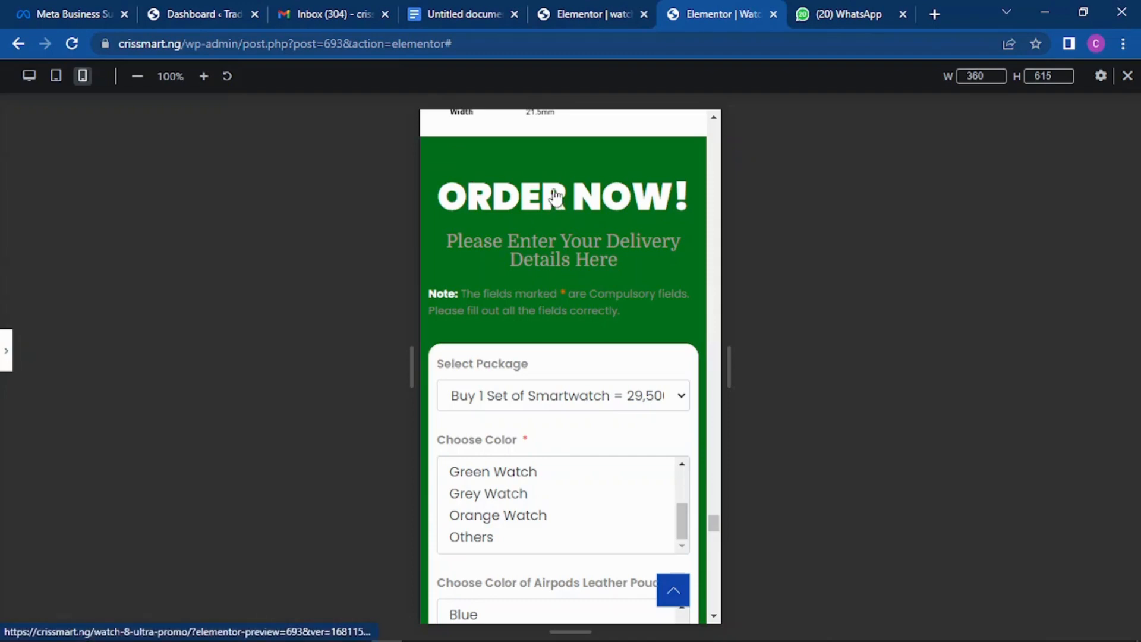
# Step: Review the ORDER NOW form in Elementor's mobile preview, then switch to the WordPress dashboard
pyautogui.scroll(-1, 552, 196)
pyautogui.scroll(-3, 551, 184)
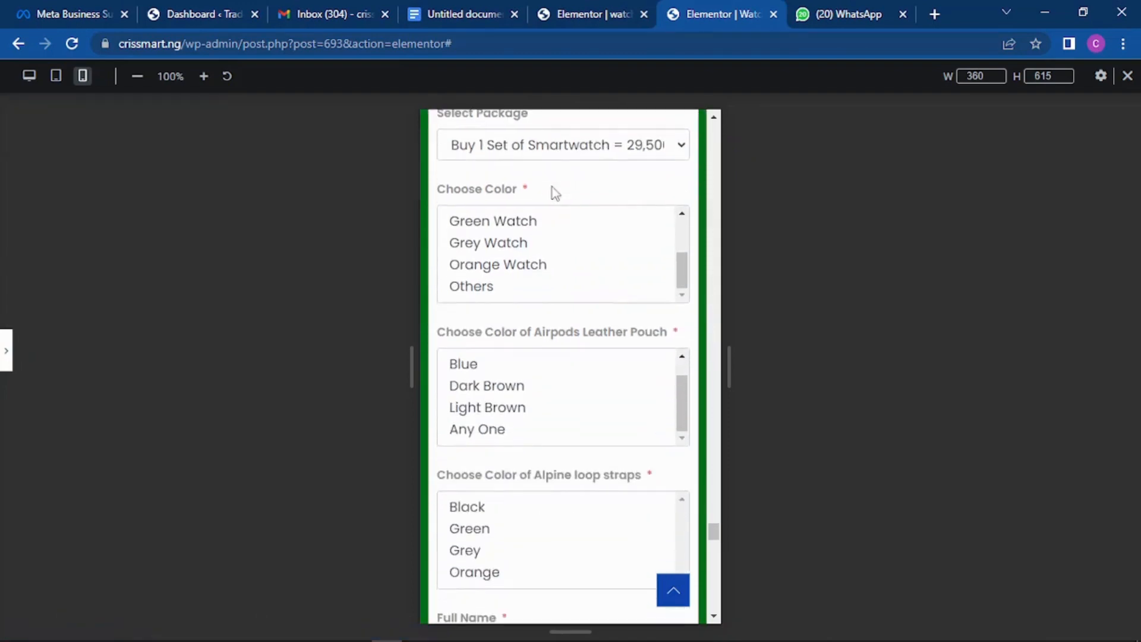
pyautogui.scroll(-8, 553, 195)
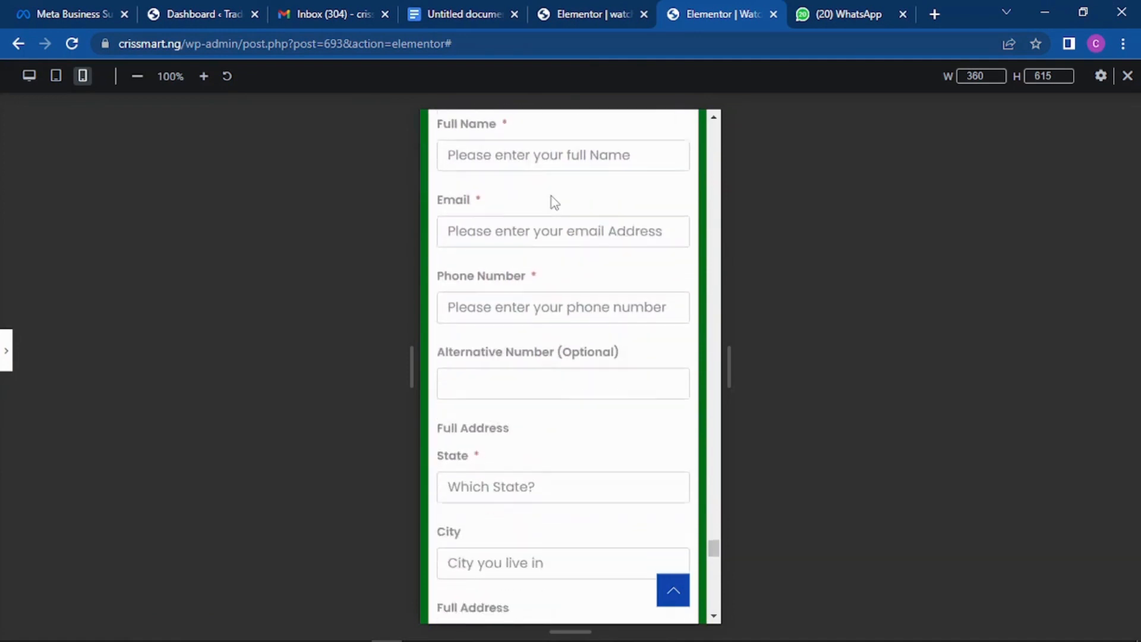
pyautogui.scroll(-7, 552, 198)
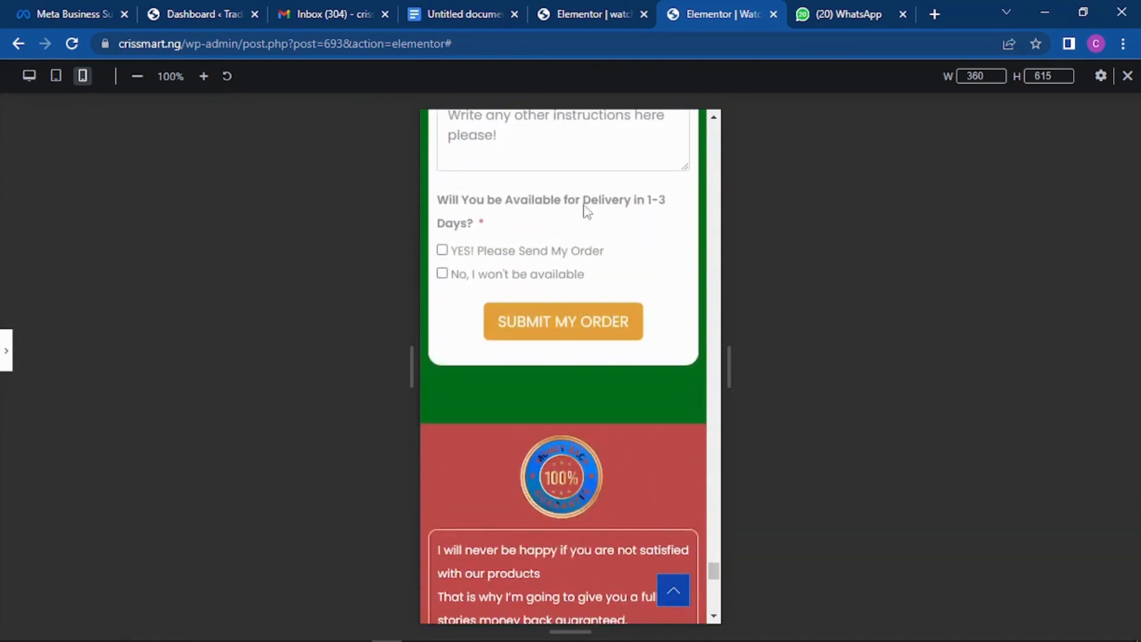
pyautogui.scroll(8, 586, 208)
pyautogui.scroll(3, 587, 204)
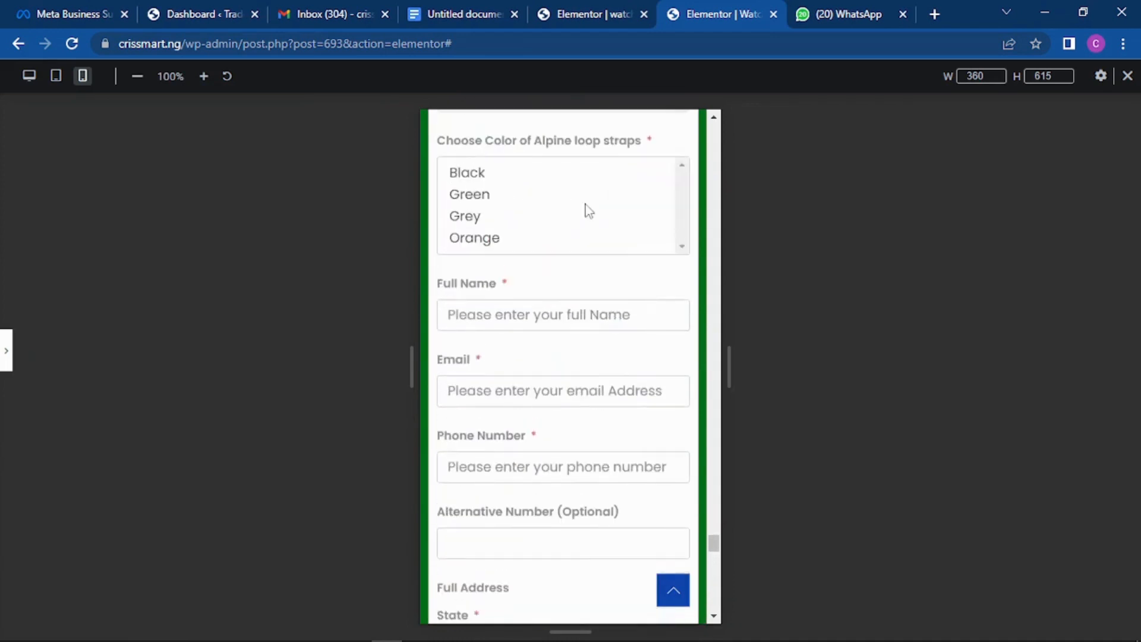
pyautogui.click(195, 9)
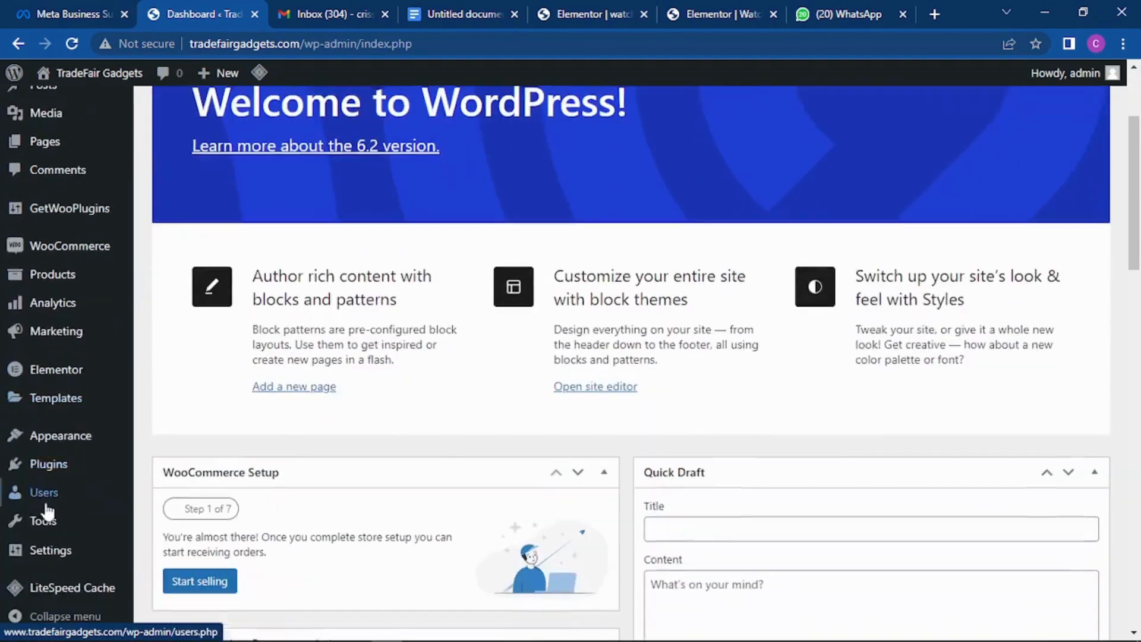
# Step: Search the plugin directory for 'fluent forms', then install and activate Fluent Forms 4.3.25
pyautogui.scroll(-3, 36, 464)
pyautogui.click(48, 464)
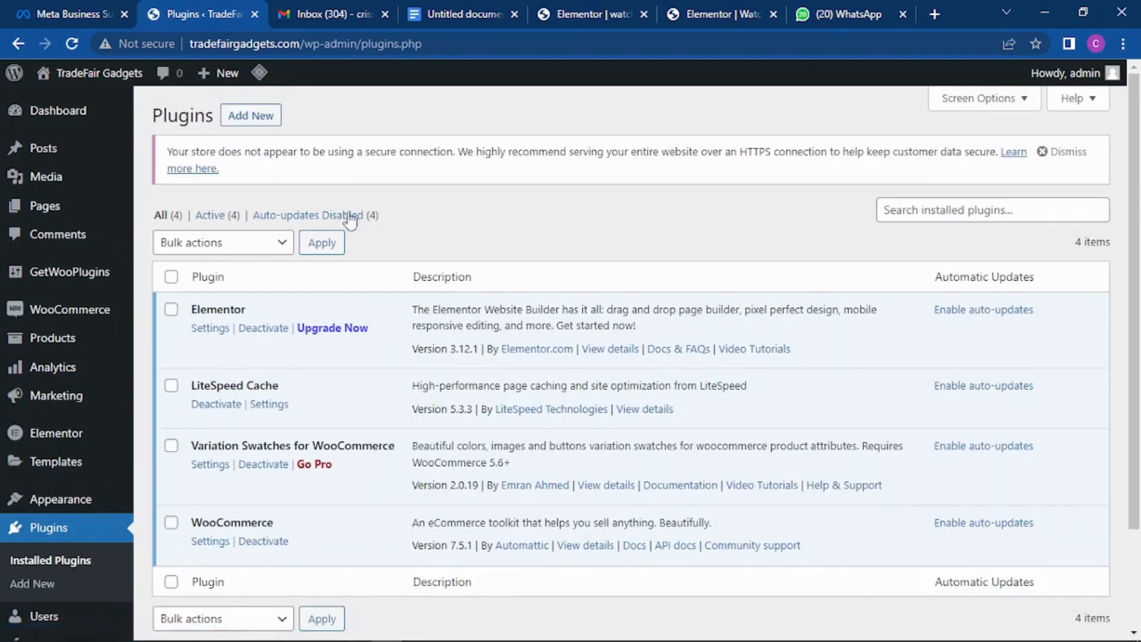
pyautogui.click(249, 116)
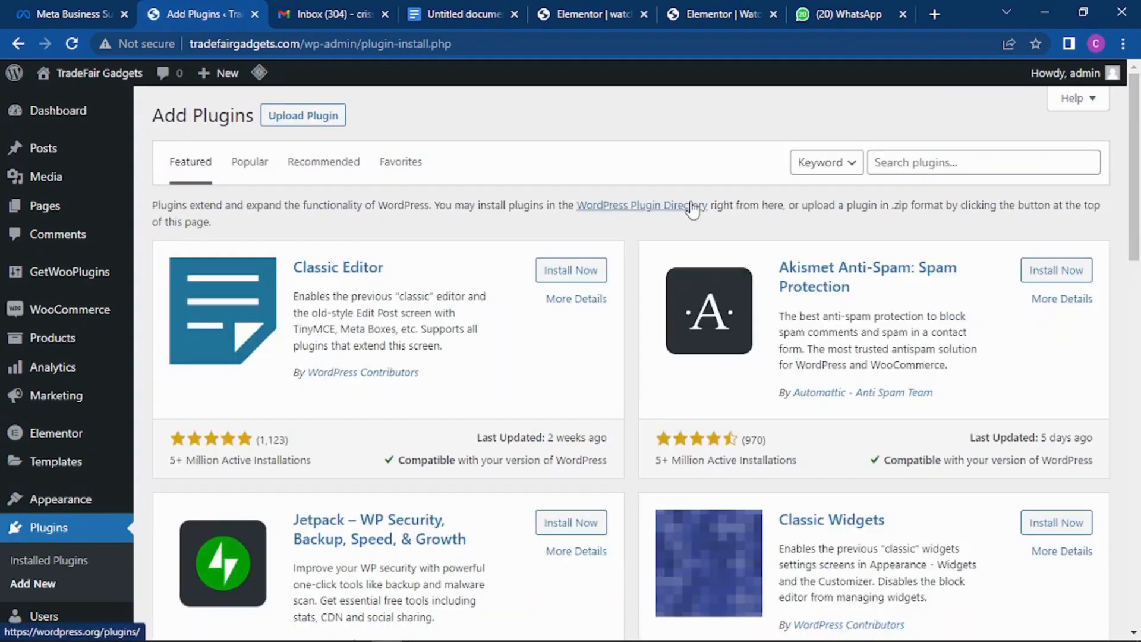
pyautogui.click(924, 160)
pyautogui.press('Return')
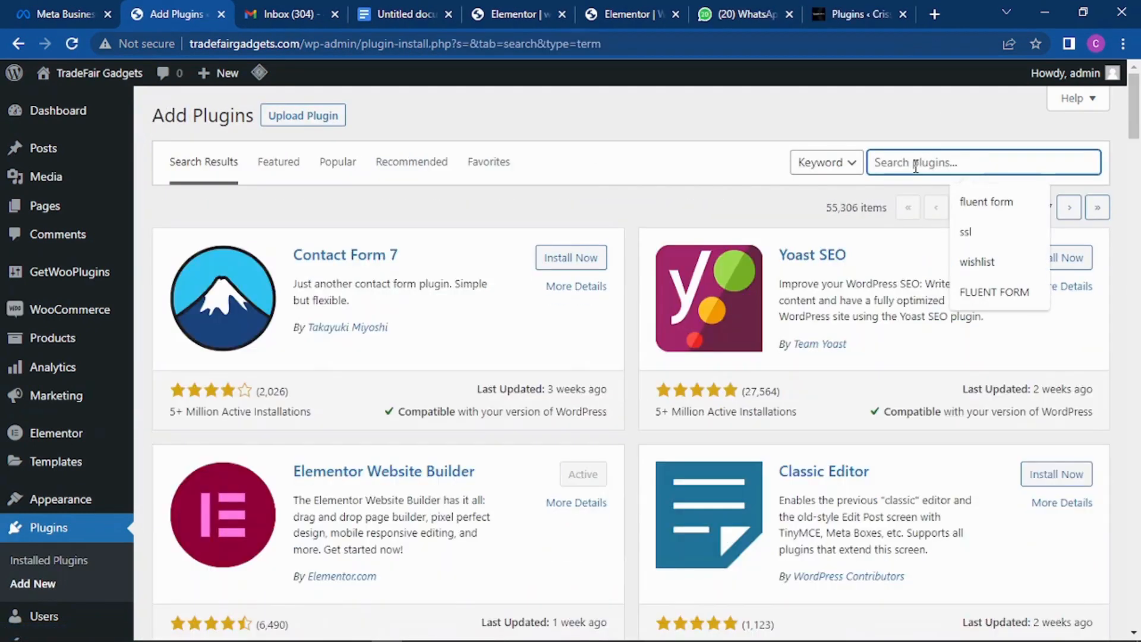
pyautogui.write('fluen')
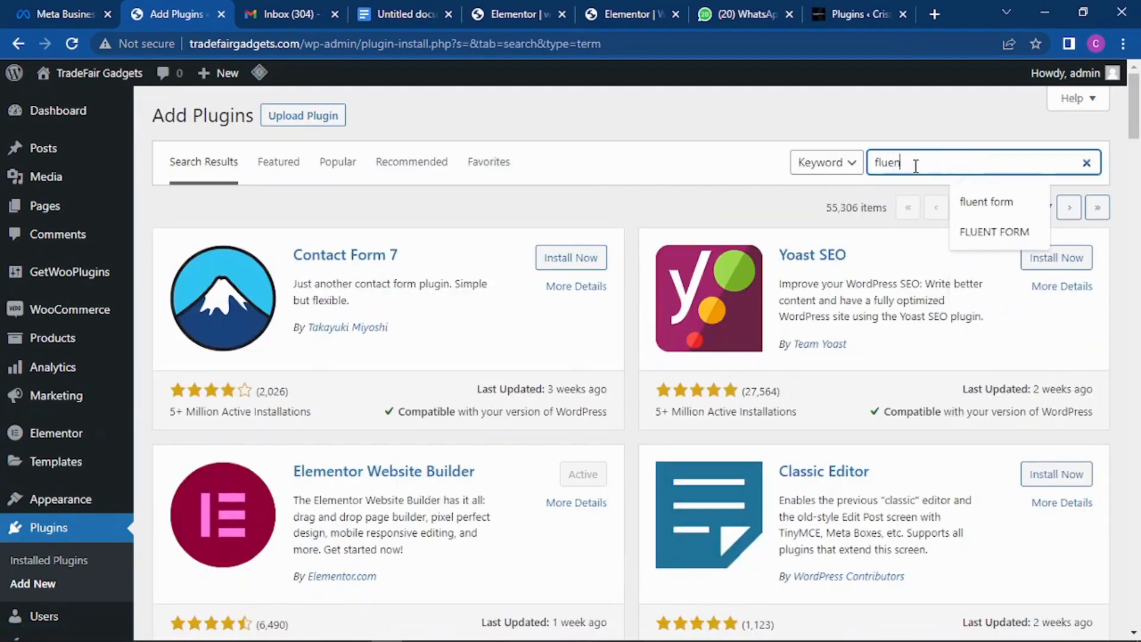
pyautogui.write('t forms')
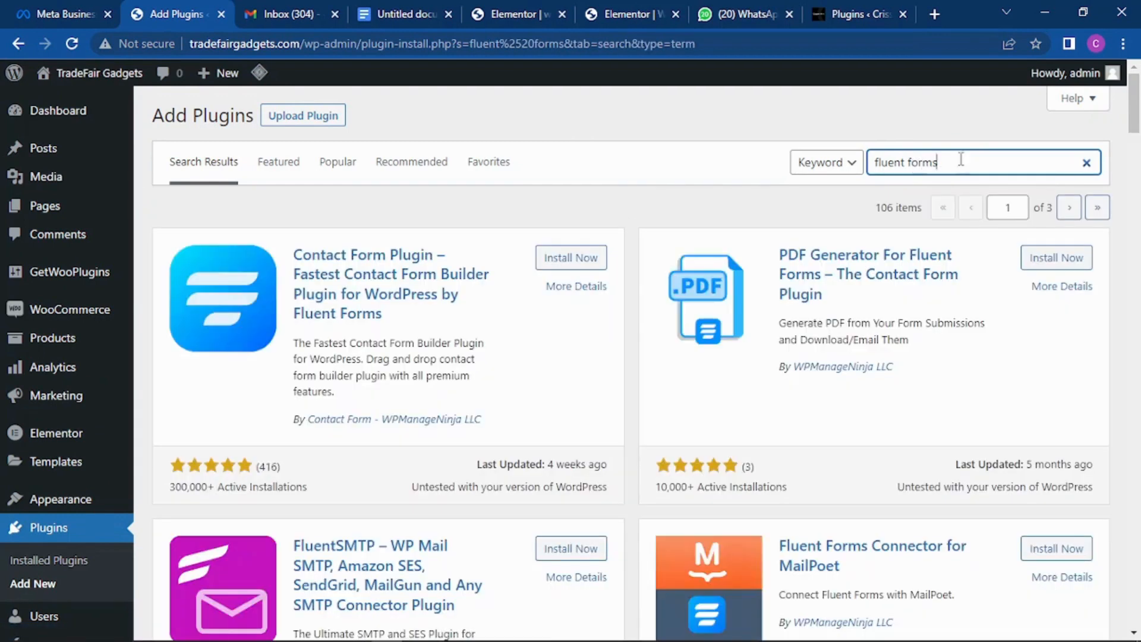
pyautogui.click(553, 260)
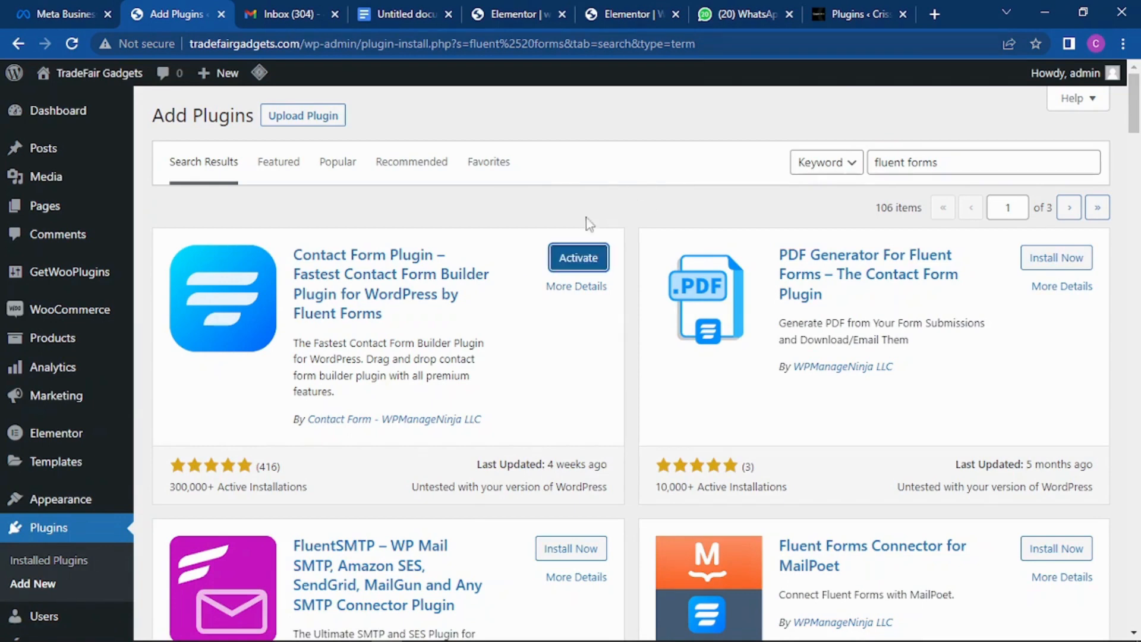
pyautogui.click(576, 262)
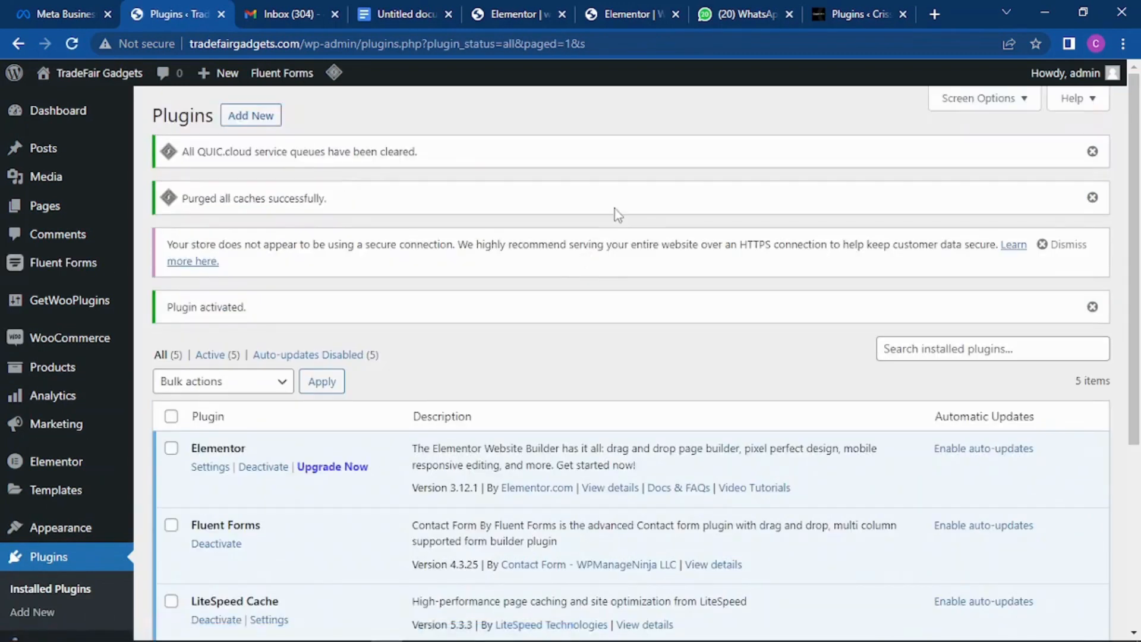
pyautogui.moveTo(70, 276)
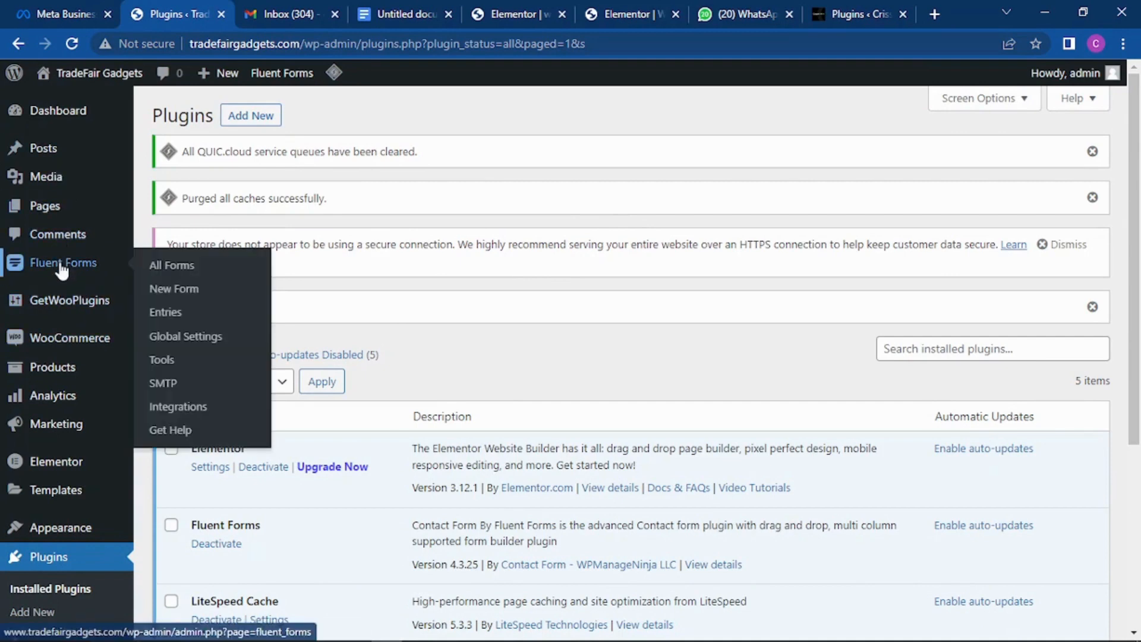
# Step: Open the Fluent Forms forms list, check the Elementor watch page, then start a new form
pyautogui.click(61, 268)
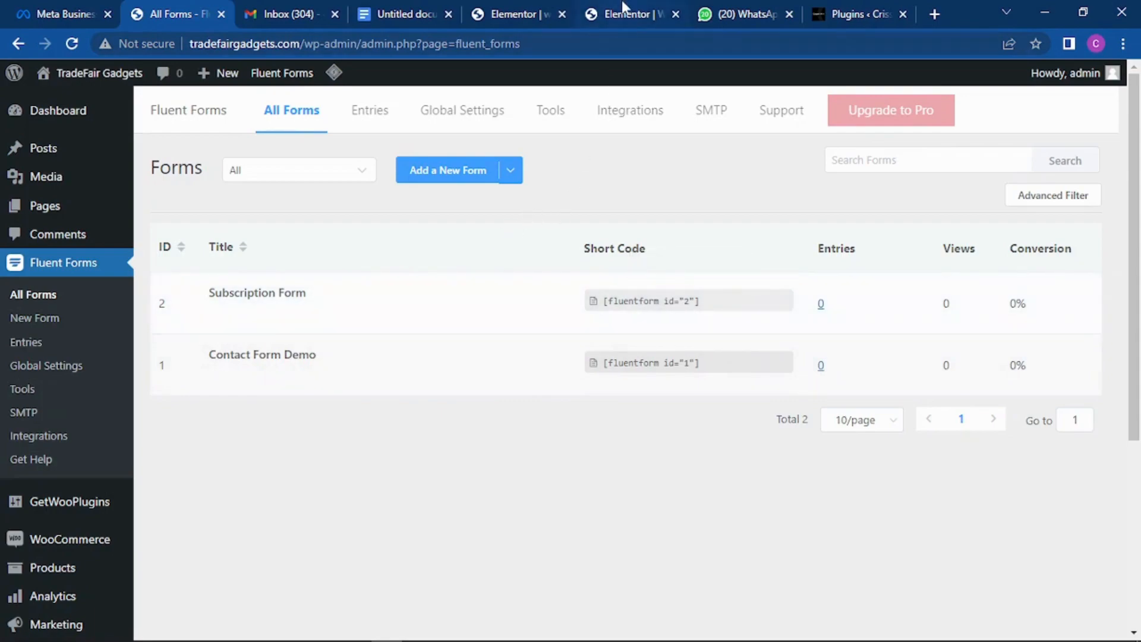
pyautogui.click(515, 8)
pyautogui.scroll(-10, 604, 280)
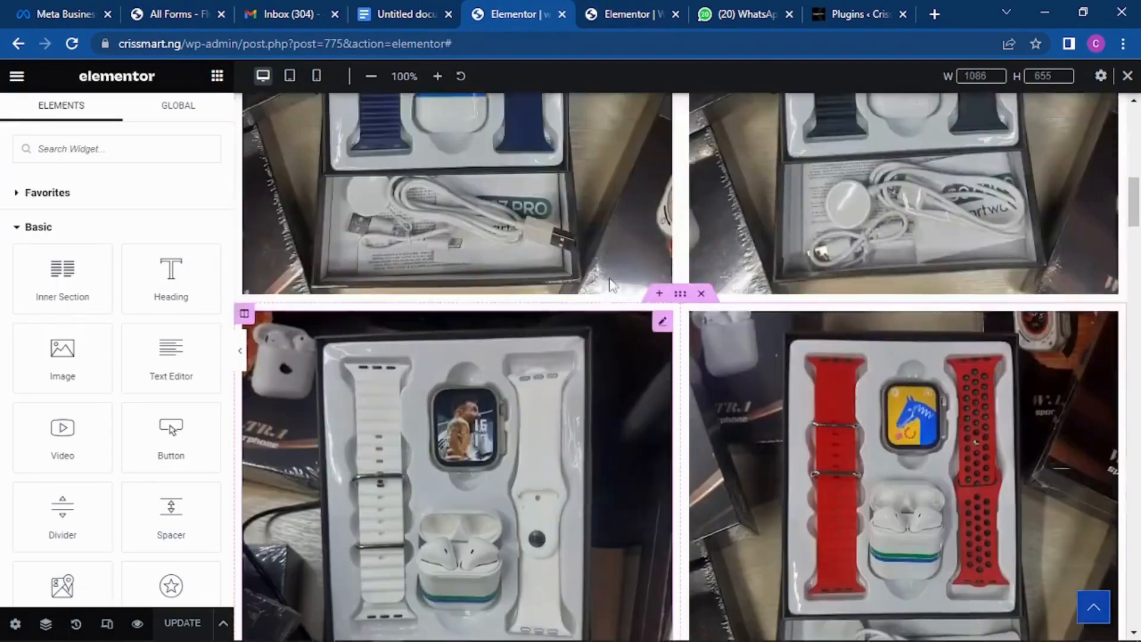
pyautogui.scroll(6, 604, 260)
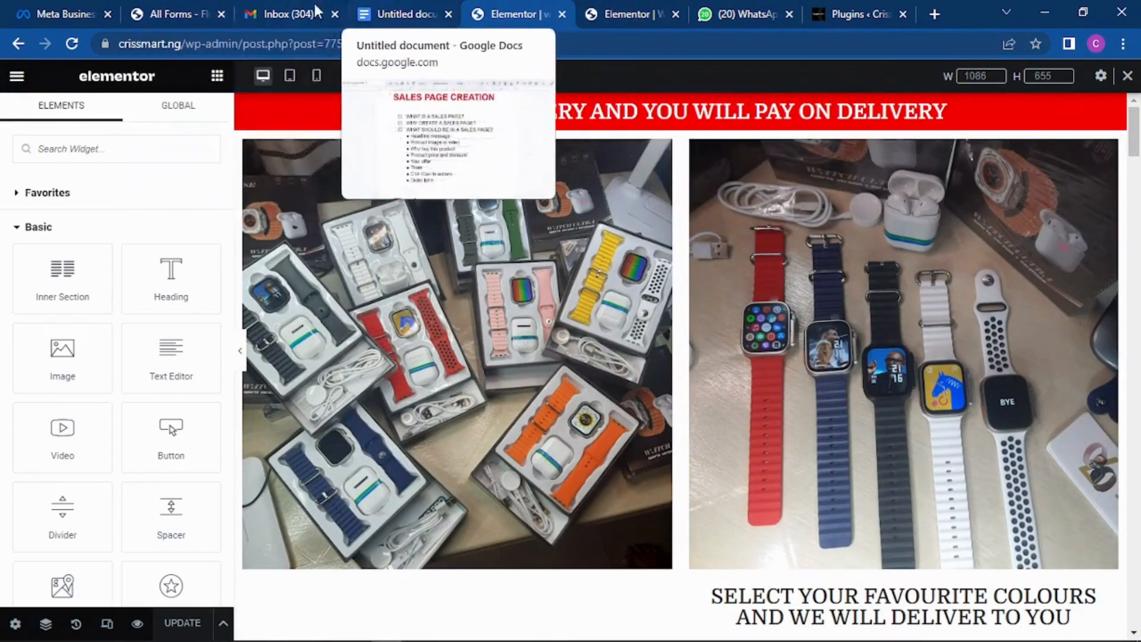
pyautogui.click(163, 9)
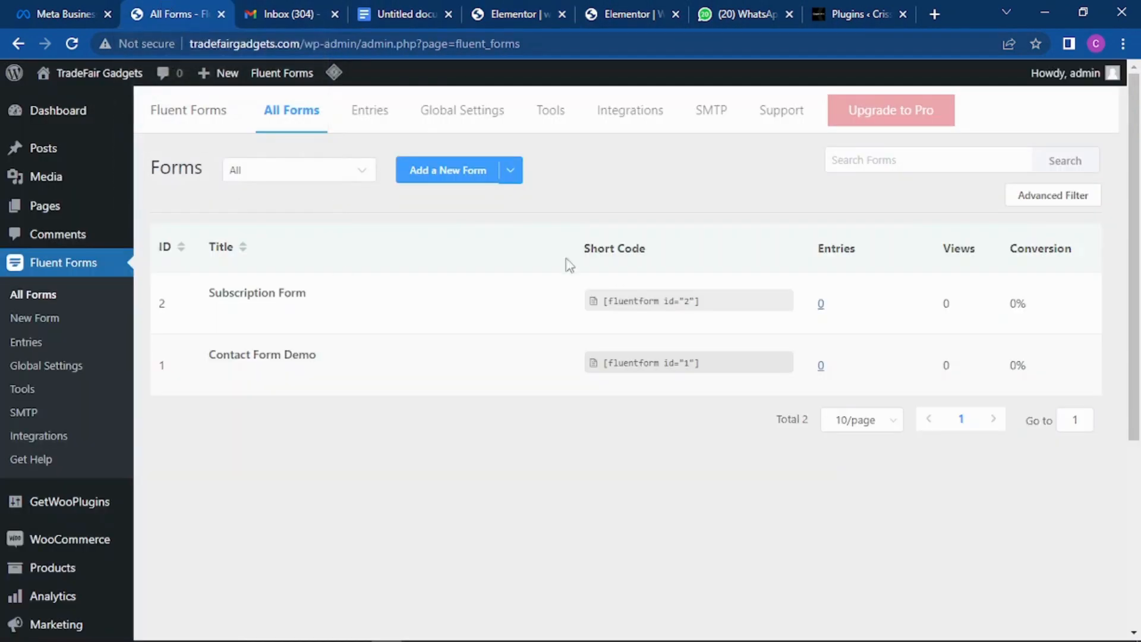
pyautogui.click(440, 172)
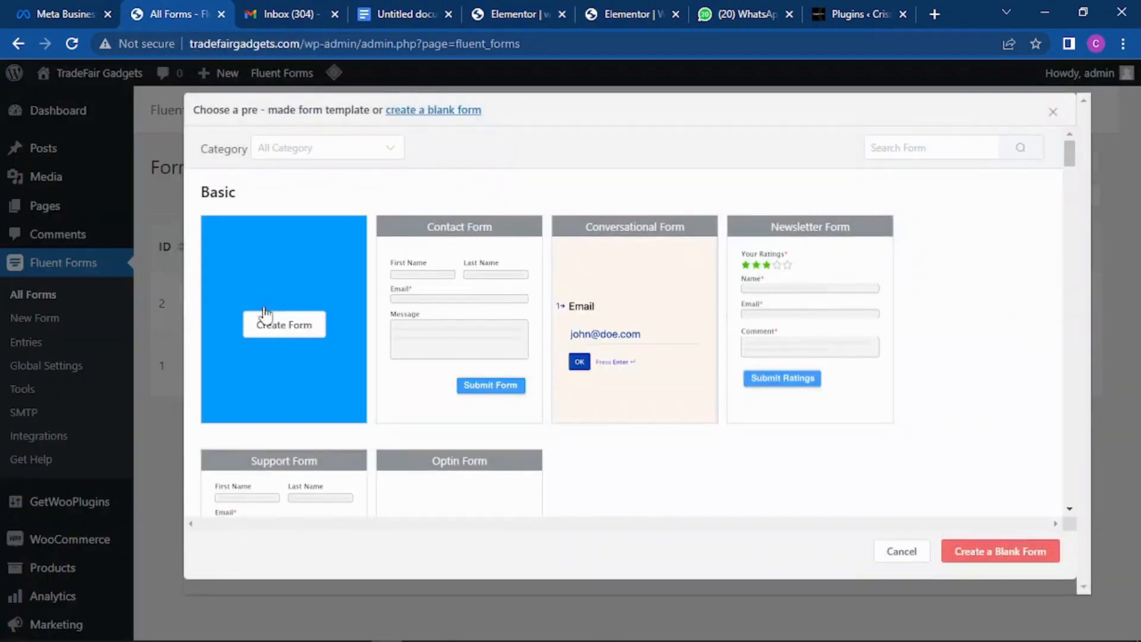
# Step: Create a blank form and rename it from its default title to WATCH ULTRA
pyautogui.click(267, 321)
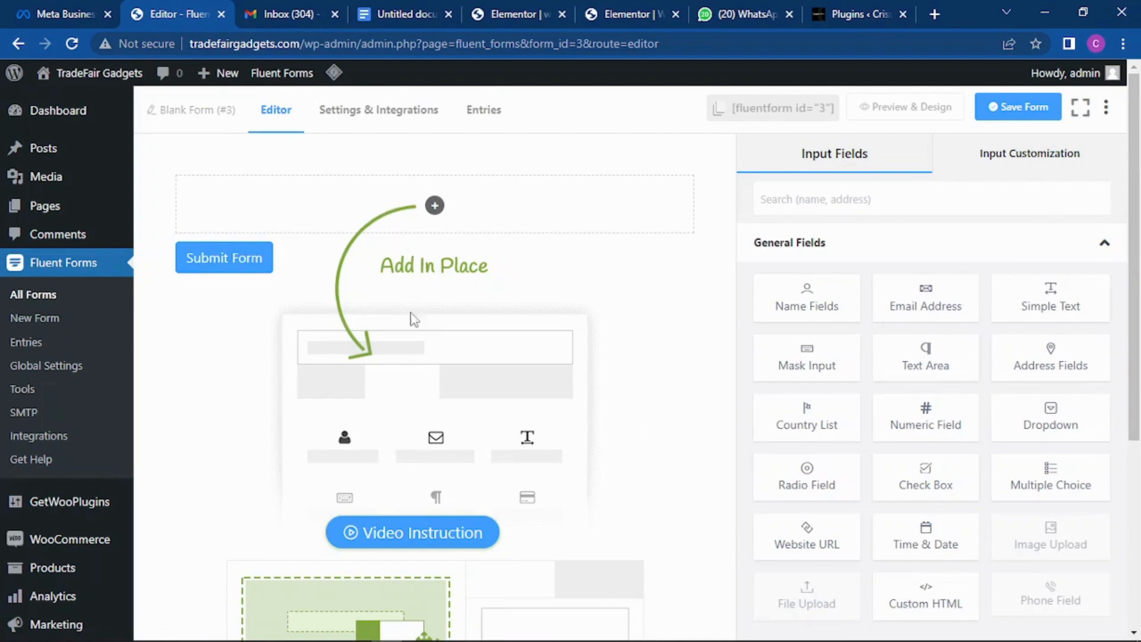
pyautogui.click(162, 112)
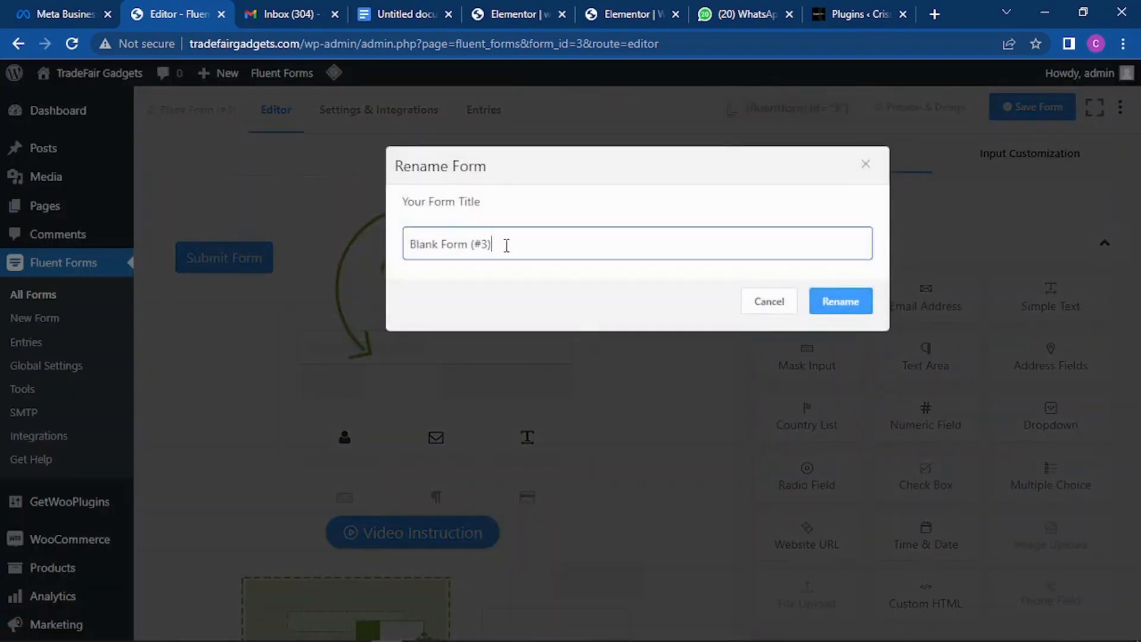
pyautogui.moveTo(507, 245); pyautogui.dragTo(406, 238)
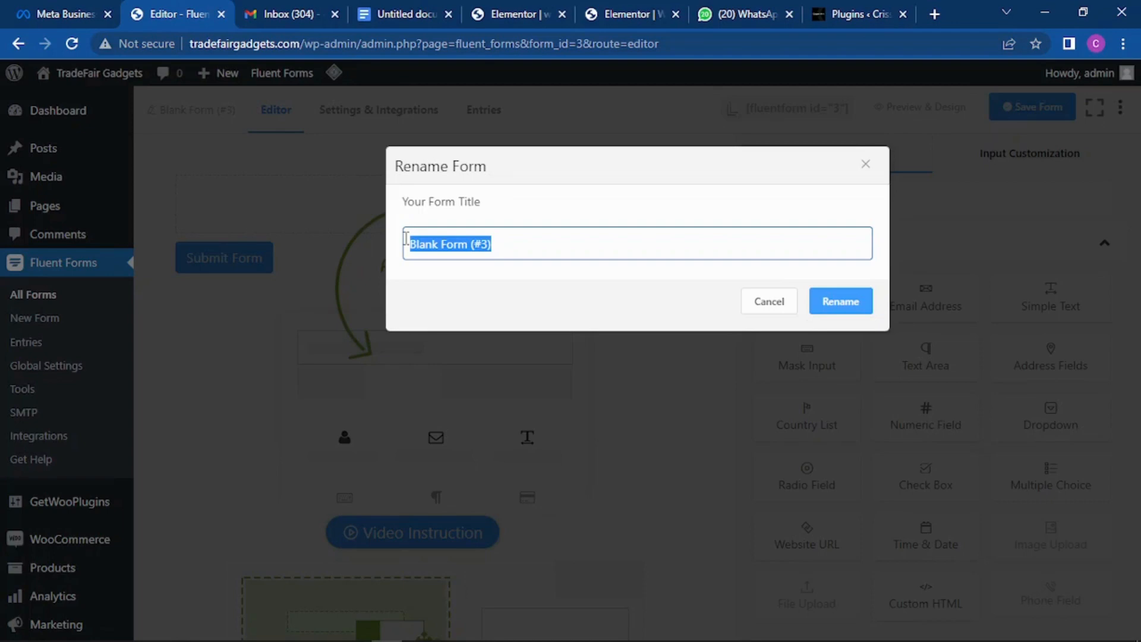
pyautogui.write('W')
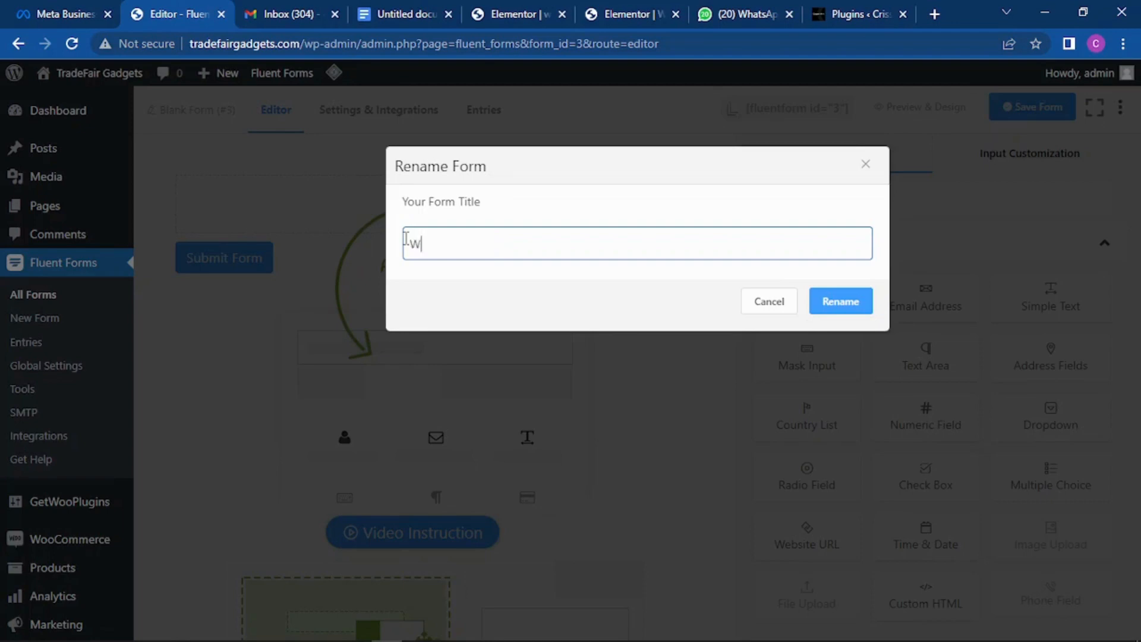
pyautogui.write('ATCH')
pyautogui.write('ULTRA')
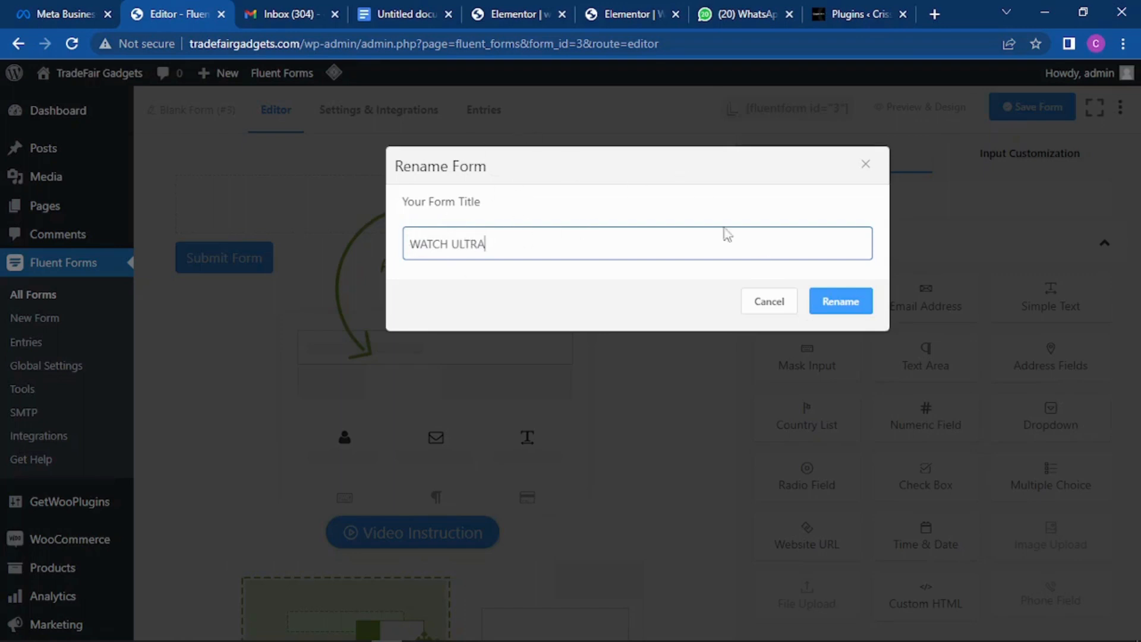
pyautogui.click(844, 302)
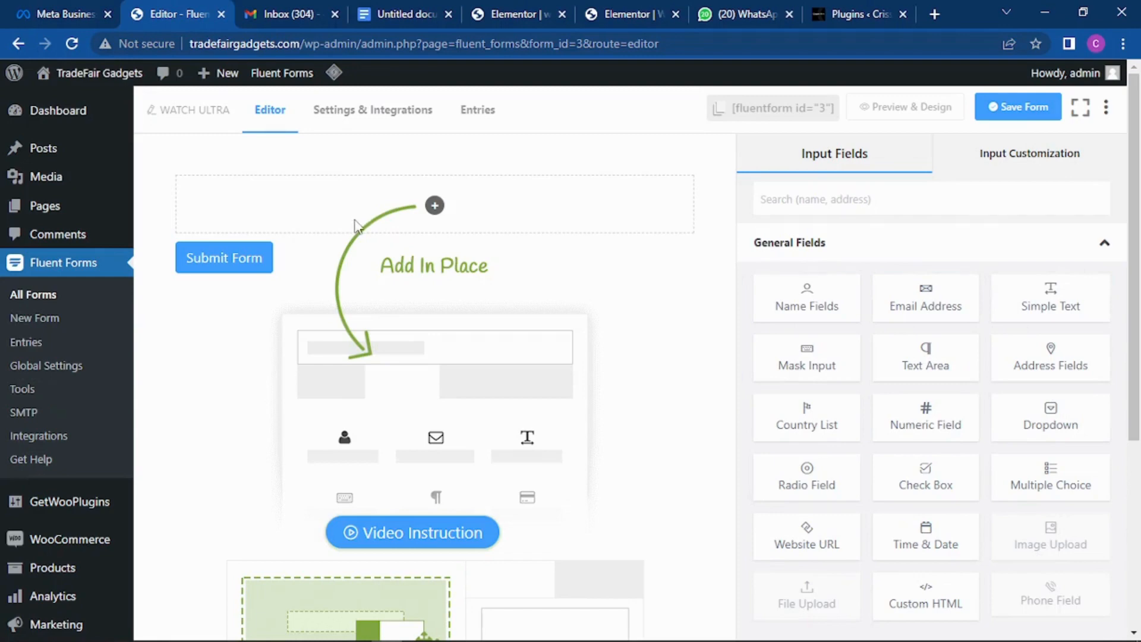
# Step: Add a Dropdown field with a '- Select -' placeholder above the Submit Form button
pyautogui.click(435, 207)
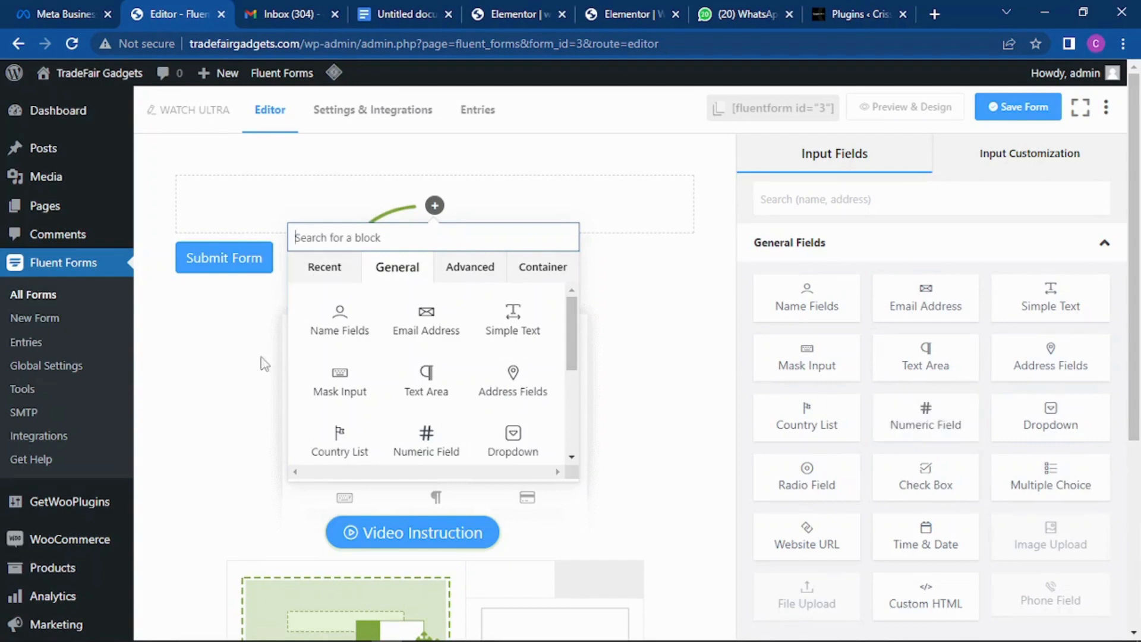
pyautogui.click(200, 373)
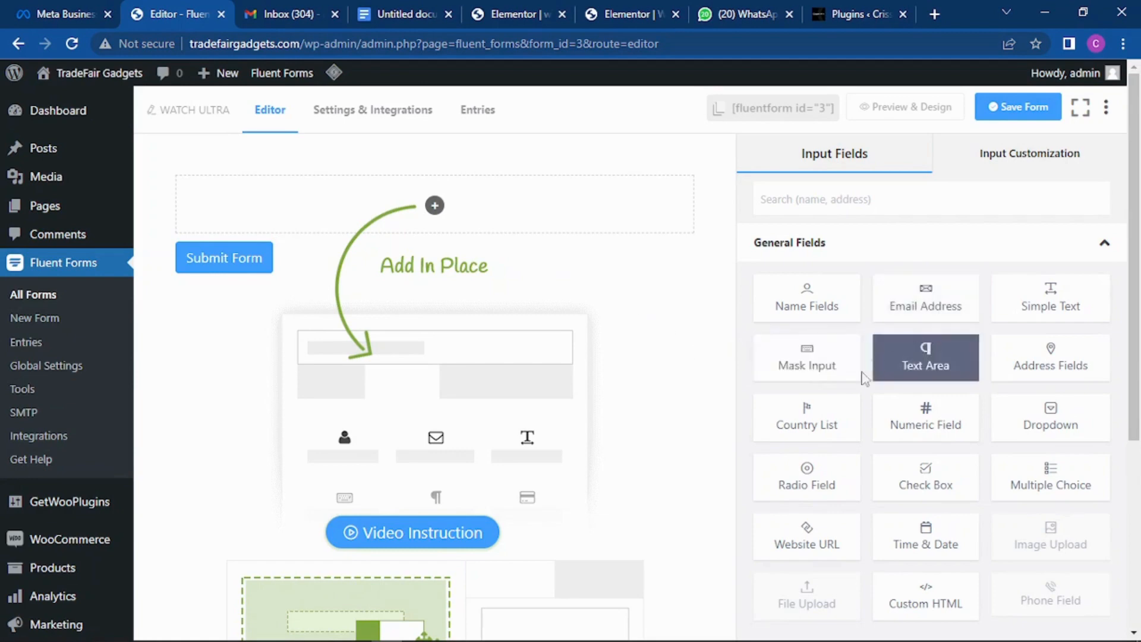
pyautogui.click(1052, 418)
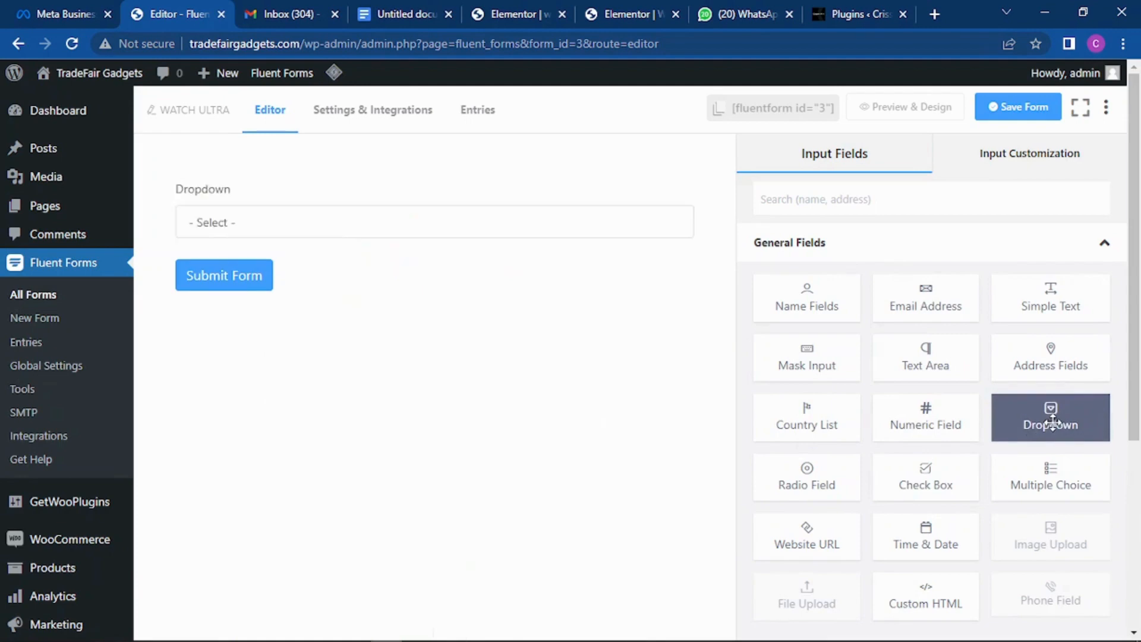
pyautogui.moveTo(344, 186)
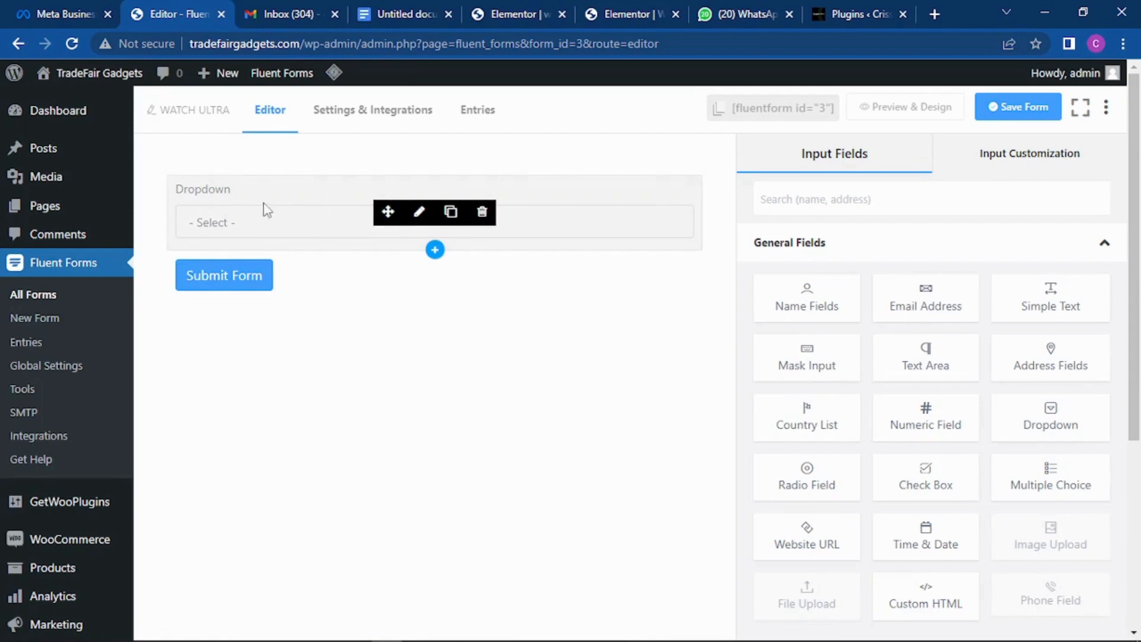
# Step: Relabel the dropdown field from Dropdown to SELECT WATCH
pyautogui.click(424, 215)
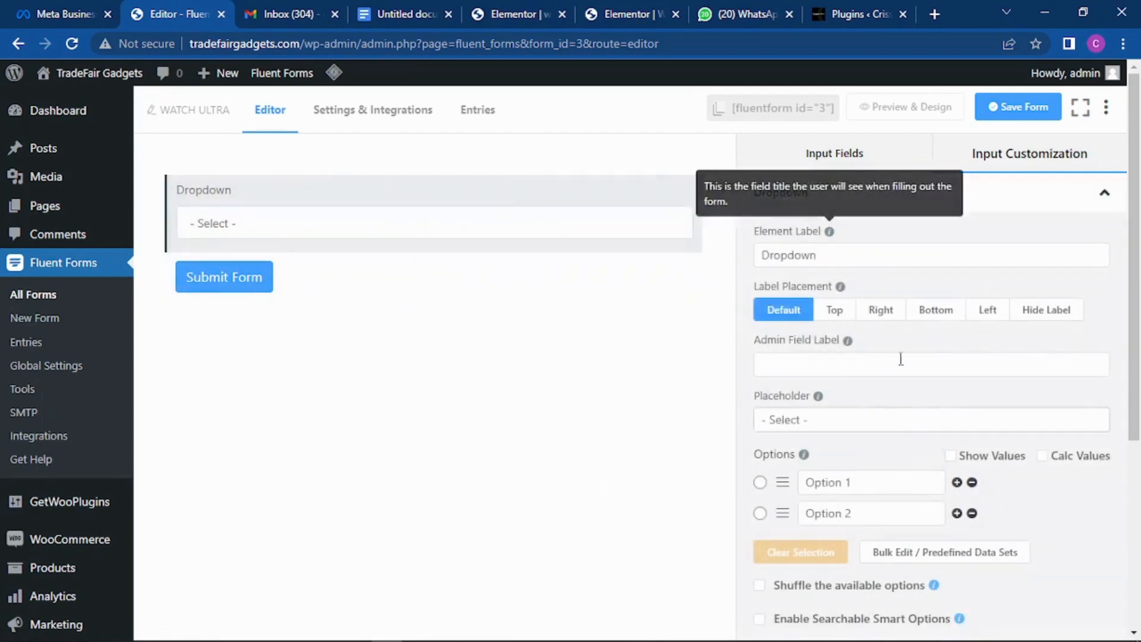
pyautogui.moveTo(290, 234)
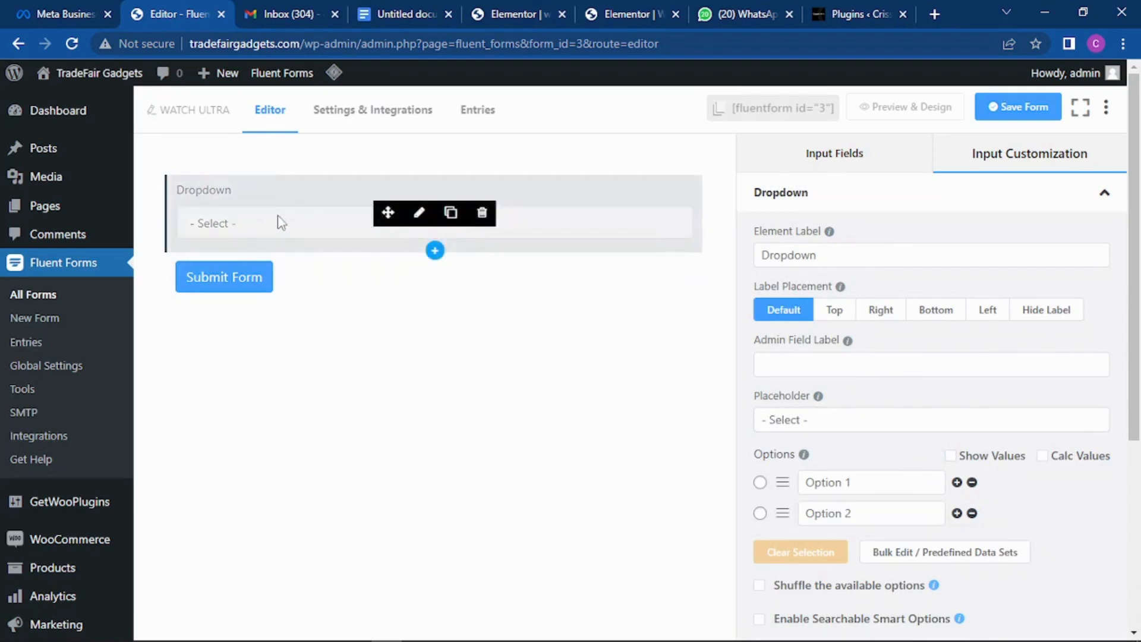
pyautogui.click(824, 256)
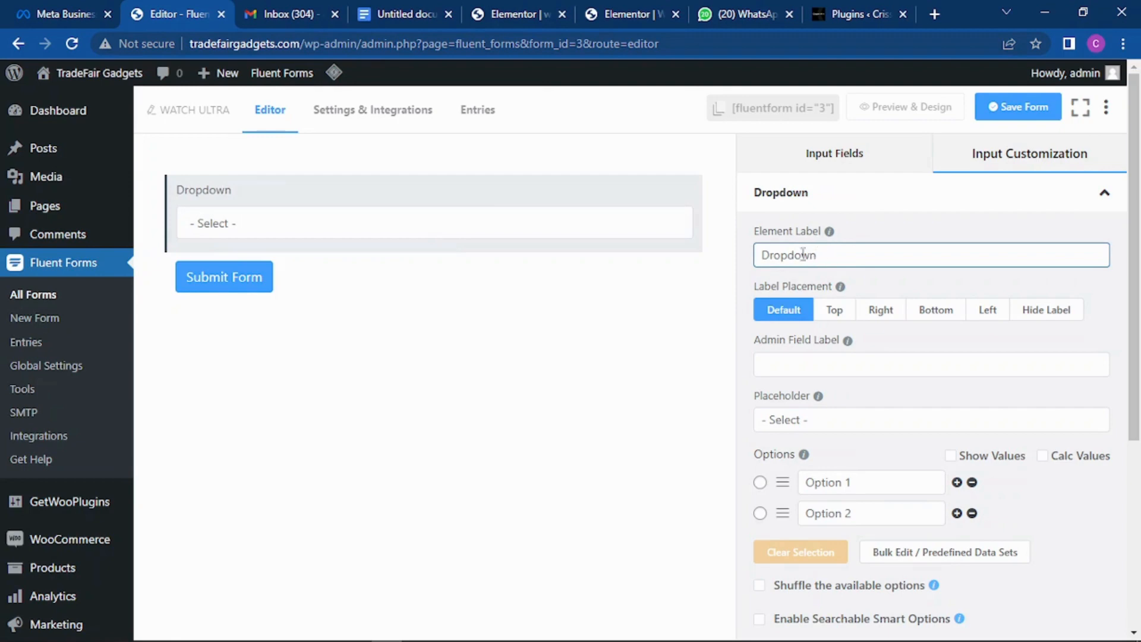
pyautogui.moveTo(822, 255); pyautogui.dragTo(754, 257)
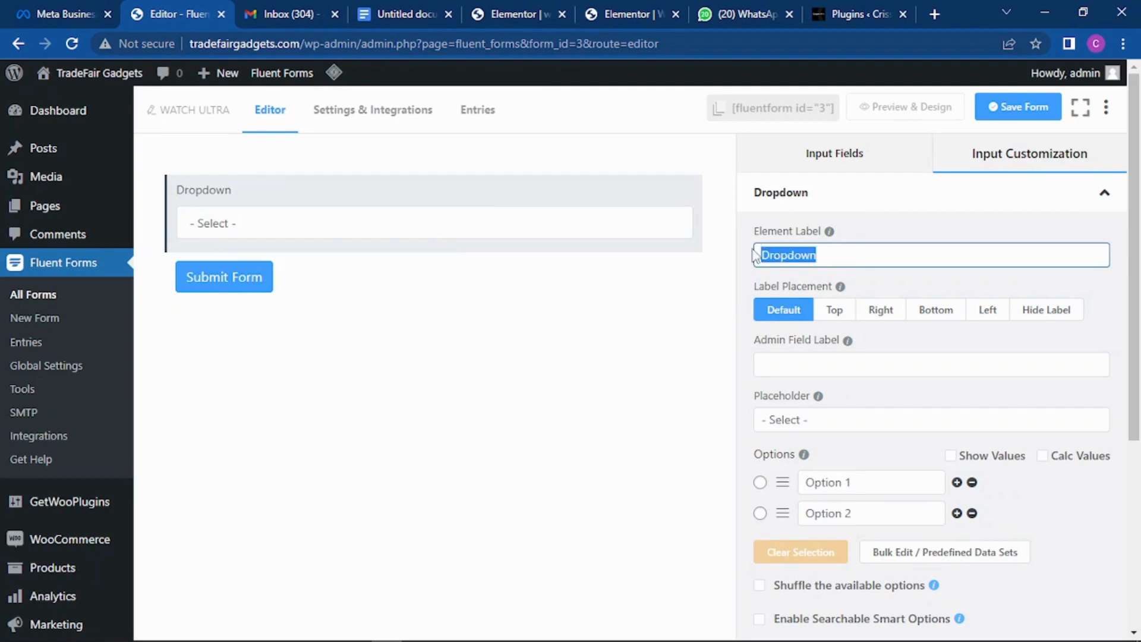
pyautogui.write('SELECT')
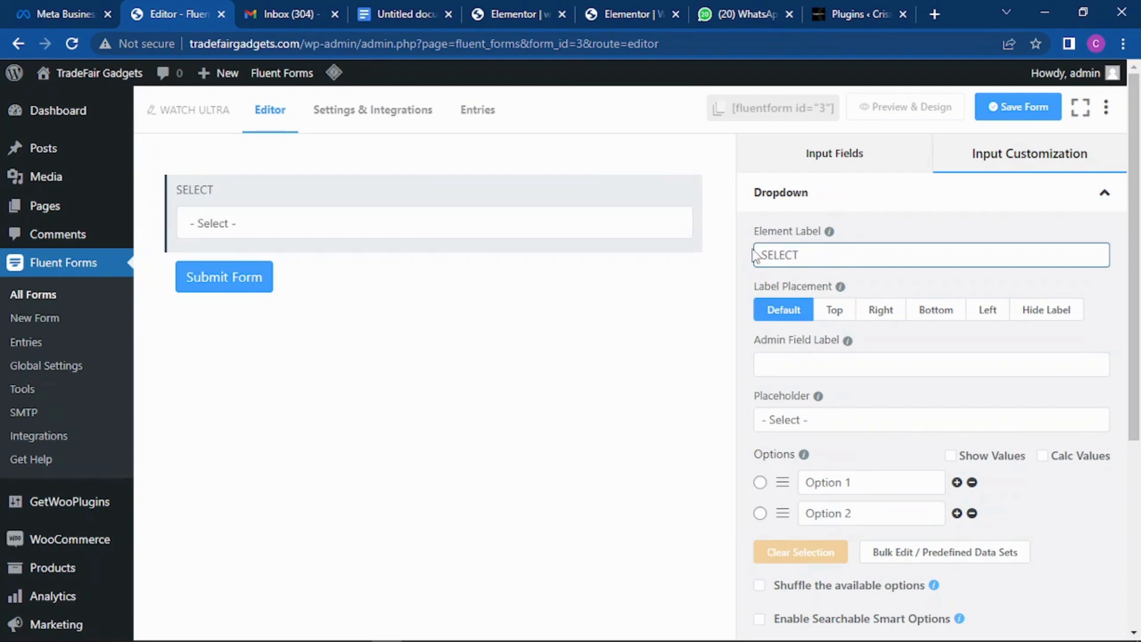
pyautogui.write('WATCH')
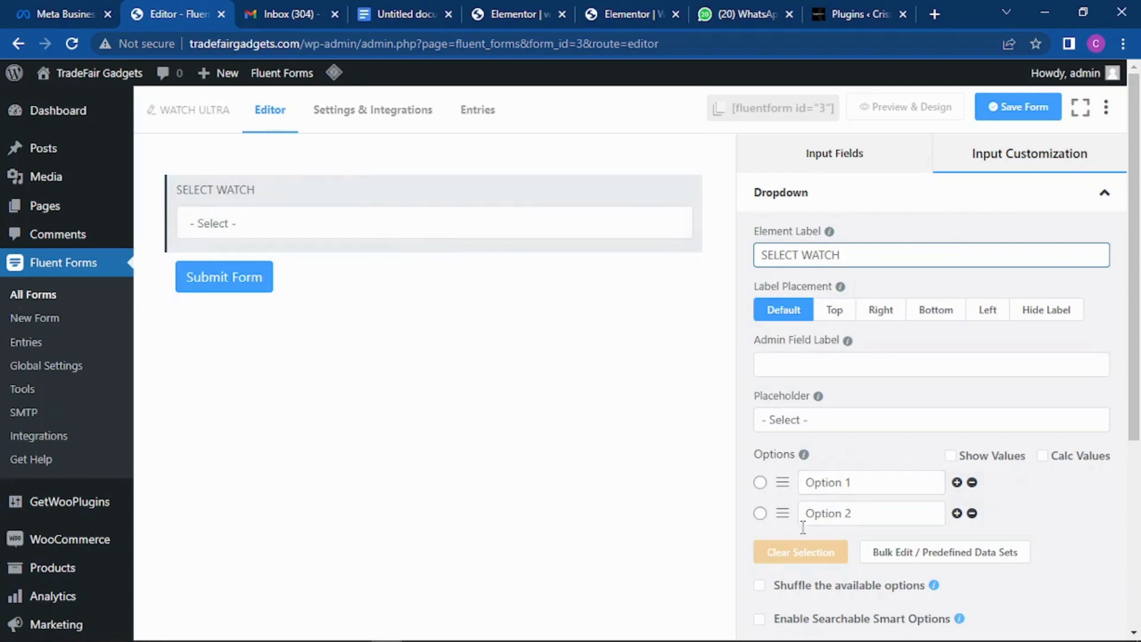
# Step: Replace Option 1 with 'Select 1 set of smartwatch - 27,500' and Option 2 with a 2-sets smartwatch ultra text
pyautogui.click(856, 482)
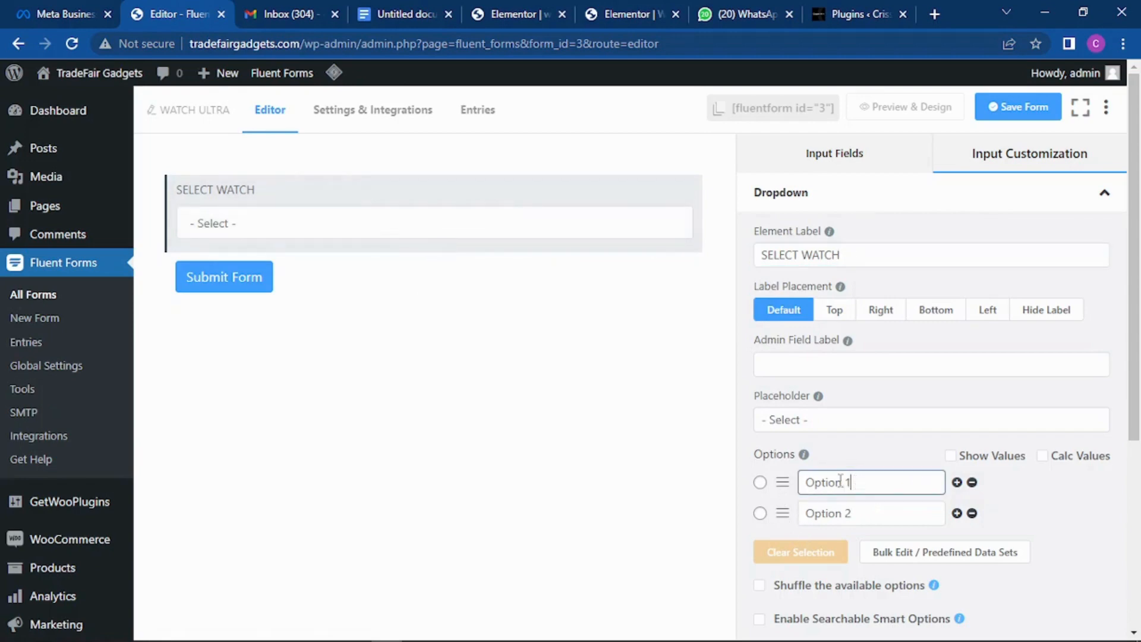
pyautogui.moveTo(851, 482); pyautogui.dragTo(799, 477)
pyautogui.write('Select 1 set of smar')
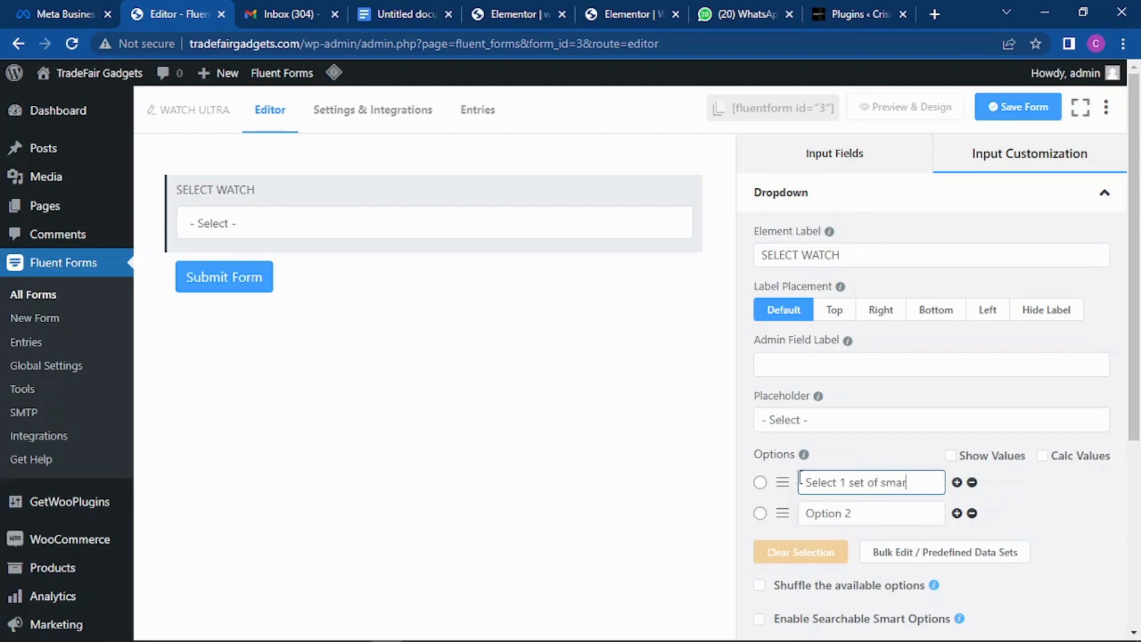
pyautogui.write('twatch')
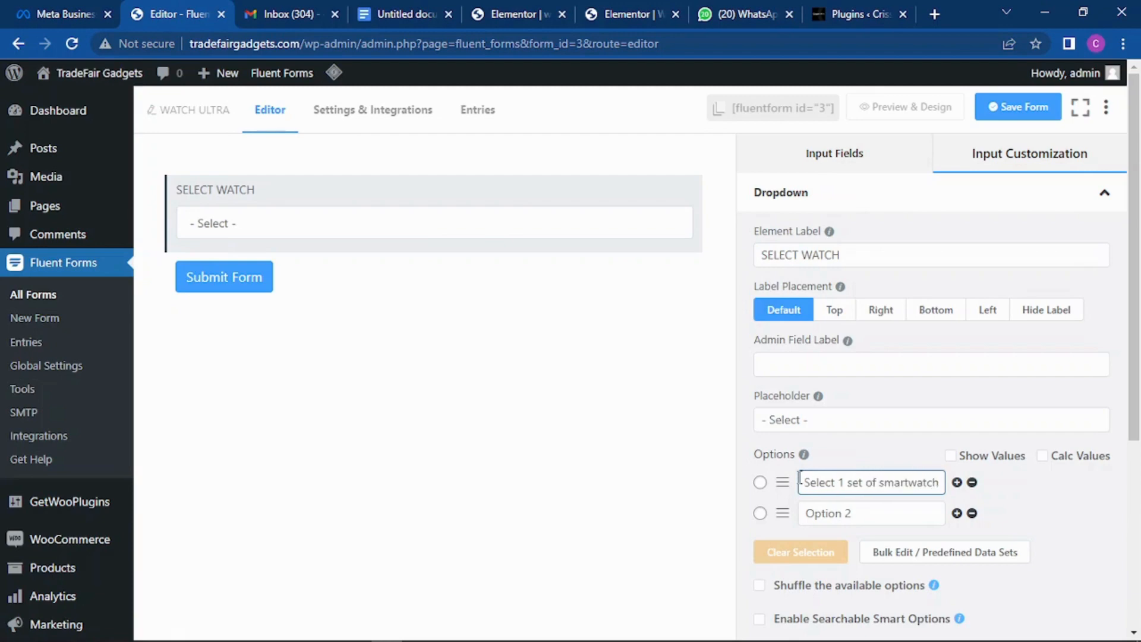
pyautogui.write(' -')
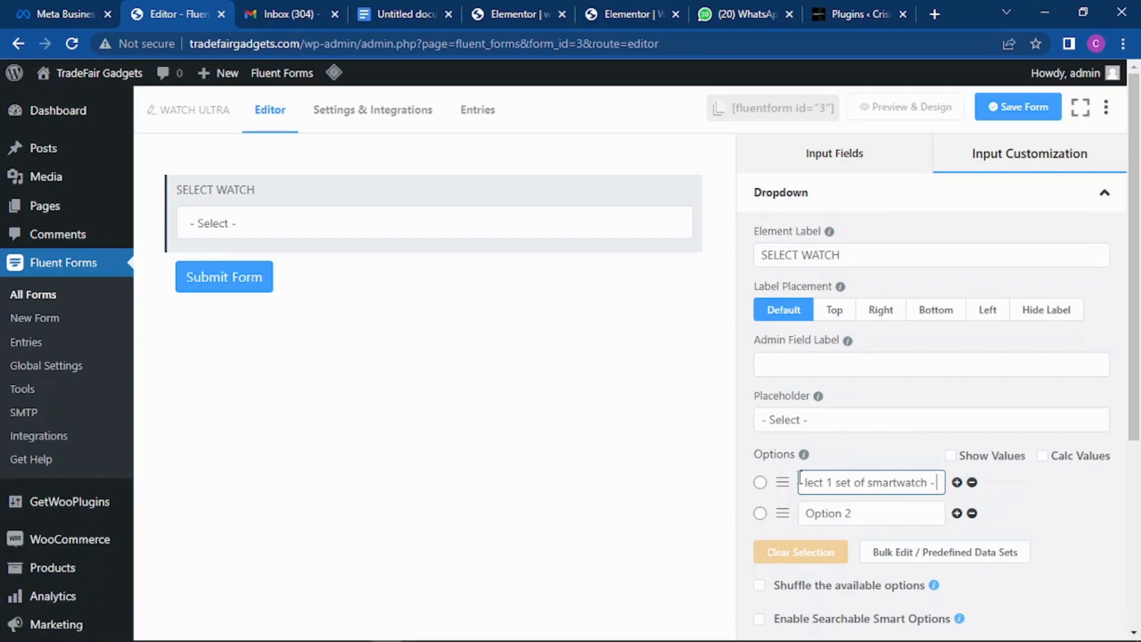
pyautogui.write(' 27,500')
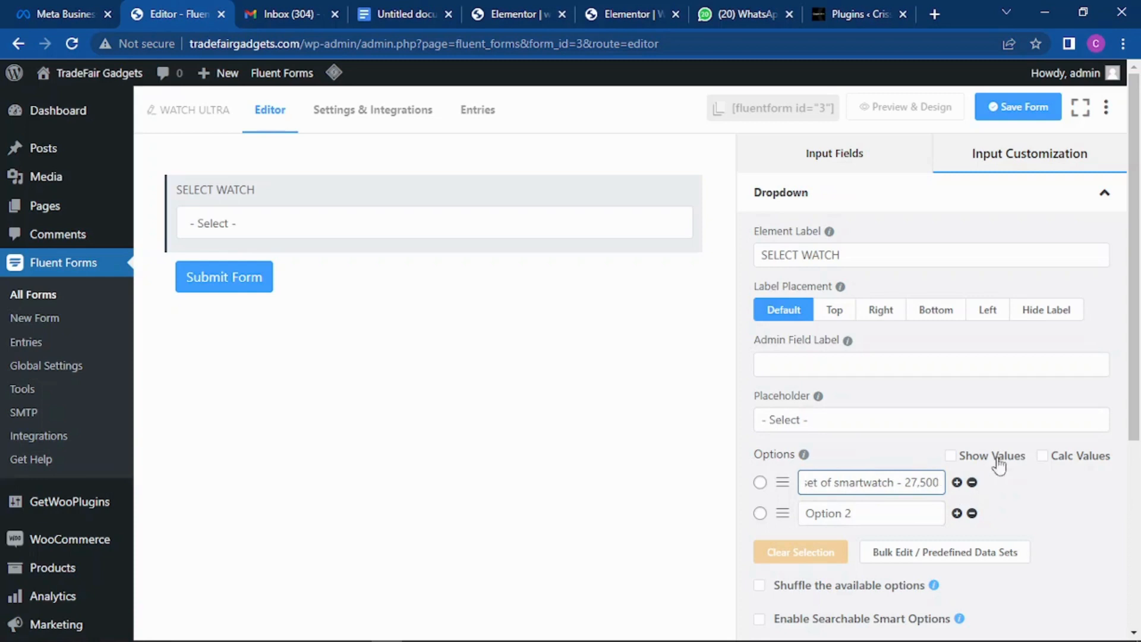
pyautogui.click(951, 456)
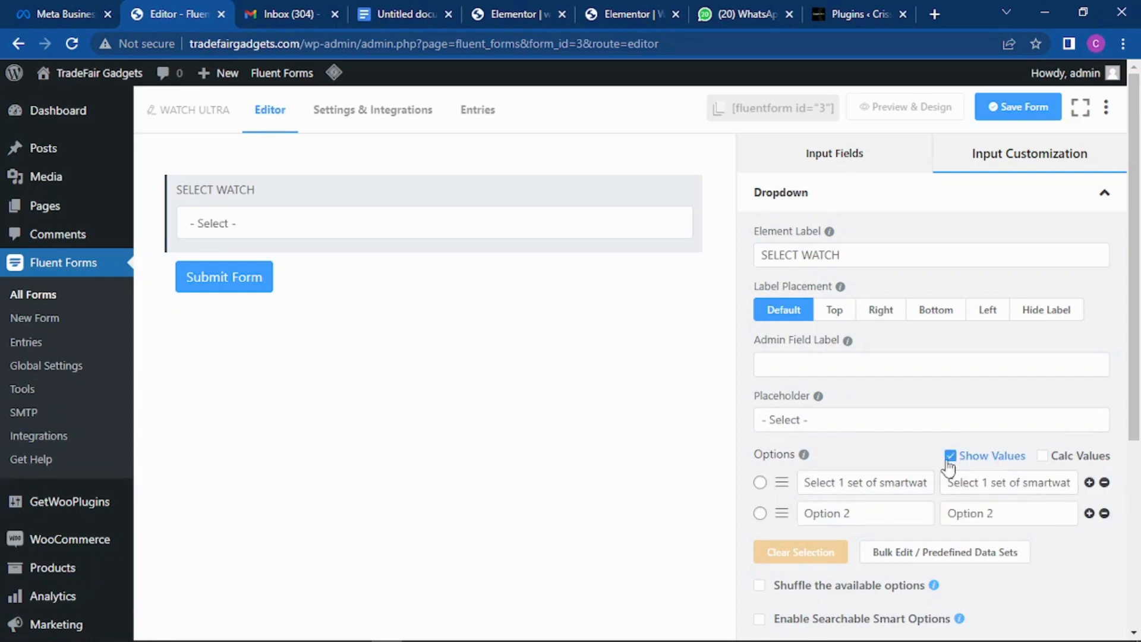
pyautogui.click(950, 457)
pyautogui.click(890, 481)
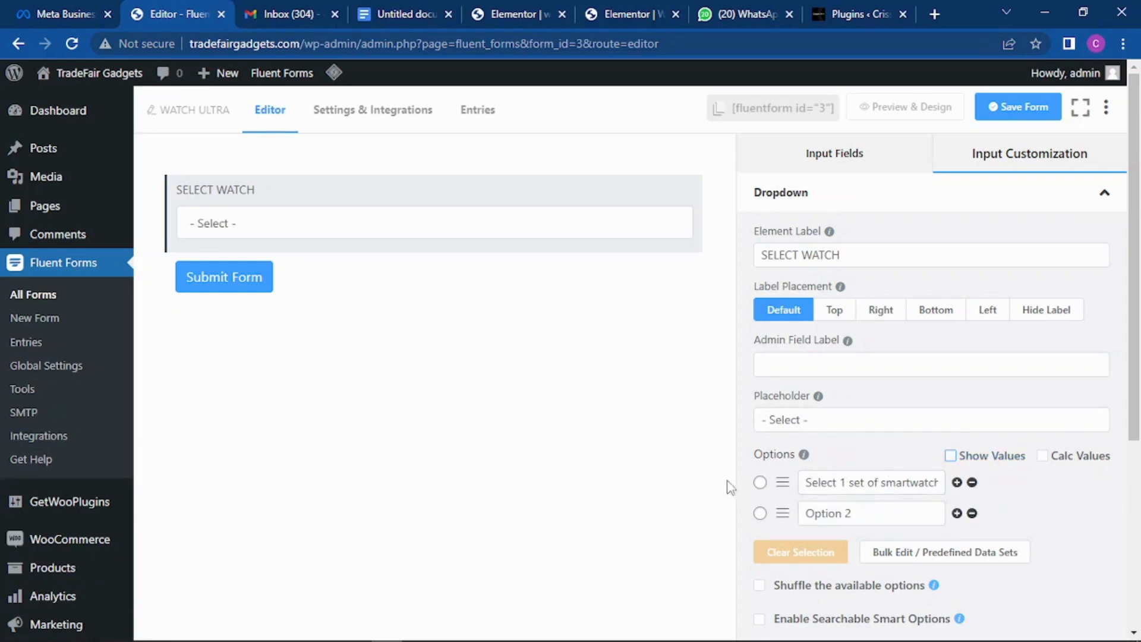
pyautogui.click(868, 512)
pyautogui.moveTo(836, 517); pyautogui.dragTo(780, 517)
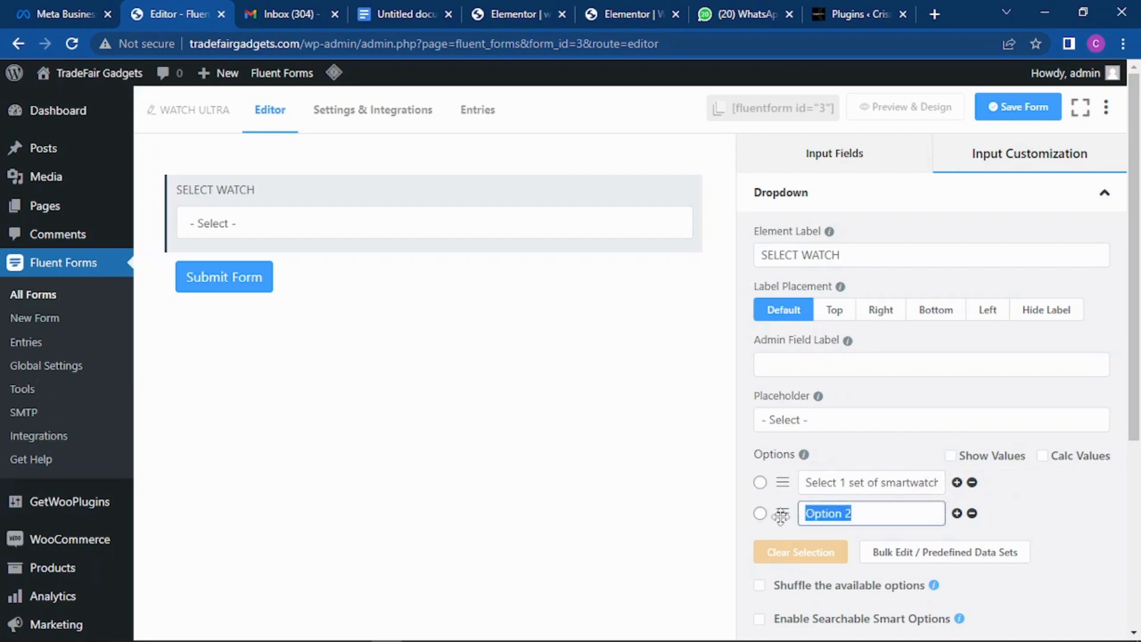
pyautogui.write('Selec')
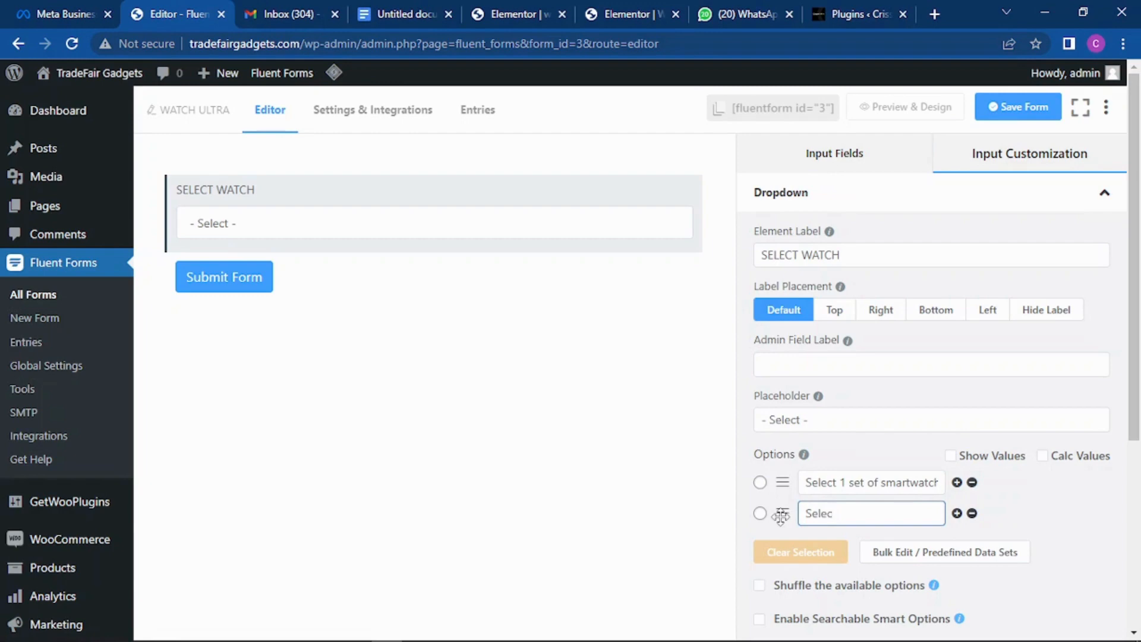
pyautogui.write('t 2 sets of smartwatch u')
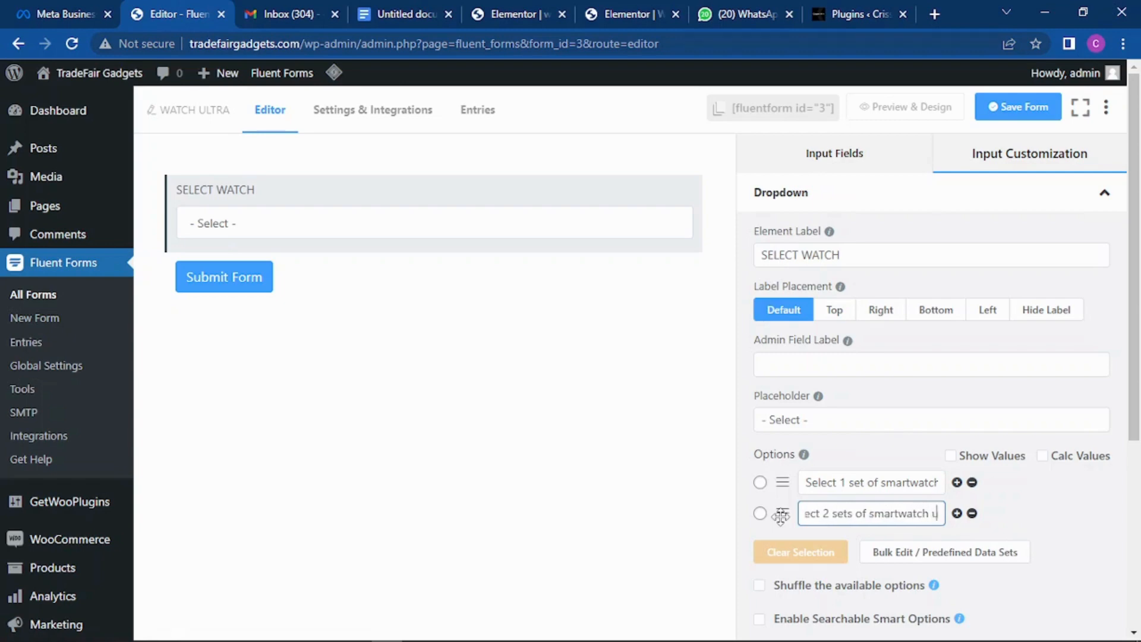
pyautogui.write('lktra')
pyautogui.press('BackSpace')
pyautogui.press('BackSpace')
pyautogui.press('BackSpace')
pyautogui.press('BackSpace')
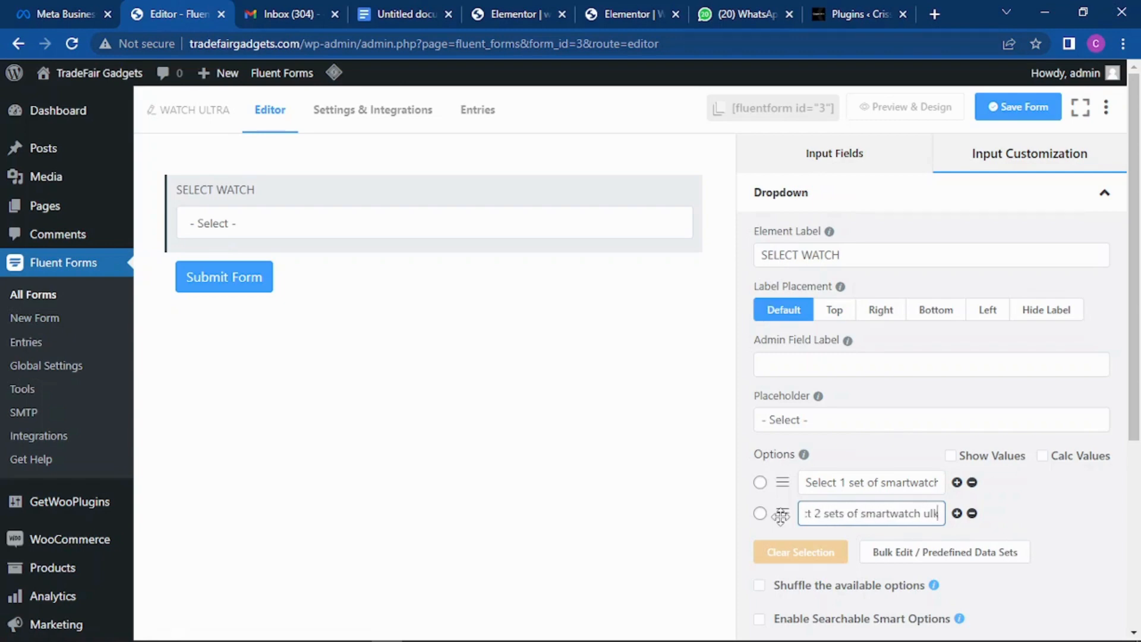
pyautogui.write('tra')
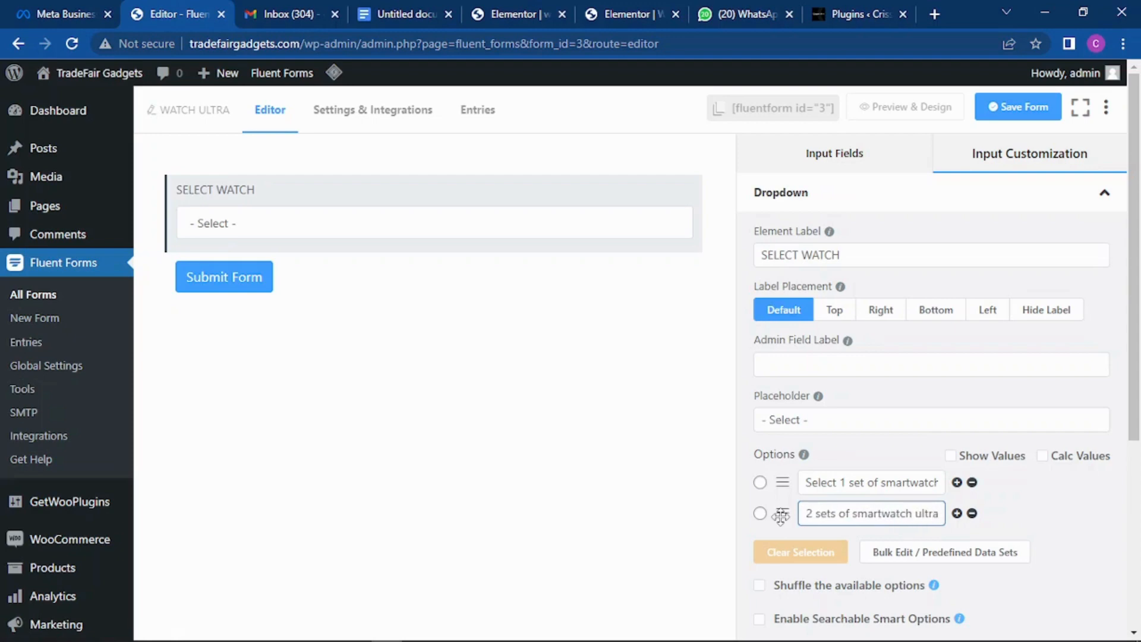
# Step: Insert 'Ultra' into the first option and end the second option with 'ultra - 51,000'
pyautogui.click(928, 482)
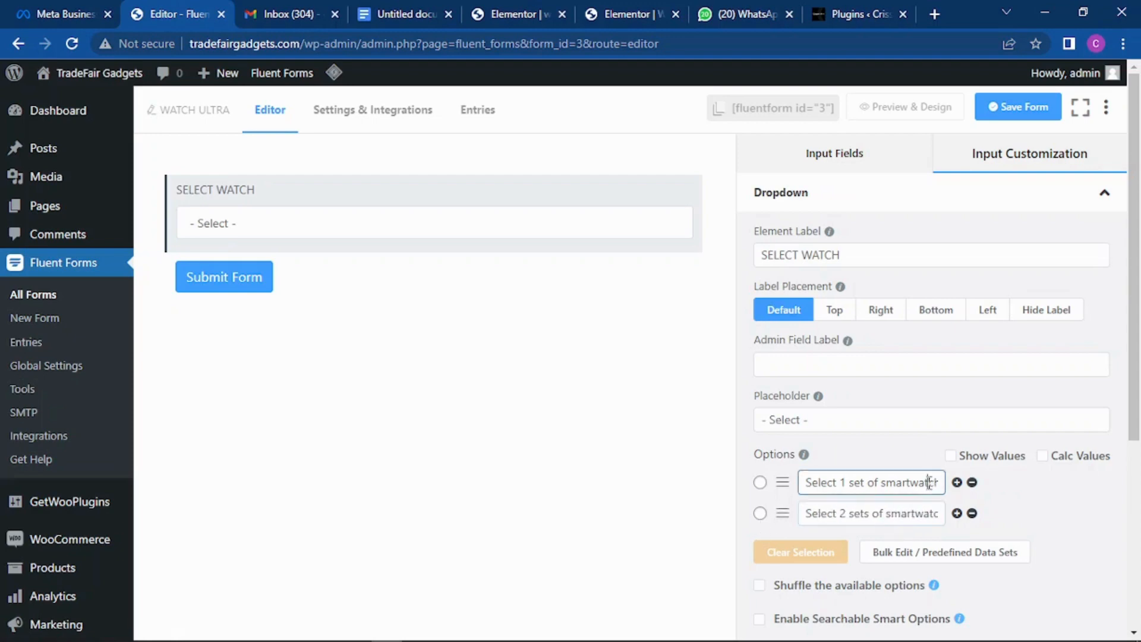
pyautogui.press('Right')
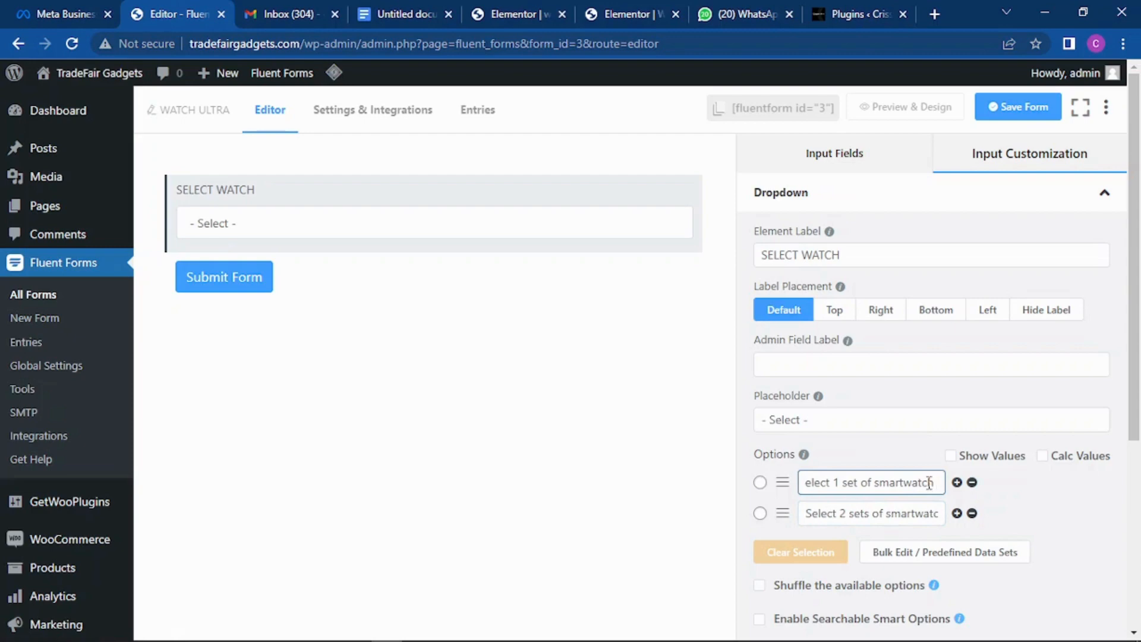
pyautogui.write('Ultra')
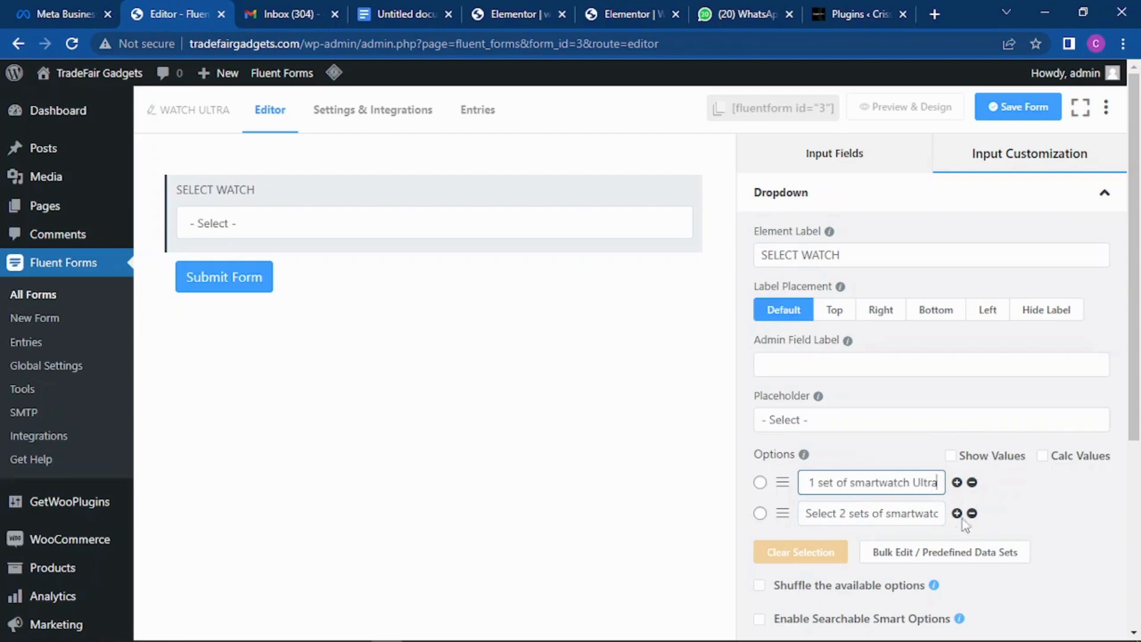
pyautogui.click(927, 517)
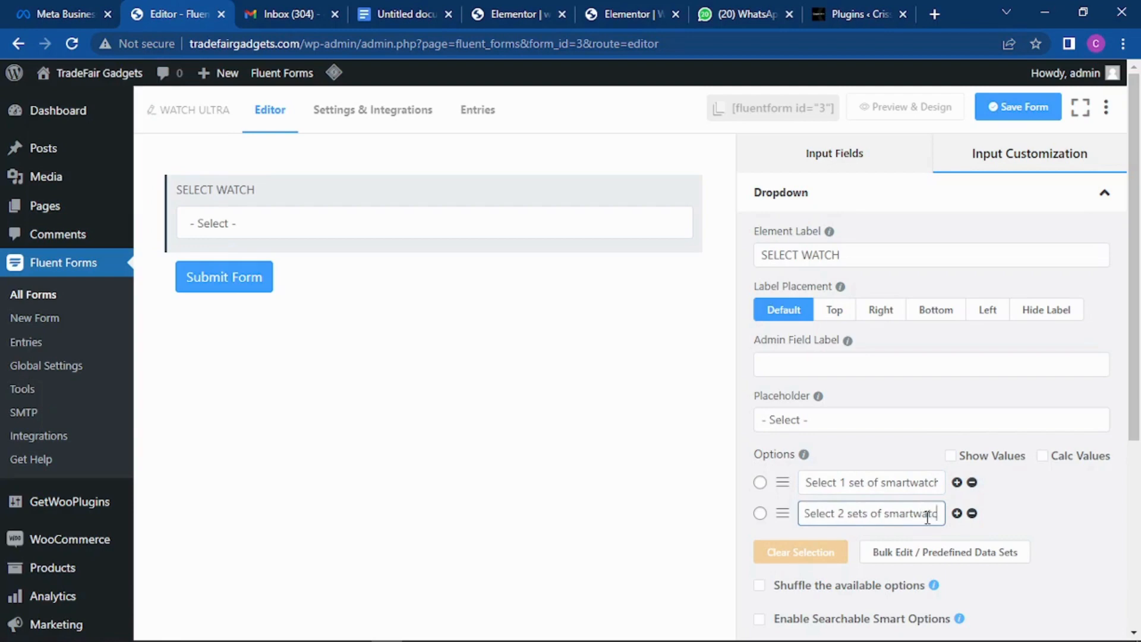
pyautogui.press('End')
pyautogui.write('ultra')
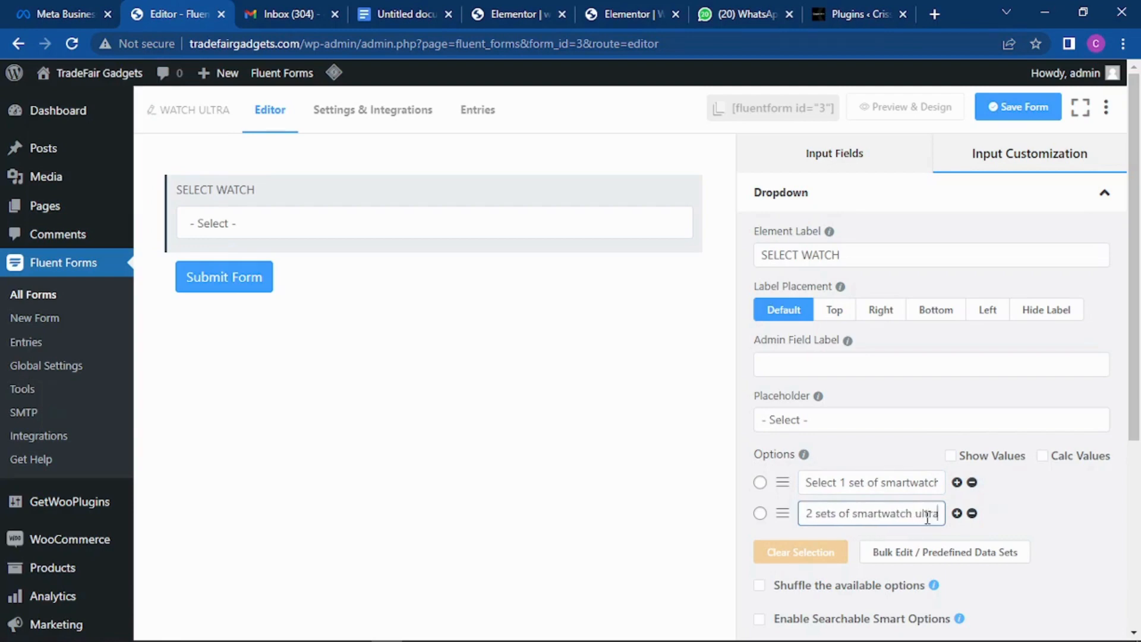
pyautogui.write(' -')
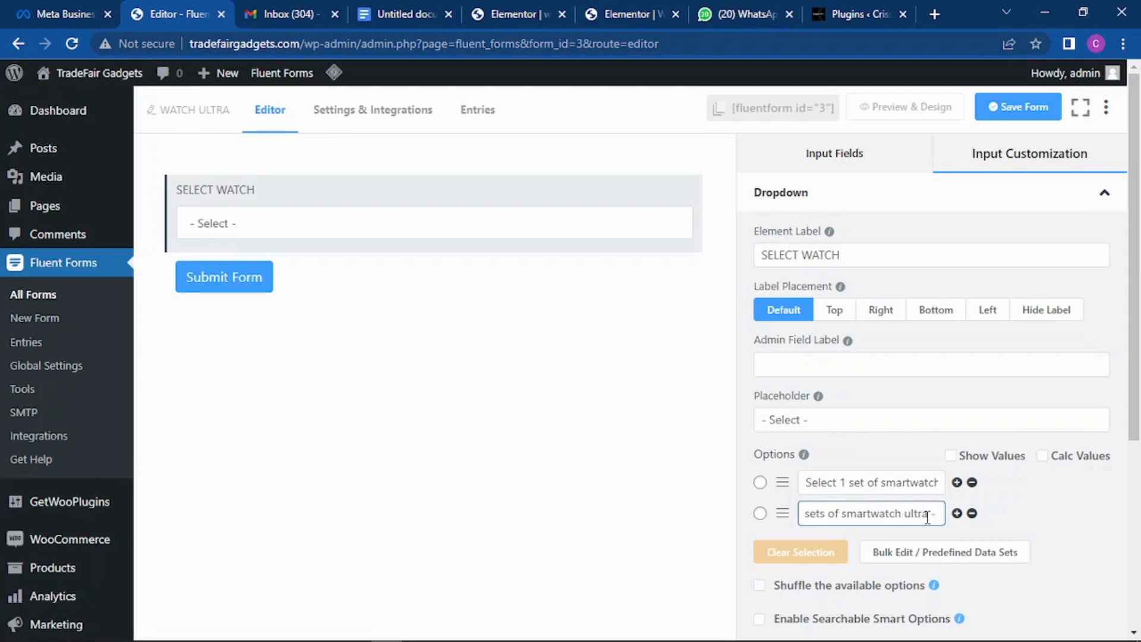
pyautogui.write('51')
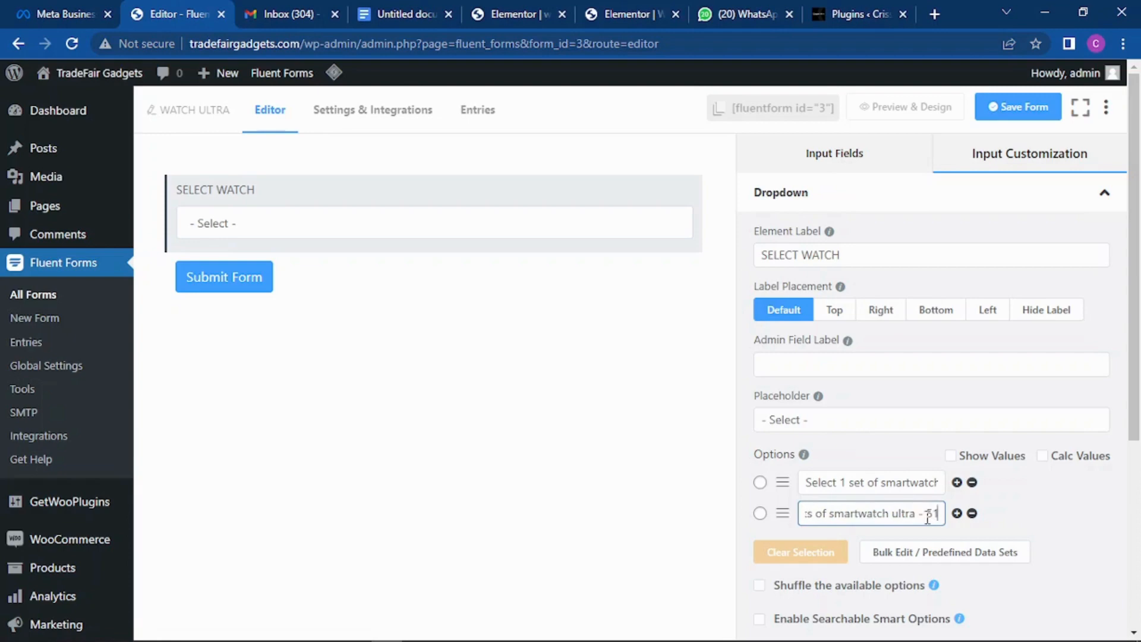
pyautogui.write(',000')
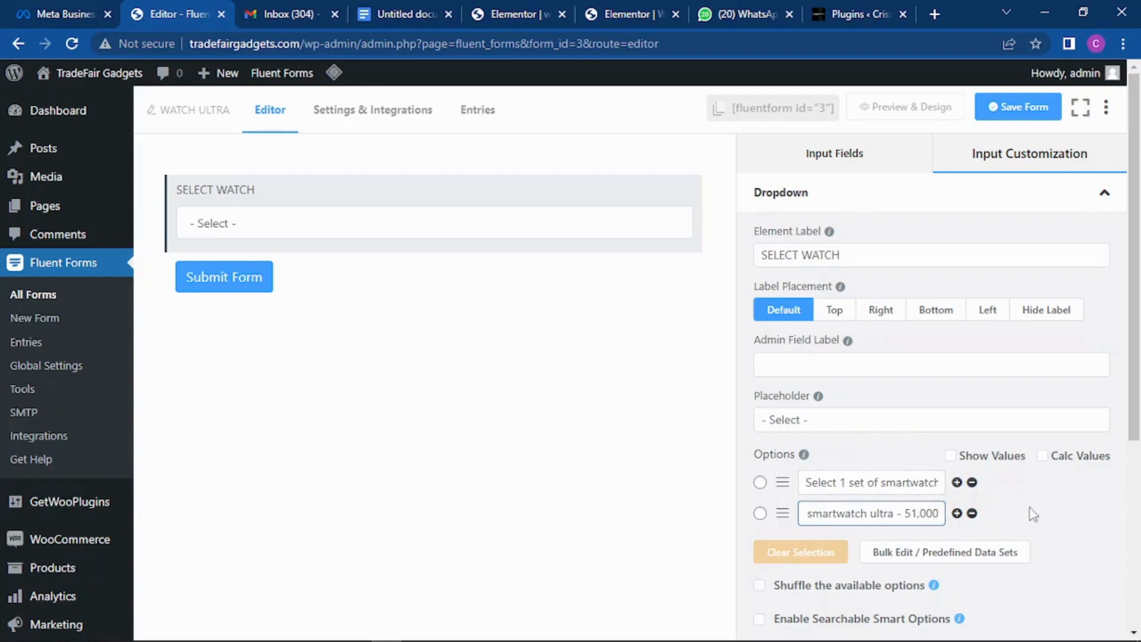
# Step: Add a third option copied from the second, changing the quantity to 3 sets
pyautogui.click(956, 513)
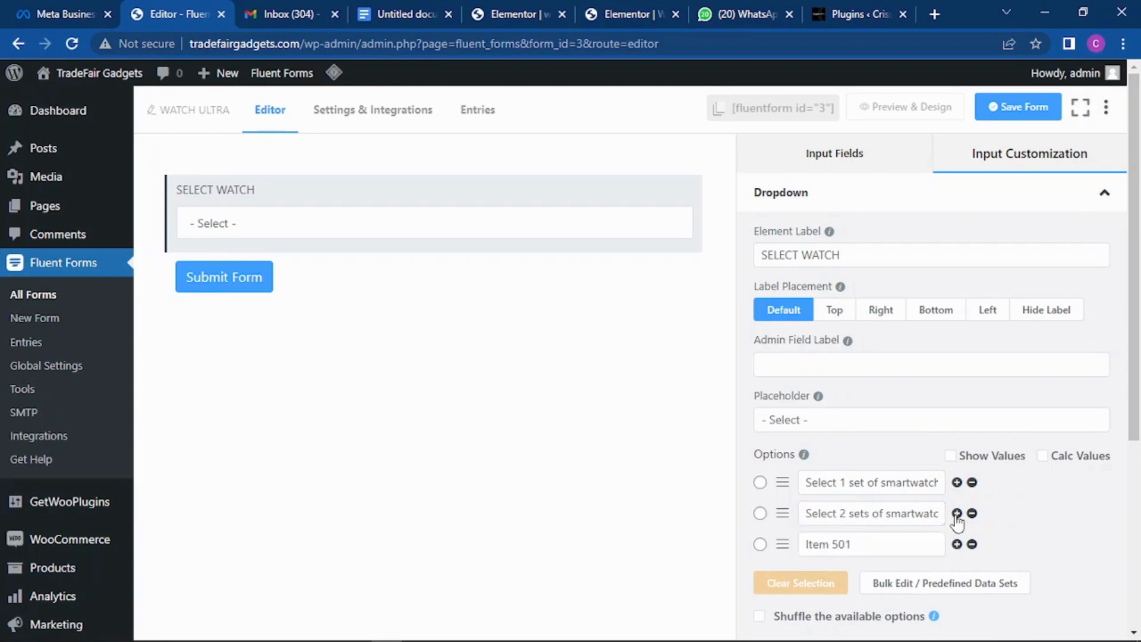
pyautogui.moveTo(865, 548); pyautogui.dragTo(764, 548)
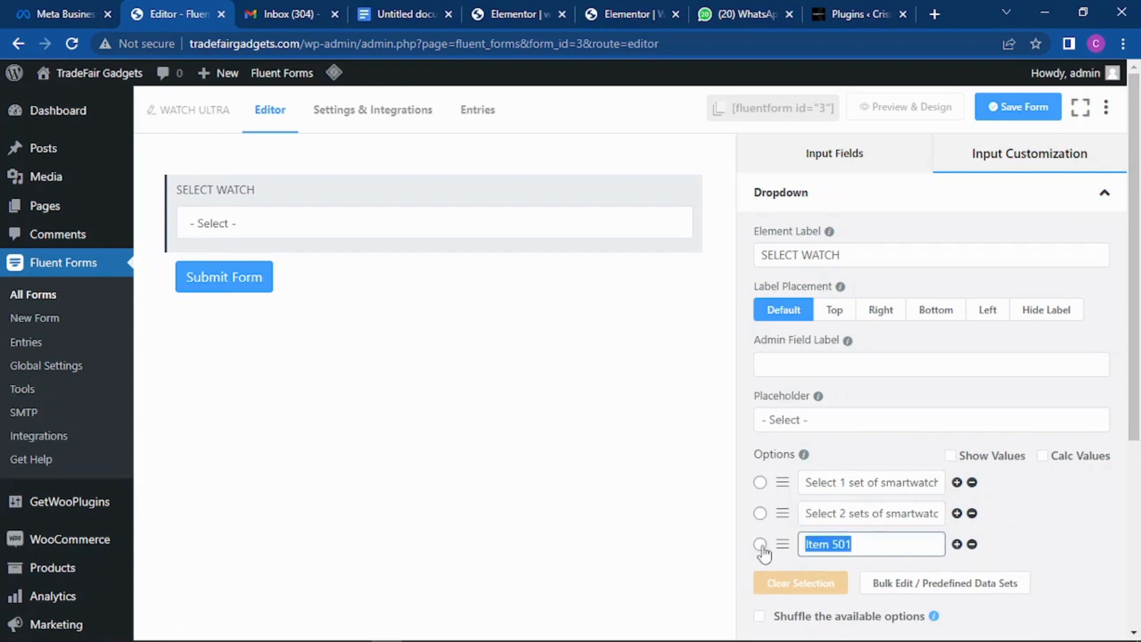
pyautogui.moveTo(809, 513); pyautogui.dragTo(981, 514)
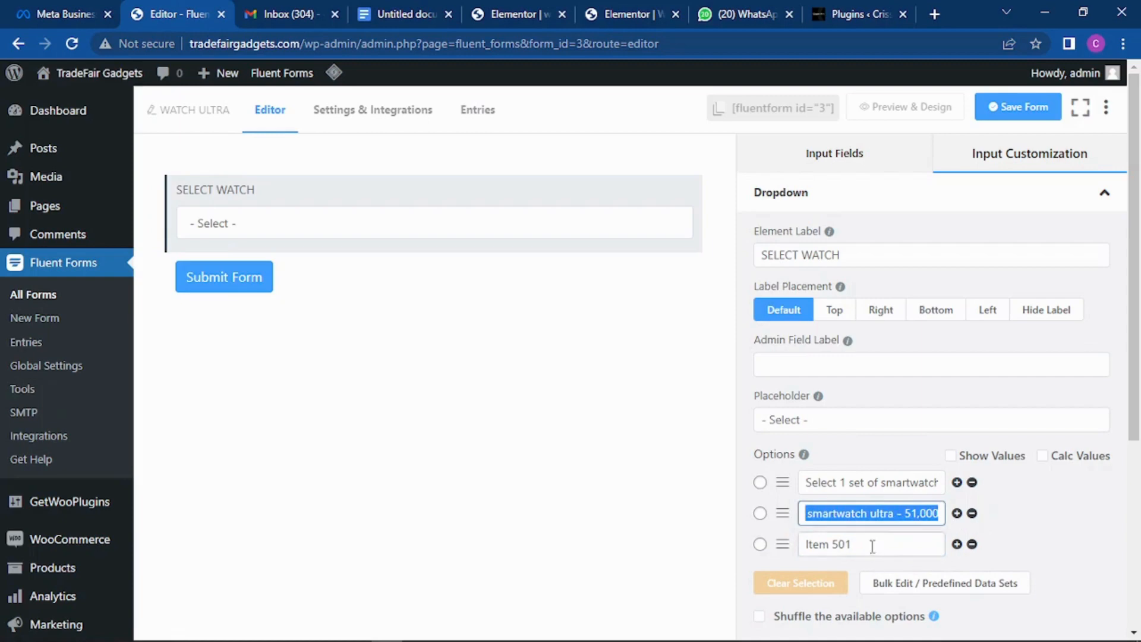
pyautogui.hotkey('ctrl', 'v')
pyautogui.moveTo(871, 543); pyautogui.dragTo(778, 550)
pyautogui.write('smartwatch ultra - 51,000')
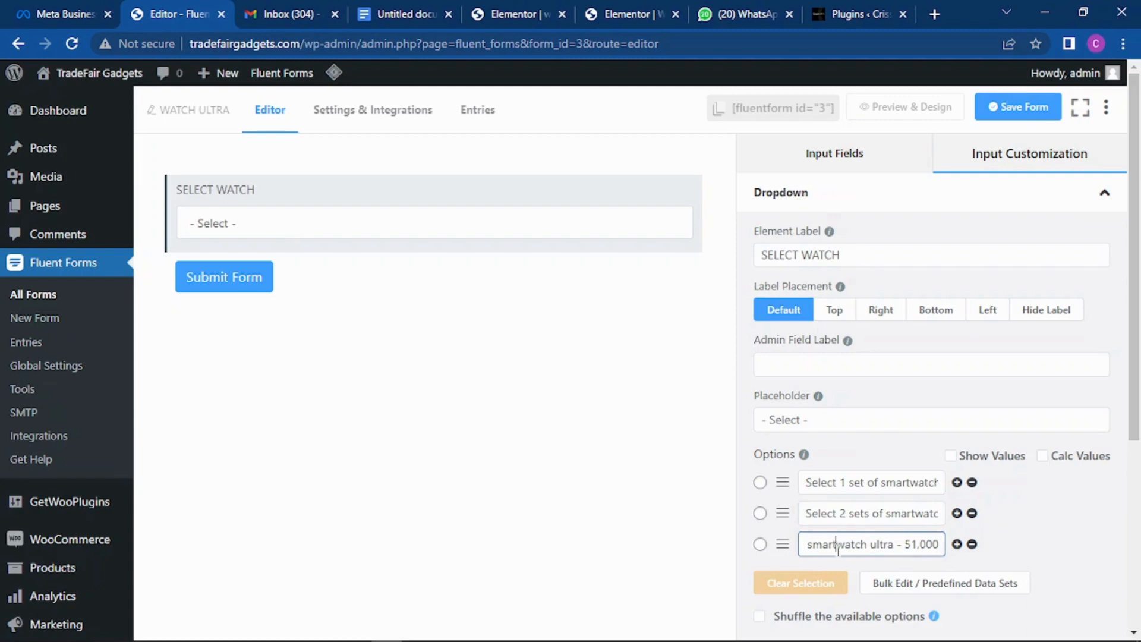
pyautogui.press('Left')
pyautogui.press('Left')
pyautogui.press('Left')
pyautogui.press('Left')
pyautogui.press('Left')
pyautogui.press('Left')
pyautogui.press('Left')
pyautogui.press('Left')
pyautogui.press('Left')
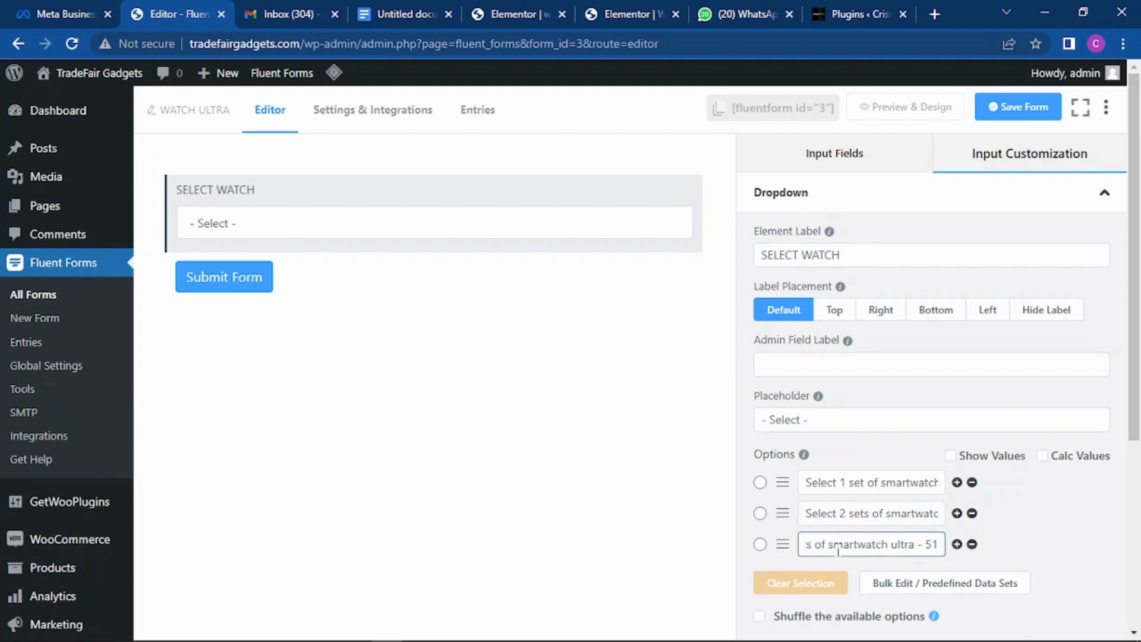
pyautogui.press('Left')
pyautogui.press('Left')
pyautogui.press('Left')
pyautogui.press('Left')
pyautogui.press('Left')
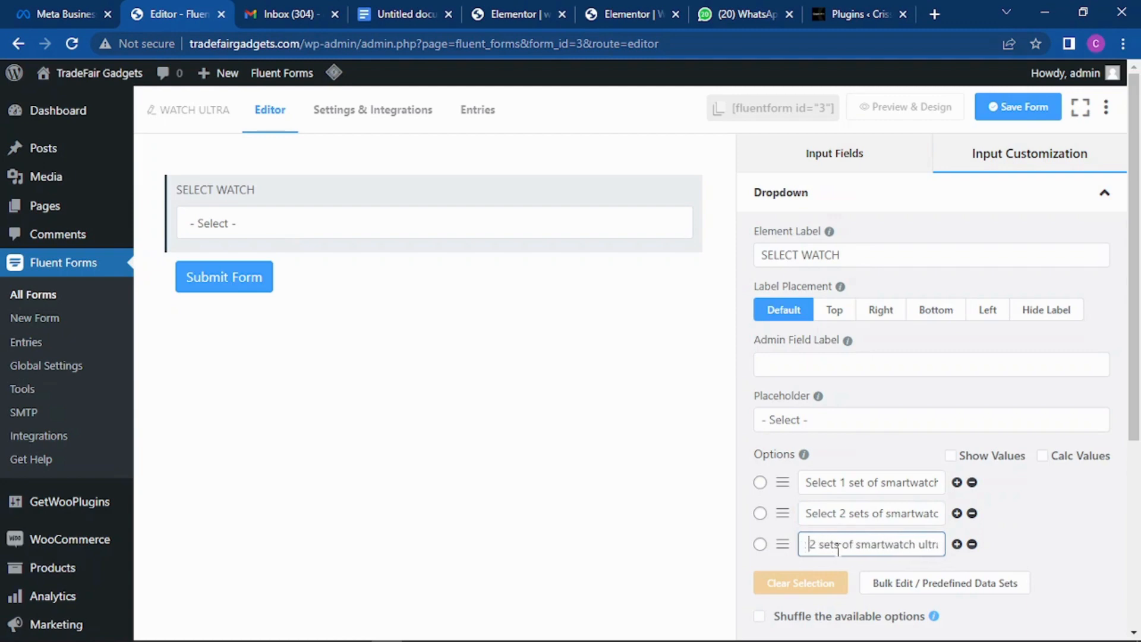
pyautogui.press('Delete')
pyautogui.write('3')
# Step: Change the third option's price to 84,500 and append '(Get 1 set of smartwatch ultra for free)'
pyautogui.press('End')
pyautogui.press('Home')
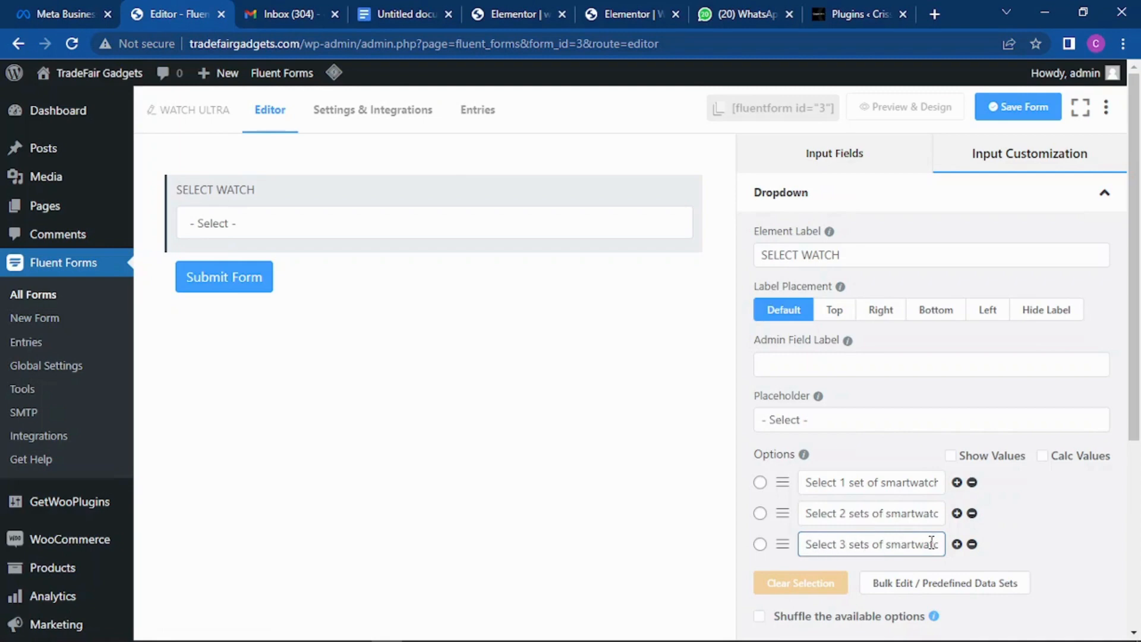
pyautogui.press('Right')
pyautogui.press('Right')
pyautogui.press('Right')
pyautogui.press('Right')
pyautogui.press('Right')
pyautogui.press('Right')
pyautogui.press('Right')
pyautogui.press('Right')
pyautogui.press('Right')
pyautogui.press('Right')
pyautogui.press('Right')
pyautogui.press('Right')
pyautogui.press('Right')
pyautogui.press('Right')
pyautogui.press('Right')
pyautogui.press('Right')
pyautogui.press('Right')
pyautogui.press('Right')
pyautogui.press('Right')
pyautogui.press('Right')
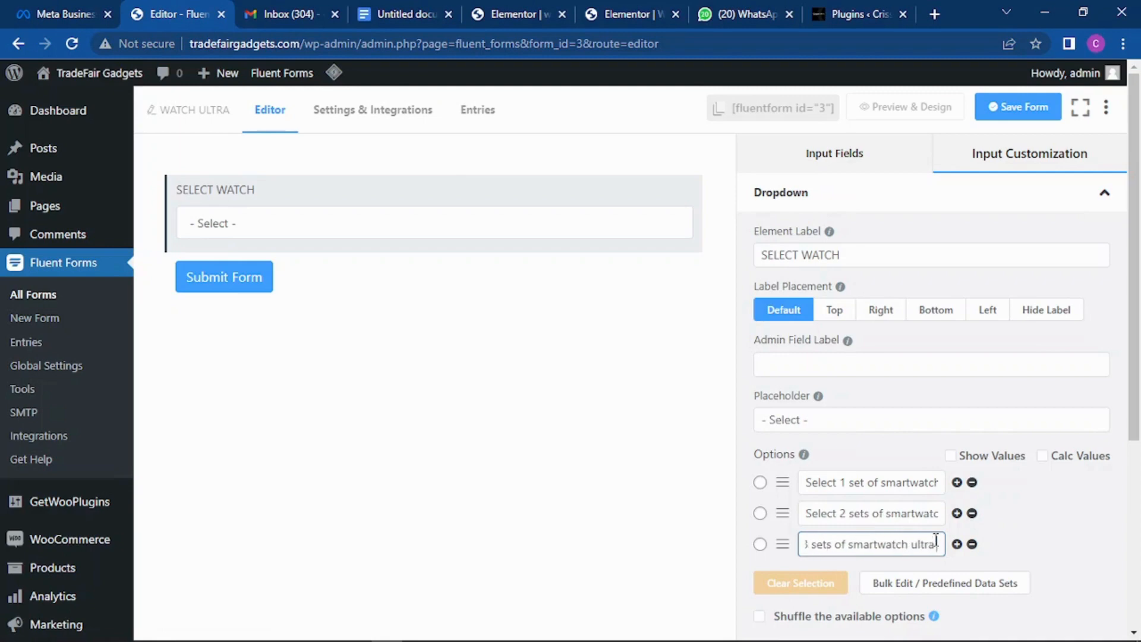
pyautogui.press('Right')
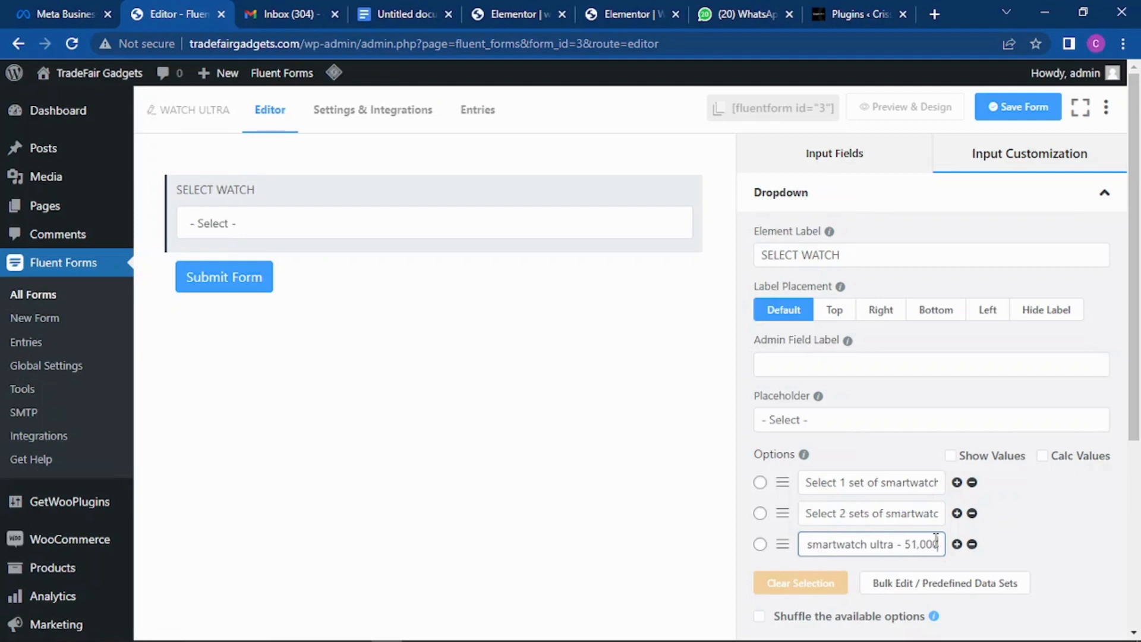
pyautogui.press('BackSpace')
pyautogui.press('BackSpace')
pyautogui.press('BackSpace')
pyautogui.press('BackSpace')
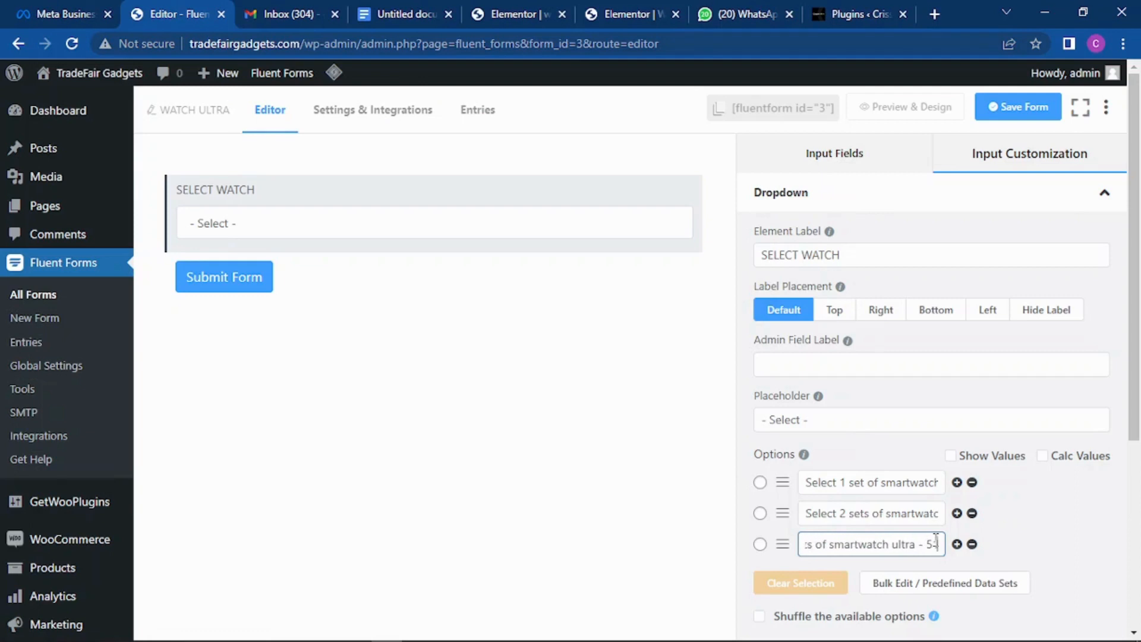
pyautogui.press('BackSpace')
pyautogui.press('BackSpace')
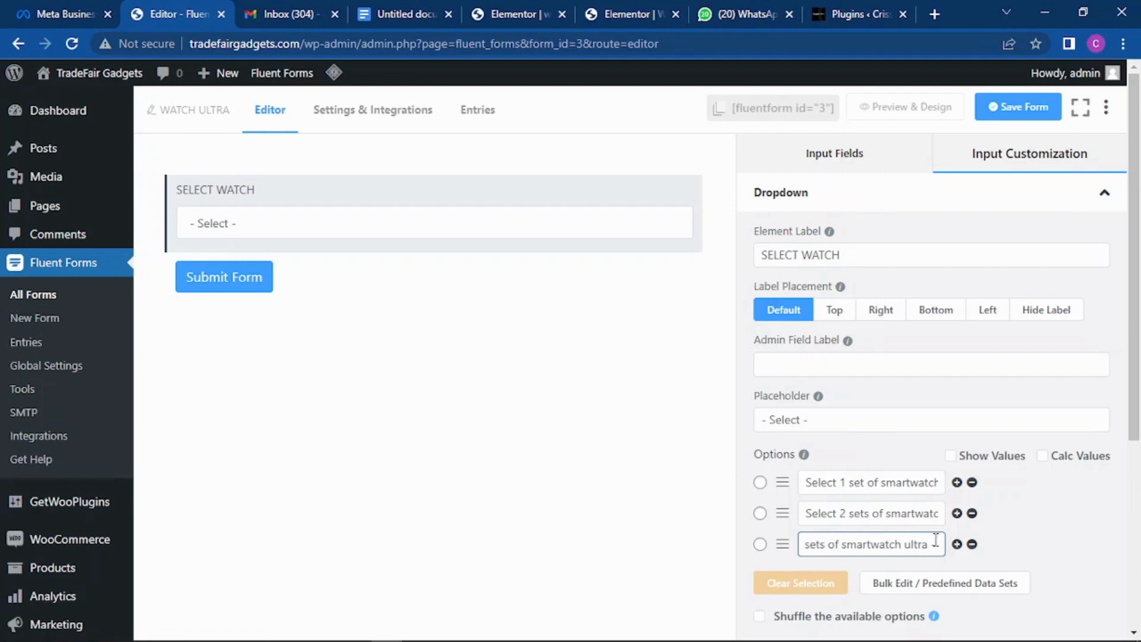
pyautogui.write('8')
pyautogui.write('4')
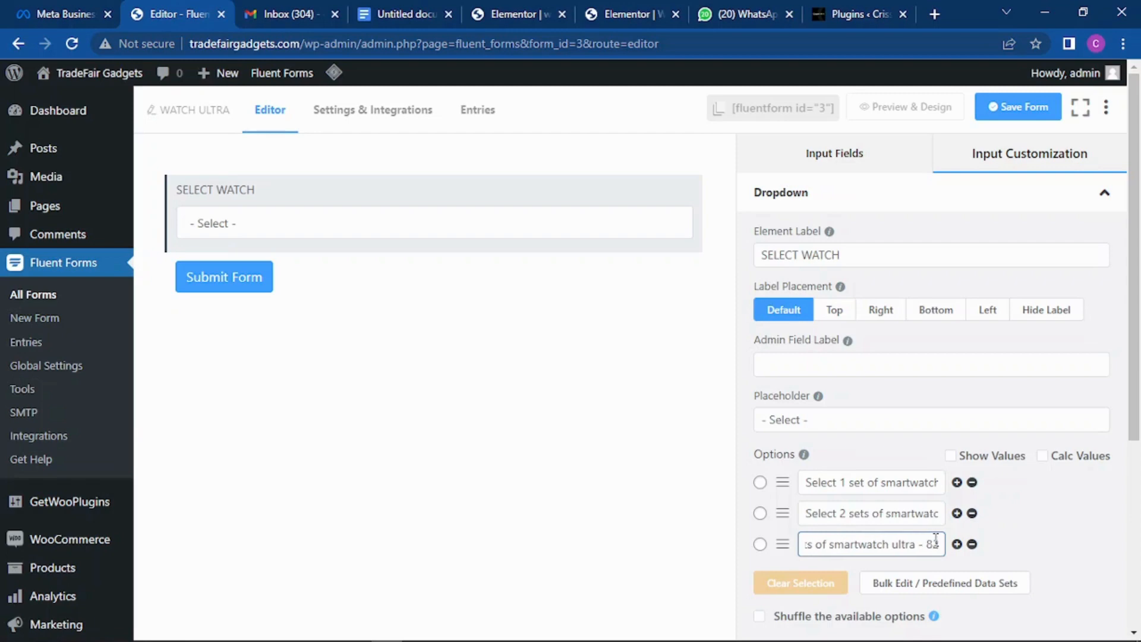
pyautogui.write(',500')
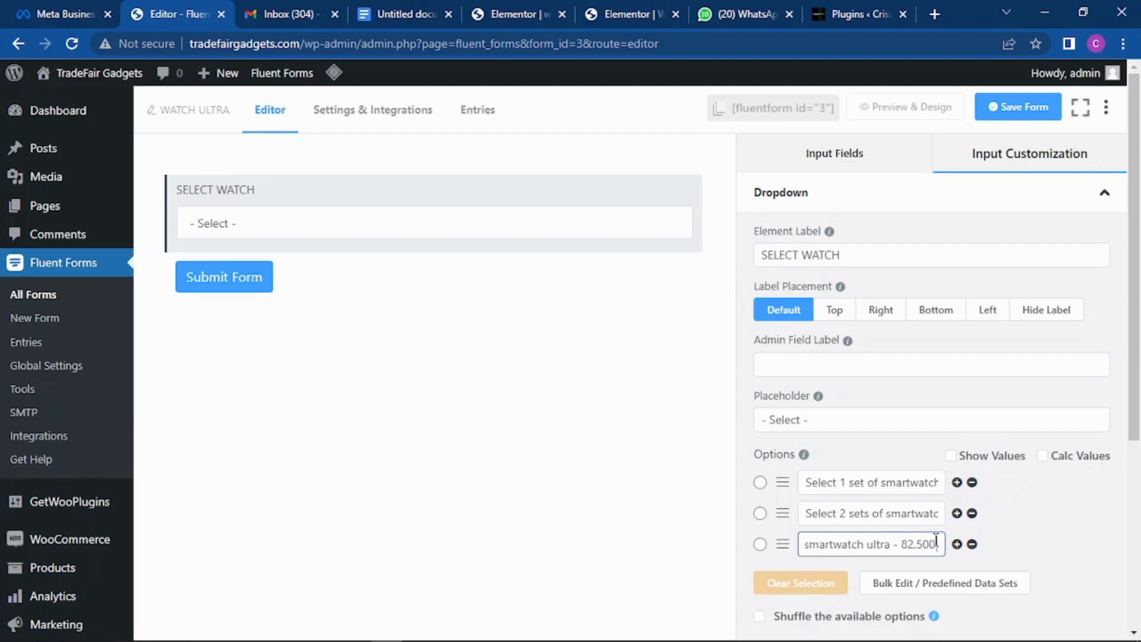
pyautogui.write('-')
pyautogui.press('BackSpace')
pyautogui.write('(G')
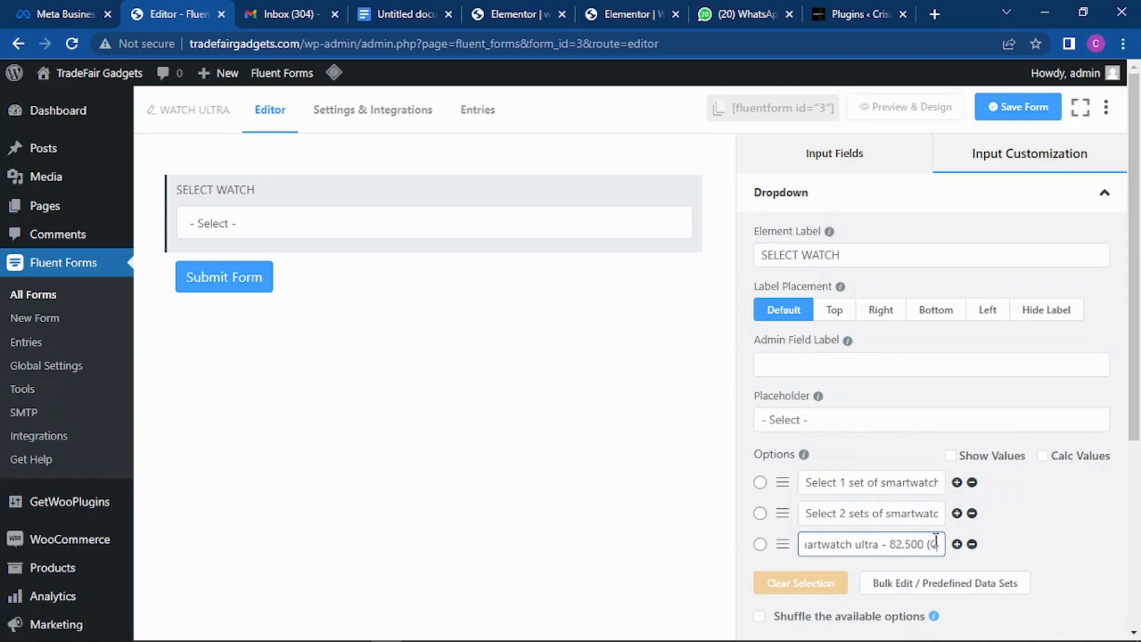
pyautogui.write('et 1')
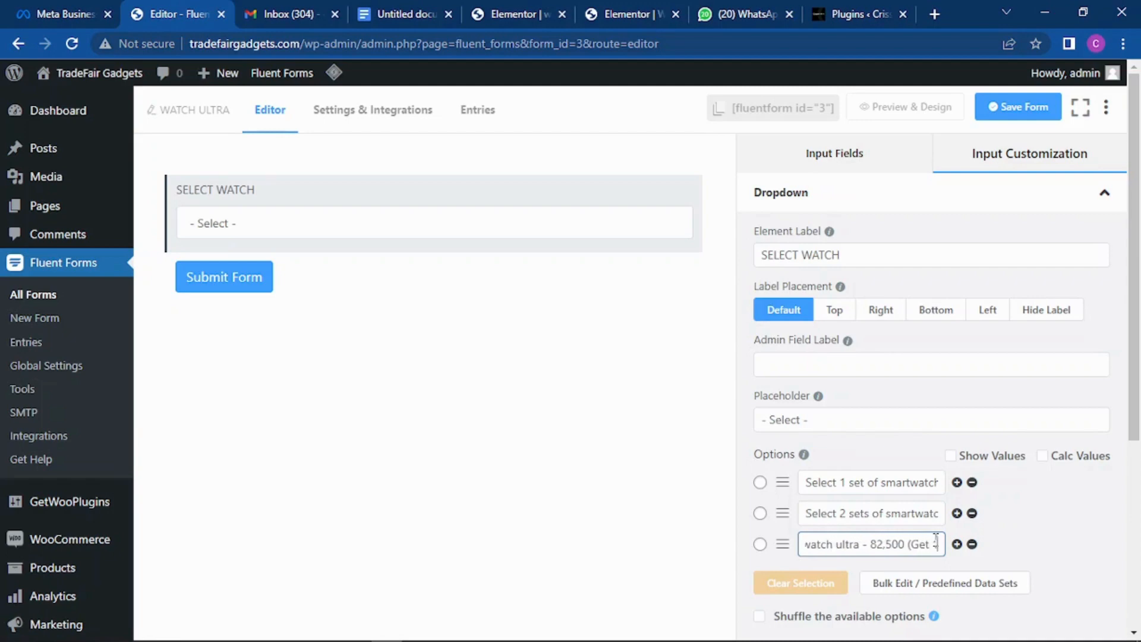
pyautogui.write(' set')
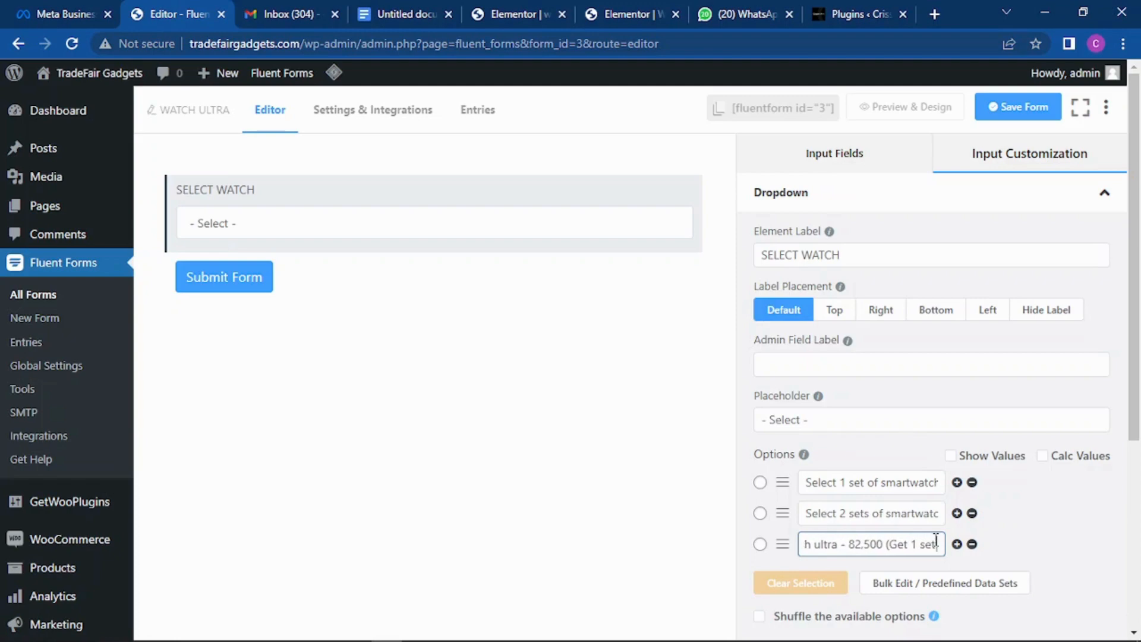
pyautogui.write(' of smartw')
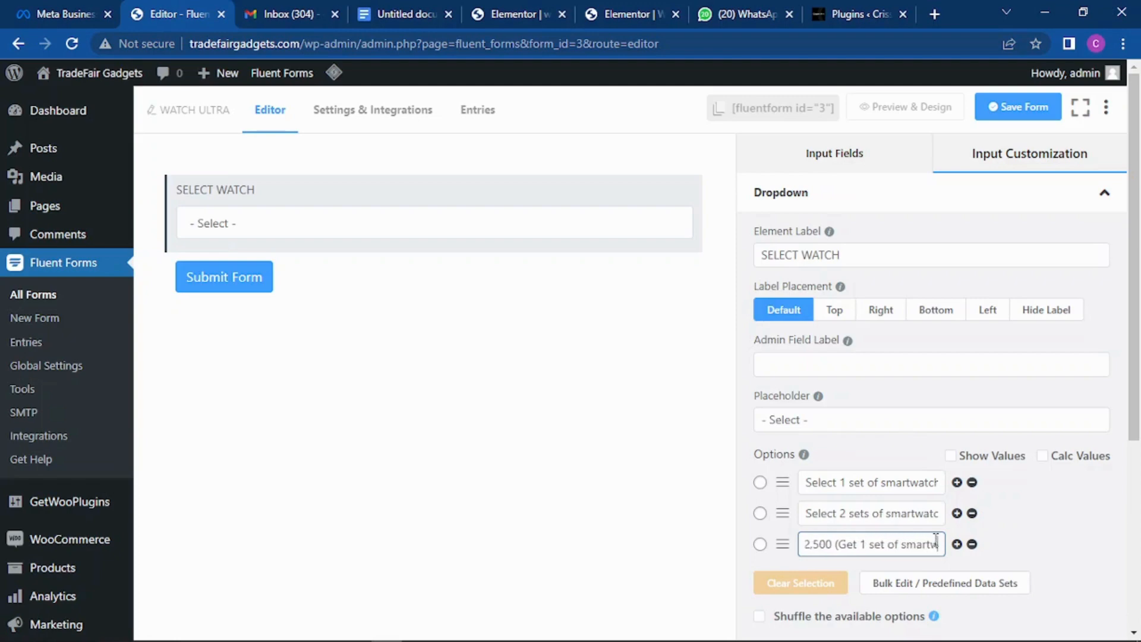
pyautogui.write('atch ult')
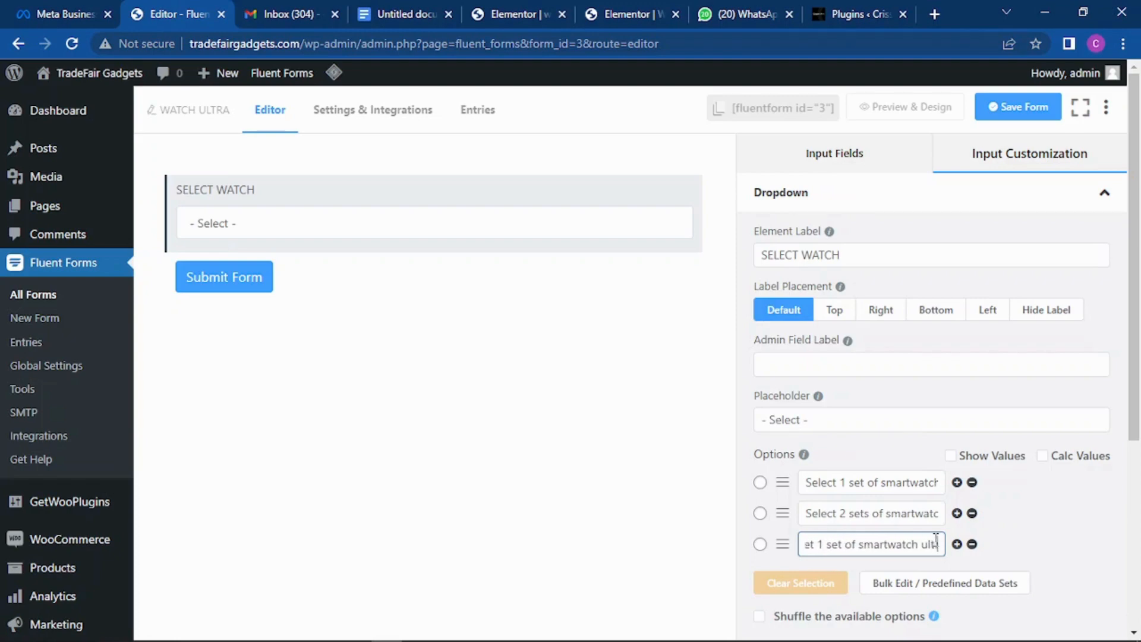
pyautogui.write('ra for free')
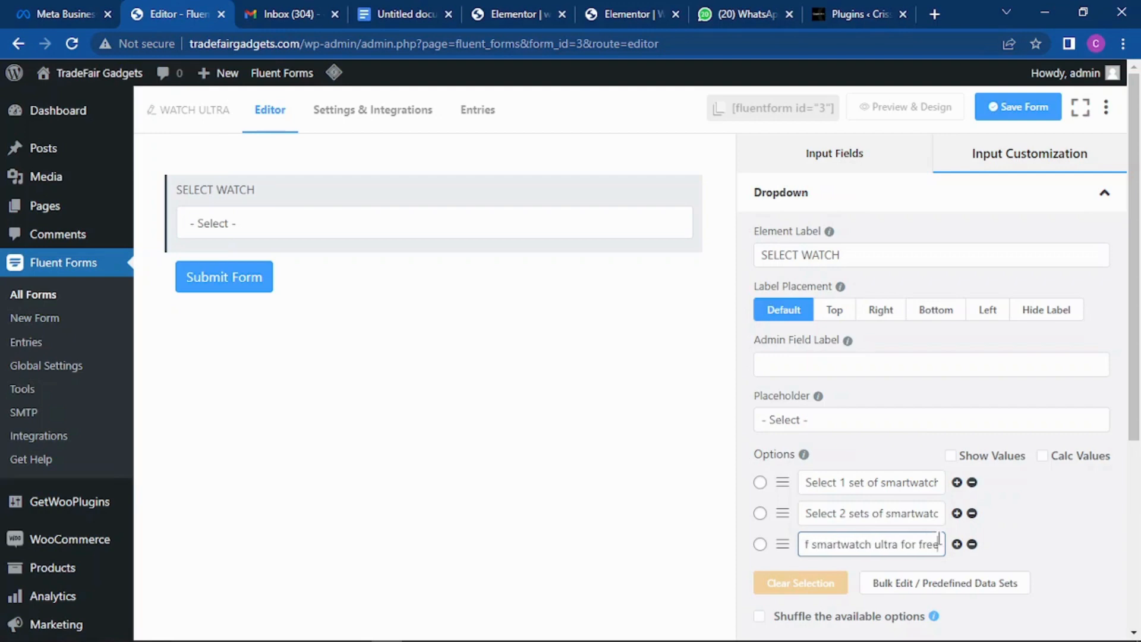
pyautogui.write(')')
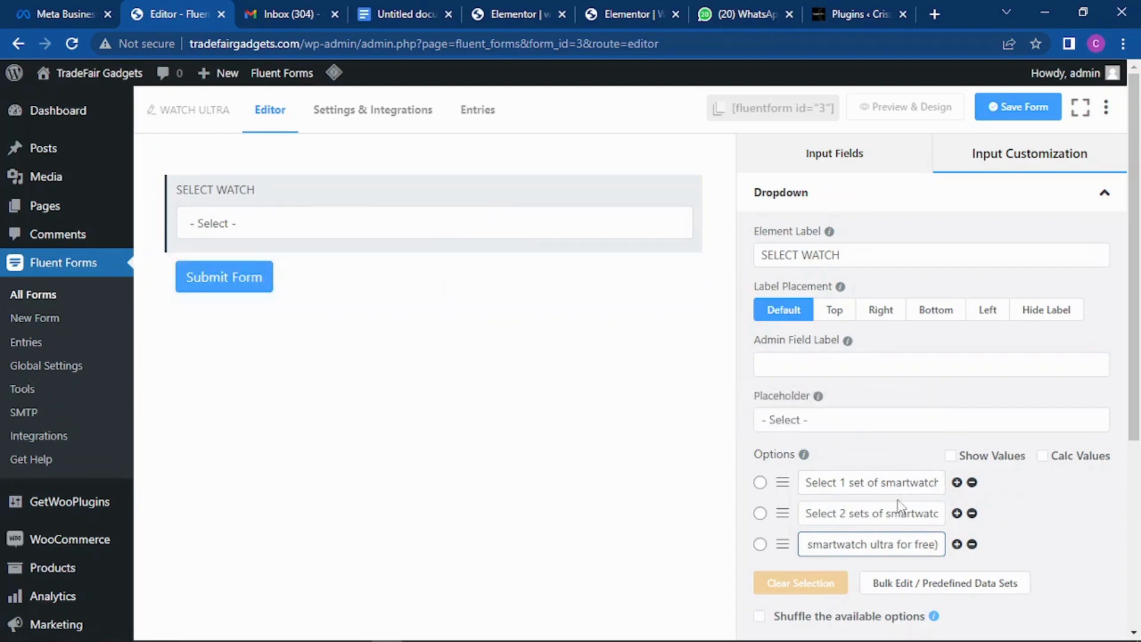
pyautogui.click(934, 485)
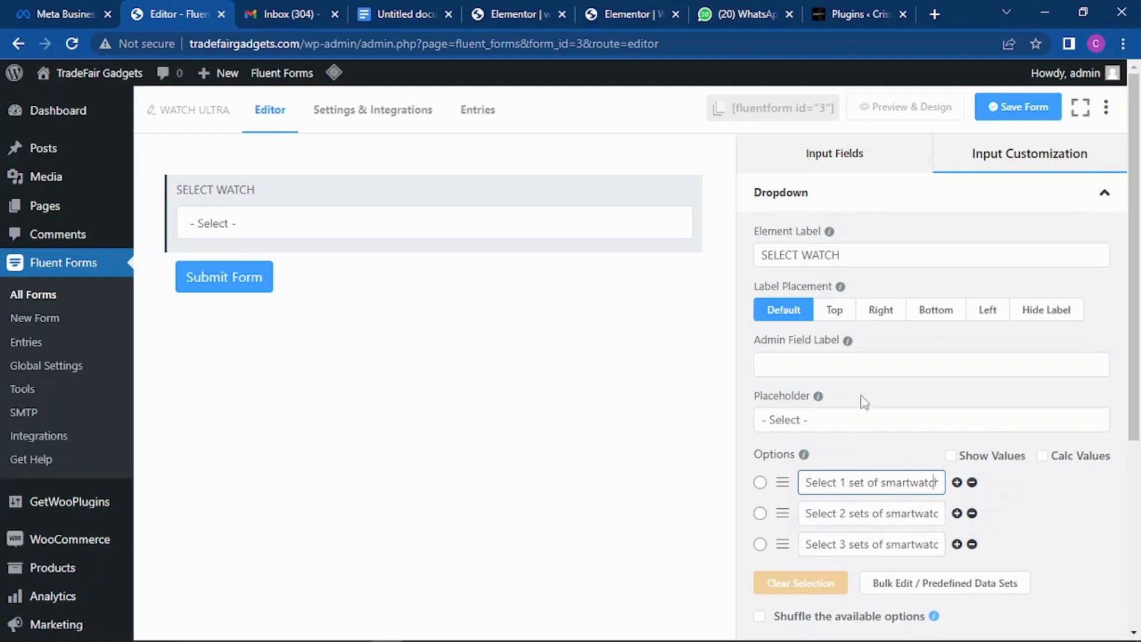
# Step: Set the SELECT WATCH dropdown's Required option to Yes and save the WATCH ULTRA form
pyautogui.scroll(-3, 932, 326)
pyautogui.scroll(-1, 881, 342)
pyautogui.scroll(3, 878, 300)
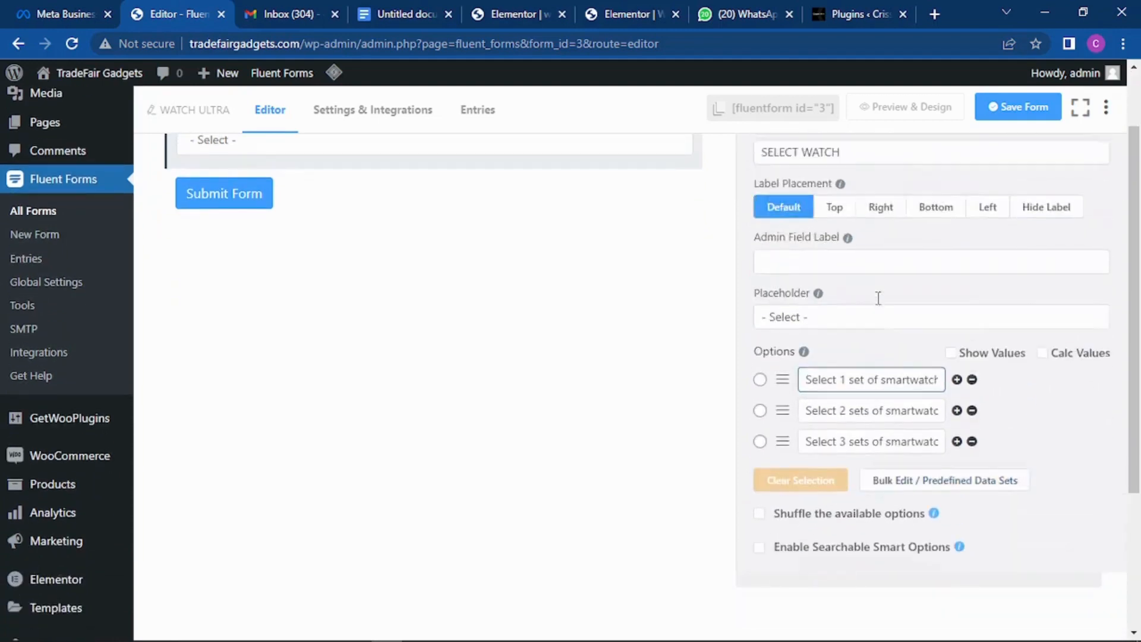
pyautogui.scroll(-3, 878, 356)
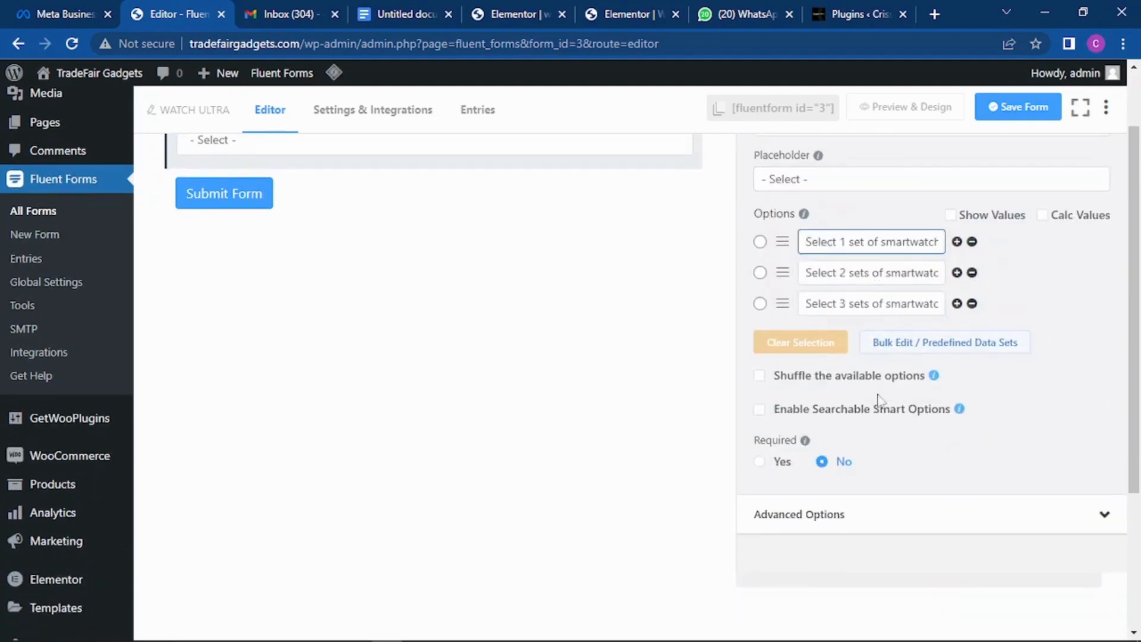
pyautogui.click(759, 463)
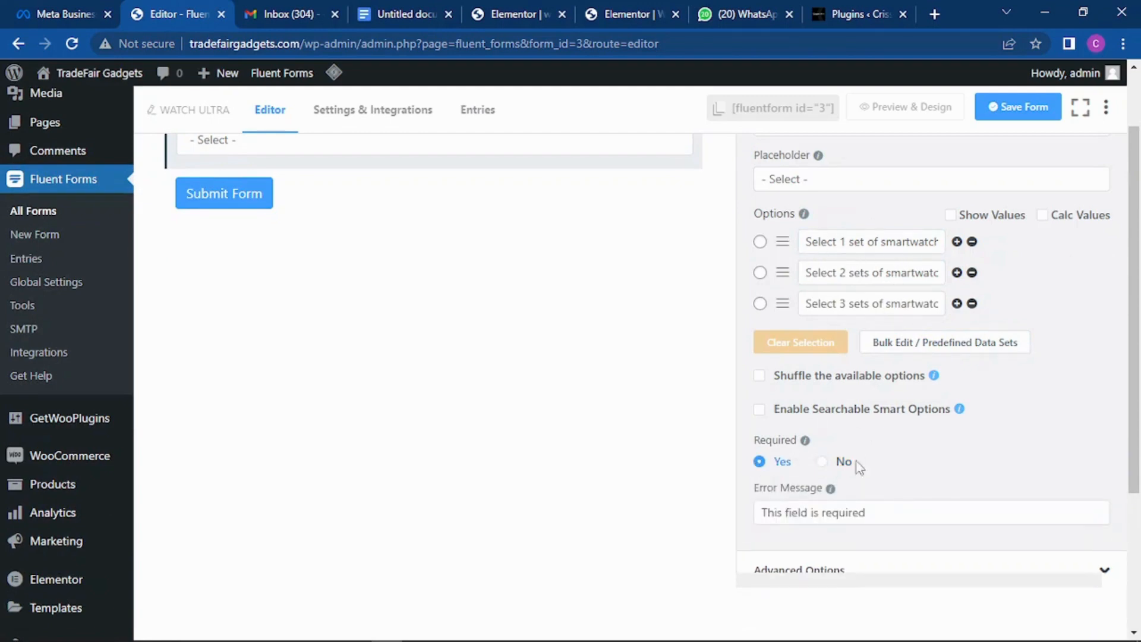
pyautogui.scroll(3, 930, 374)
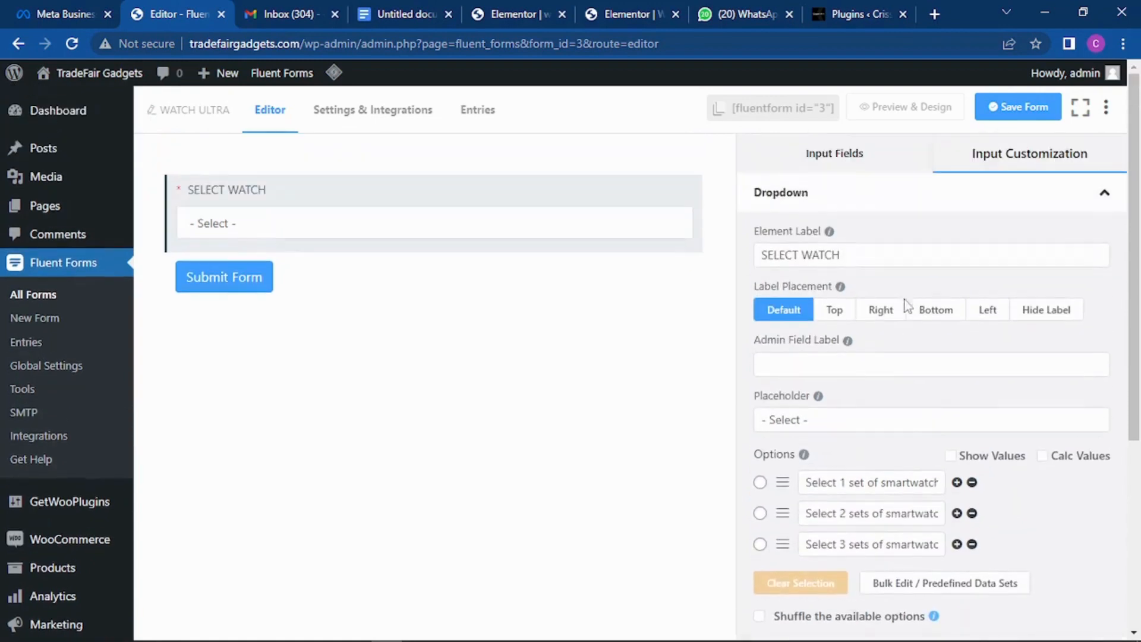
pyautogui.click(1029, 113)
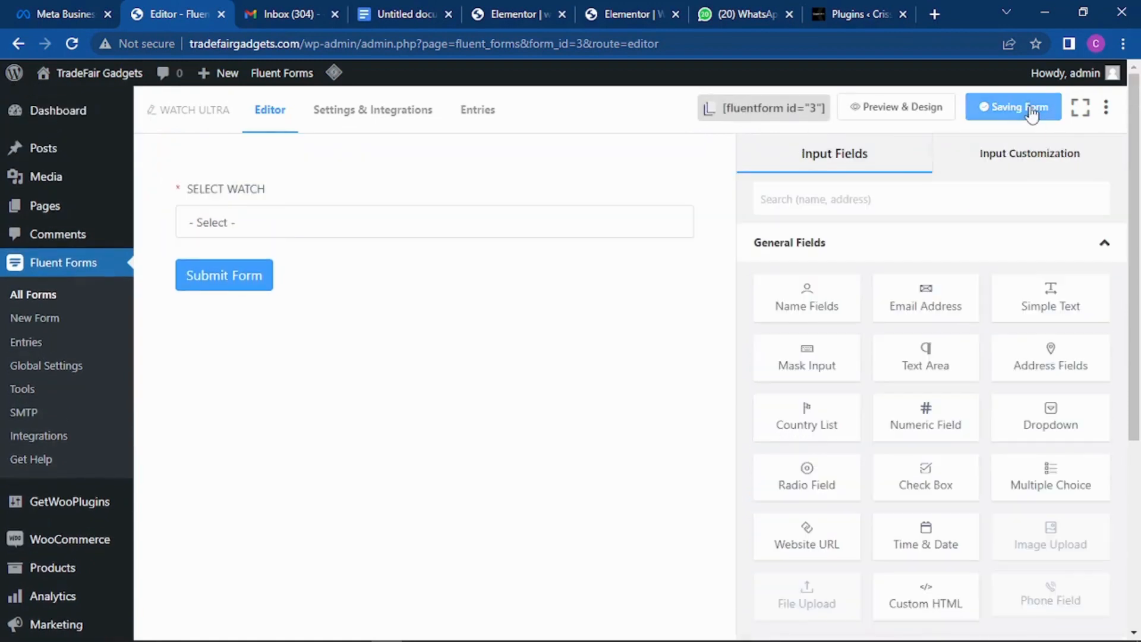
pyautogui.moveTo(451, 221)
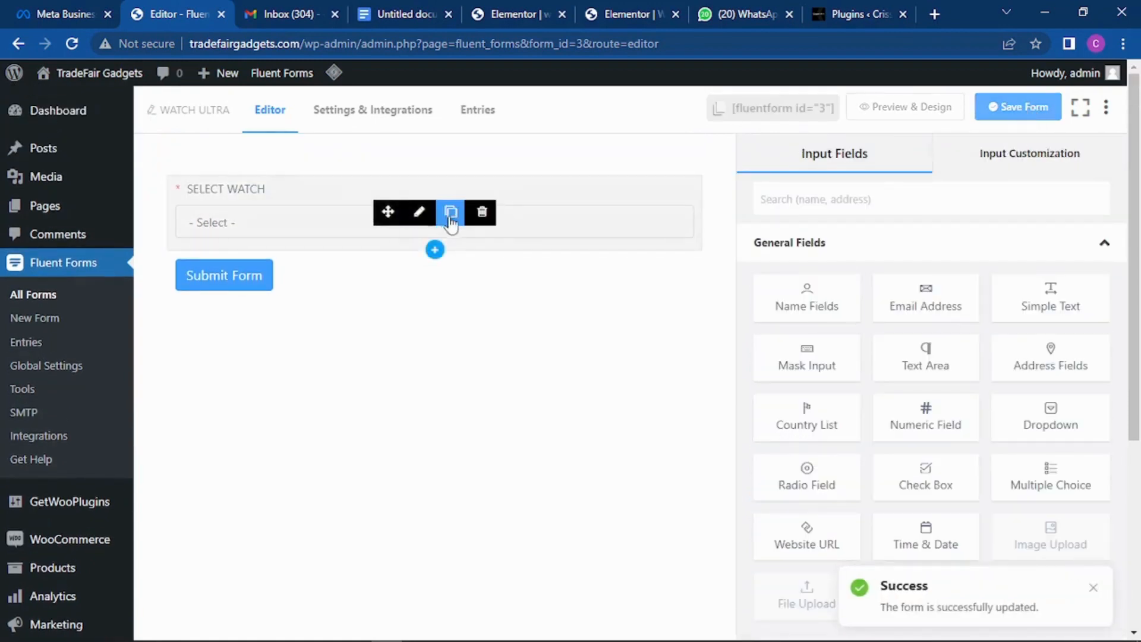
pyautogui.click(904, 110)
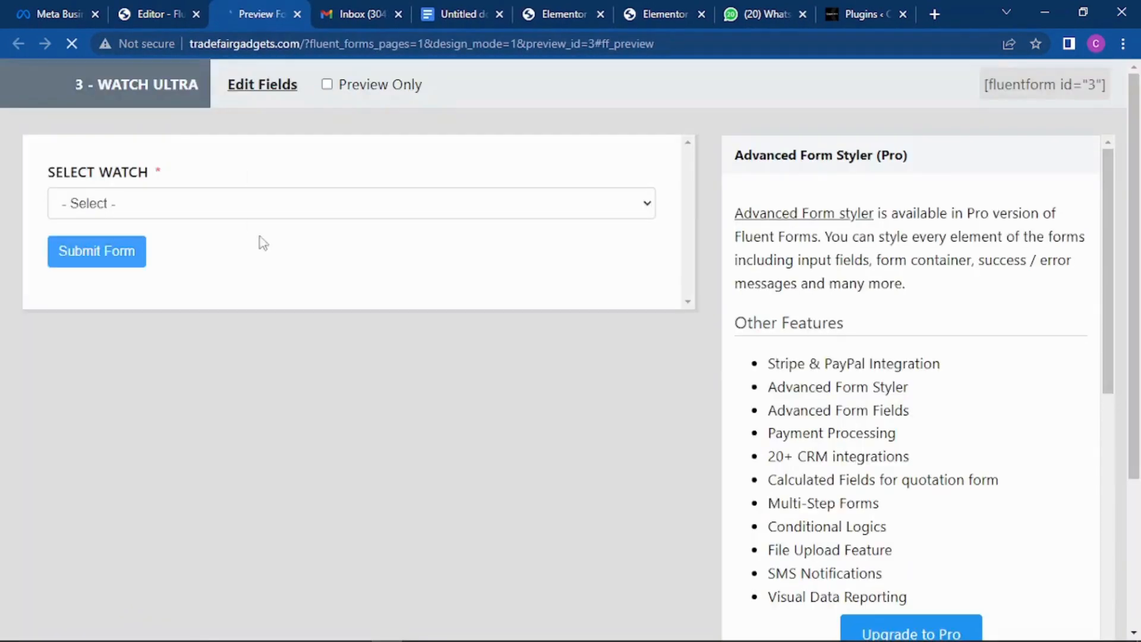
pyautogui.click(594, 207)
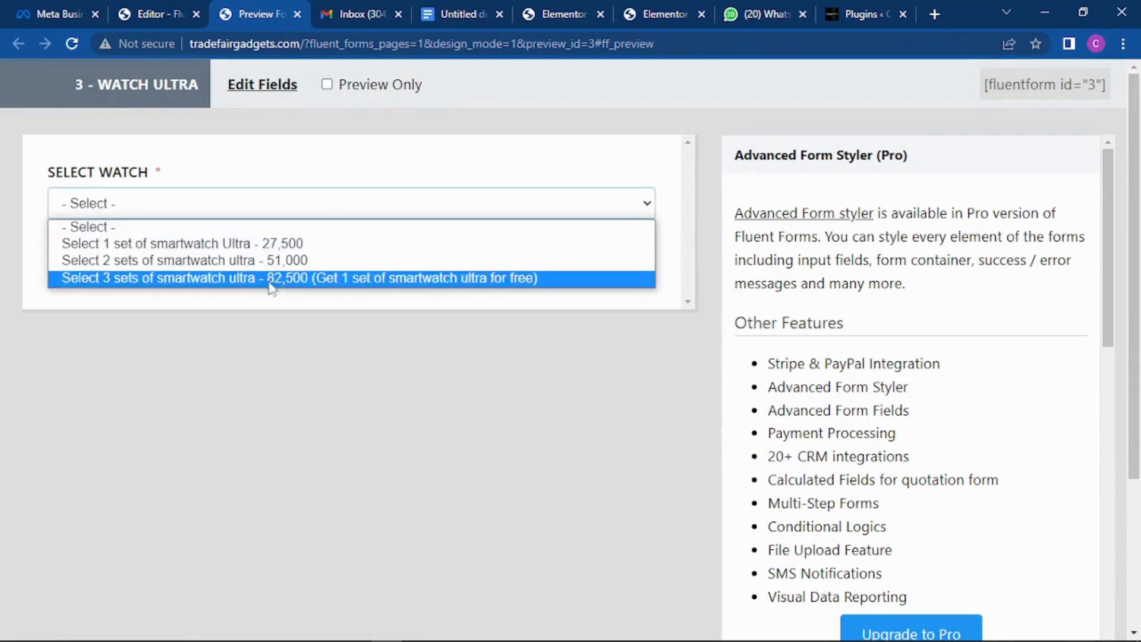
pyautogui.click(298, 13)
pyautogui.click(298, 14)
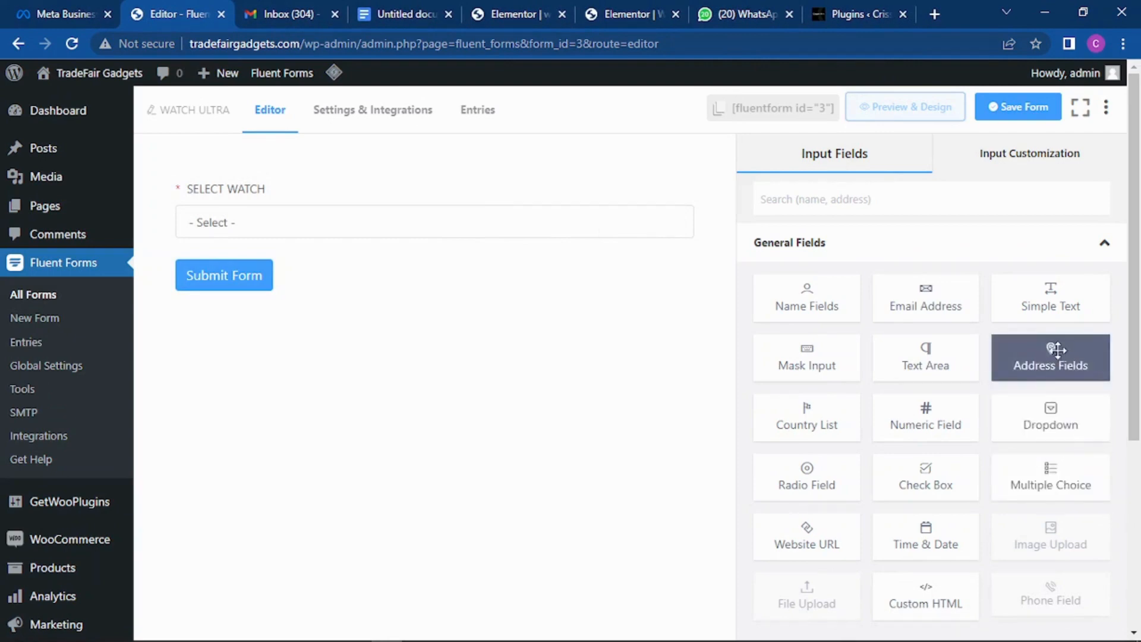
# Step: Add a Multiple Choice field below SELECT WATCH and relabel it 'Select colours'
pyautogui.click(1059, 486)
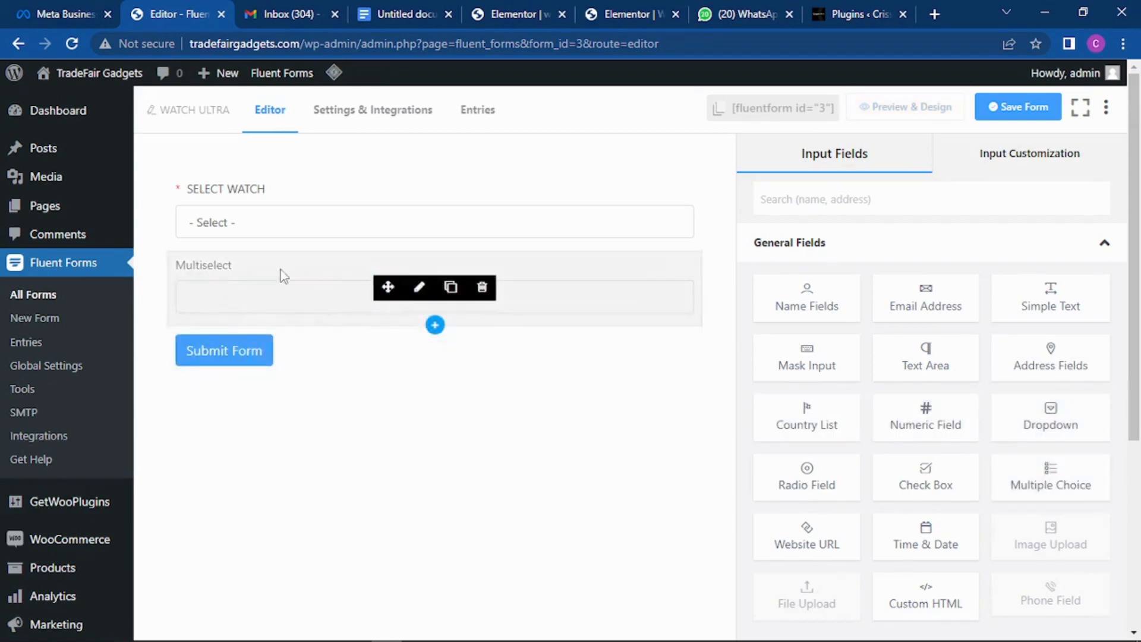
pyautogui.click(419, 287)
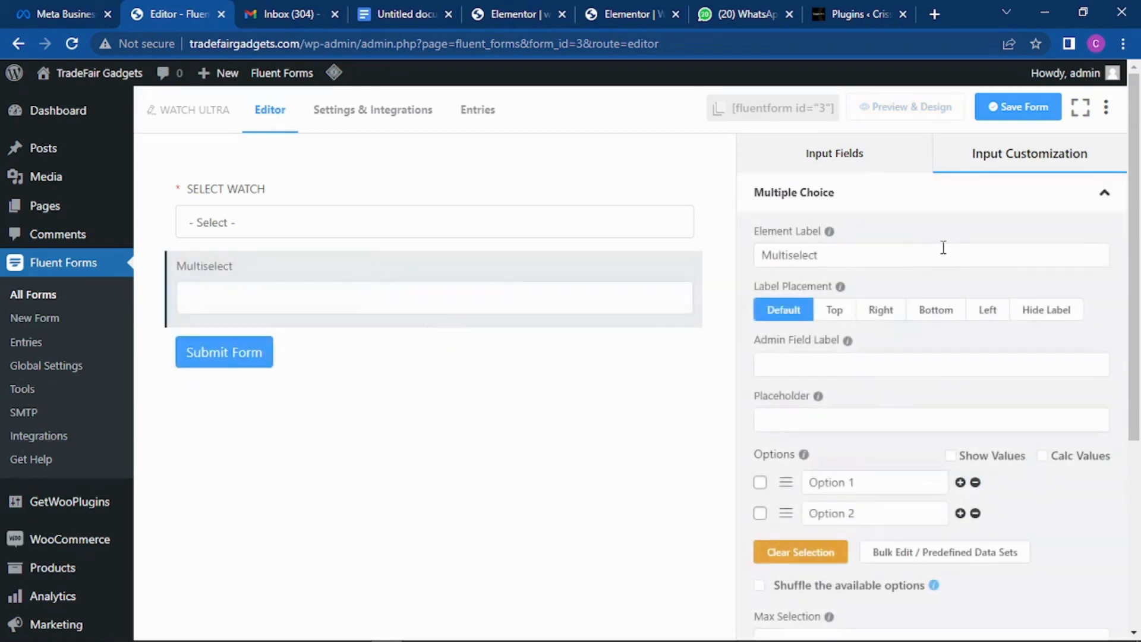
pyautogui.moveTo(828, 254); pyautogui.dragTo(702, 259)
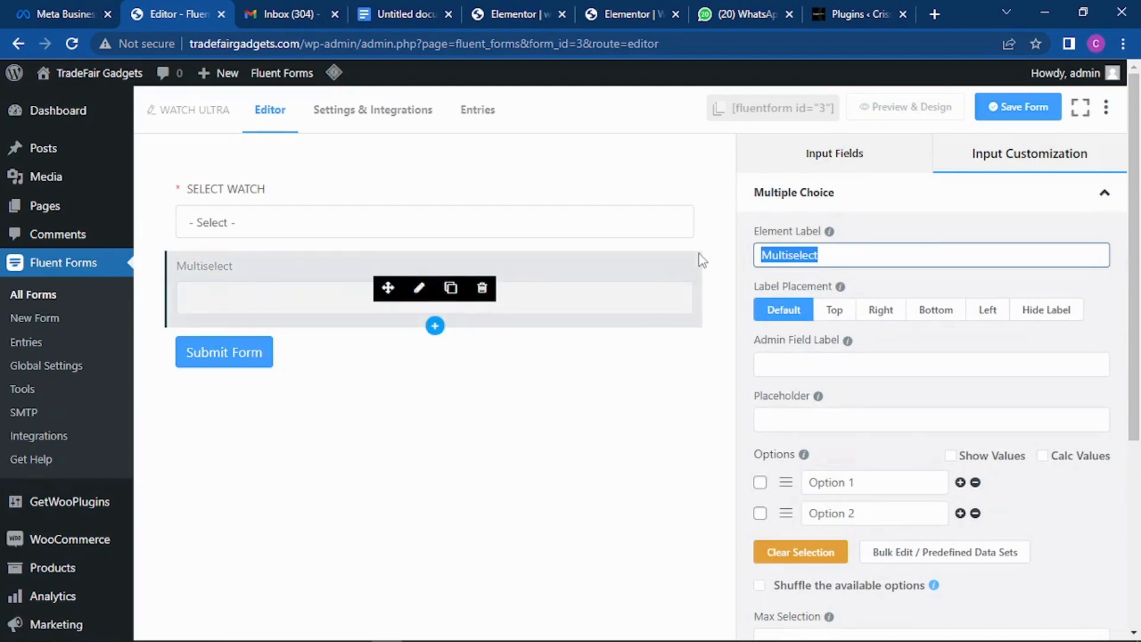
pyautogui.write('Select')
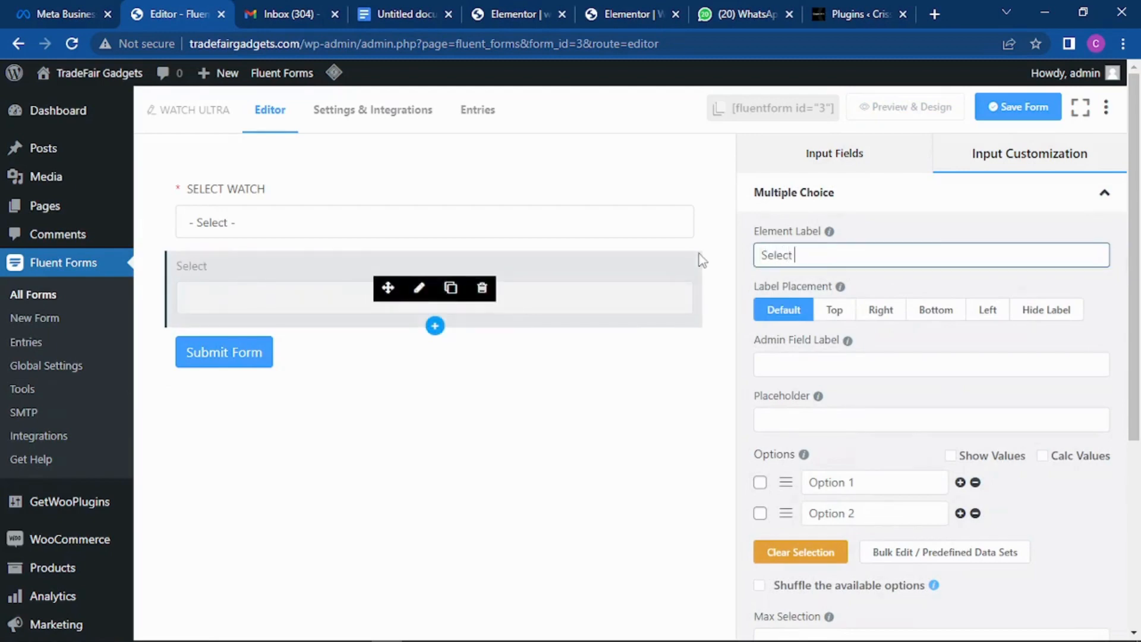
pyautogui.write(' colours')
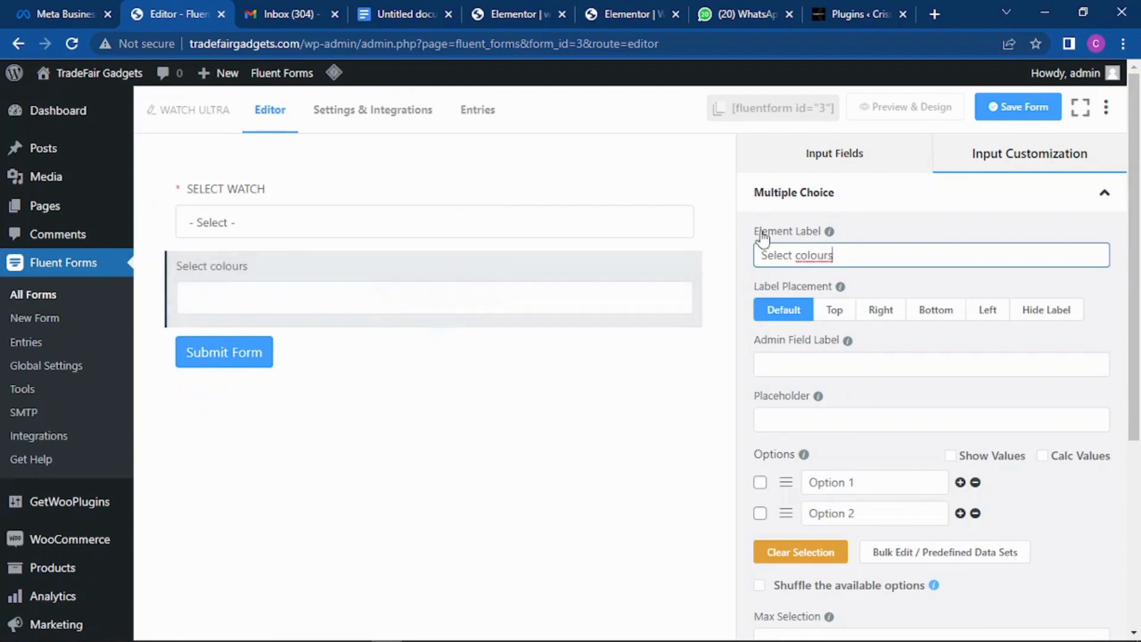
pyautogui.scroll(-1, 922, 377)
pyautogui.scroll(-1, 915, 381)
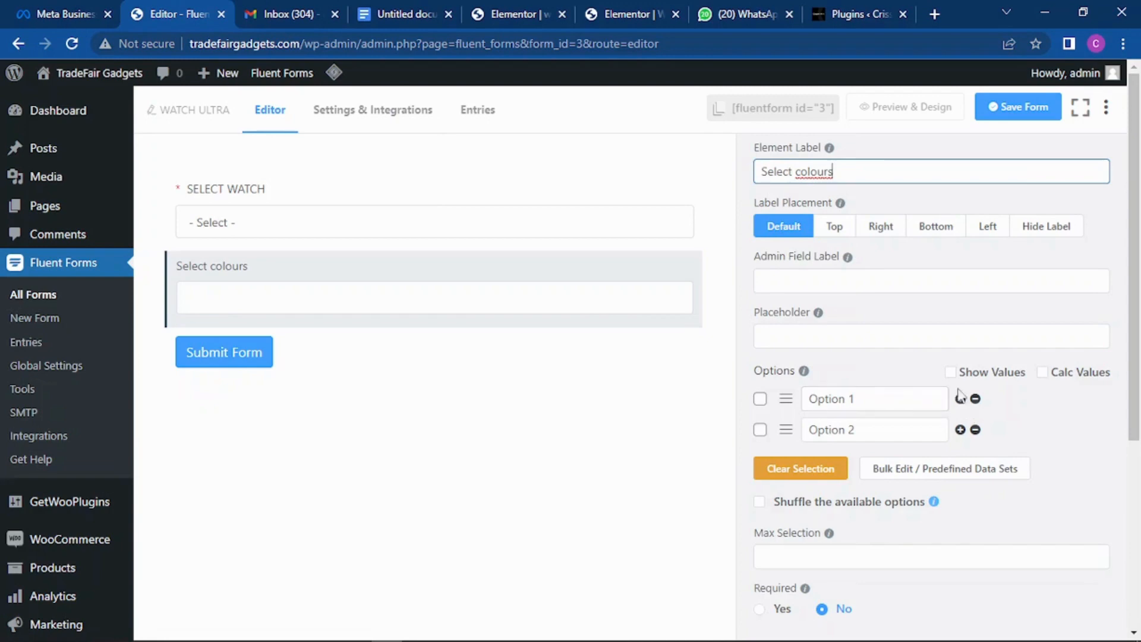
# Step: Add two more options and name the four Black set, Blue, white set and red set
pyautogui.click(960, 430)
pyautogui.click(960, 461)
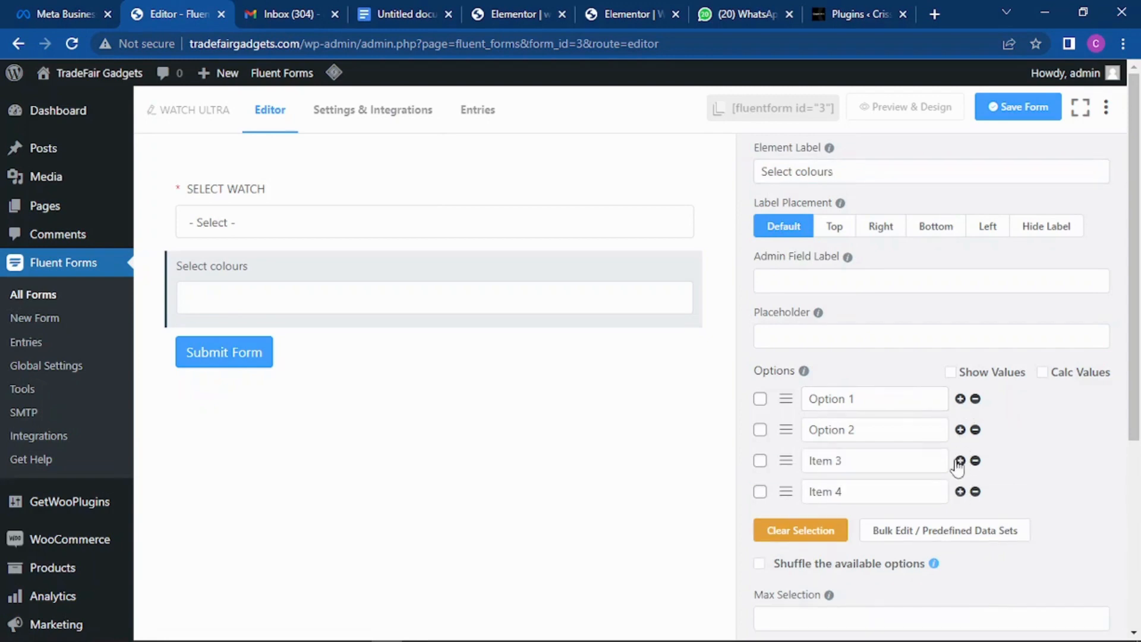
pyautogui.tripleClick(847, 397)
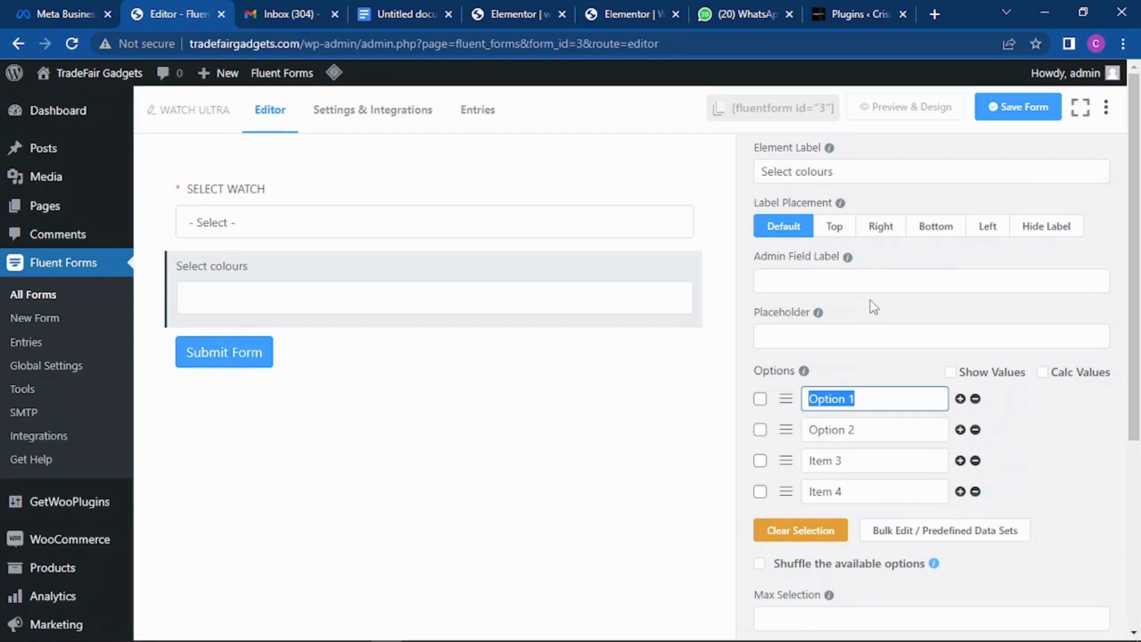
pyautogui.write('Bl')
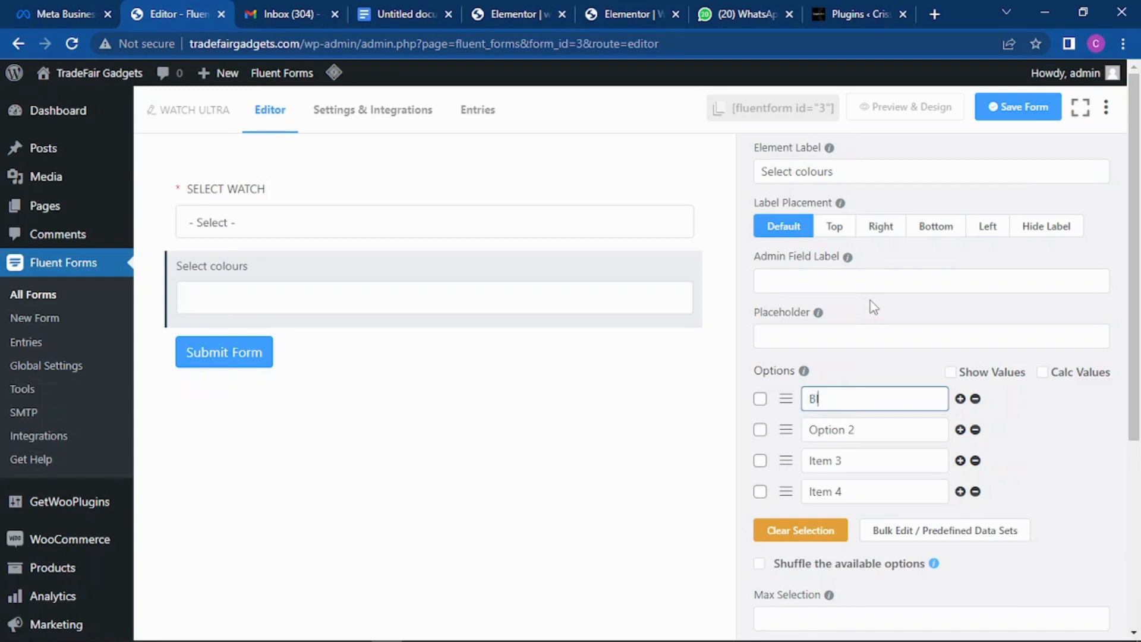
pyautogui.write('ack set')
pyautogui.tripleClick(838, 430)
pyautogui.write('B')
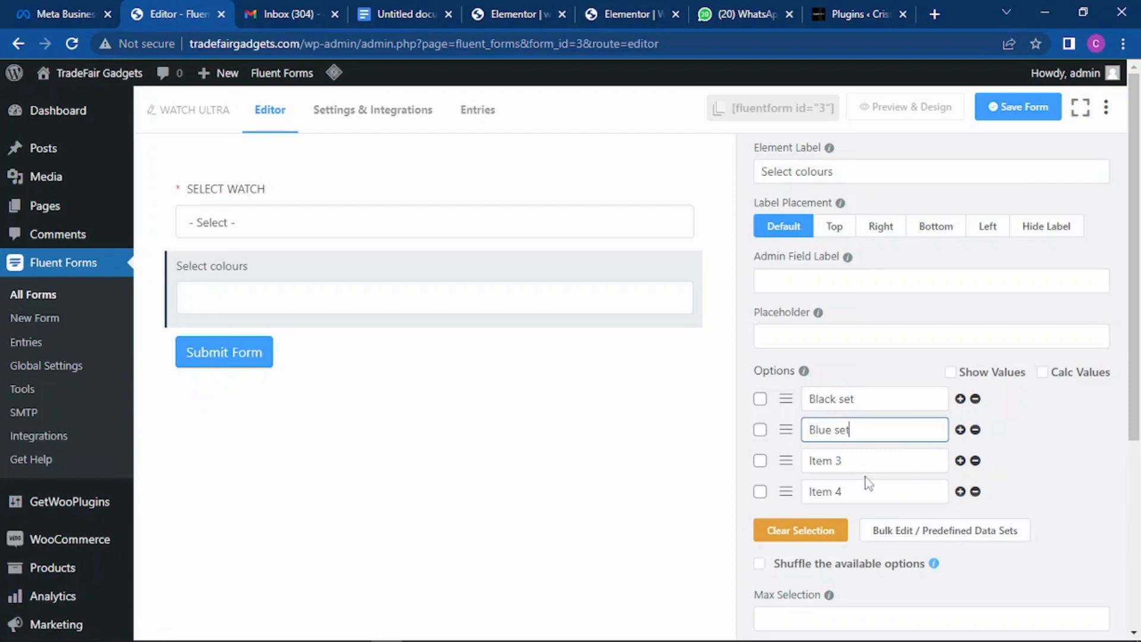
pyautogui.tripleClick(858, 461)
pyautogui.write('whi')
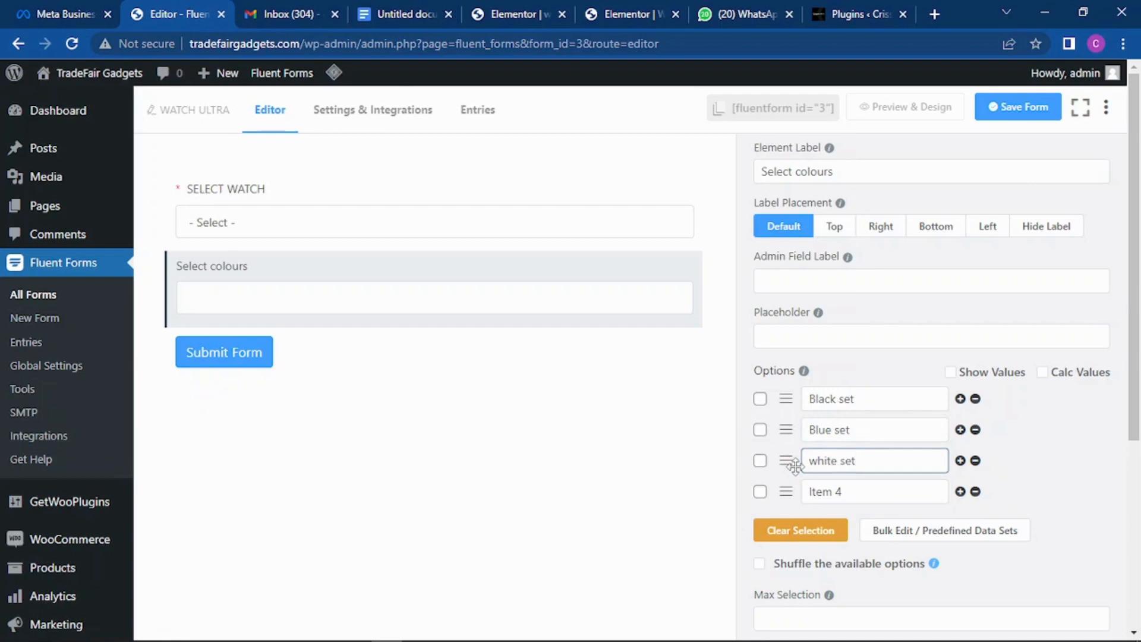
pyautogui.write('te set')
pyautogui.tripleClick(850, 490)
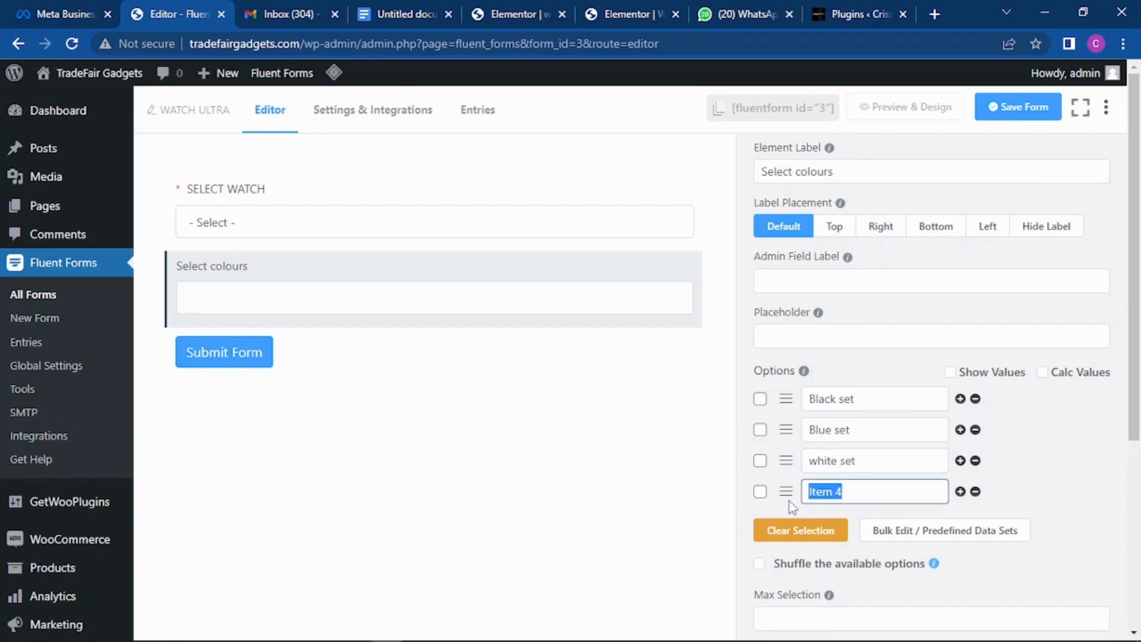
pyautogui.write('red set')
# Step: Capitalise the colour options to Red set and White set
pyautogui.click(811, 488)
pyautogui.press('BackSpace')
pyautogui.write('R')
pyautogui.click(819, 460)
pyautogui.press('BackSpace')
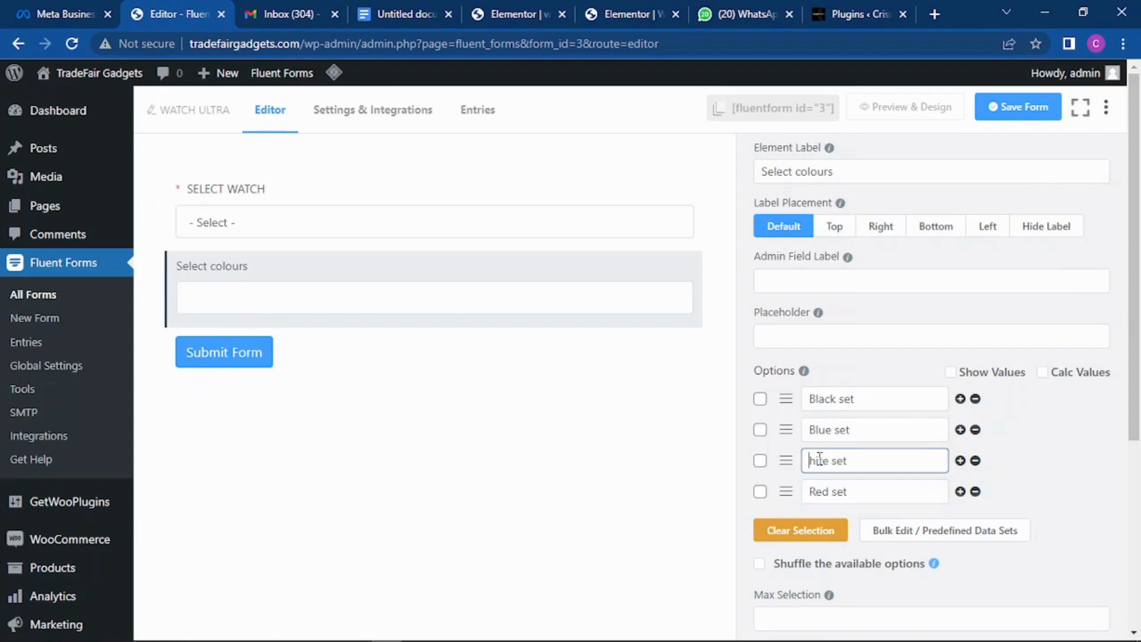
pyautogui.write('W')
# Step: Add a fifth option, Orange set, make Select colours required, and save the form
pyautogui.click(960, 493)
pyautogui.moveTo(844, 525); pyautogui.dragTo(780, 521)
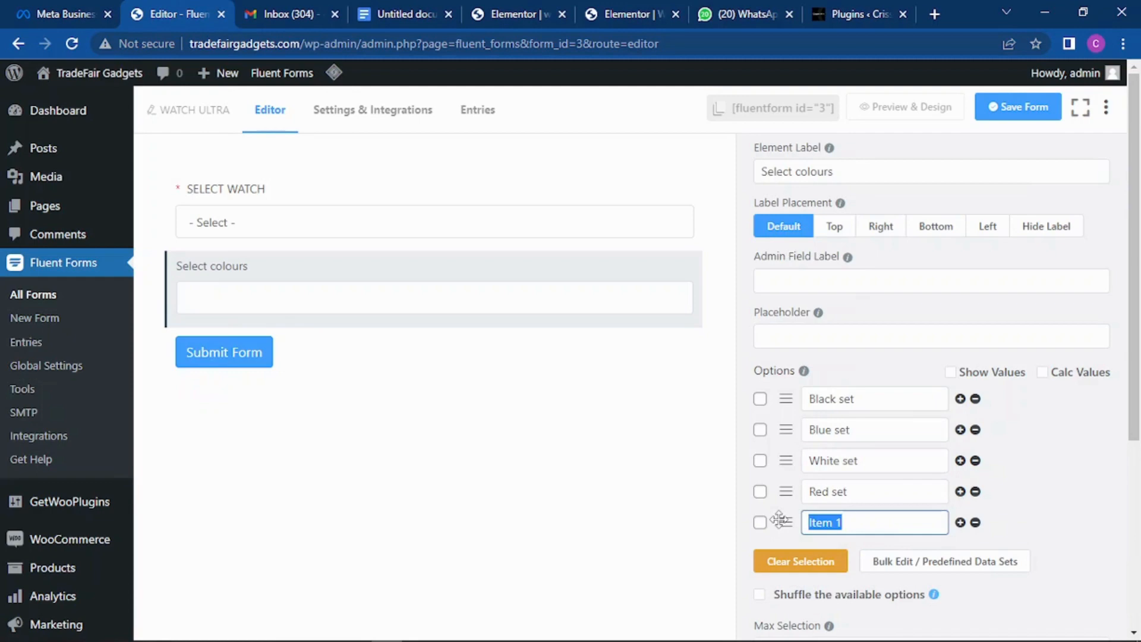
pyautogui.write('Orange set')
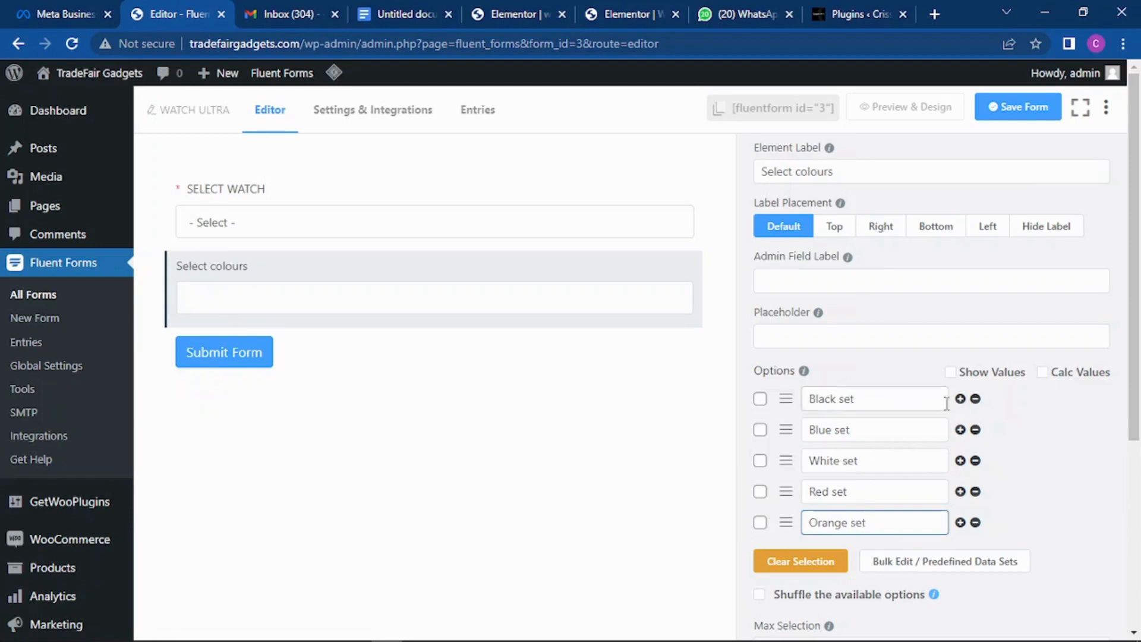
pyautogui.scroll(-3, 947, 410)
pyautogui.click(761, 544)
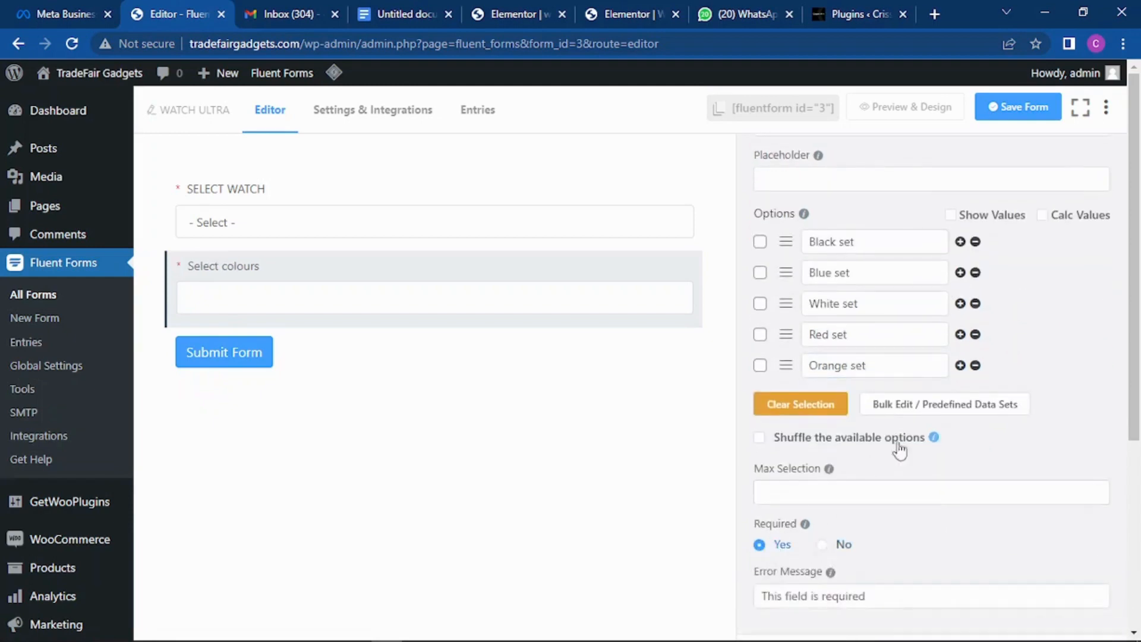
pyautogui.scroll(3, 930, 410)
pyautogui.click(1012, 114)
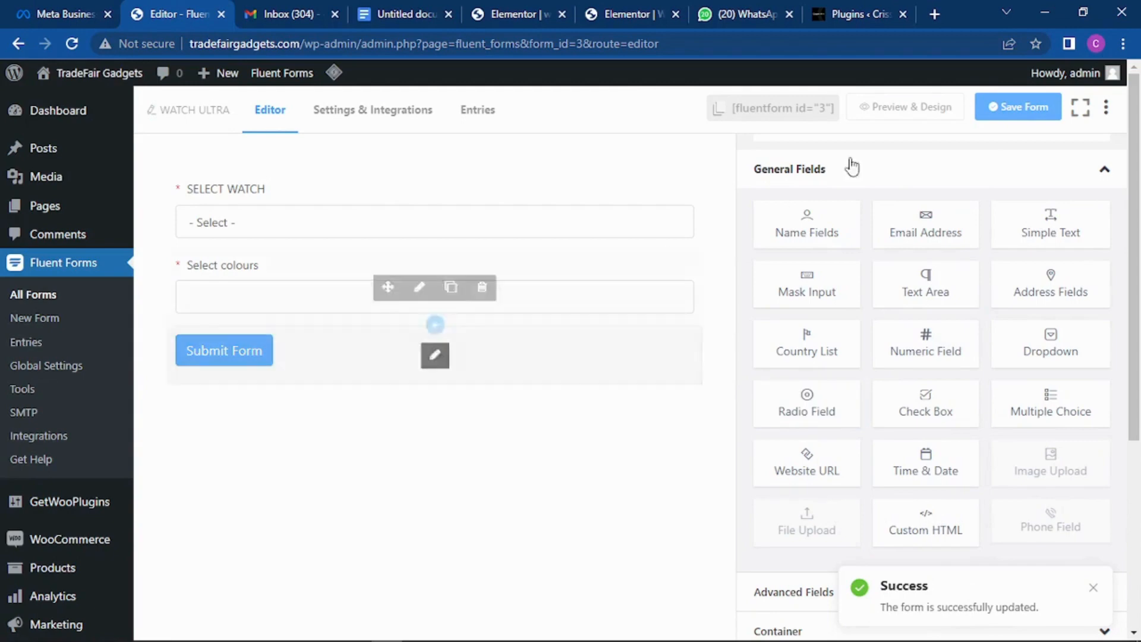
pyautogui.click(915, 113)
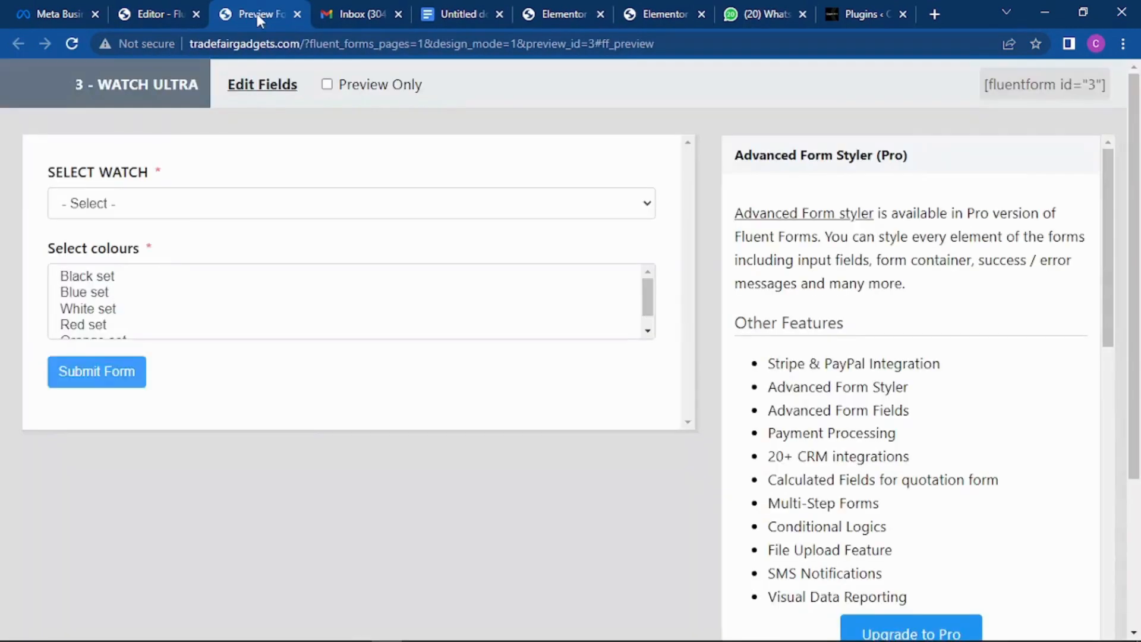
pyautogui.click(259, 205)
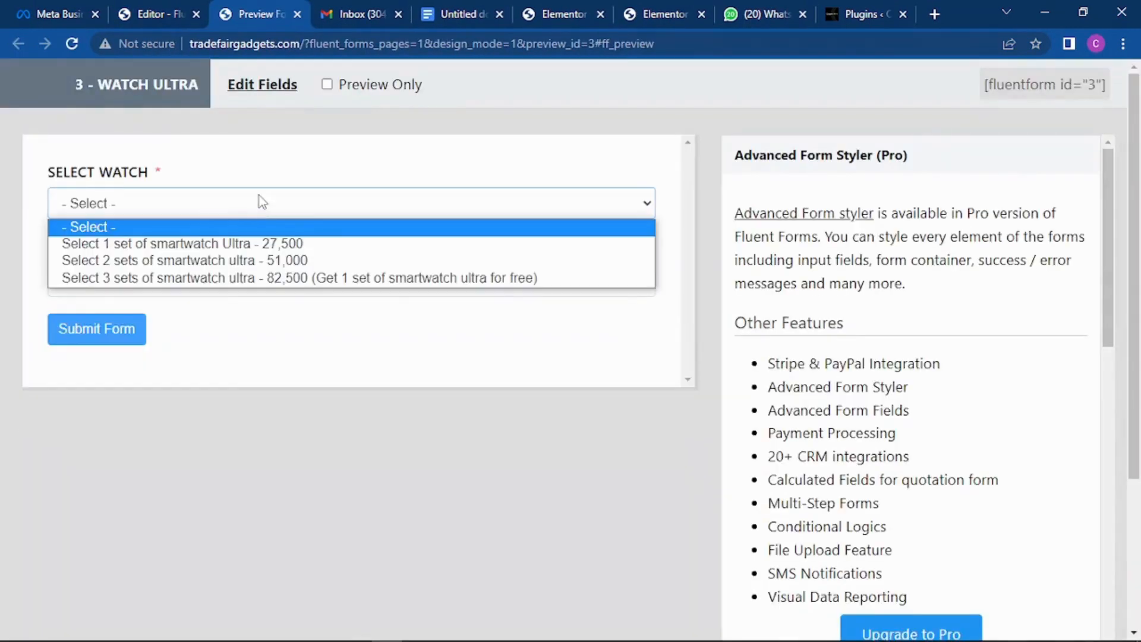
pyautogui.click(257, 245)
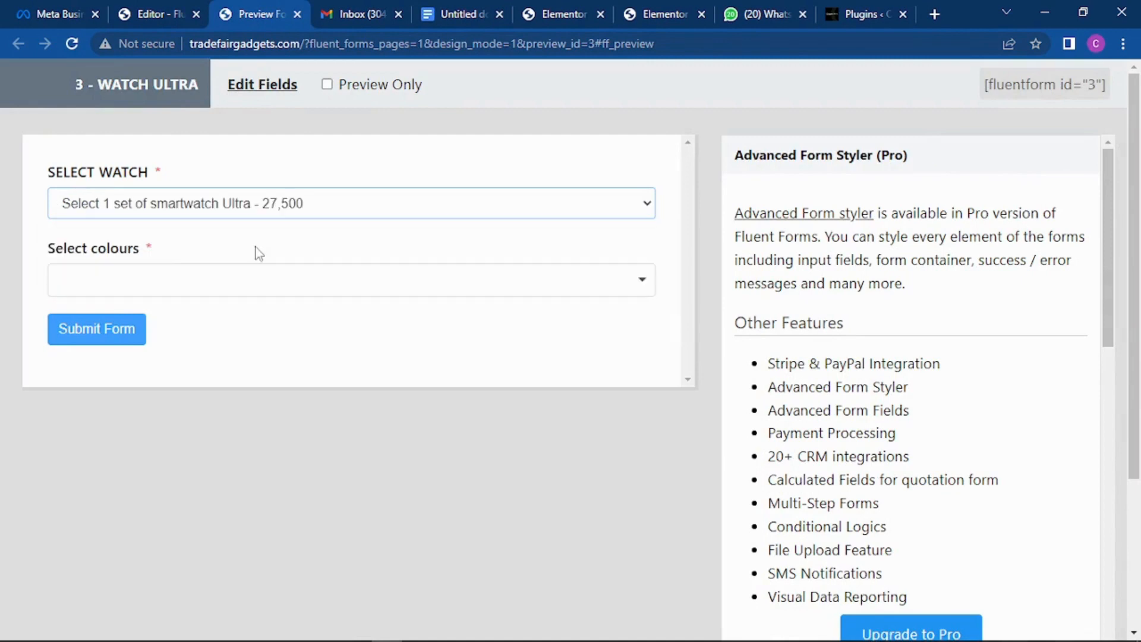
pyautogui.click(259, 285)
pyautogui.click(178, 332)
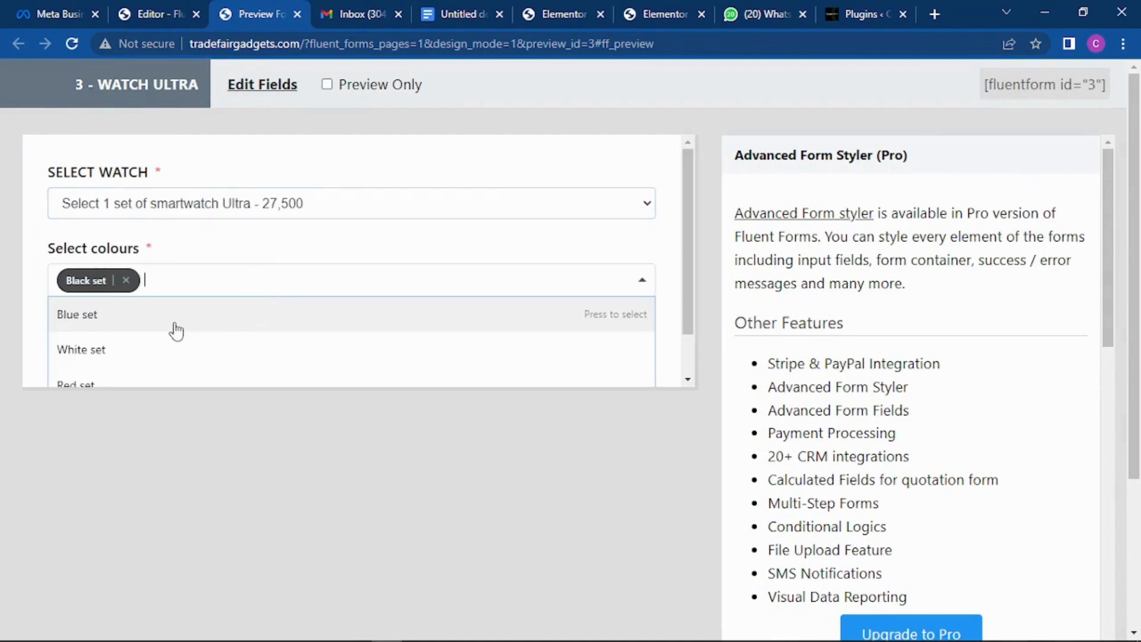
pyautogui.click(347, 487)
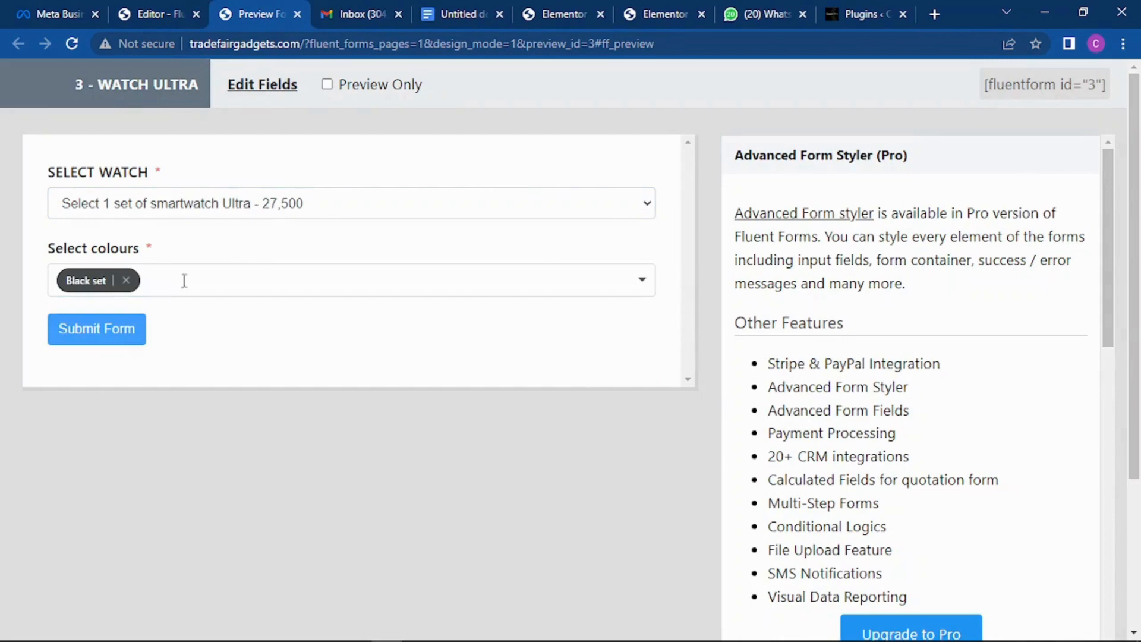
pyautogui.click(320, 211)
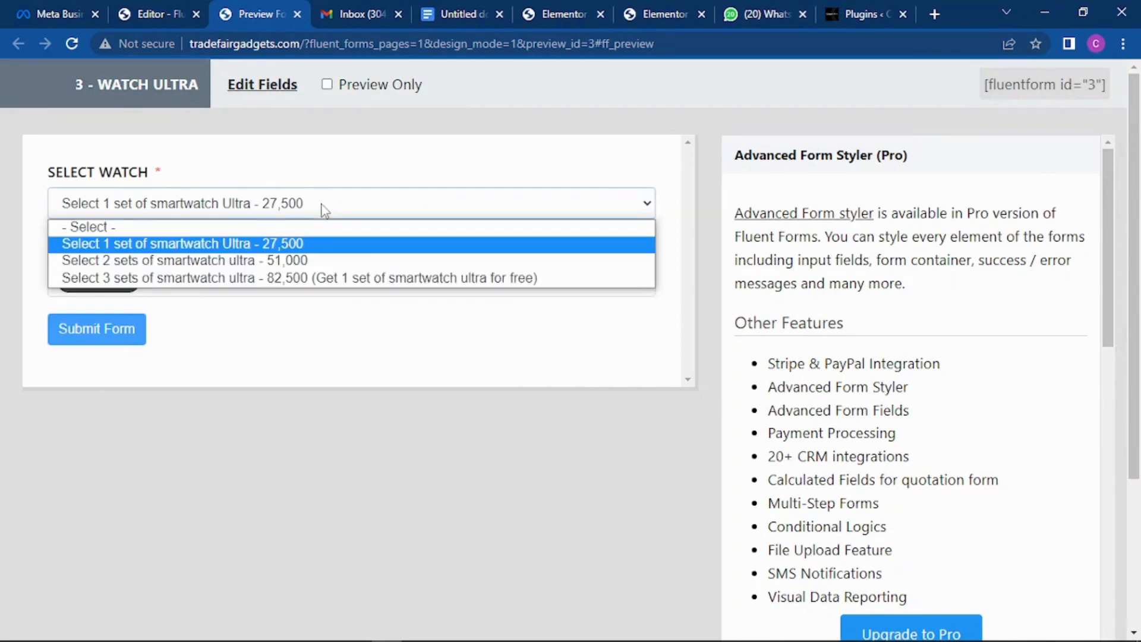
pyautogui.click(287, 264)
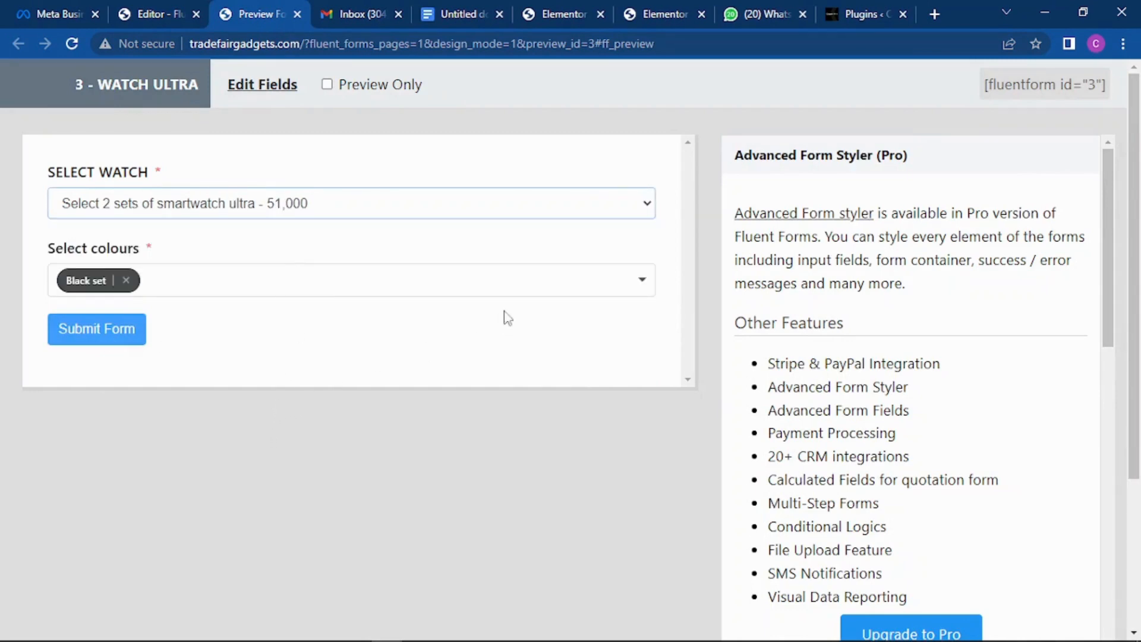
pyautogui.click(126, 281)
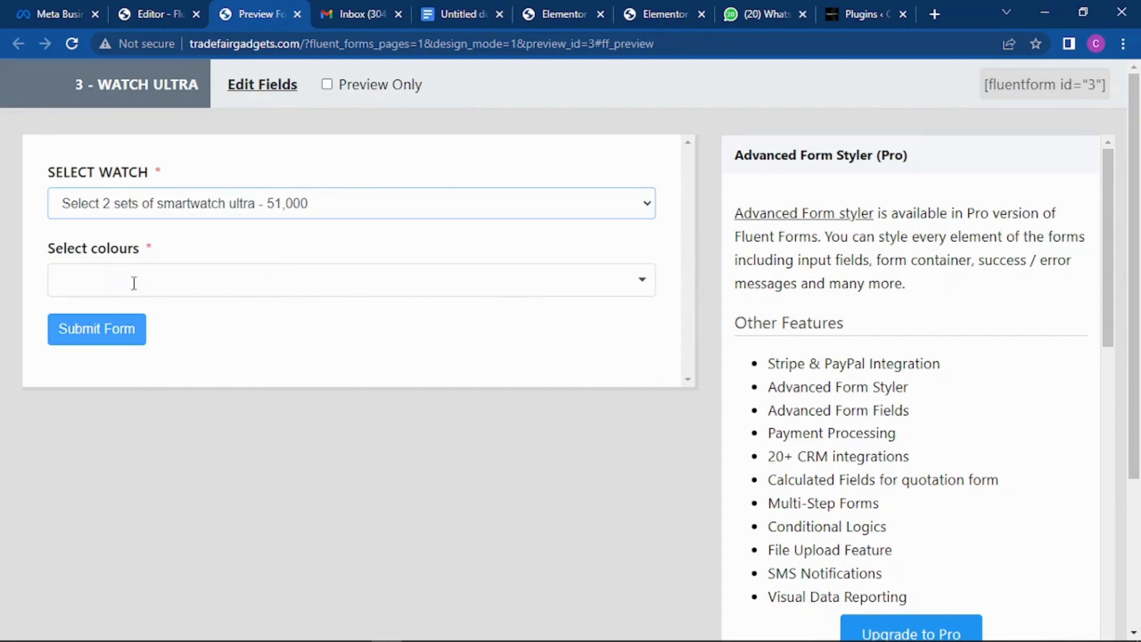
pyautogui.click(222, 281)
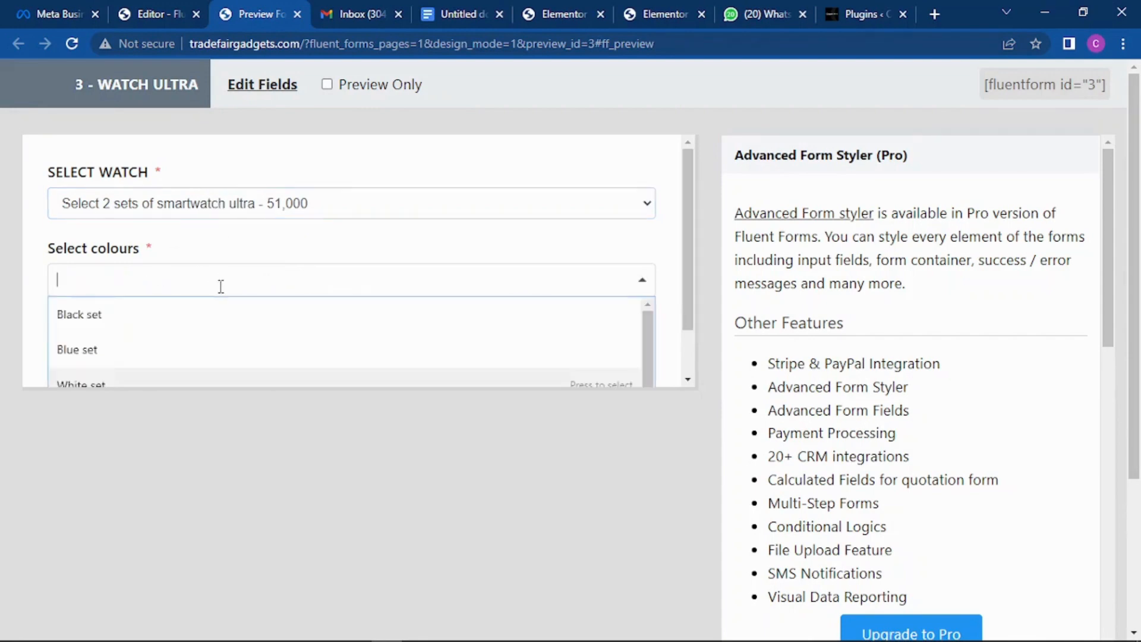
pyautogui.click(106, 316)
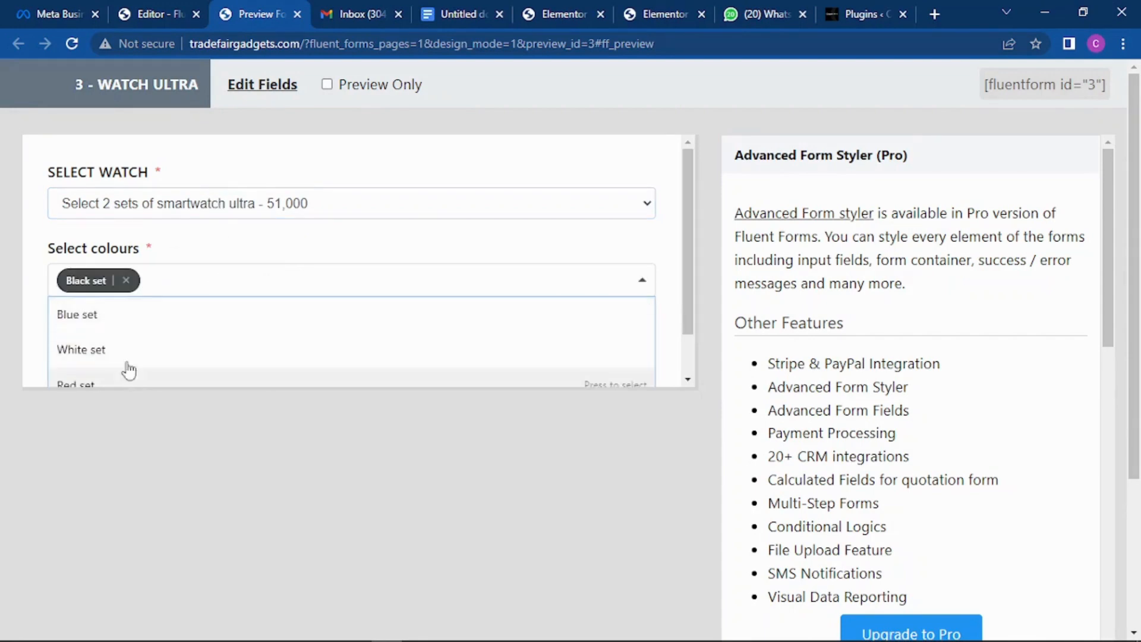
pyautogui.click(97, 350)
pyautogui.click(265, 420)
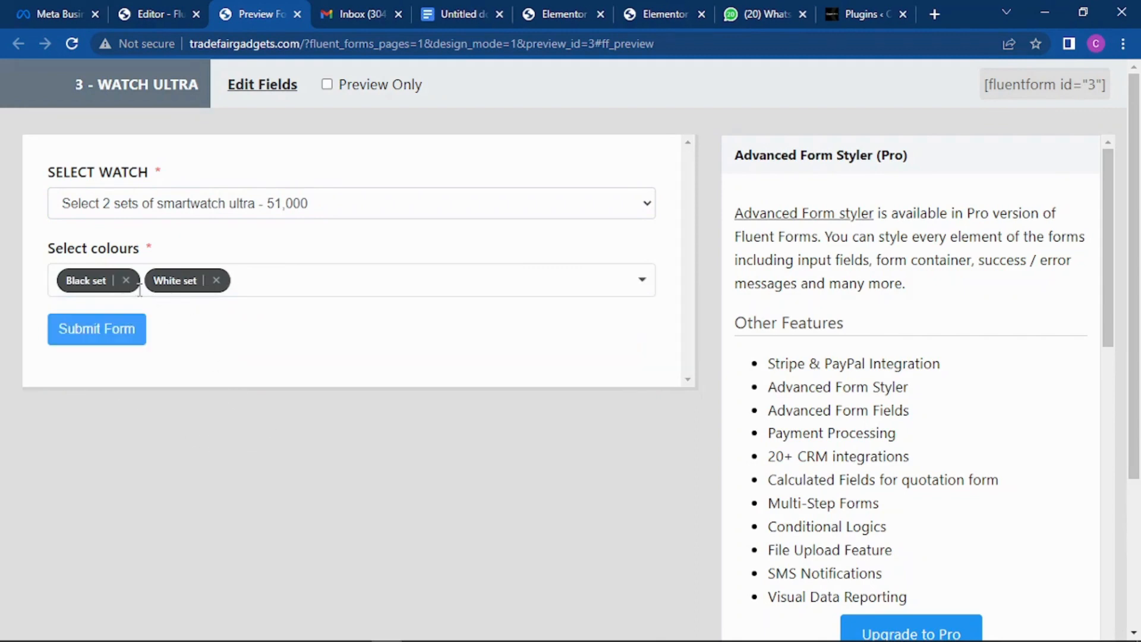
pyautogui.click(216, 280)
pyautogui.click(125, 280)
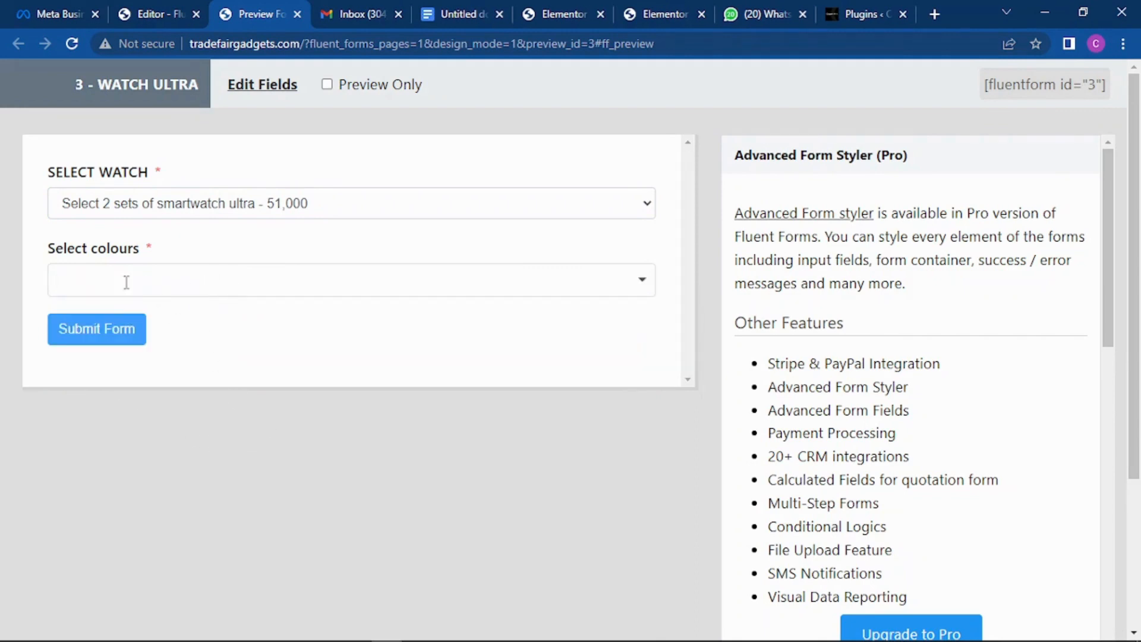
pyautogui.click(223, 205)
pyautogui.click(226, 276)
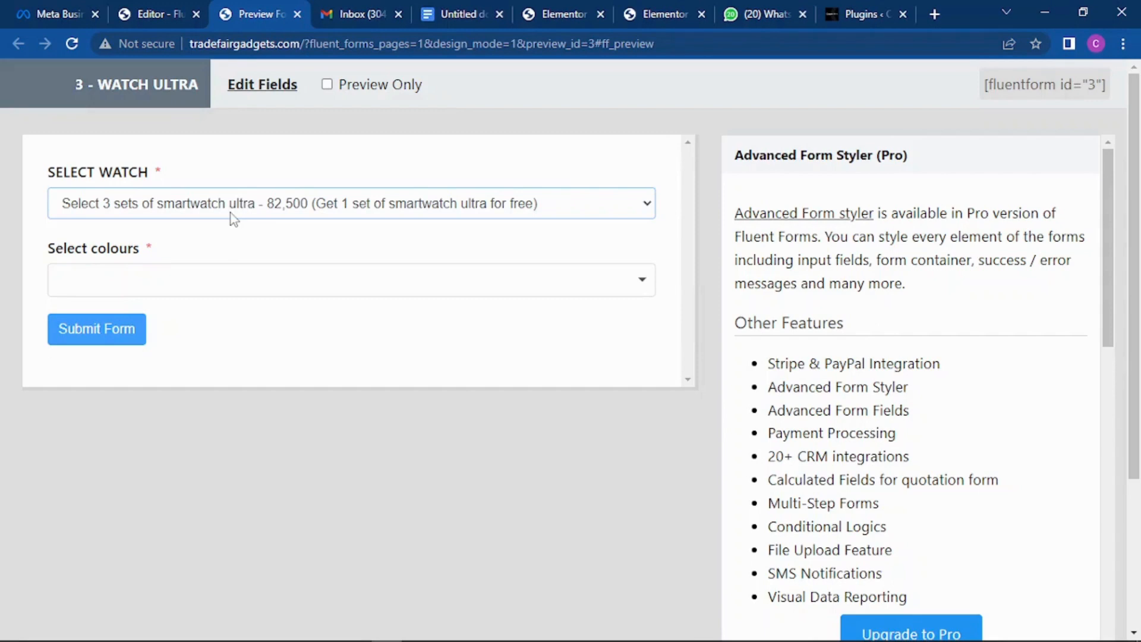
pyautogui.click(276, 287)
pyautogui.click(146, 318)
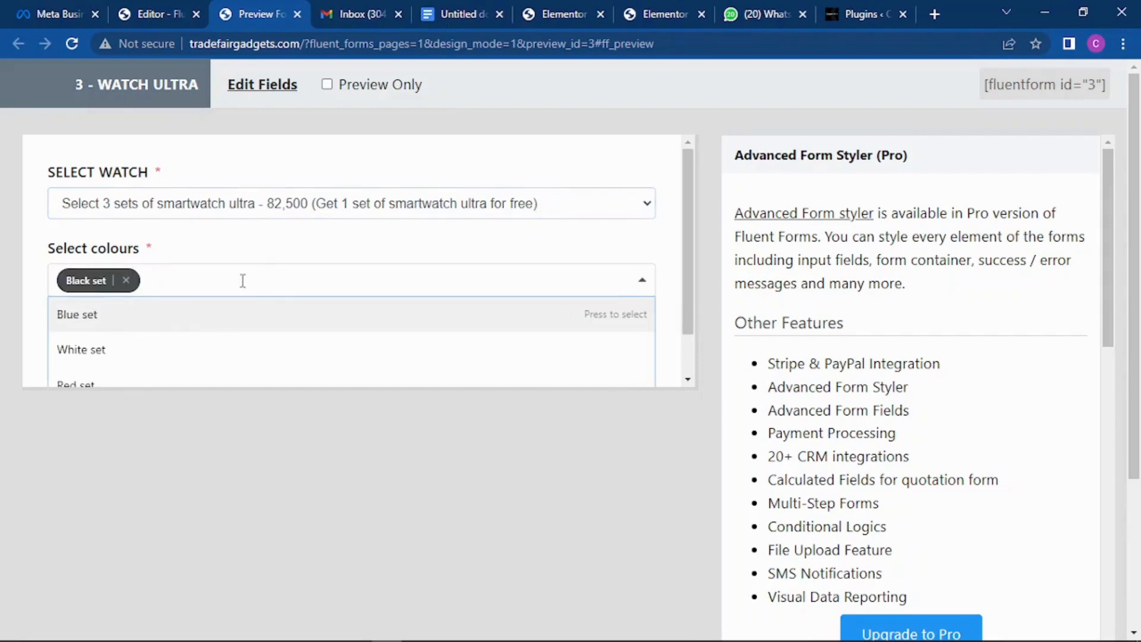
pyautogui.click(158, 350)
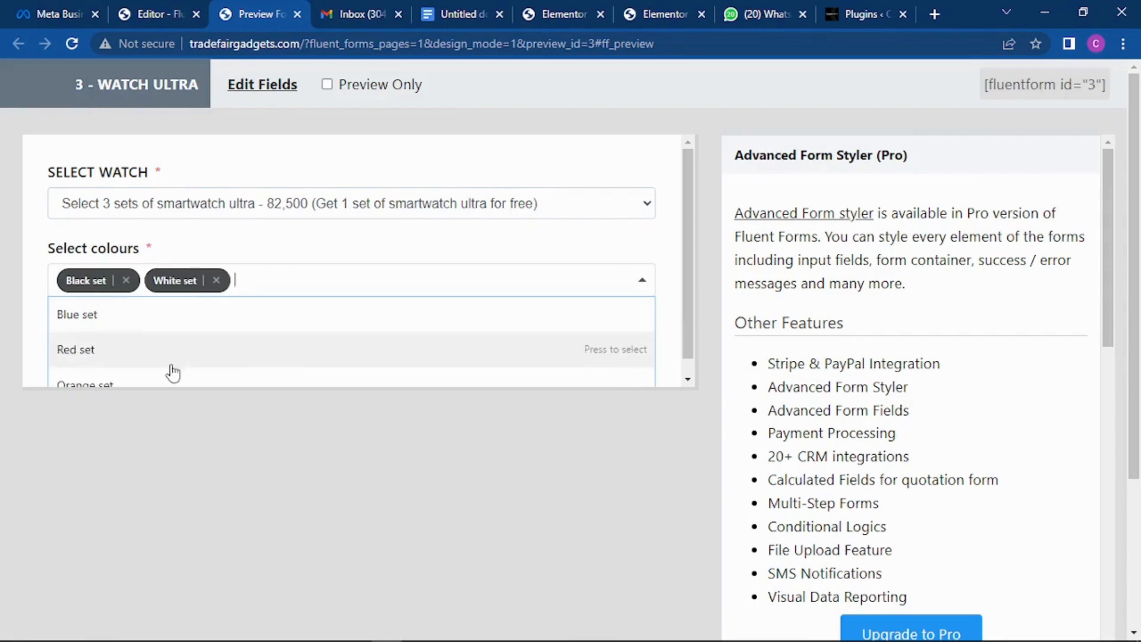
pyautogui.click(178, 315)
pyautogui.scroll(-1, 178, 351)
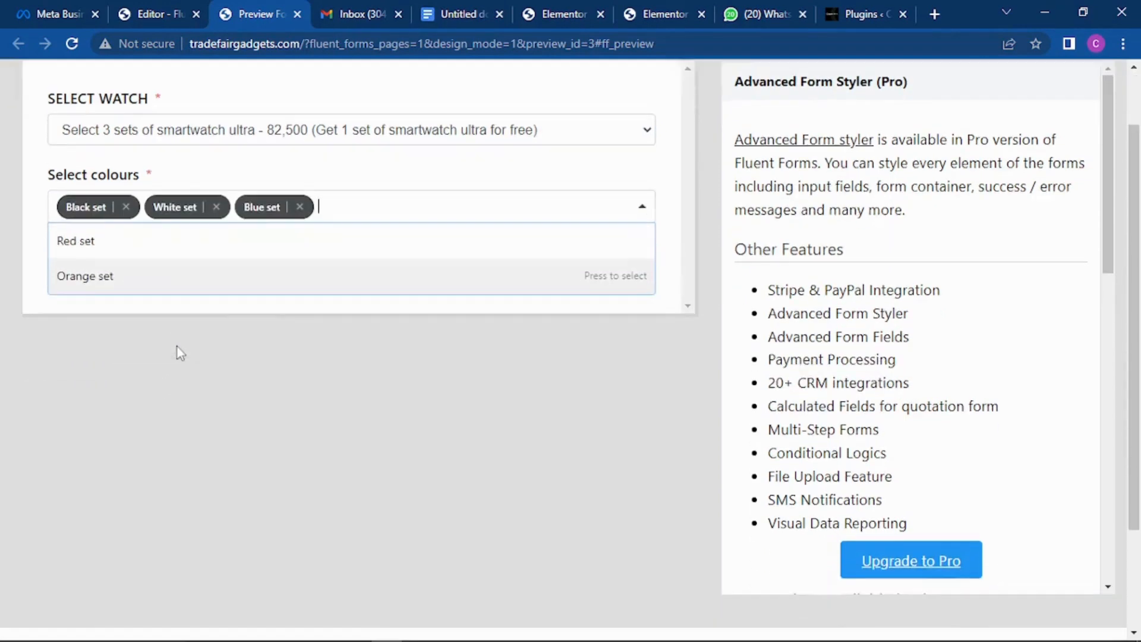
pyautogui.click(173, 279)
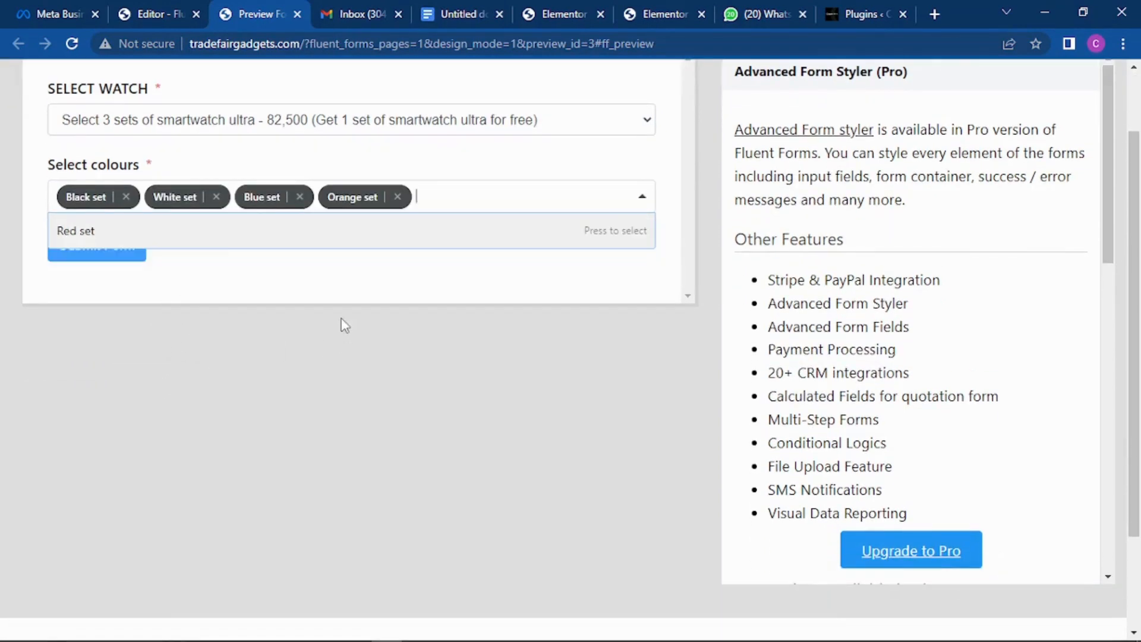
pyautogui.click(450, 231)
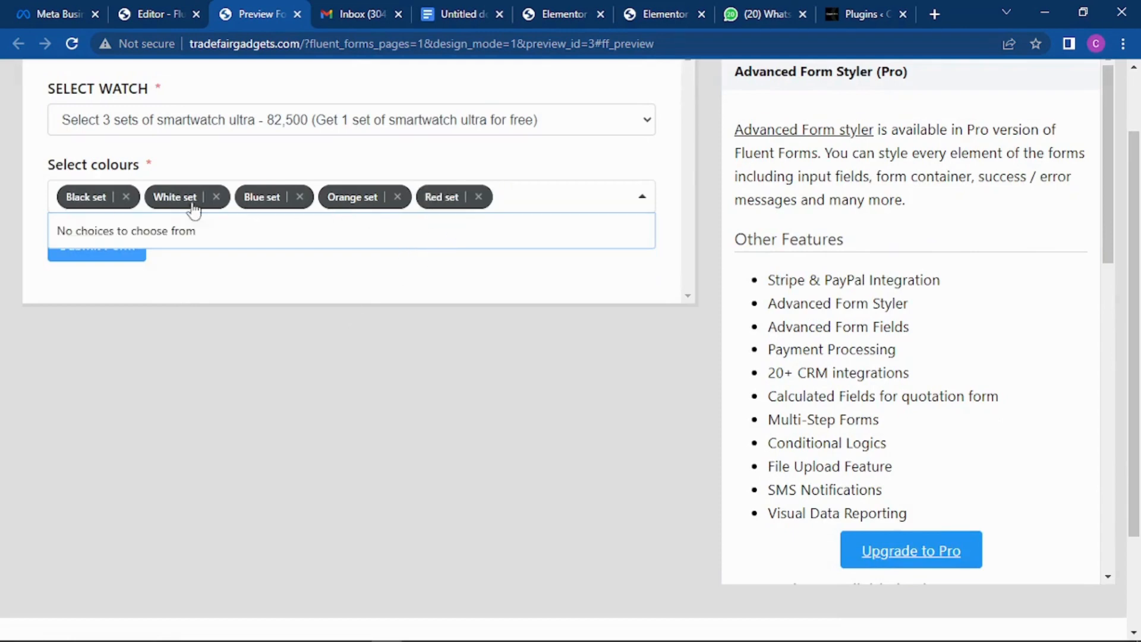
pyautogui.click(480, 198)
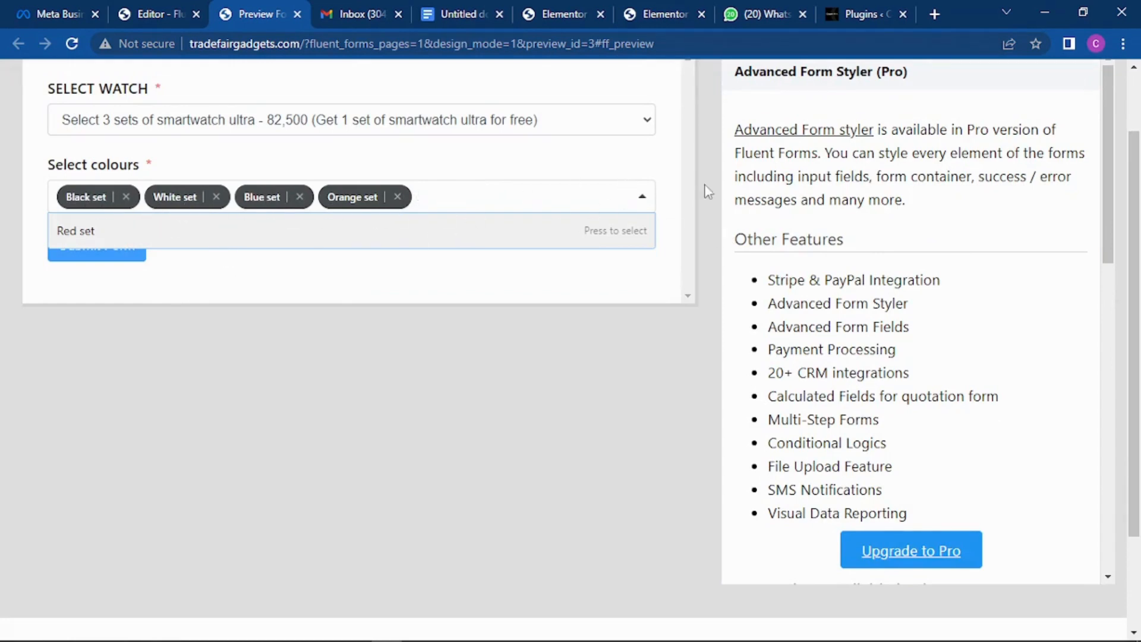
pyautogui.click(297, 14)
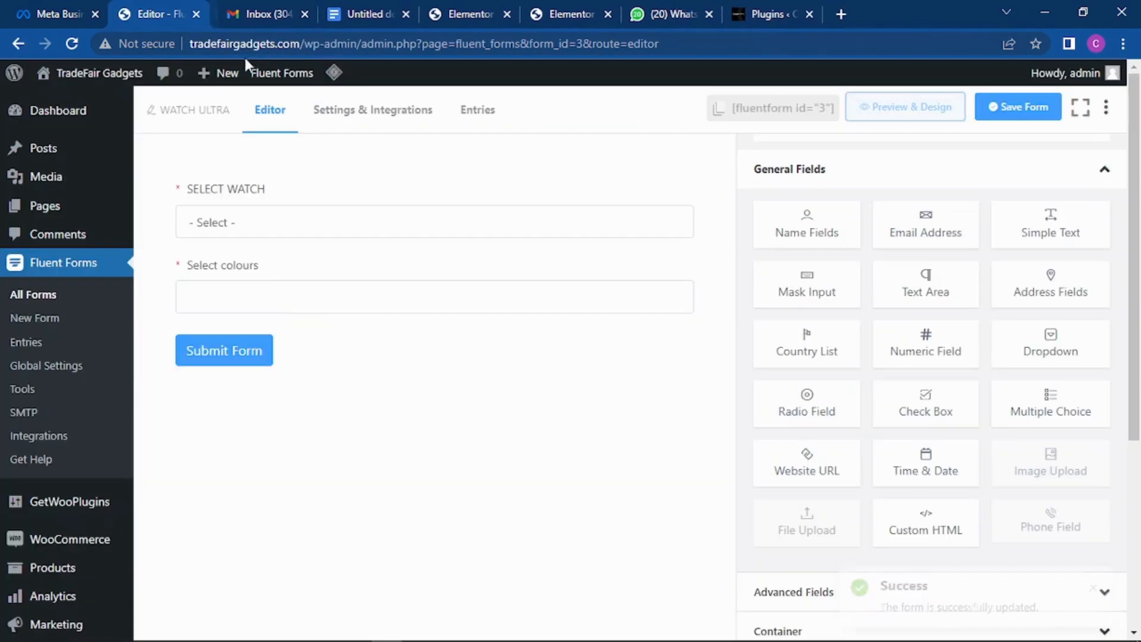
# Step: Bring up the Select colours field's settings in the form editor
pyautogui.scroll(-1, 930, 315)
pyautogui.moveTo(321, 256)
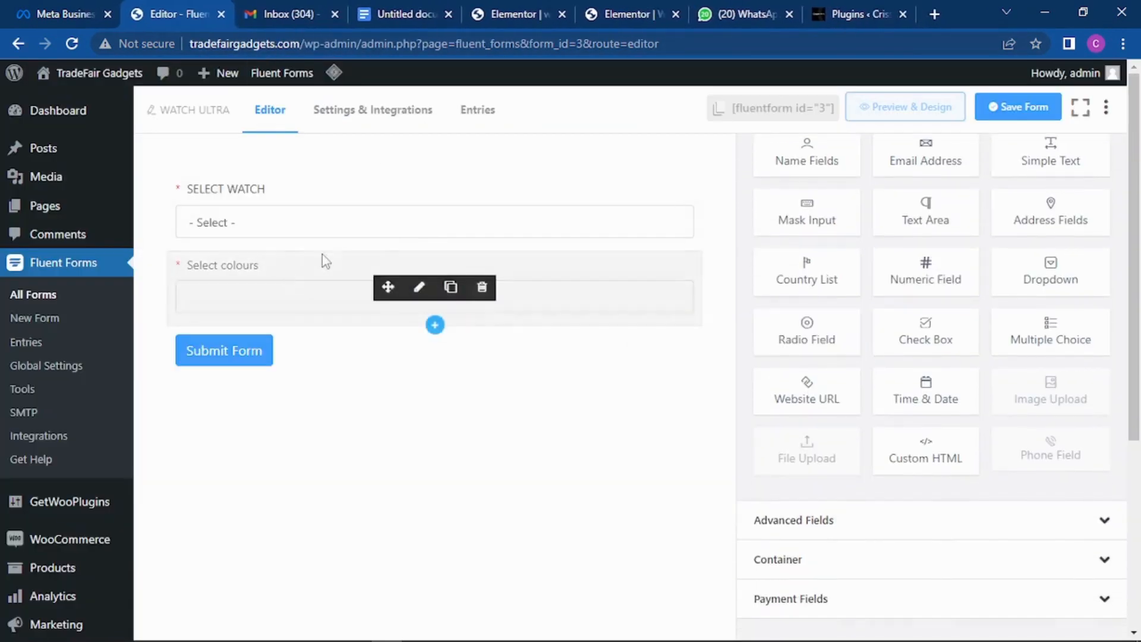
pyautogui.click(420, 288)
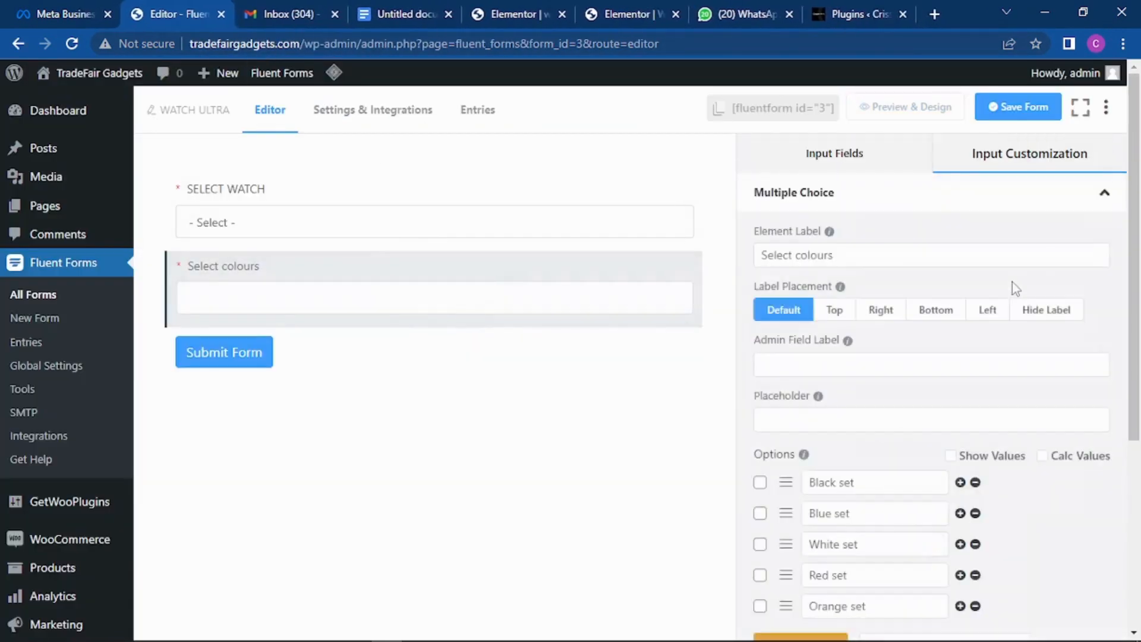
pyautogui.scroll(-3, 950, 309)
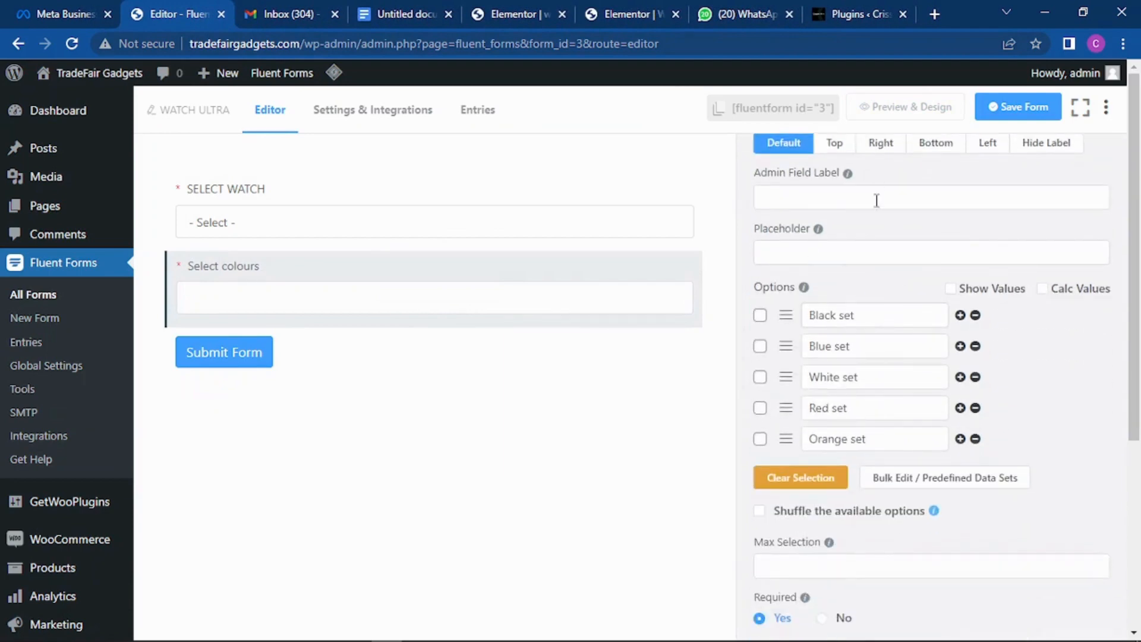
pyautogui.scroll(-1, 963, 374)
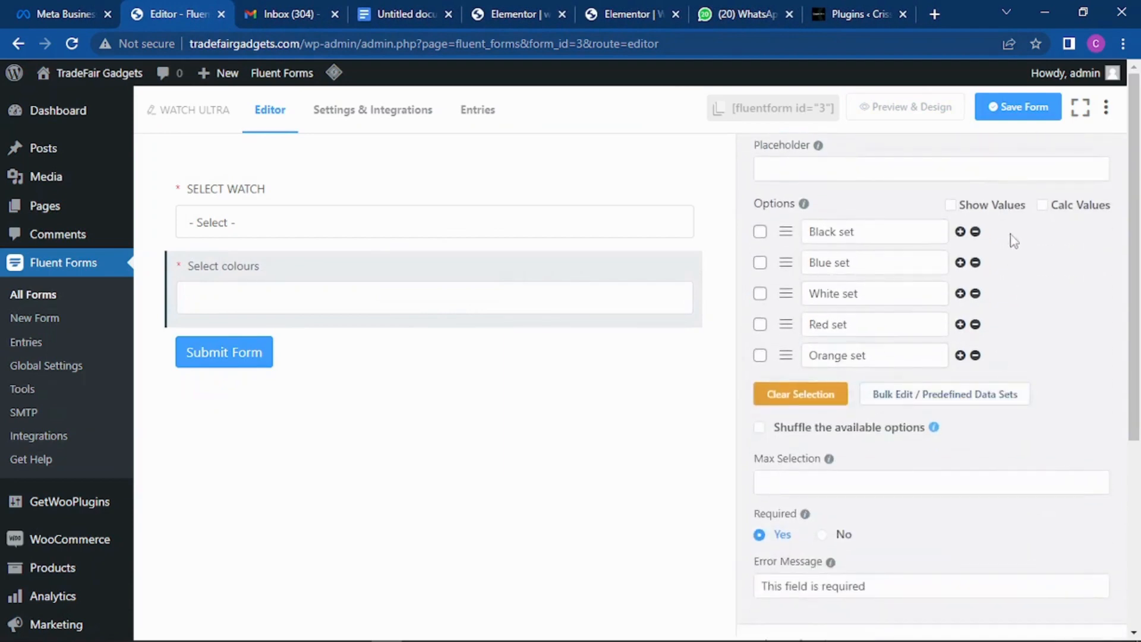
pyautogui.scroll(-1, 910, 316)
pyautogui.scroll(5, 869, 429)
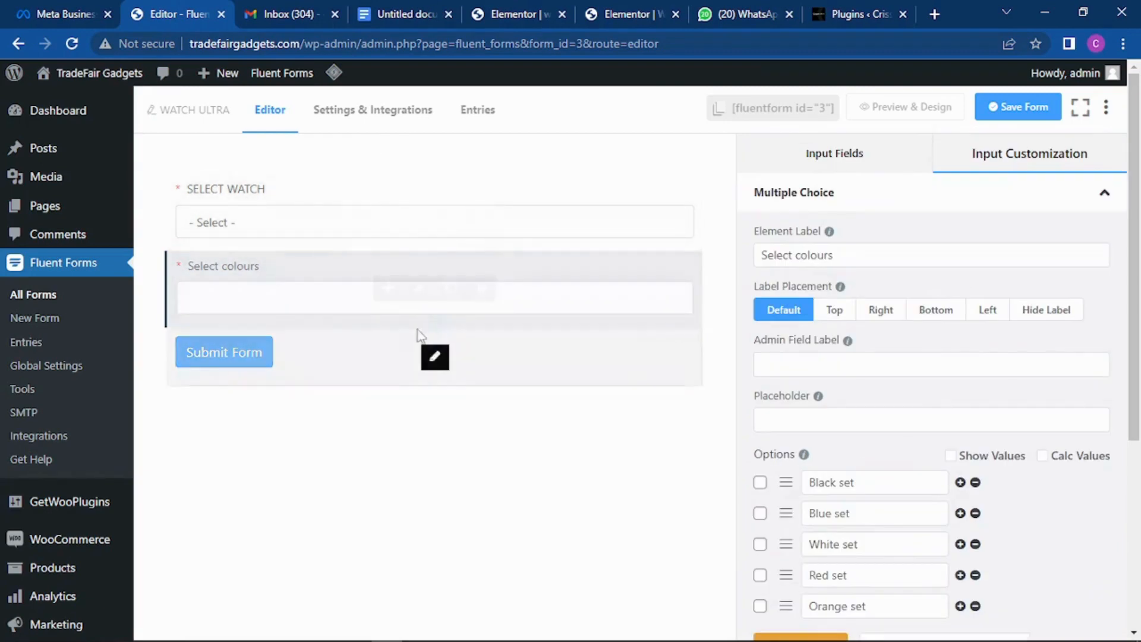
pyautogui.click(274, 231)
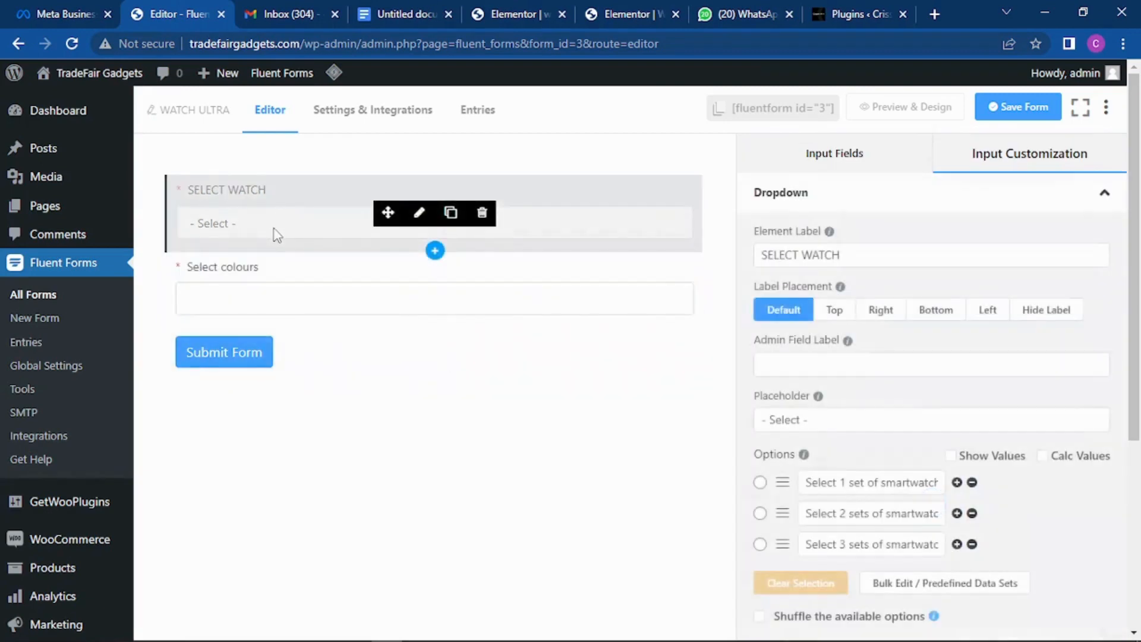
pyautogui.click(284, 301)
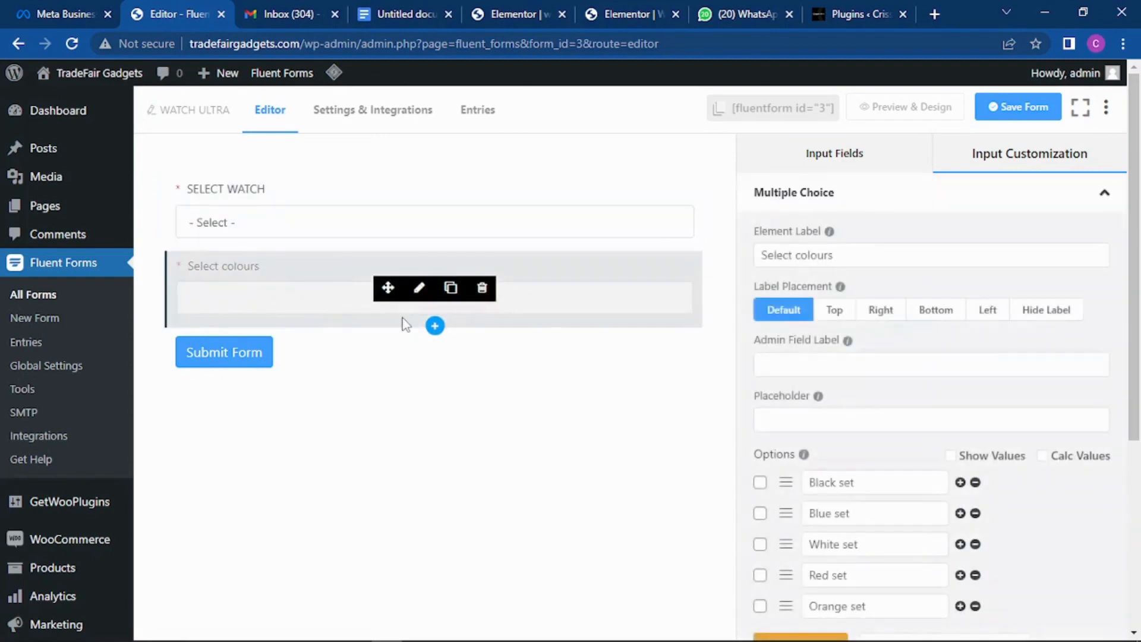
# Step: Set Select colours' Max Selection to 4, save the form, and open its preview
pyautogui.scroll(-2, 957, 313)
pyautogui.scroll(-3, 948, 310)
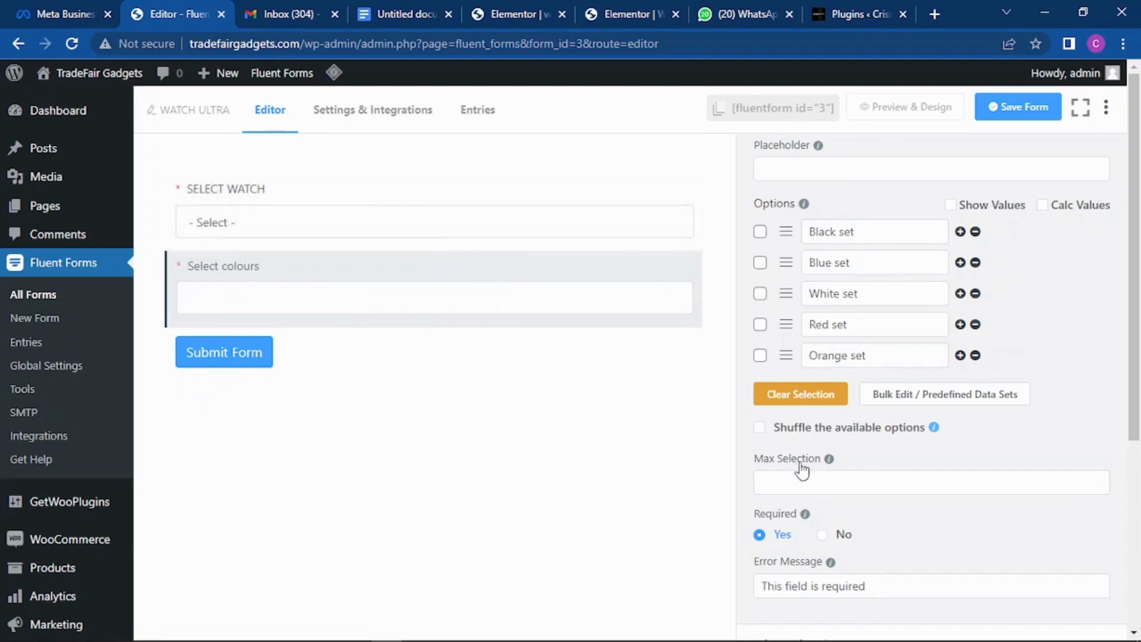
pyautogui.click(1096, 477)
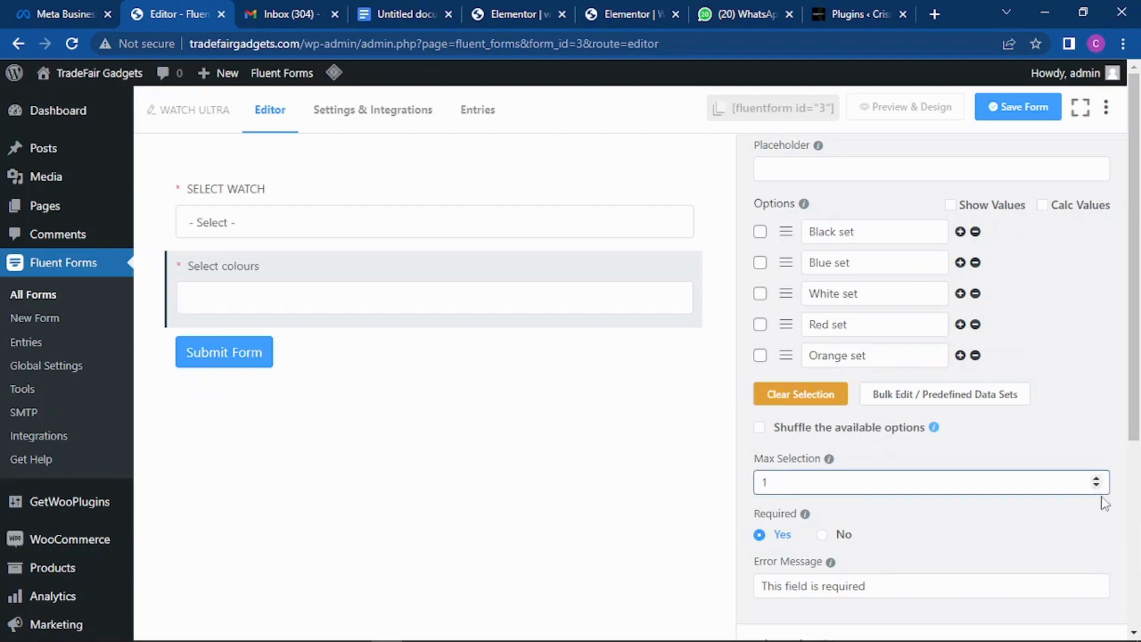
pyautogui.click(1096, 477)
pyautogui.click(1096, 479)
pyautogui.click(1033, 108)
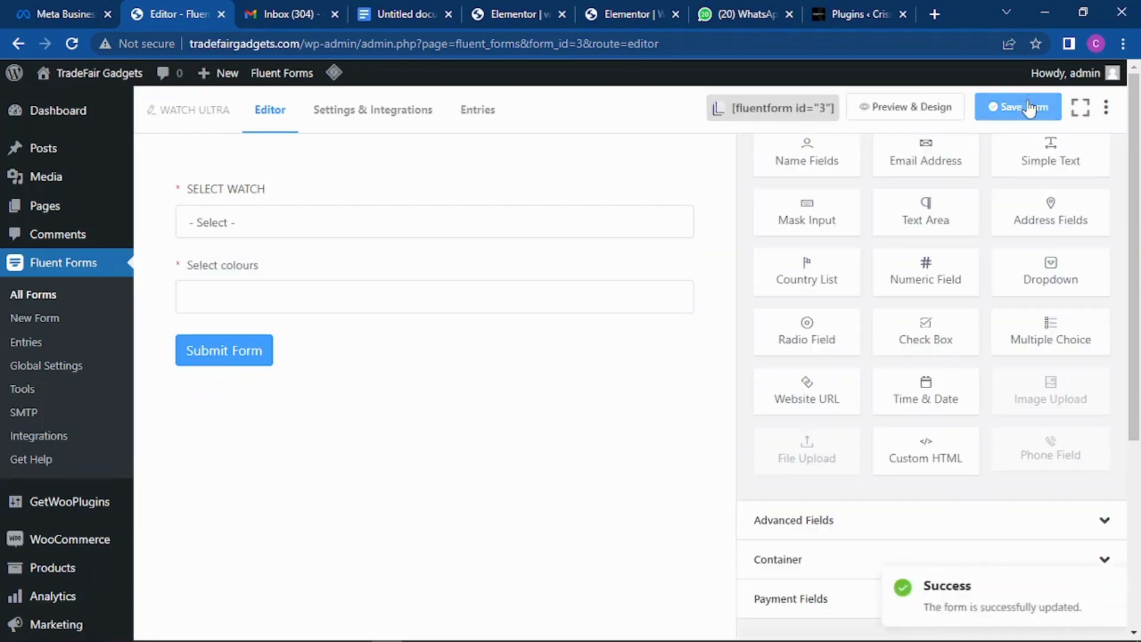
pyautogui.click(929, 113)
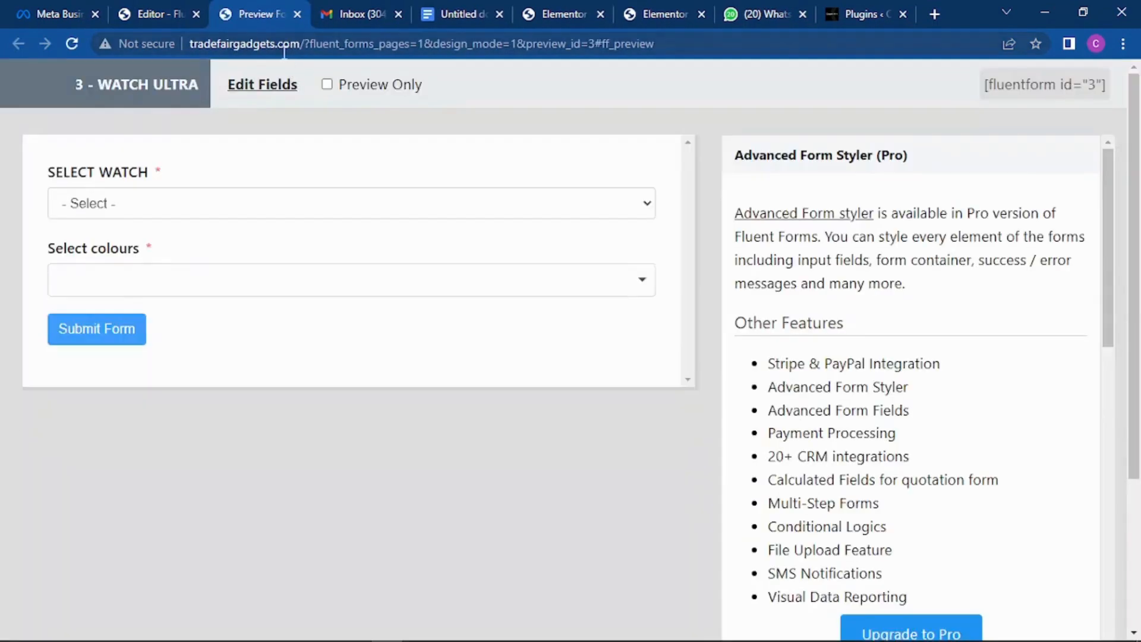
# Step: Choose the '3 sets' option in the preview's Select Watch dropdown
pyautogui.click(224, 206)
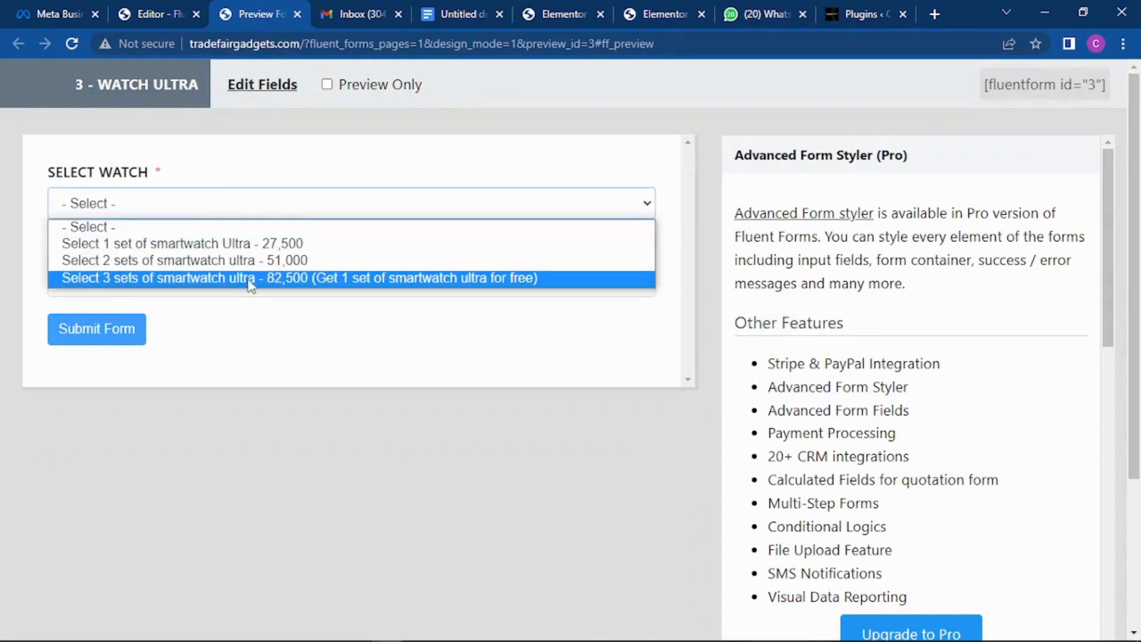
pyautogui.click(255, 261)
pyautogui.click(241, 205)
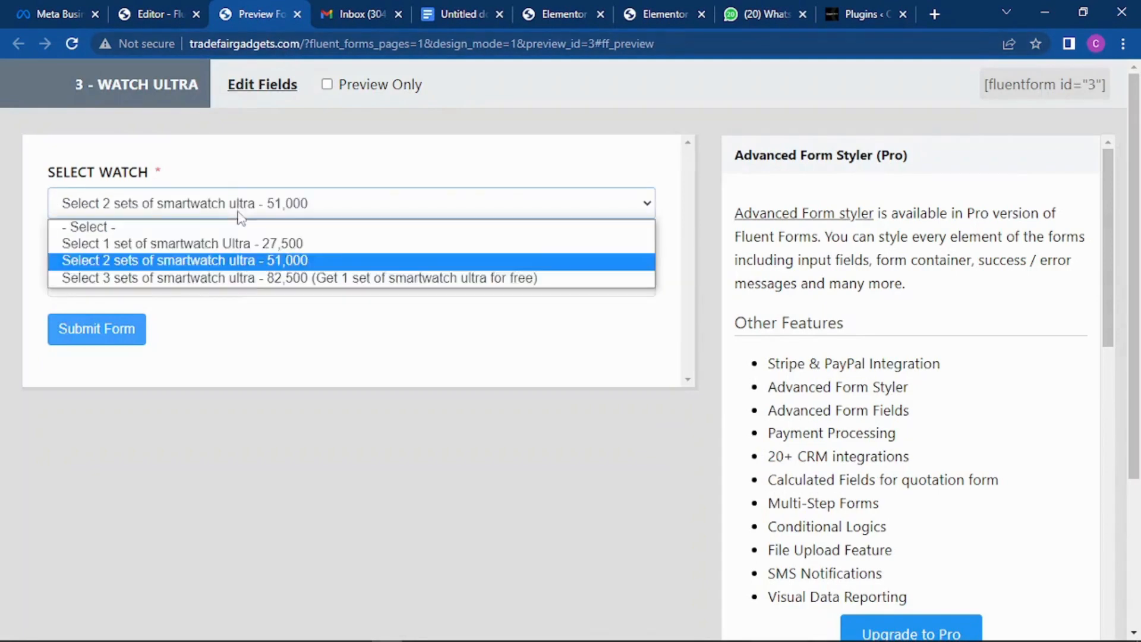
pyautogui.click(244, 278)
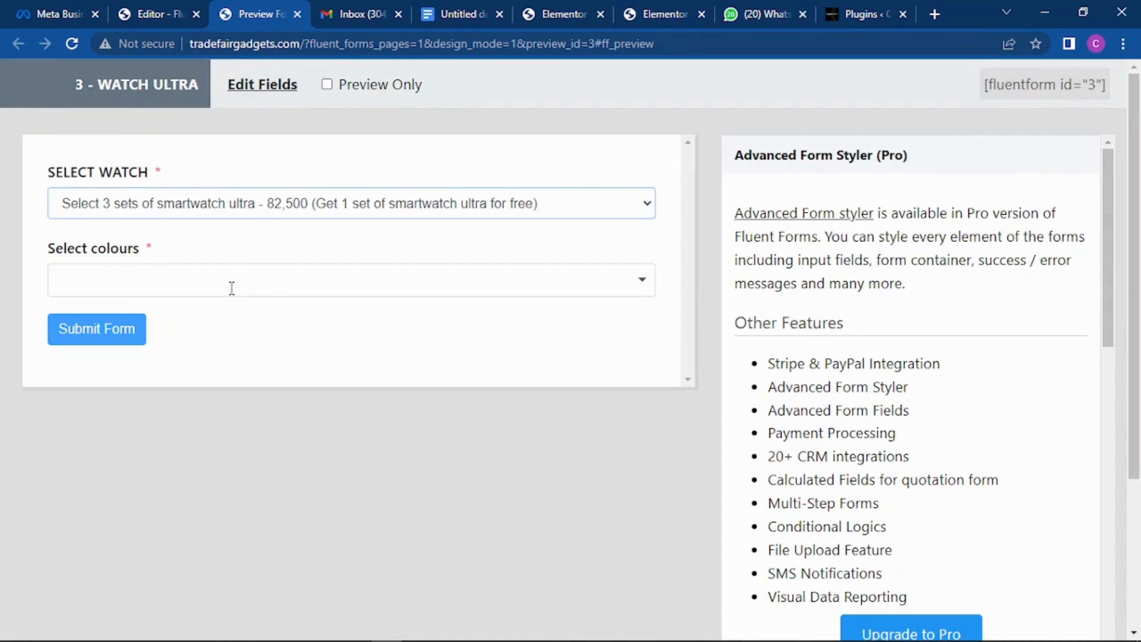
# Step: Add Black, White, Orange and Blue sets as colours, then close the preview
pyautogui.click(239, 287)
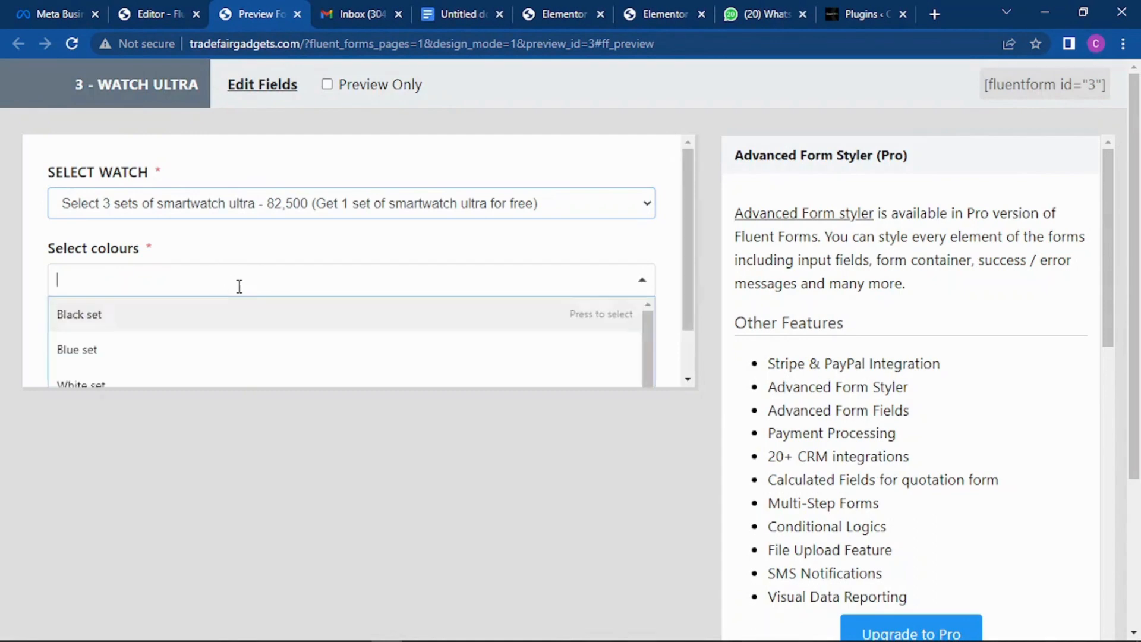
pyautogui.click(207, 318)
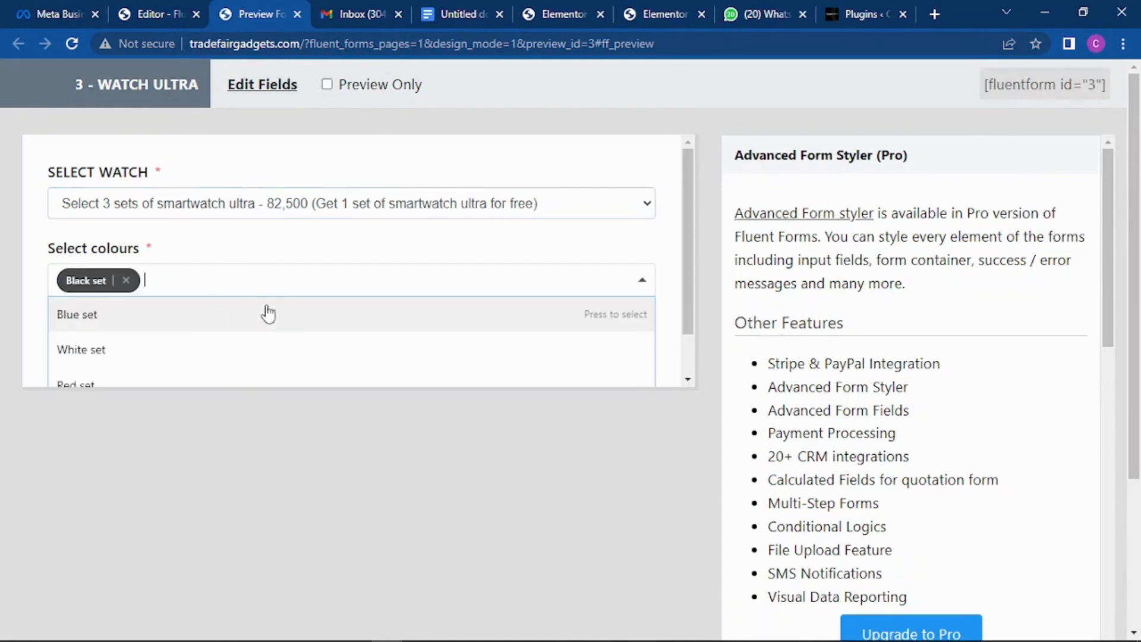
pyautogui.click(191, 350)
pyautogui.click(203, 390)
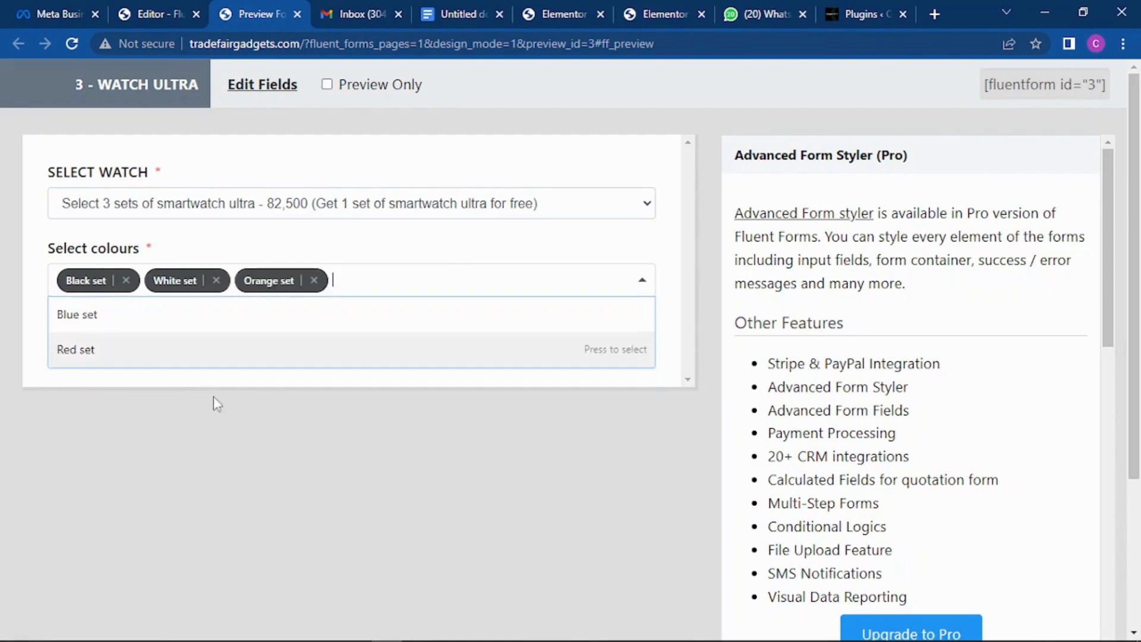
pyautogui.click(138, 326)
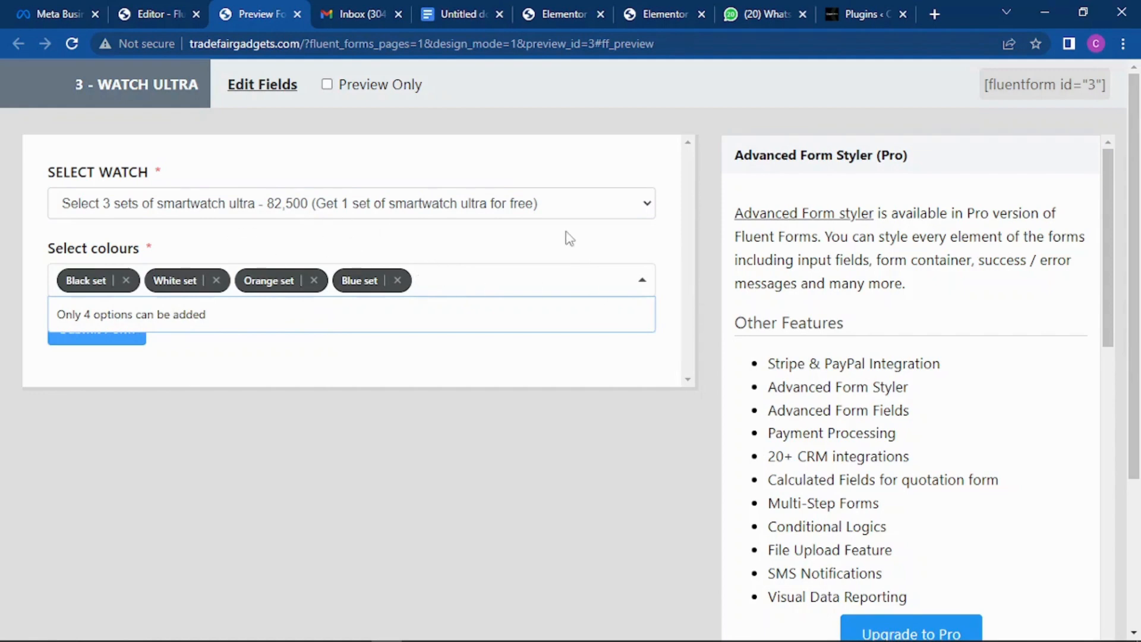
pyautogui.click(297, 13)
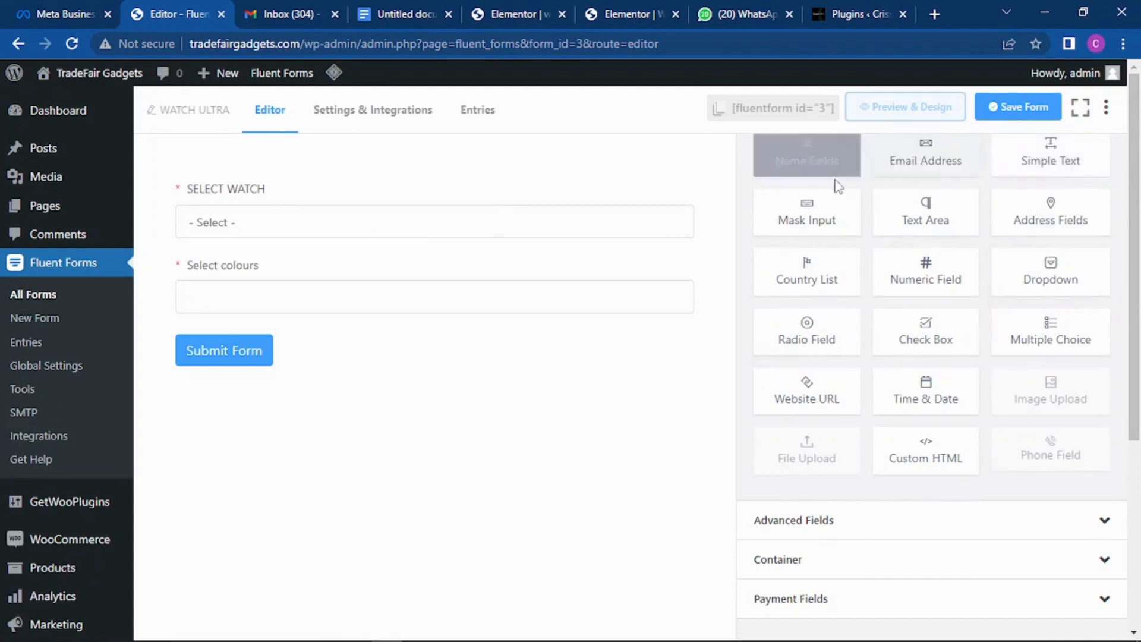
# Step: Add a Name Fields block and remove its Last Name part
pyautogui.click(801, 160)
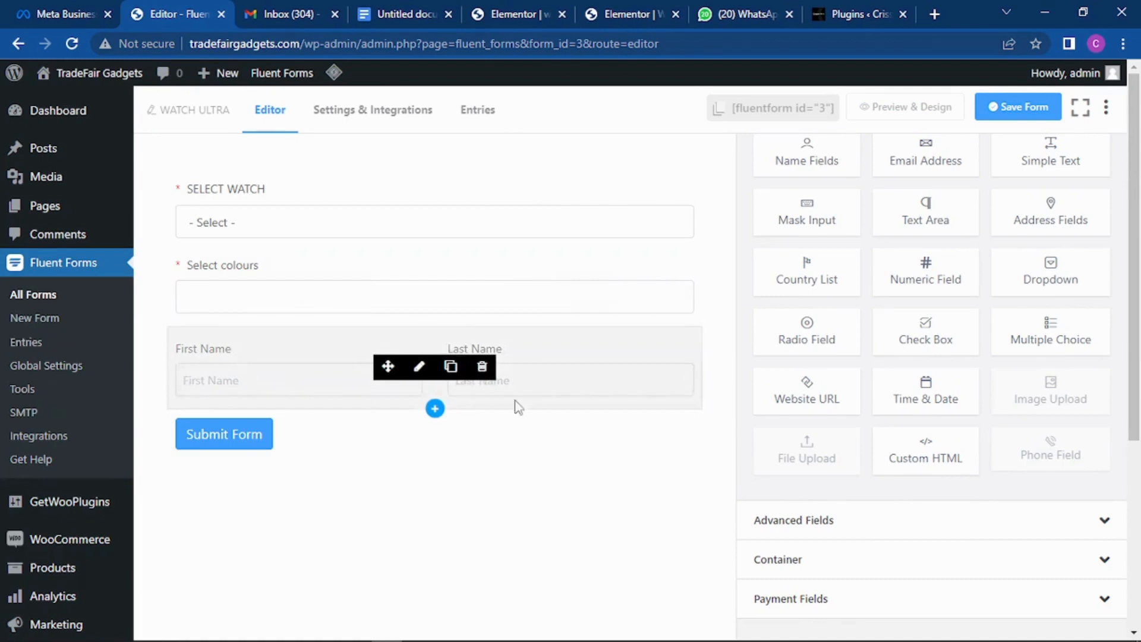
pyautogui.click(420, 368)
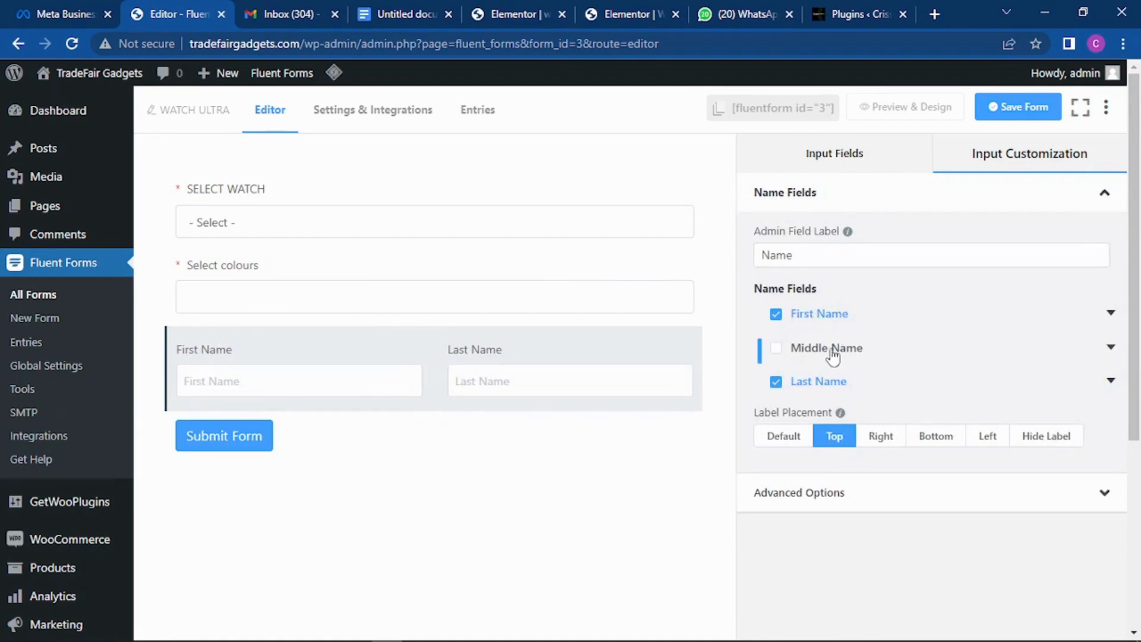
pyautogui.click(776, 383)
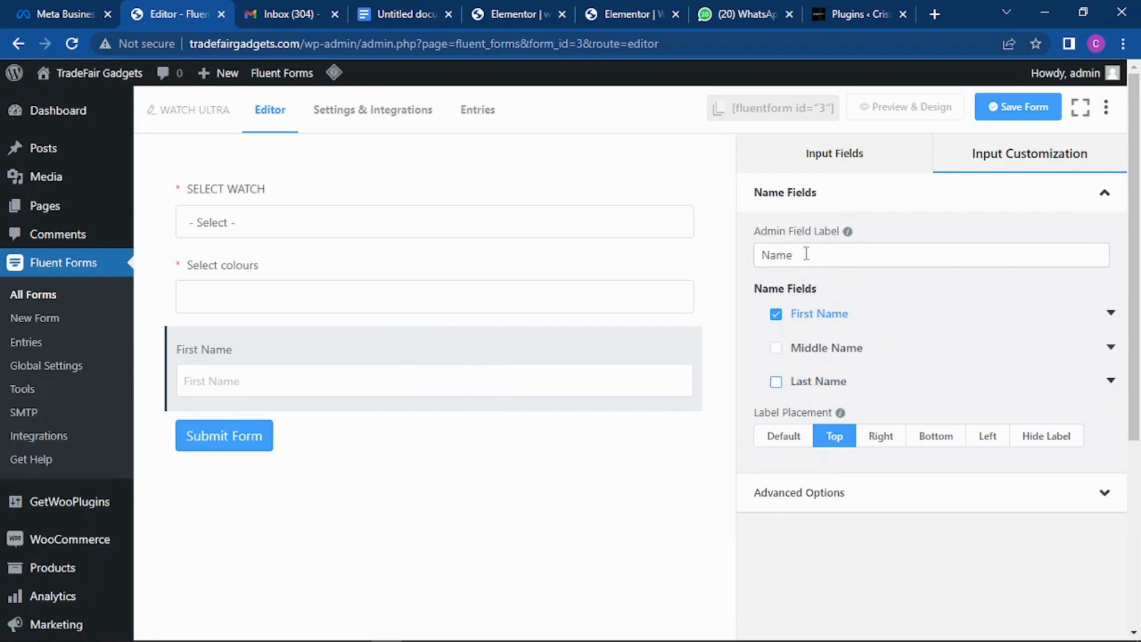
# Step: Change the name field's admin label to 'Full Name' and save the form
pyautogui.moveTo(806, 254); pyautogui.dragTo(746, 266)
pyautogui.press('BackSpace')
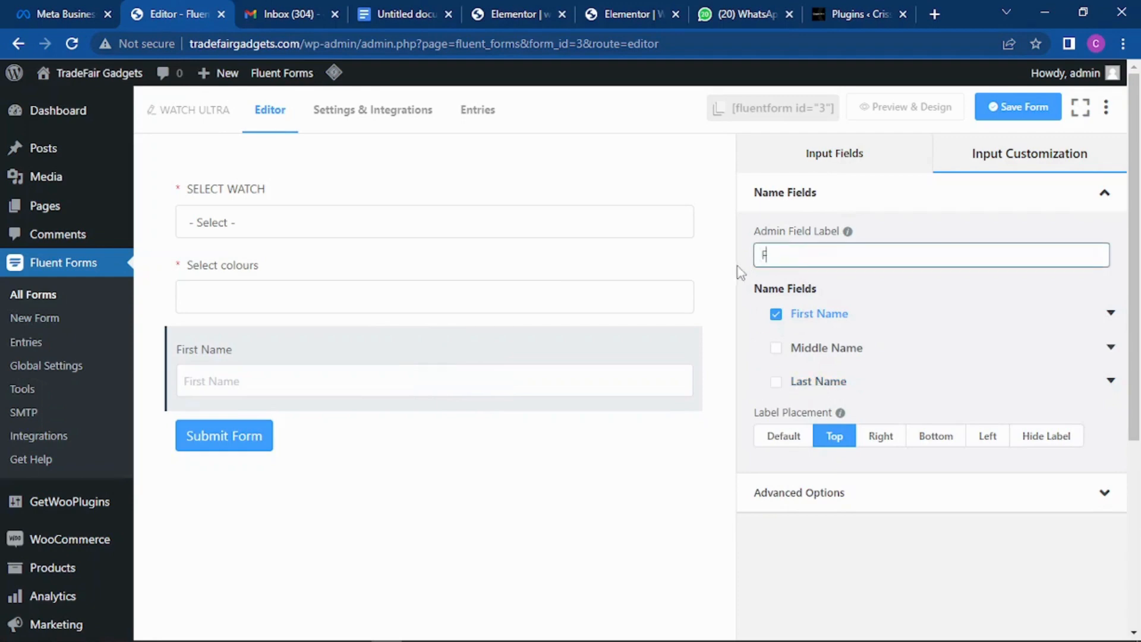
pyautogui.write('Full Name')
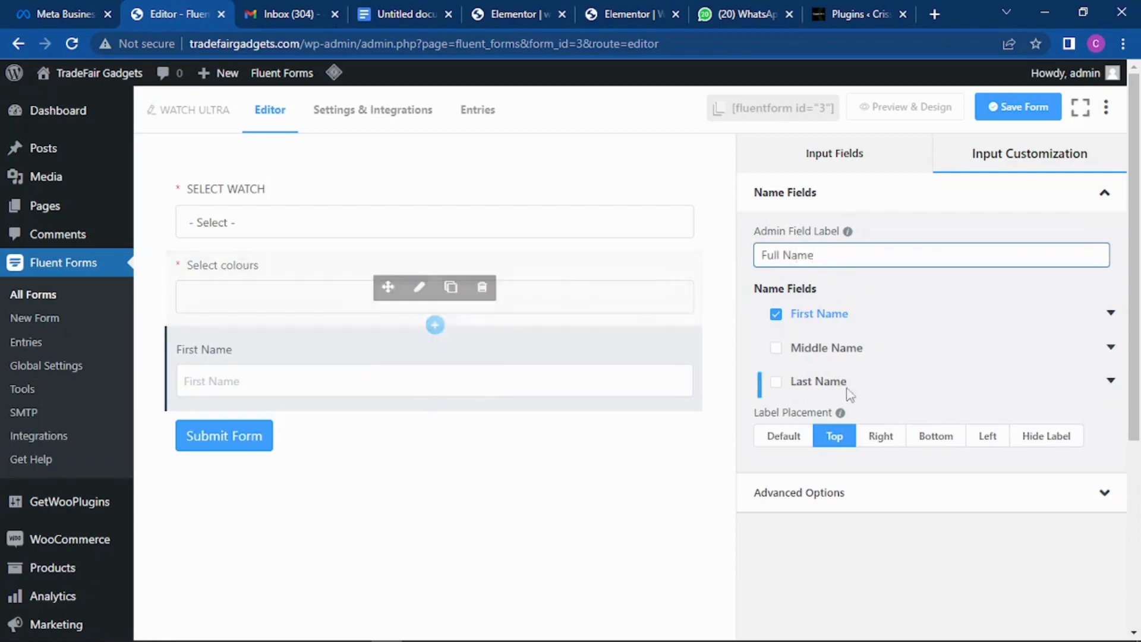
pyautogui.scroll(-1, 834, 433)
pyautogui.scroll(1, 867, 359)
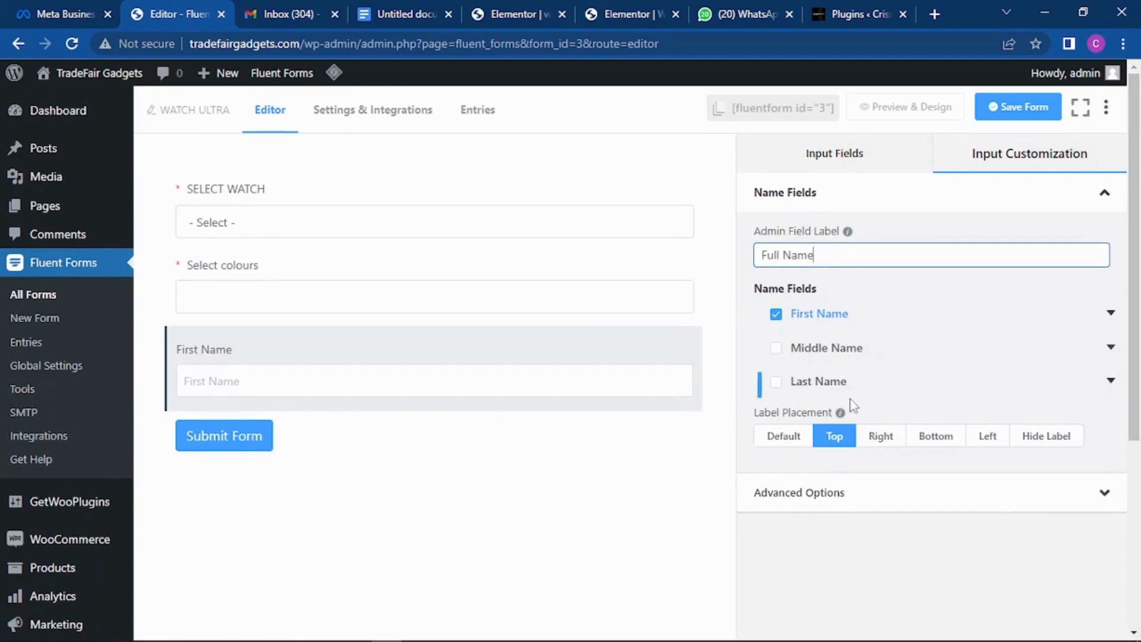
pyautogui.click(1019, 115)
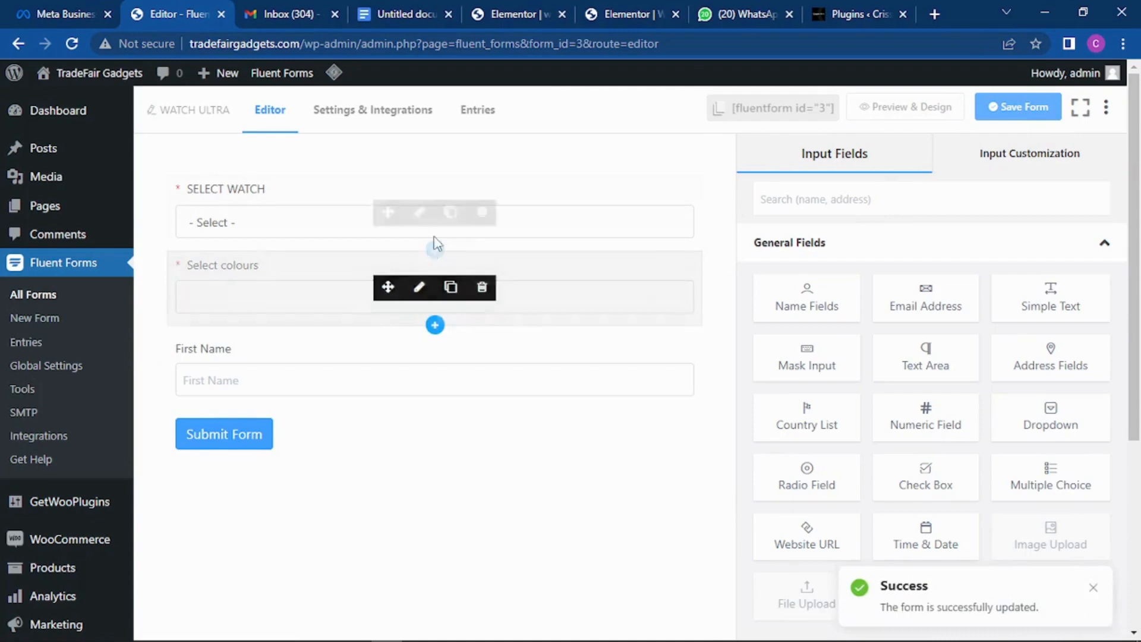
pyautogui.scroll(-1, 485, 265)
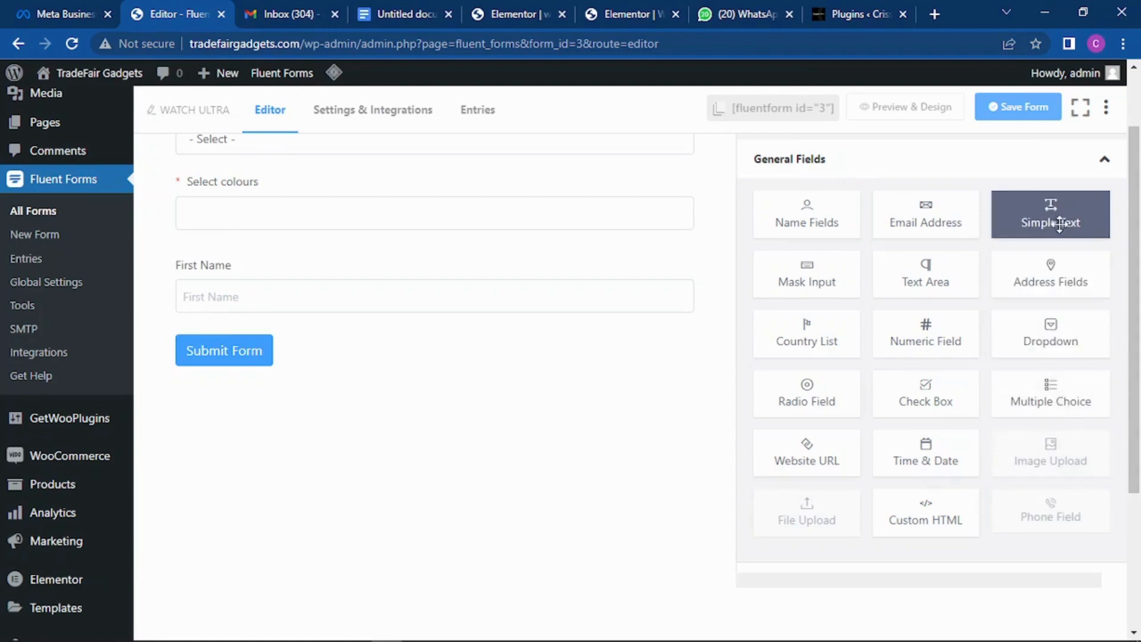
# Step: Add a required 'Phone number' text field with placeholder 'place fill in your phone number', and save
pyautogui.click(1058, 225)
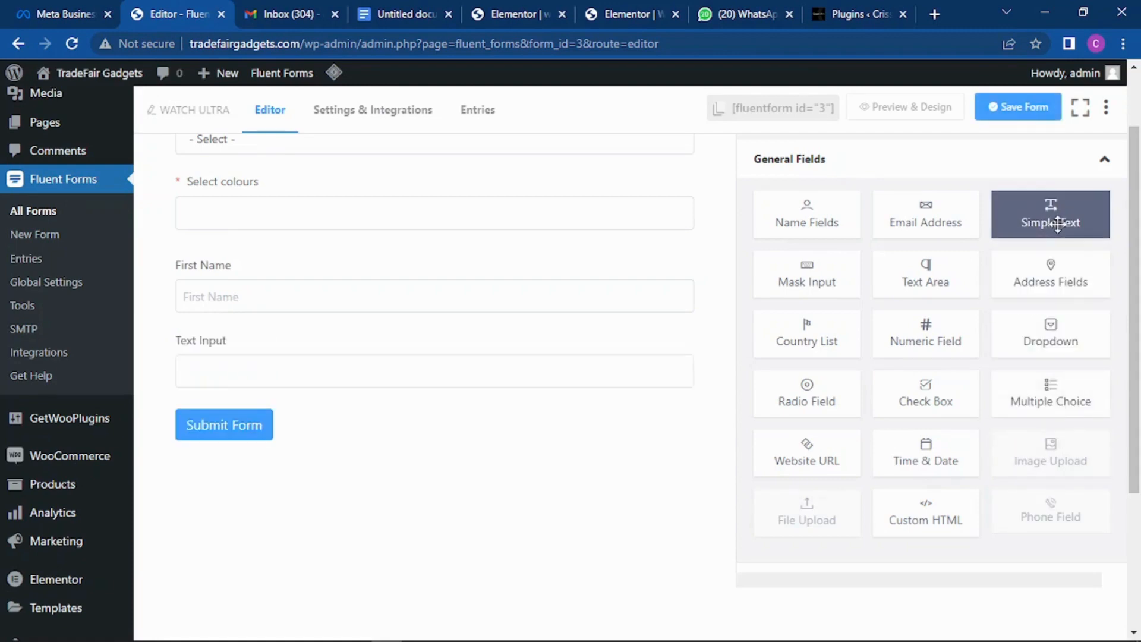
pyautogui.moveTo(383, 385)
pyautogui.click(311, 374)
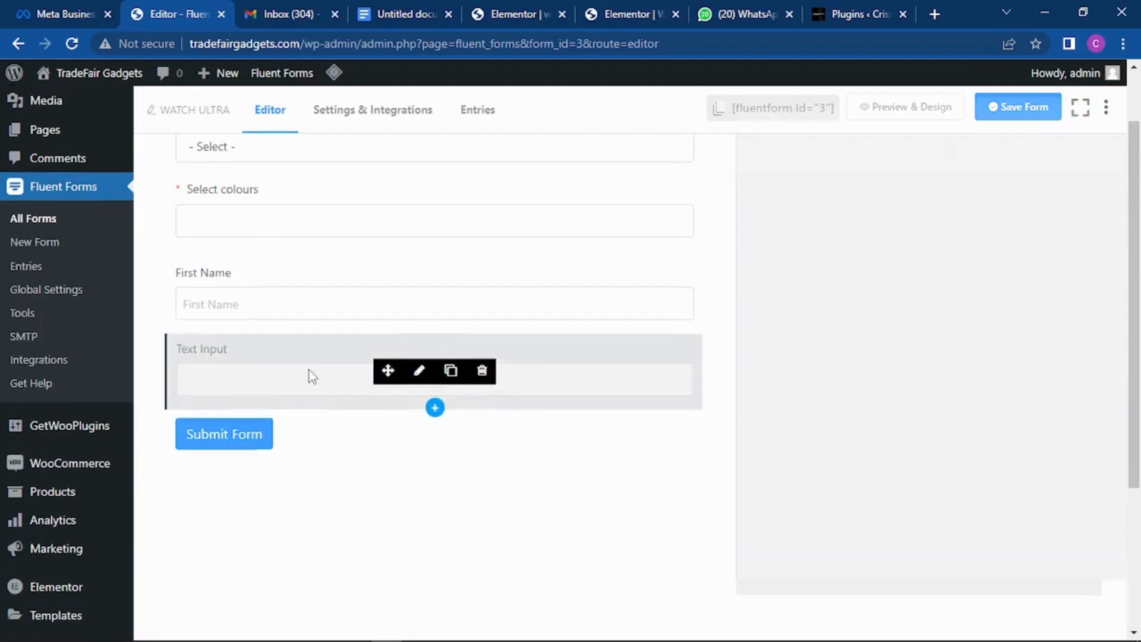
pyautogui.moveTo(813, 255); pyautogui.dragTo(722, 272)
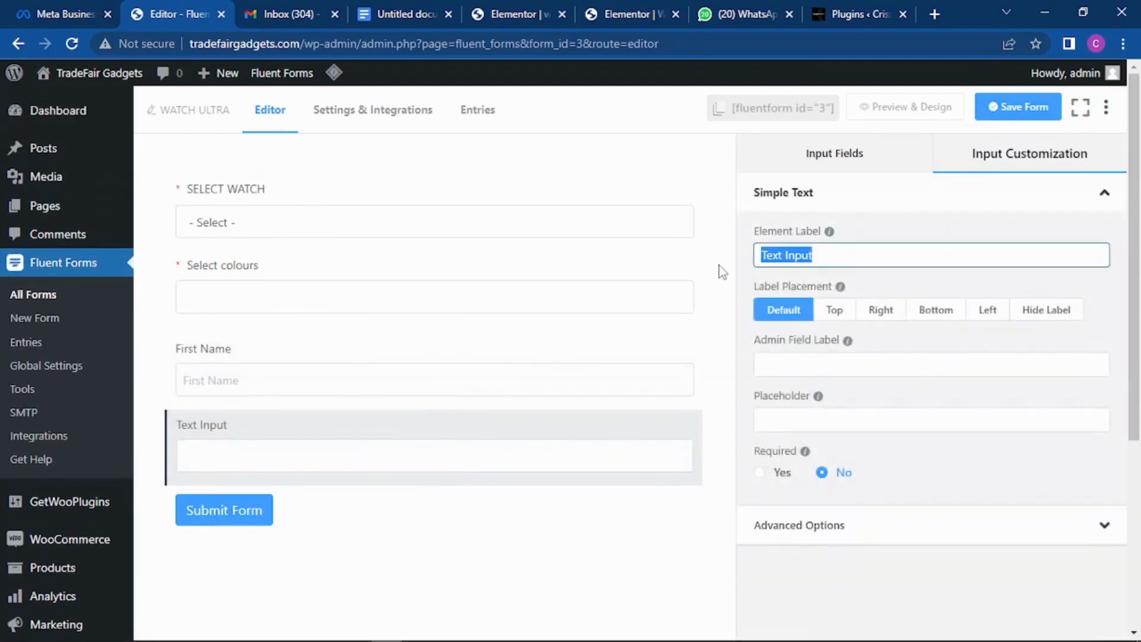
pyautogui.write('Phone num')
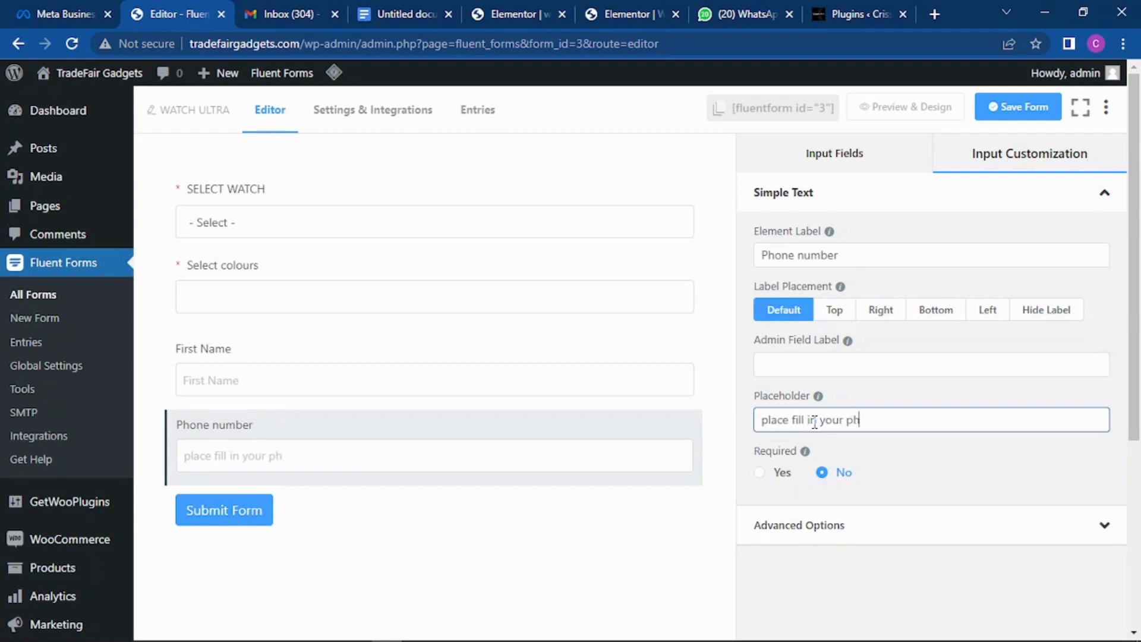
pyautogui.write('ber')
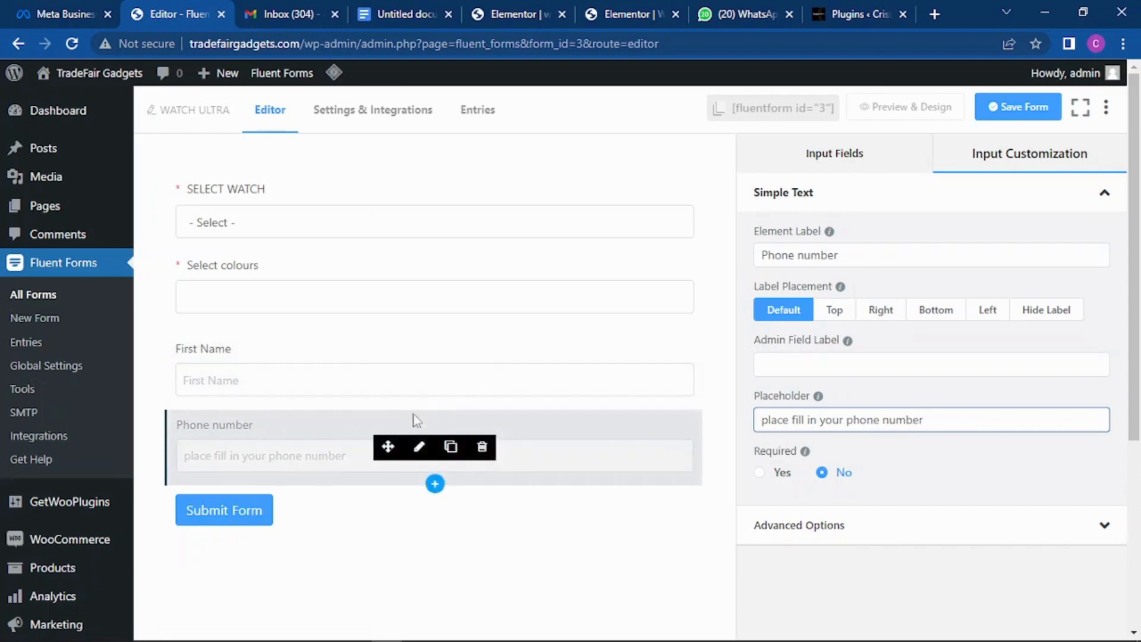
pyautogui.click(759, 473)
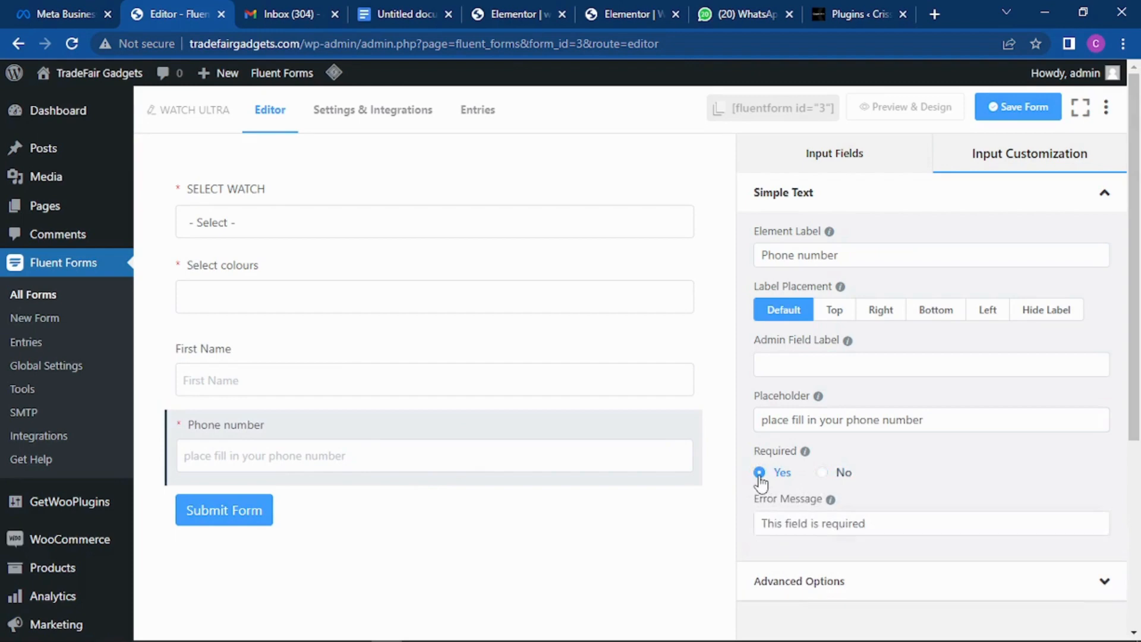
pyautogui.click(1017, 109)
pyautogui.scroll(-2, 481, 306)
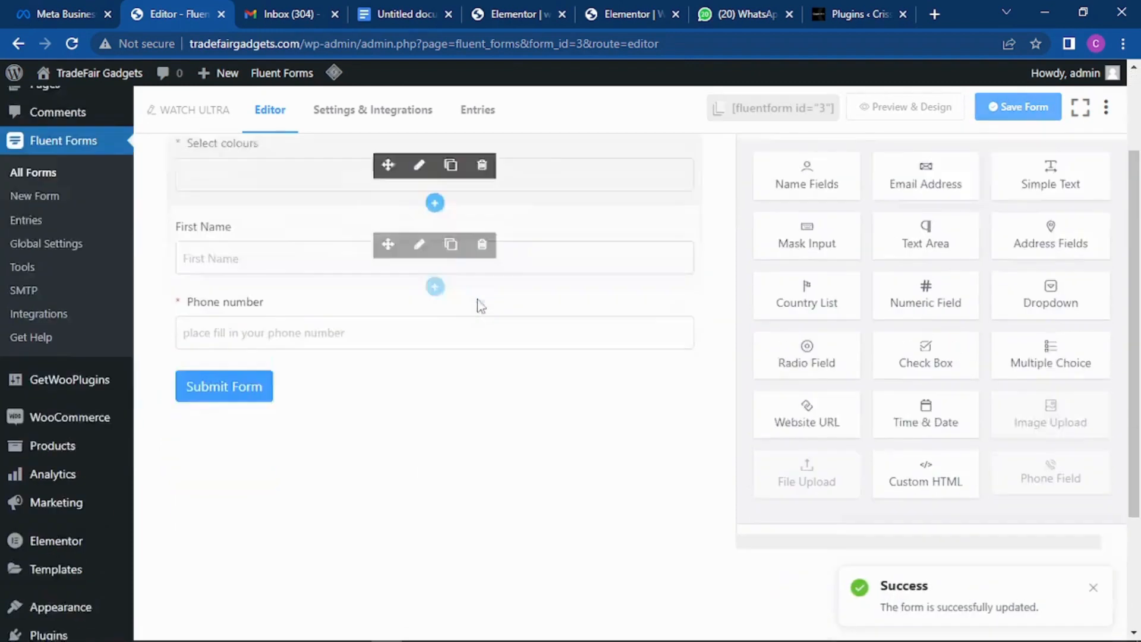
# Step: Add a stray text field below Phone number, then delete it
pyautogui.scroll(-1, 481, 306)
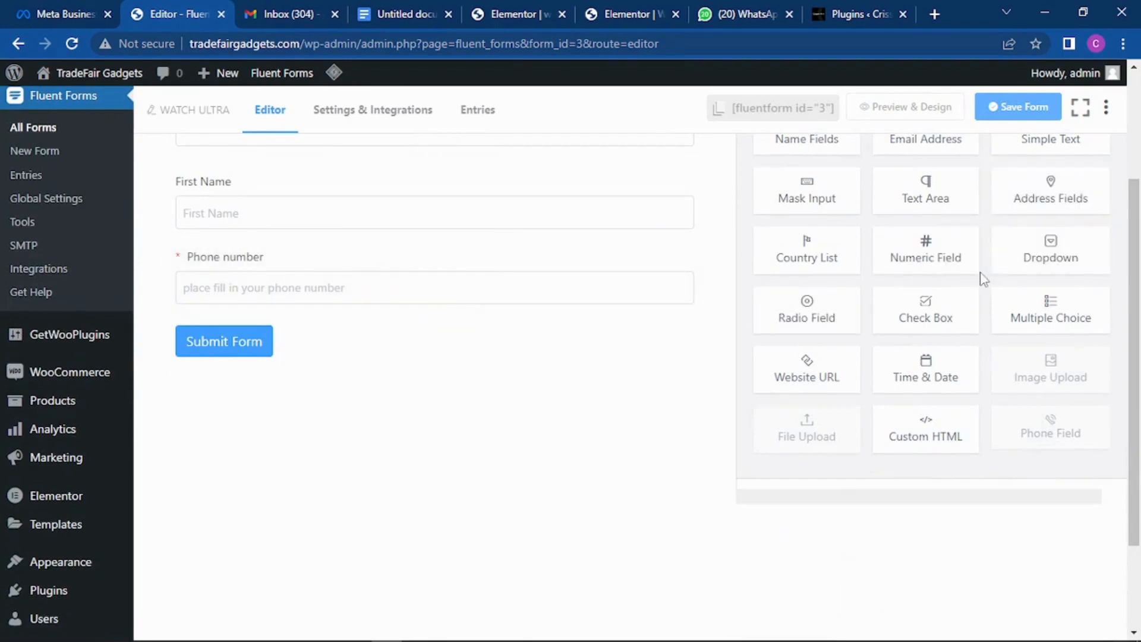
pyautogui.scroll(2, 1011, 279)
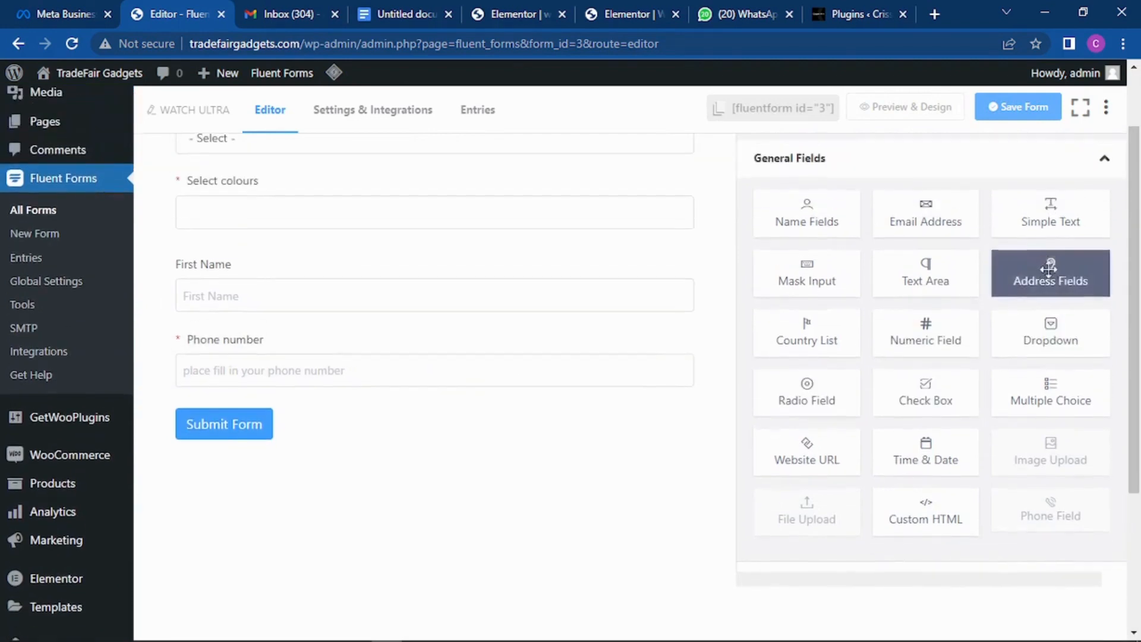
pyautogui.click(1038, 229)
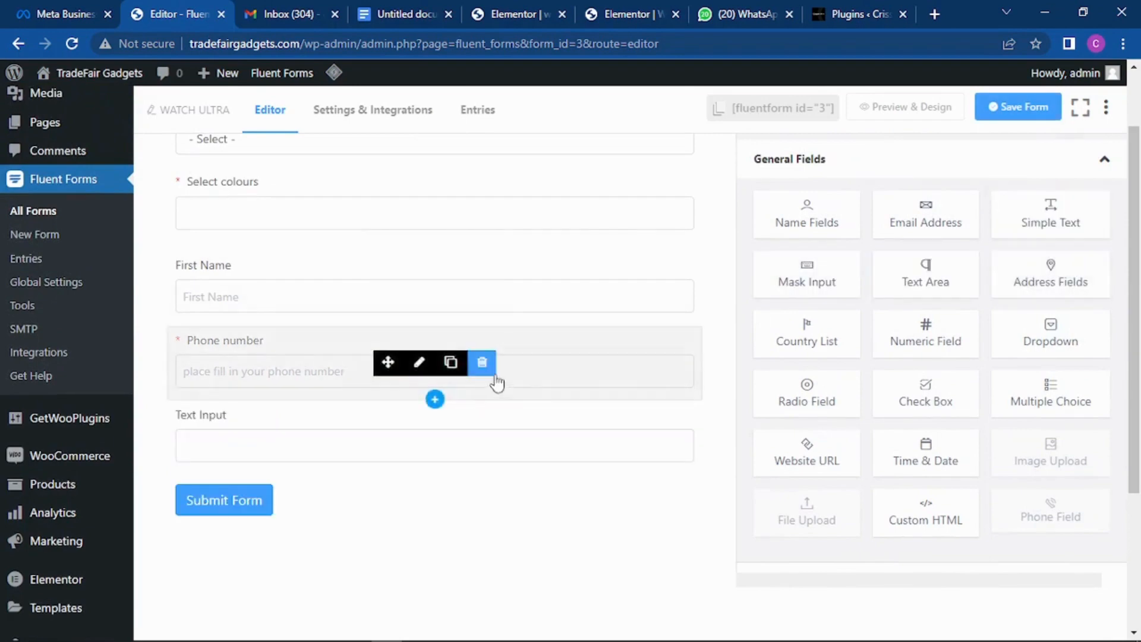
pyautogui.click(480, 444)
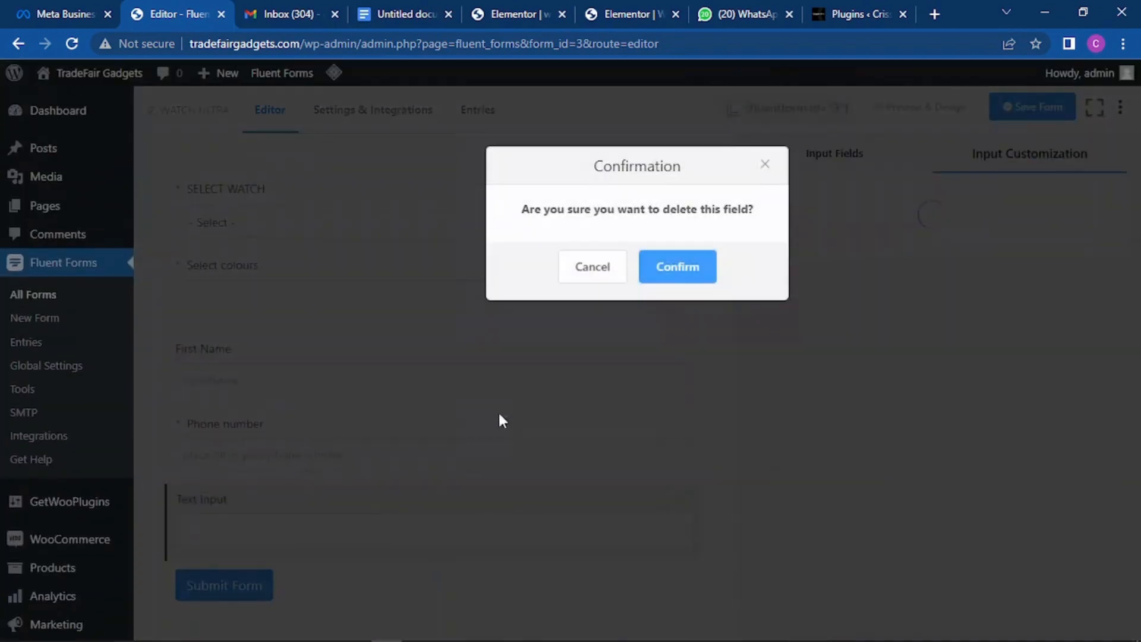
pyautogui.click(669, 284)
pyautogui.scroll(-2, 419, 348)
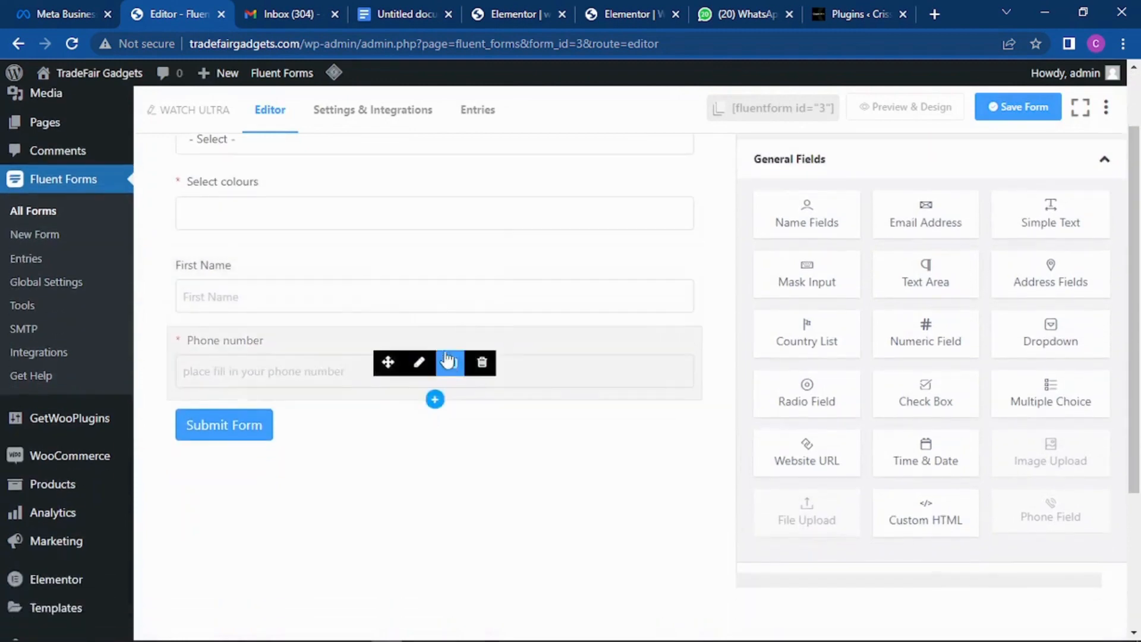
# Step: Duplicate the Phone number field, relabel the copy 'Whatsapp number', and save the form
pyautogui.click(451, 362)
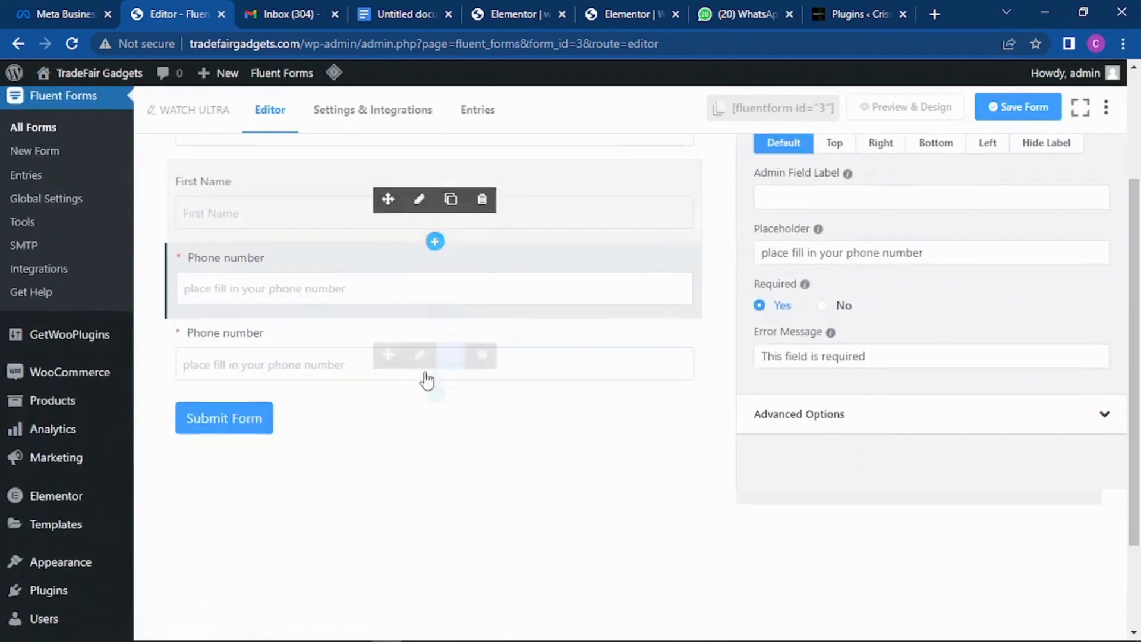
pyautogui.click(318, 358)
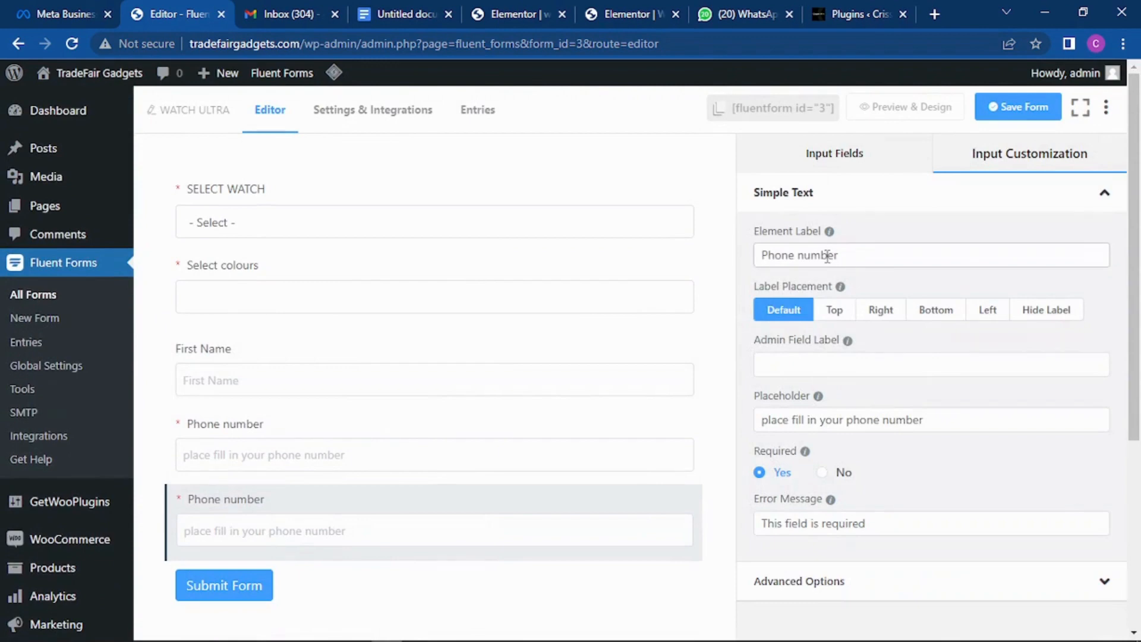
pyautogui.moveTo(795, 256); pyautogui.dragTo(718, 266)
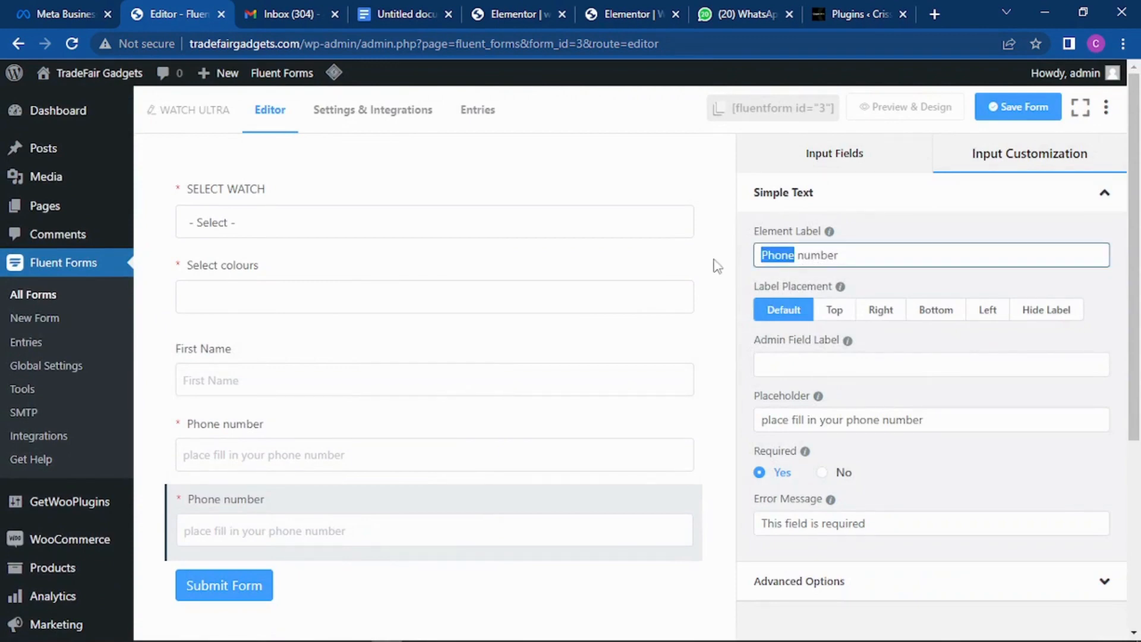
pyautogui.write('Whatsapp')
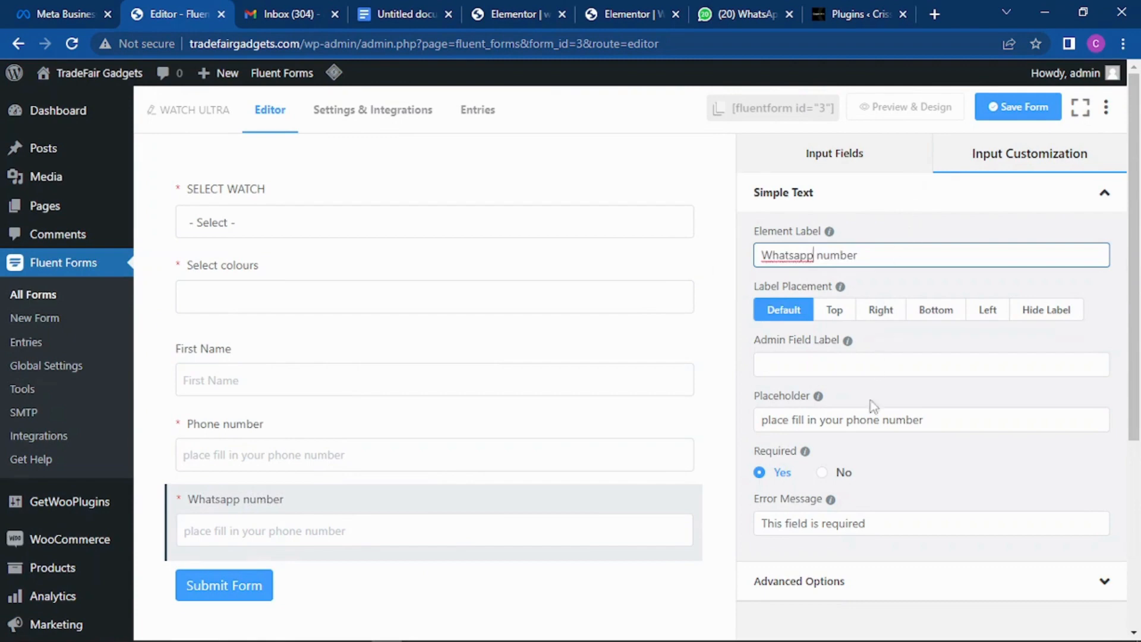
pyautogui.click(1020, 110)
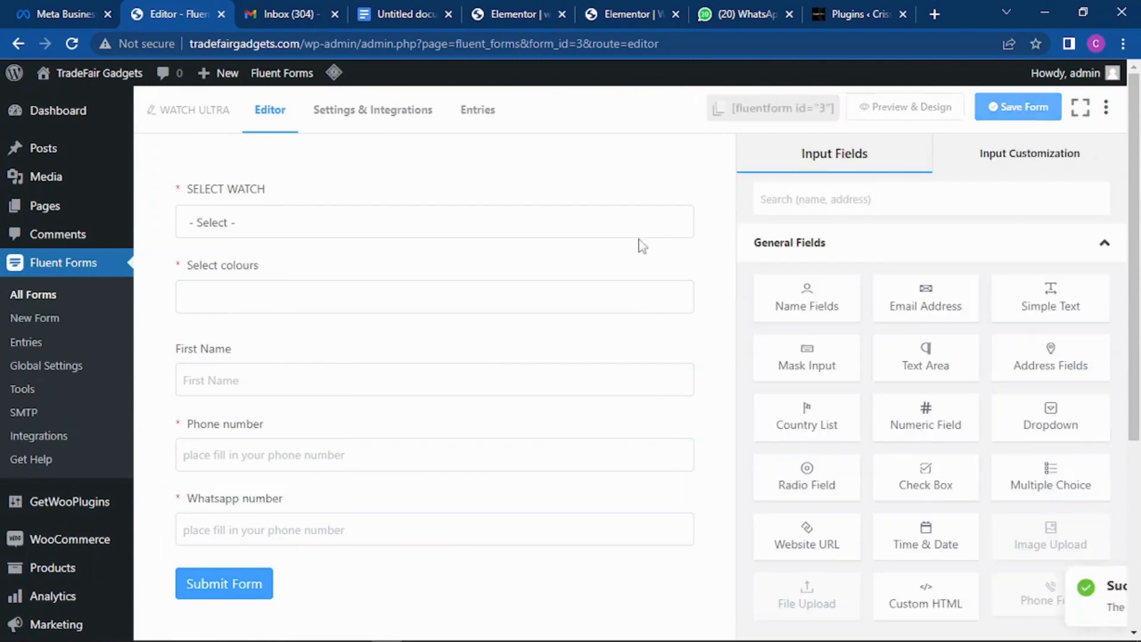
pyautogui.scroll(-3, 636, 245)
pyautogui.scroll(2, 629, 291)
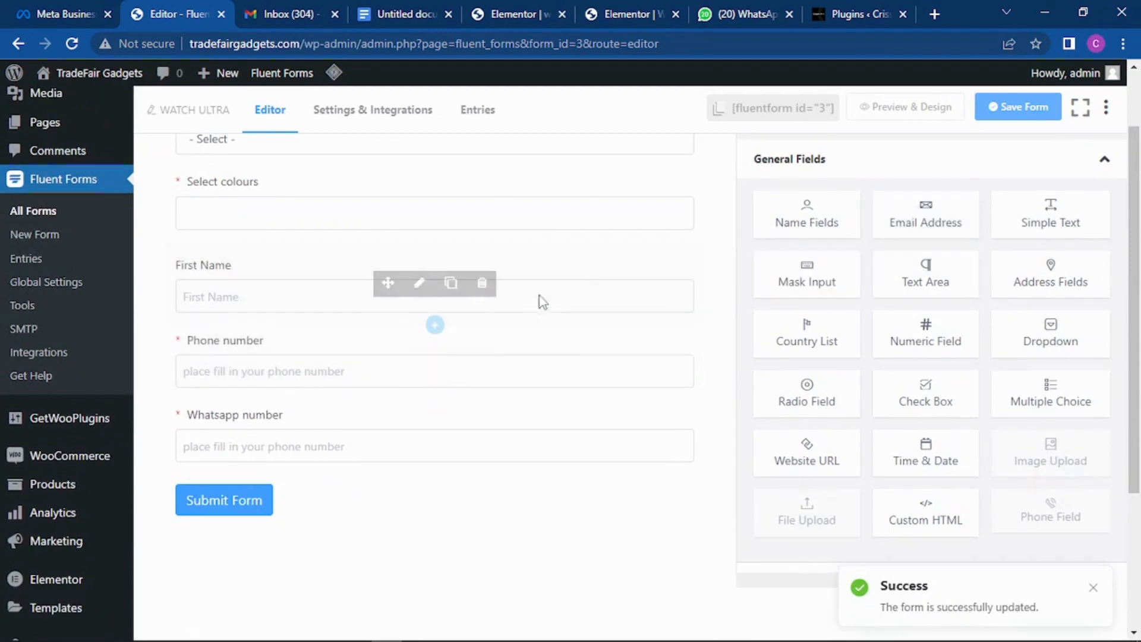
# Step: Add an Email field with placeholder 'please fill in Email Address' and save the form
pyautogui.click(910, 217)
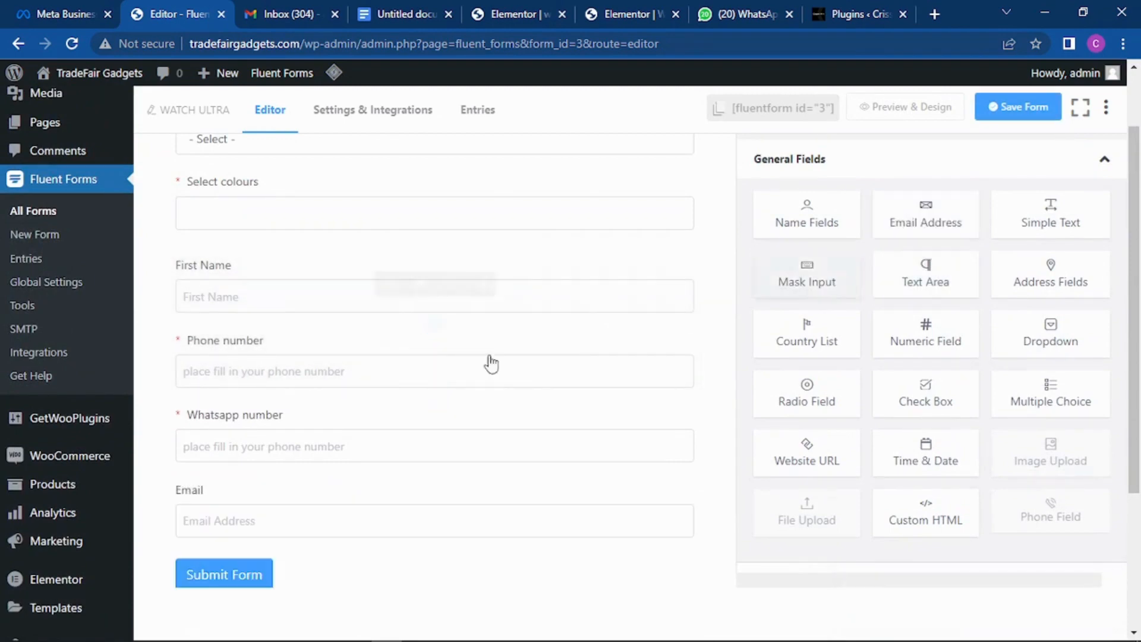
pyautogui.scroll(-1, 416, 345)
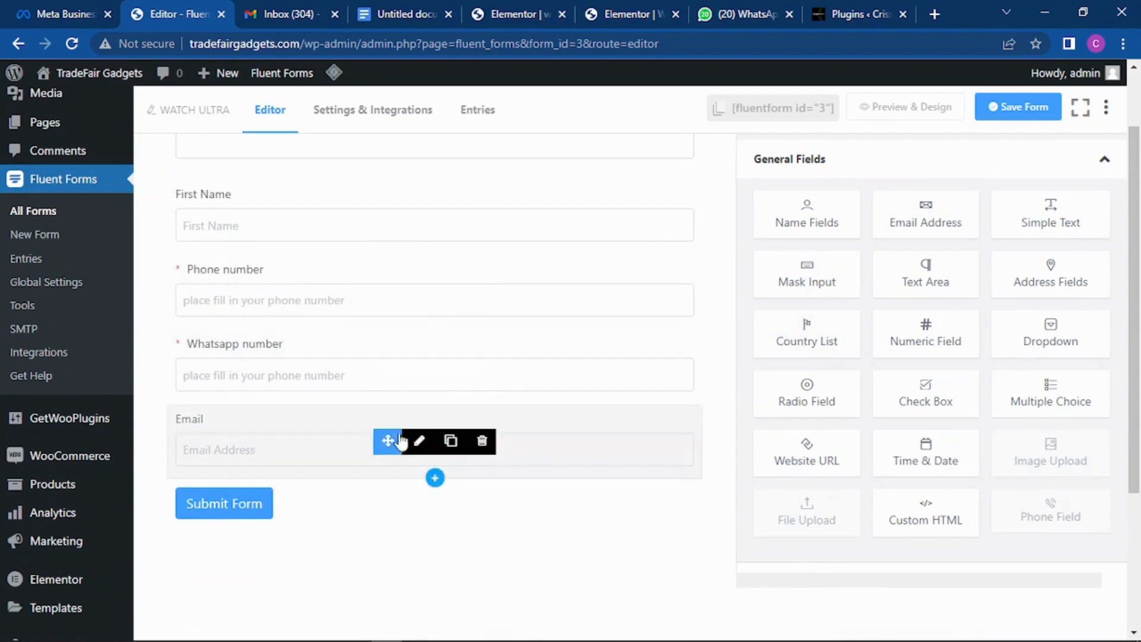
pyautogui.click(428, 440)
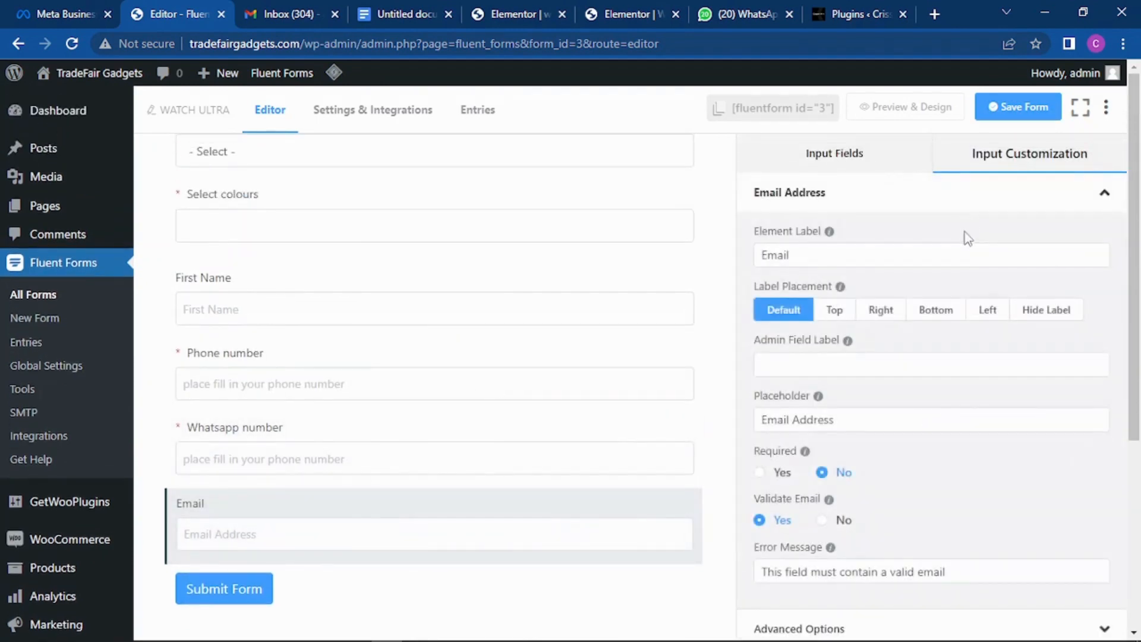
pyautogui.scroll(-3, 967, 237)
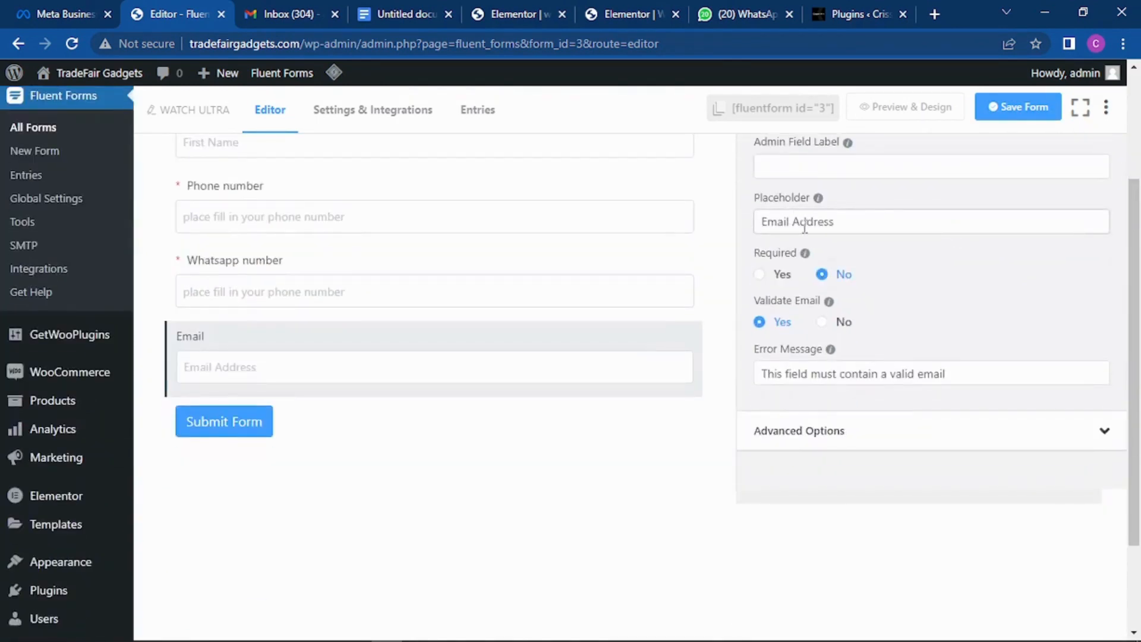
pyautogui.click(763, 226)
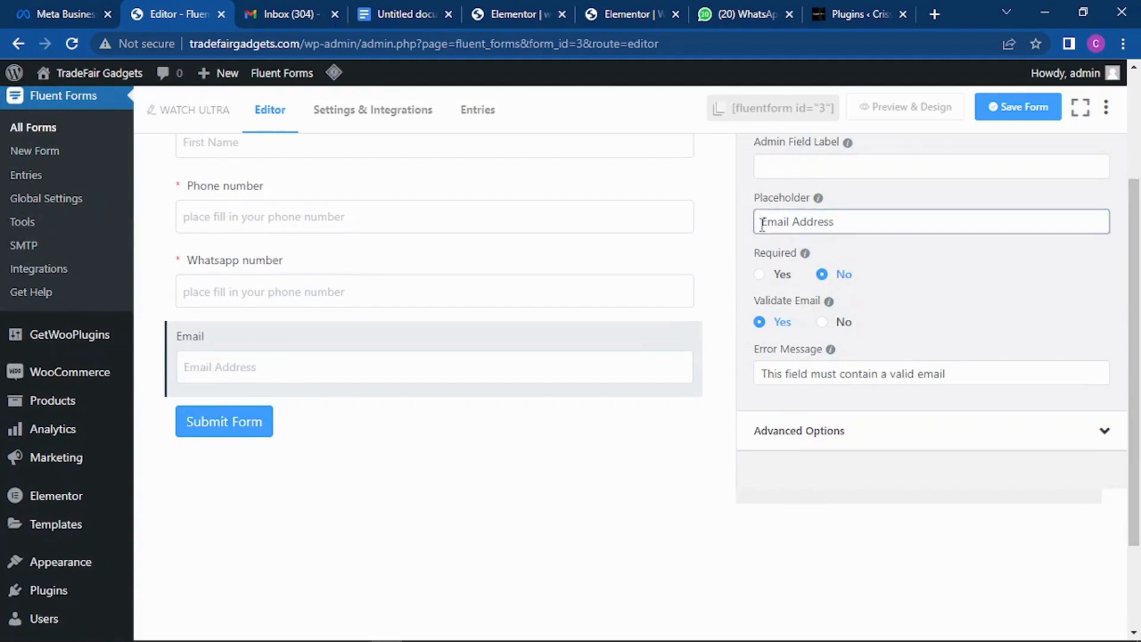
pyautogui.write('please')
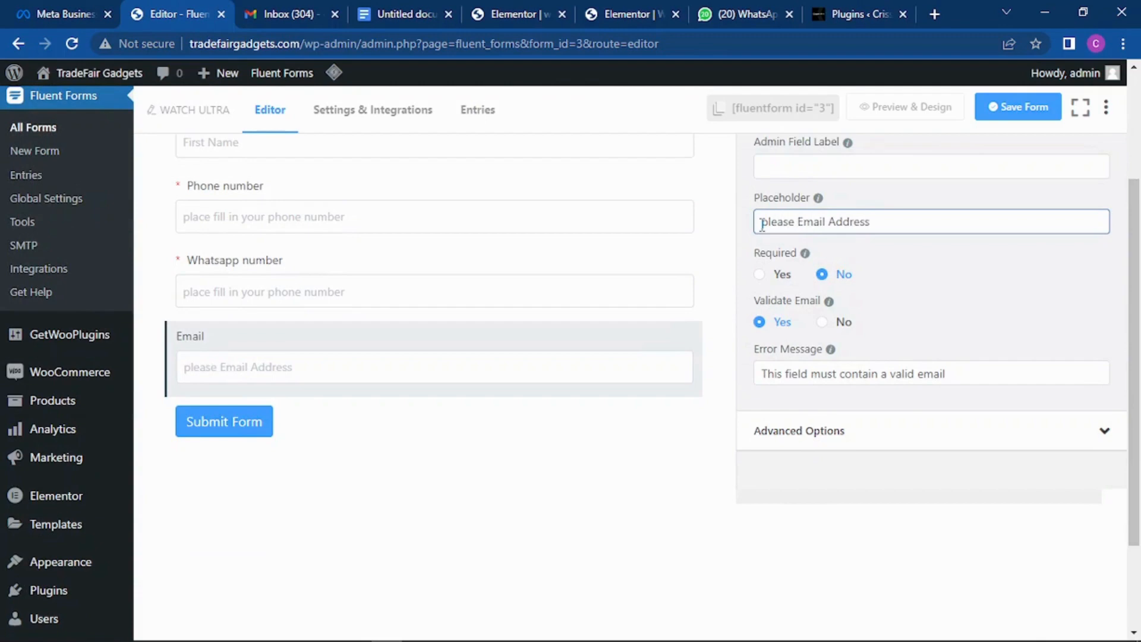
pyautogui.write('fill in')
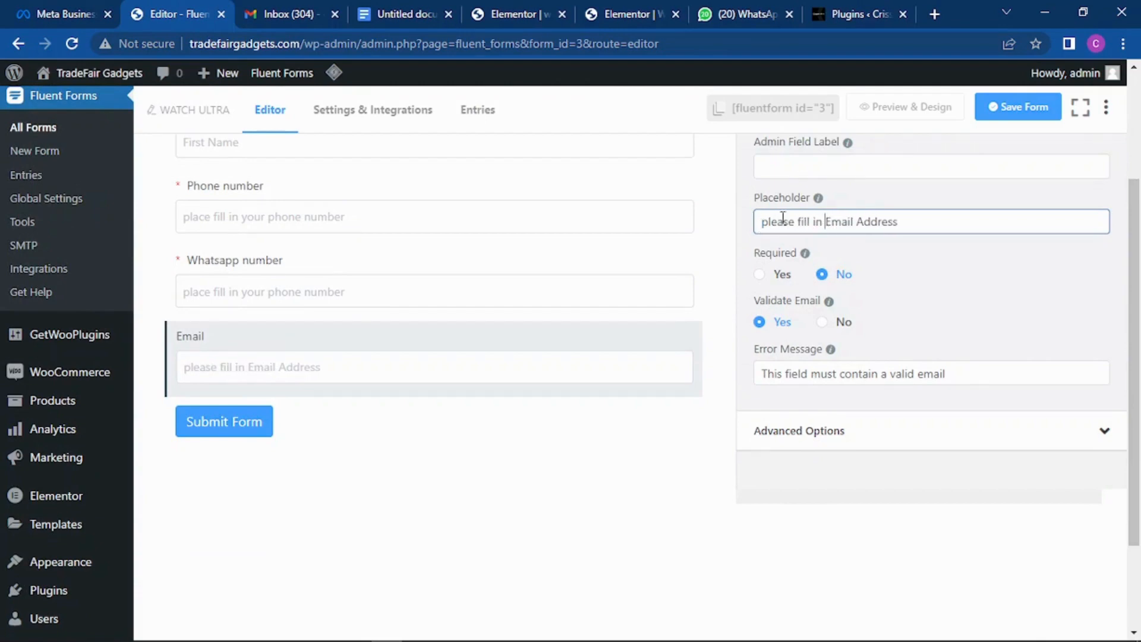
pyautogui.scroll(2, 951, 181)
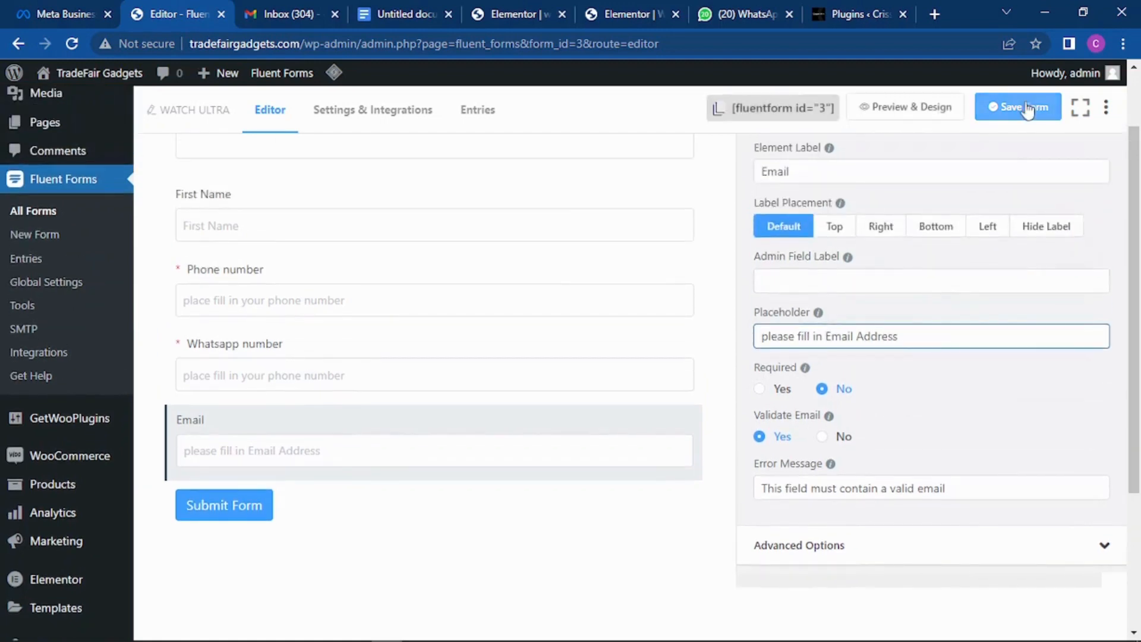
pyautogui.click(1028, 109)
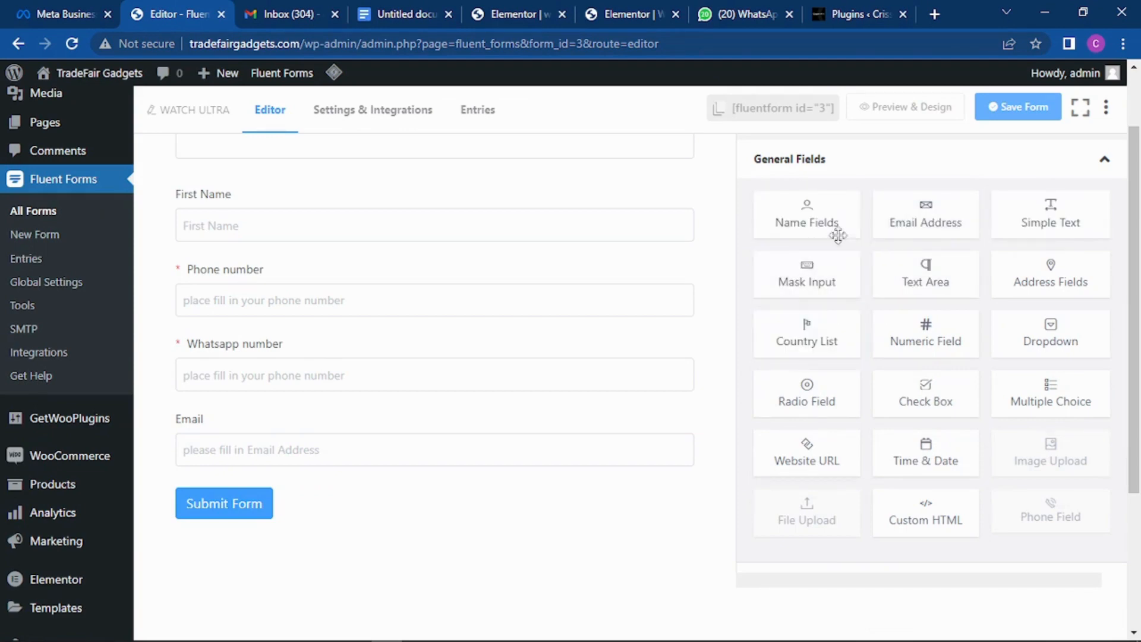
# Step: Add an address block and label it 'Full Address'
pyautogui.click(1062, 286)
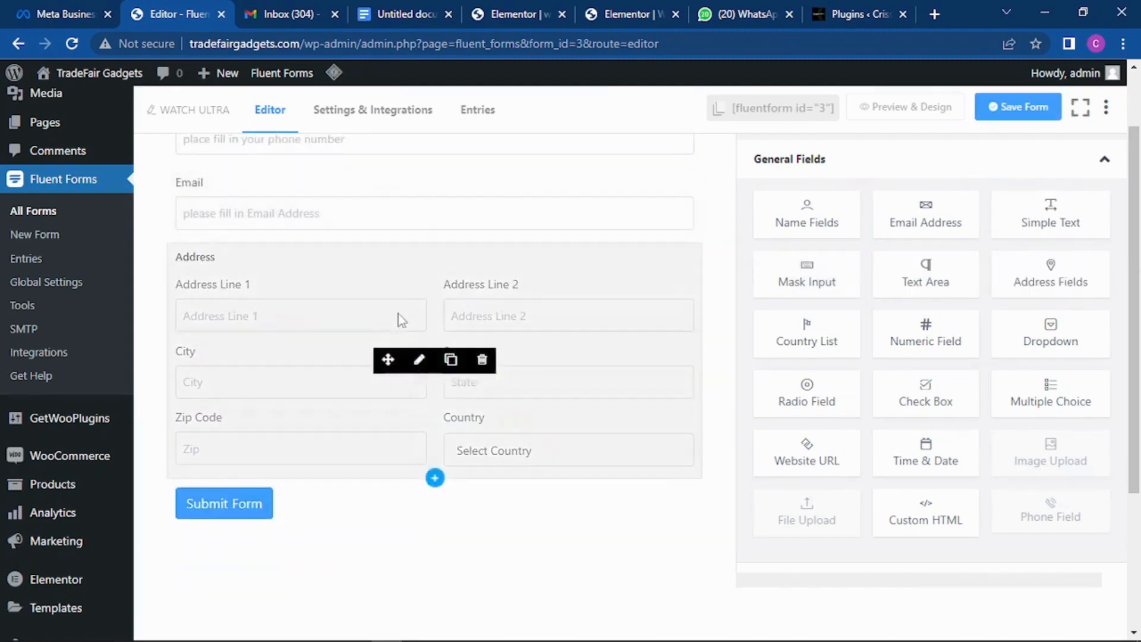
pyautogui.click(422, 284)
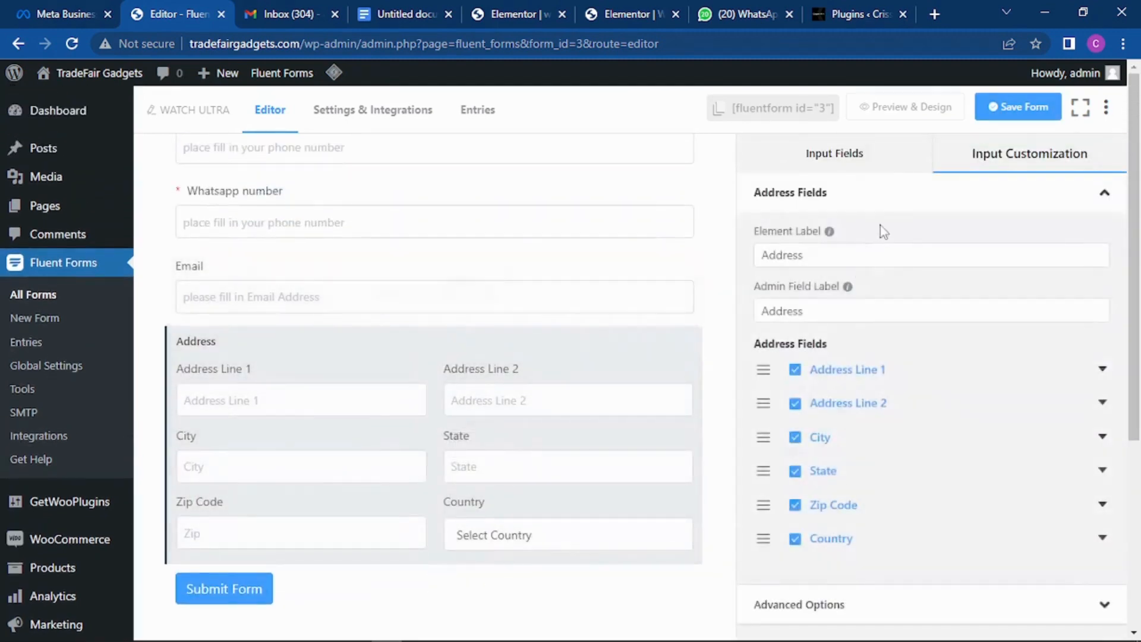
pyautogui.moveTo(822, 260); pyautogui.dragTo(753, 259)
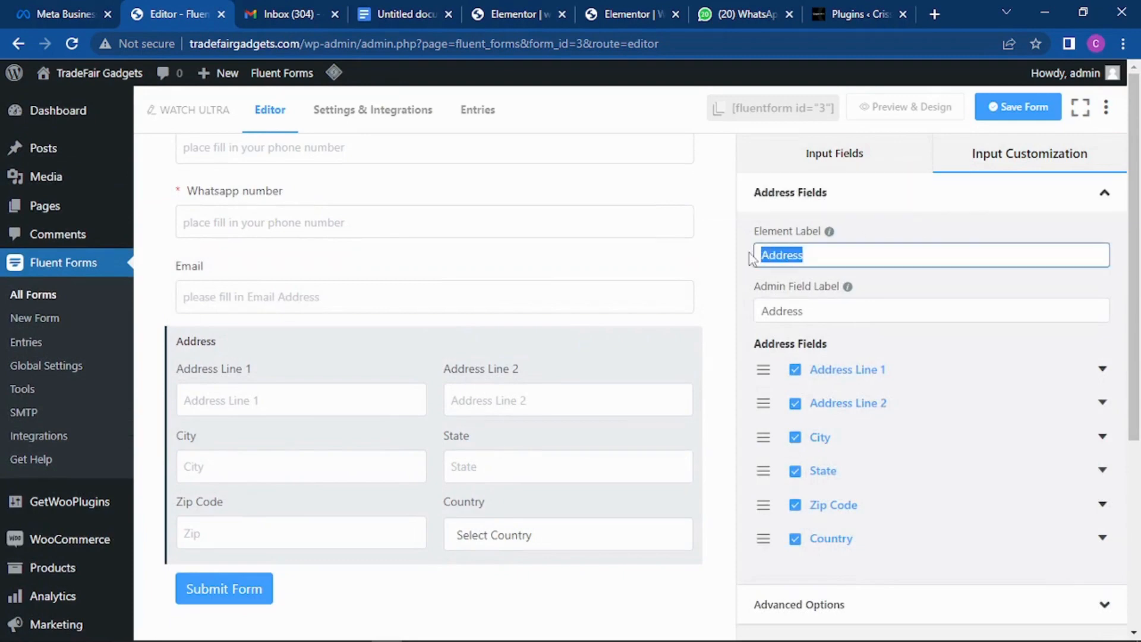
pyautogui.write('F')
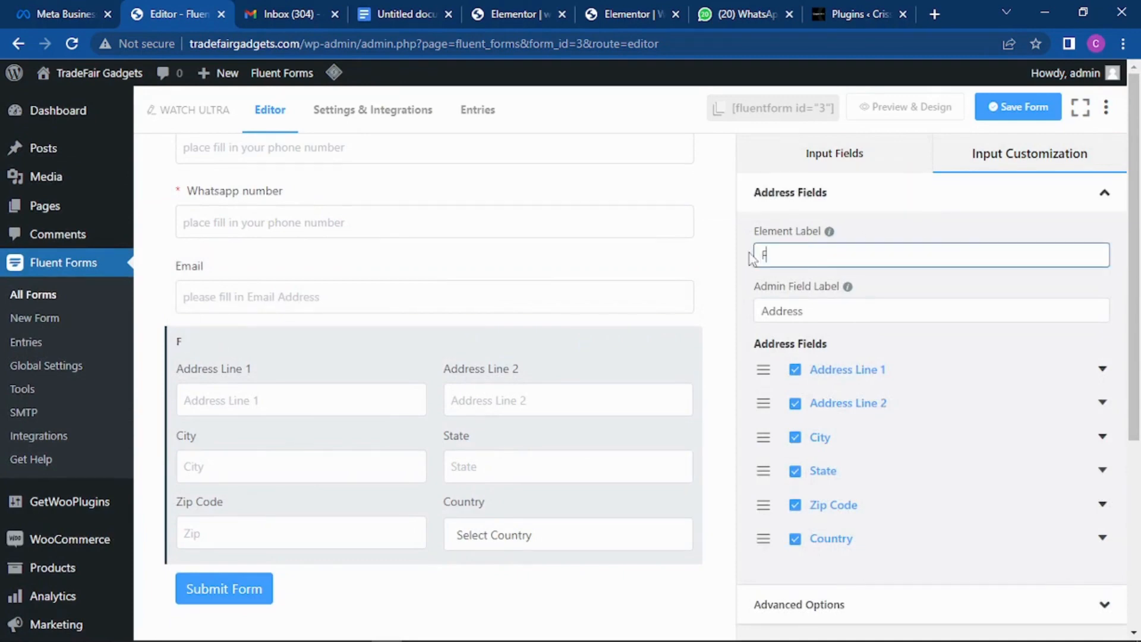
pyautogui.write('ull Address')
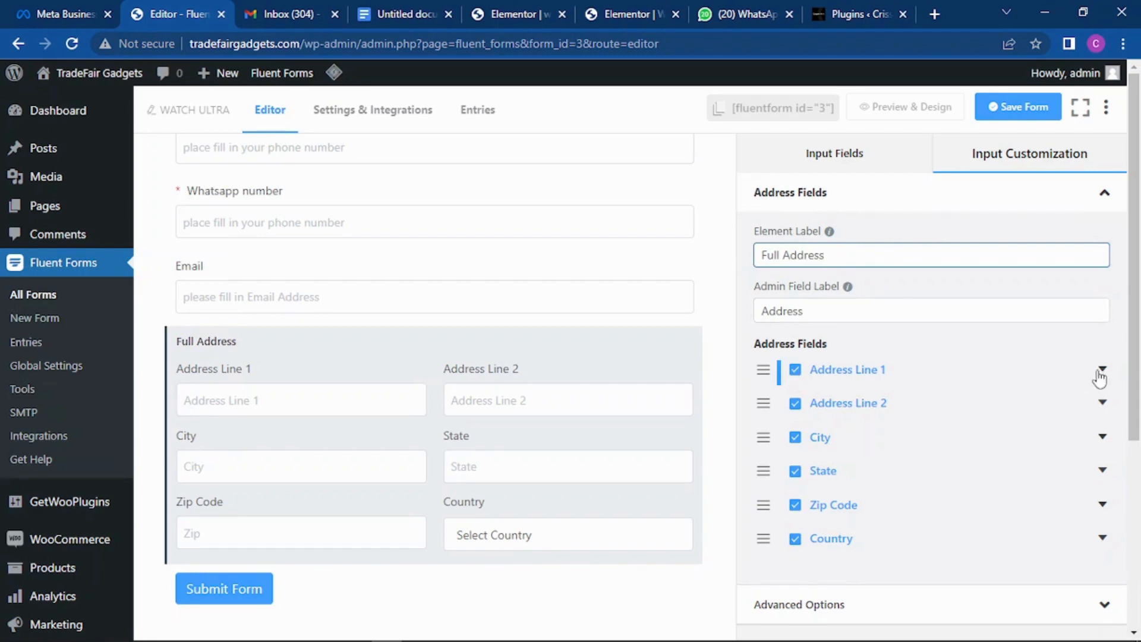
# Step: Relabel Address Line 1 as a required 'State' sub-field with placeholder 'Your state'
pyautogui.click(1101, 371)
pyautogui.moveTo(1012, 414); pyautogui.dragTo(901, 428)
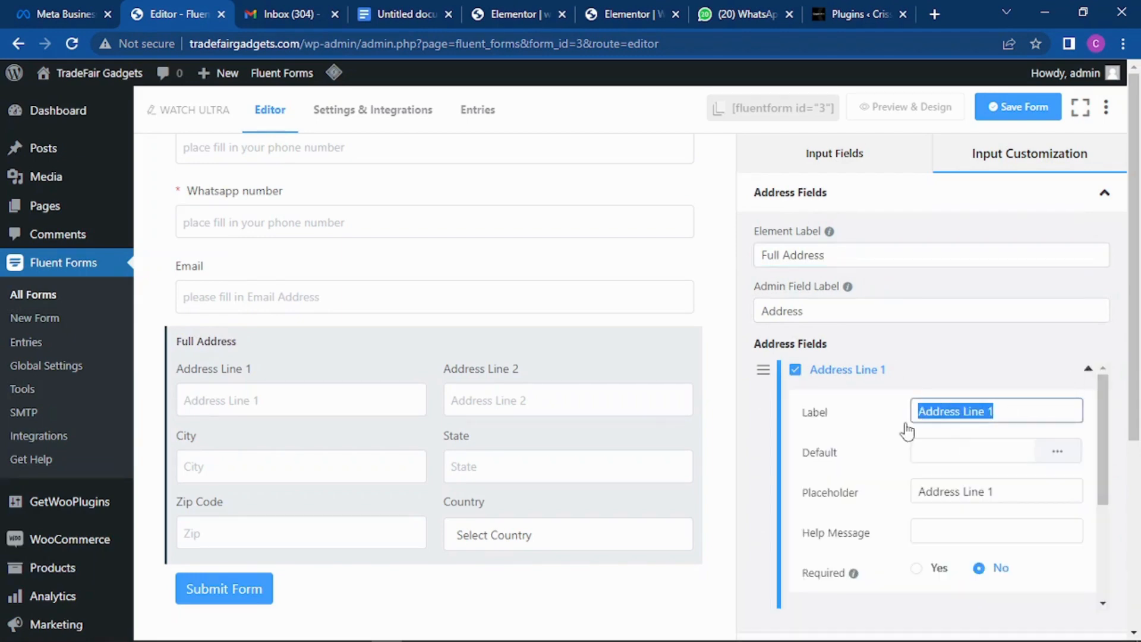
pyautogui.write('State')
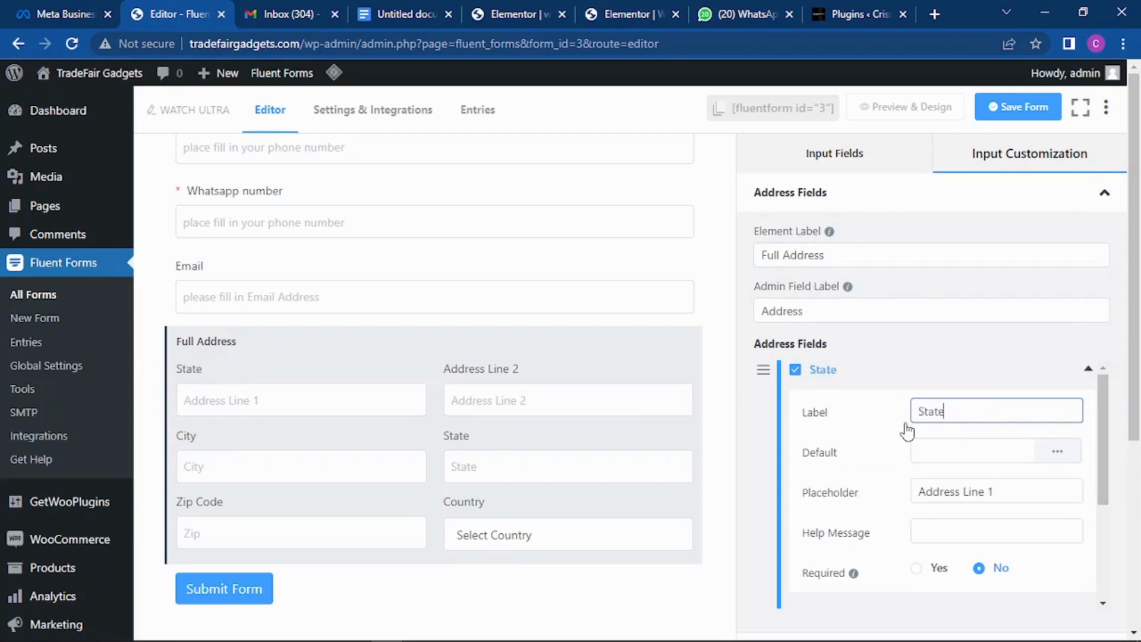
pyautogui.scroll(-2, 980, 427)
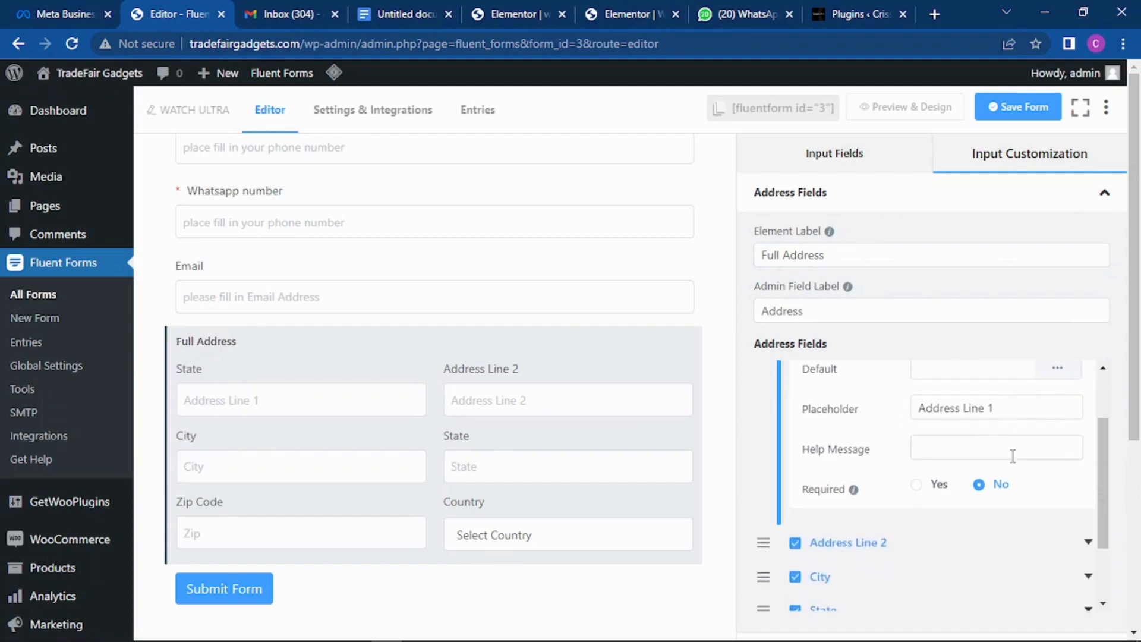
pyautogui.moveTo(1008, 406); pyautogui.dragTo(894, 428)
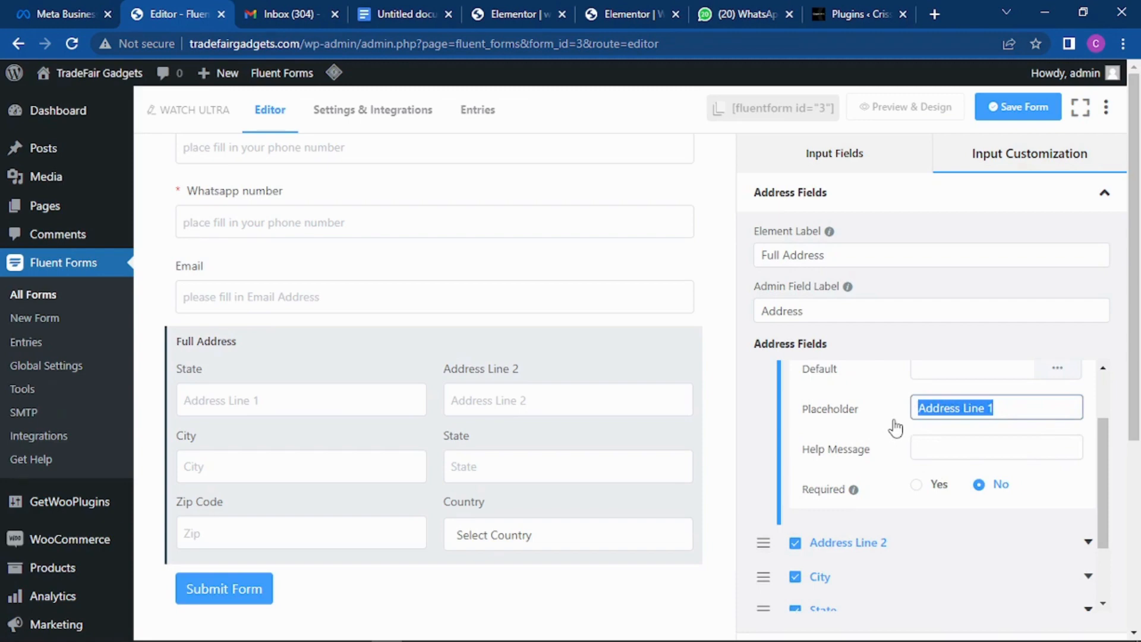
pyautogui.write('Your')
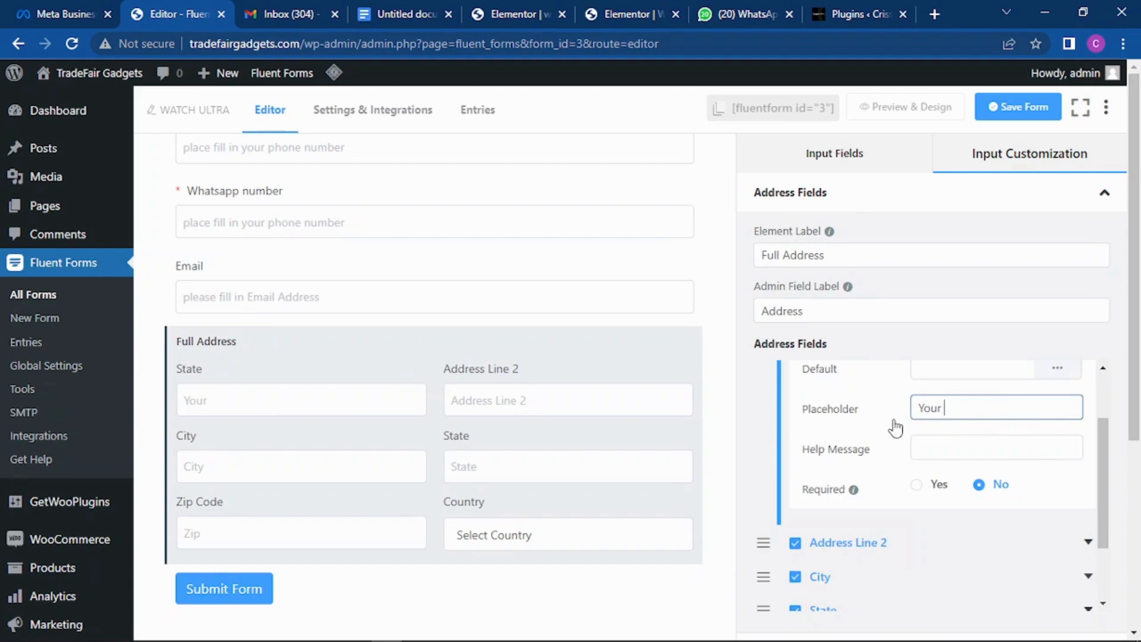
pyautogui.write(' sts')
pyautogui.write('ate')
pyautogui.click(916, 485)
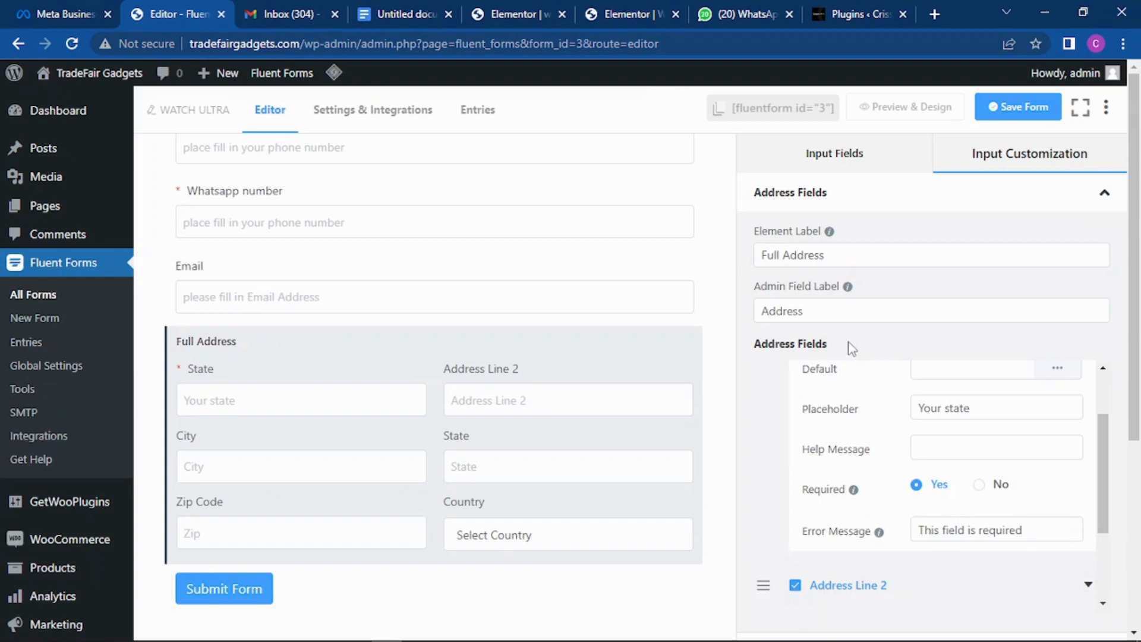
# Step: Collapse the address settings and reopen the Full Address block's settings
pyautogui.click(1106, 370)
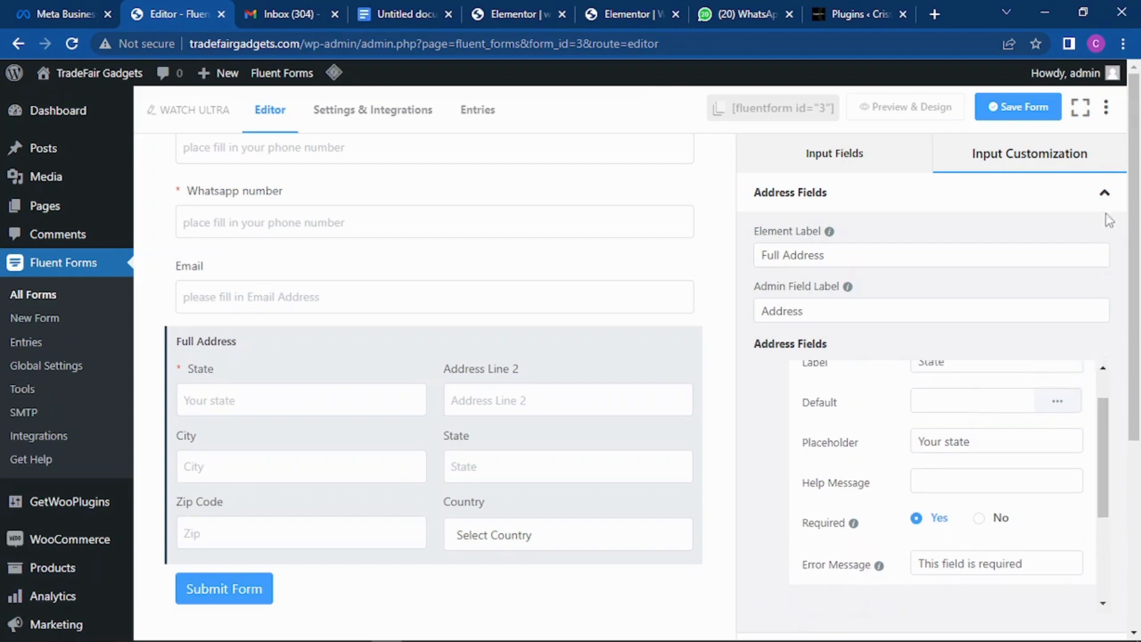
pyautogui.click(1103, 194)
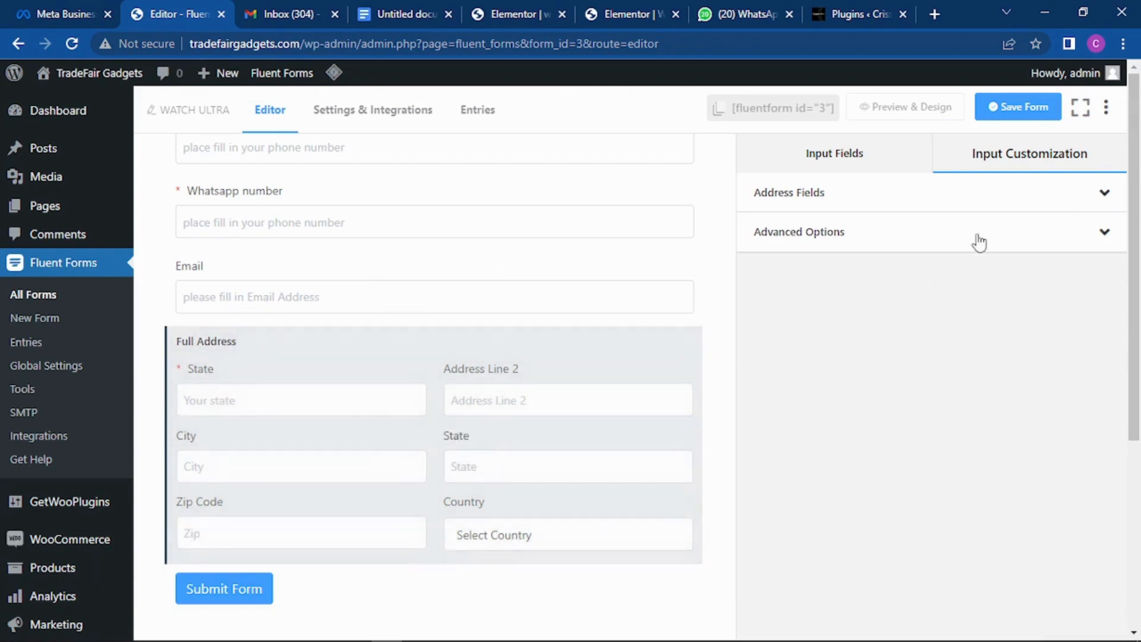
pyautogui.click(856, 155)
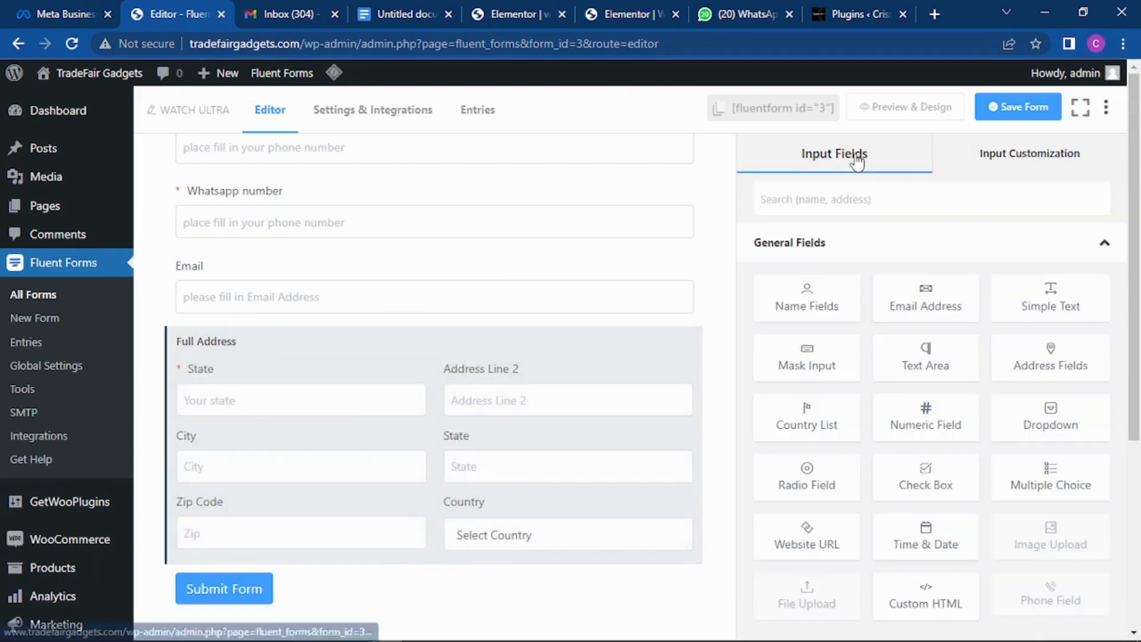
pyautogui.click(376, 397)
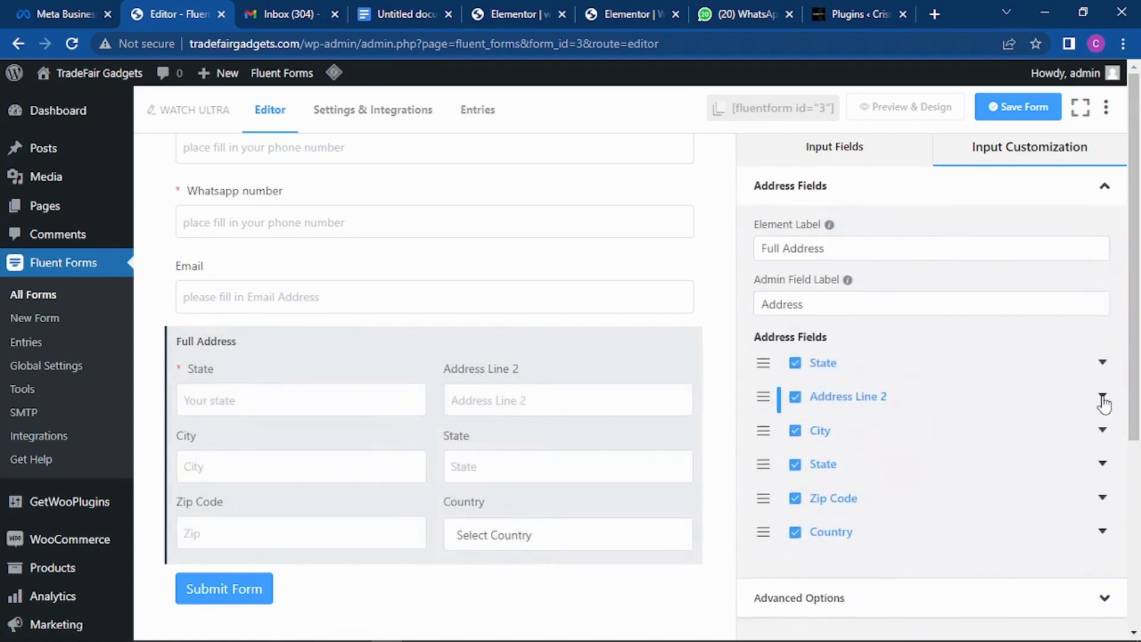
# Step: Remove the Address Line 2 and extra State sub-fields from the address block
pyautogui.click(795, 397)
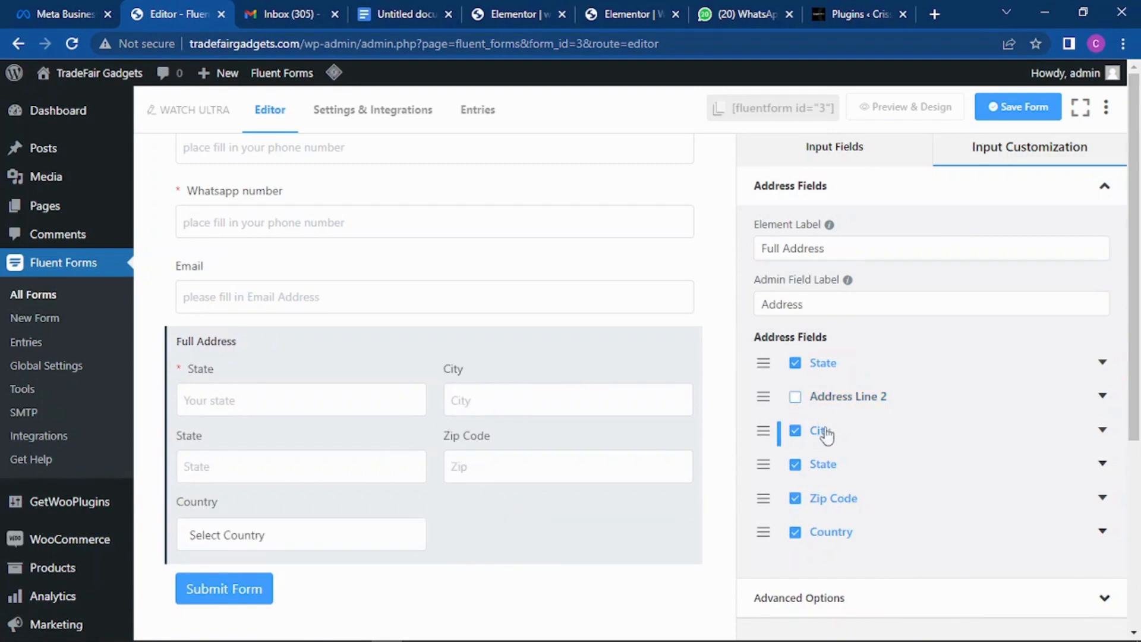
pyautogui.click(795, 464)
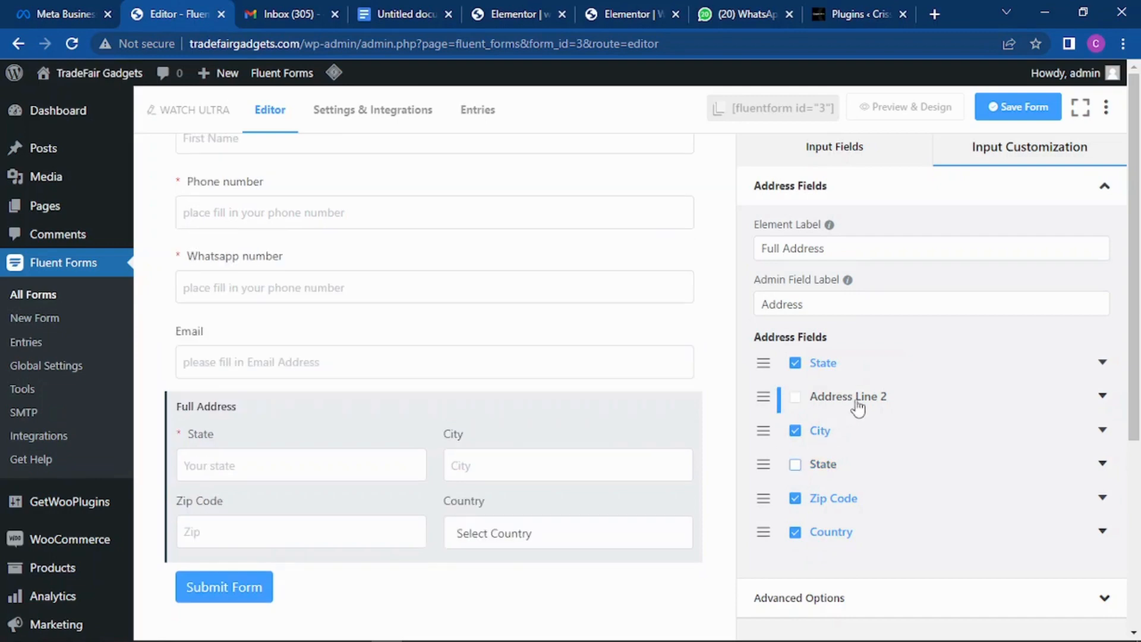
pyautogui.scroll(-2, 891, 392)
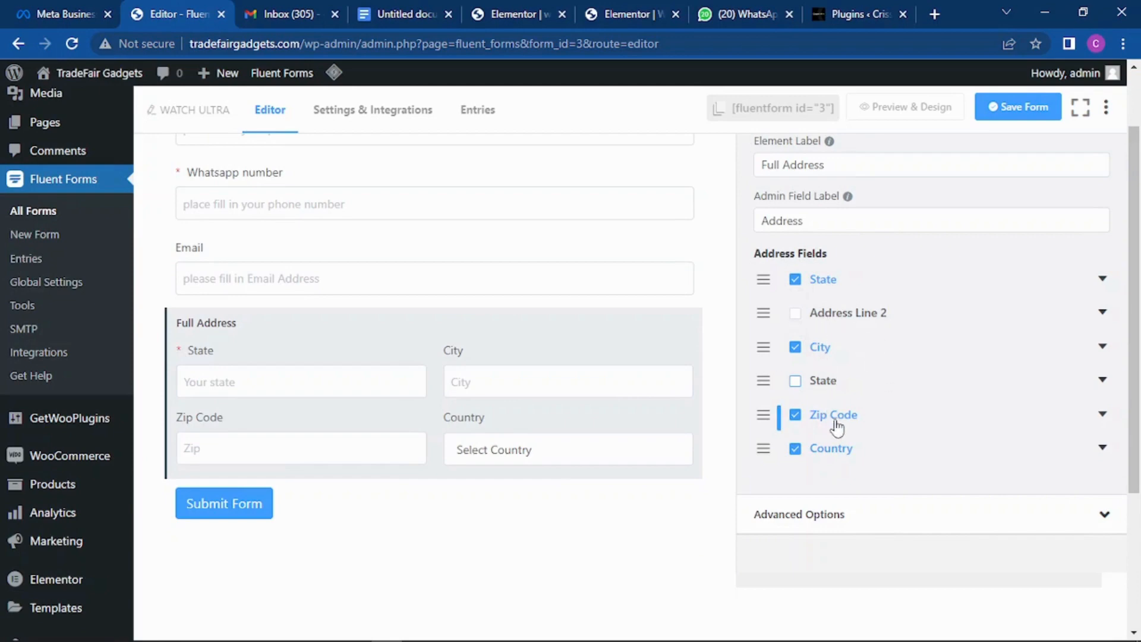
# Step: Turn Zip Code into a required 'Full Address' sub-field with placeholder 'Please fill in your house address'
pyautogui.click(1103, 414)
pyautogui.moveTo(966, 456); pyautogui.dragTo(888, 458)
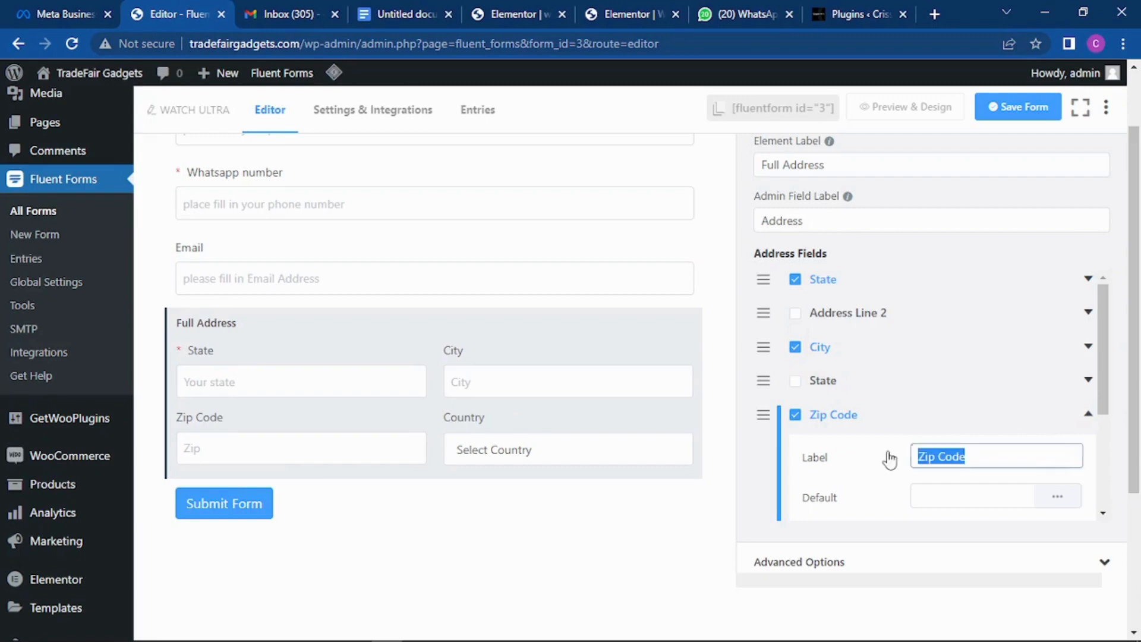
pyautogui.write('Fu')
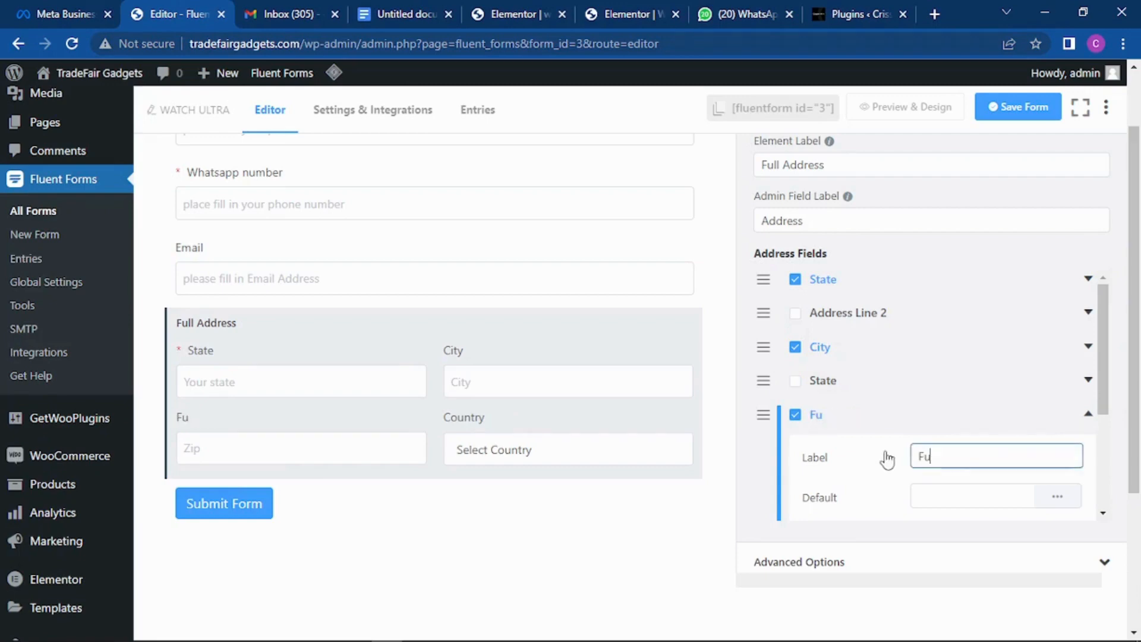
pyautogui.write('ll Address')
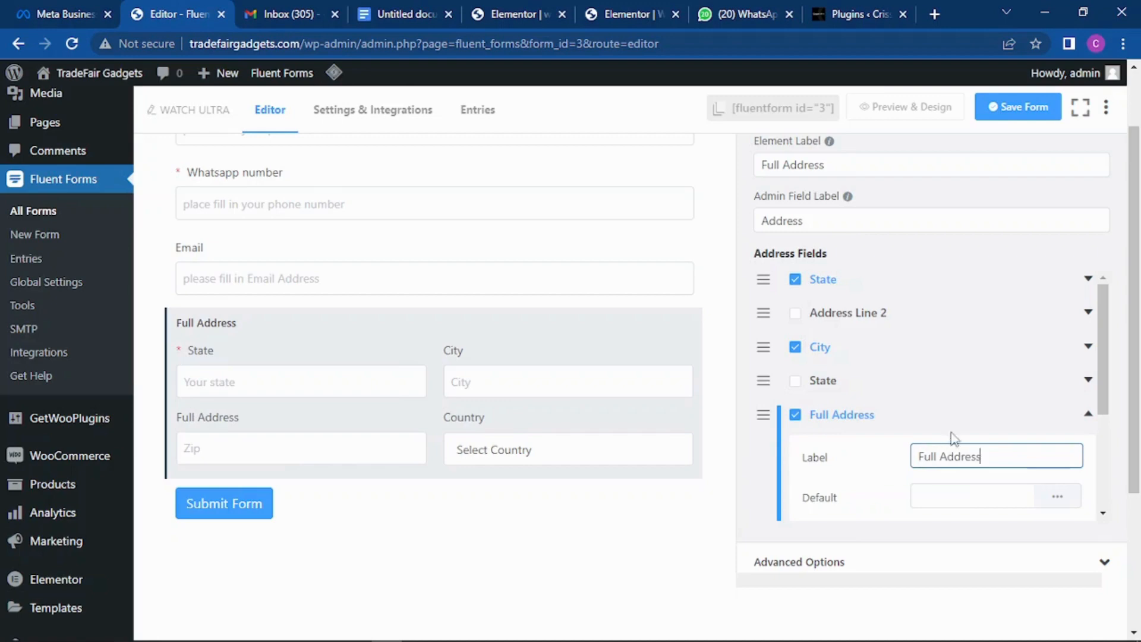
pyautogui.scroll(-3, 974, 380)
pyautogui.moveTo(970, 370); pyautogui.dragTo(916, 370)
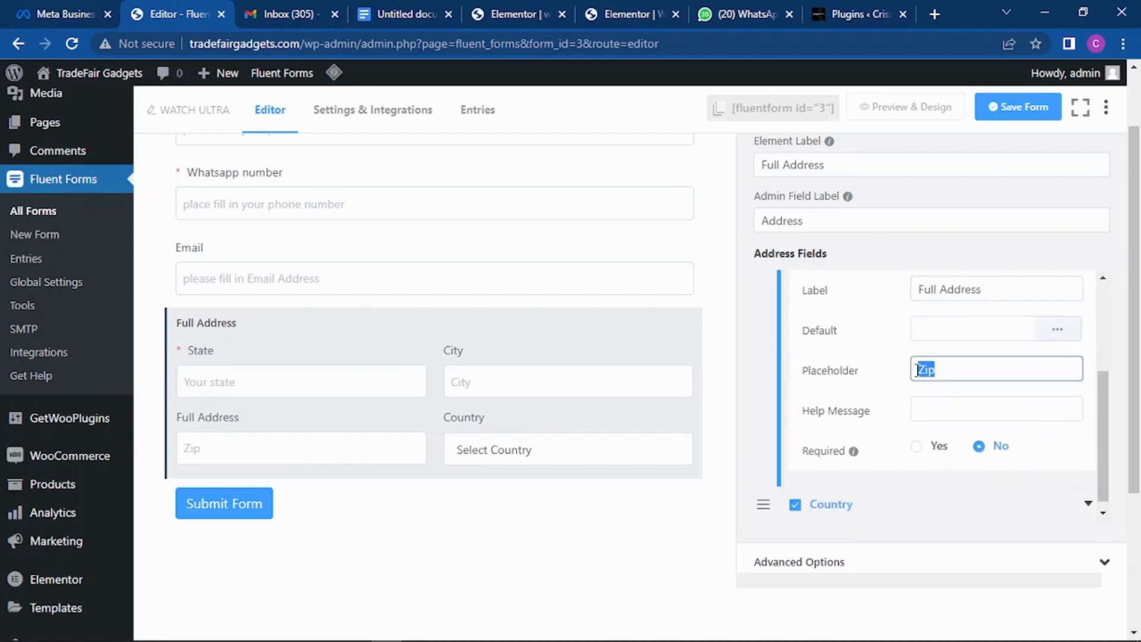
pyautogui.write('Please fi')
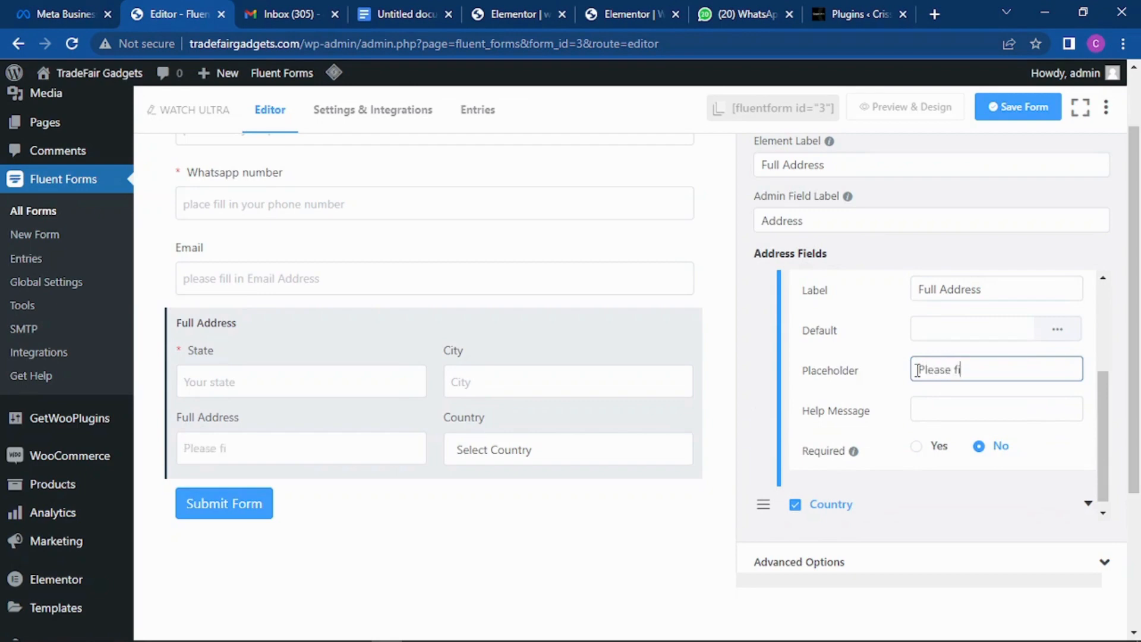
pyautogui.write('ll in your full')
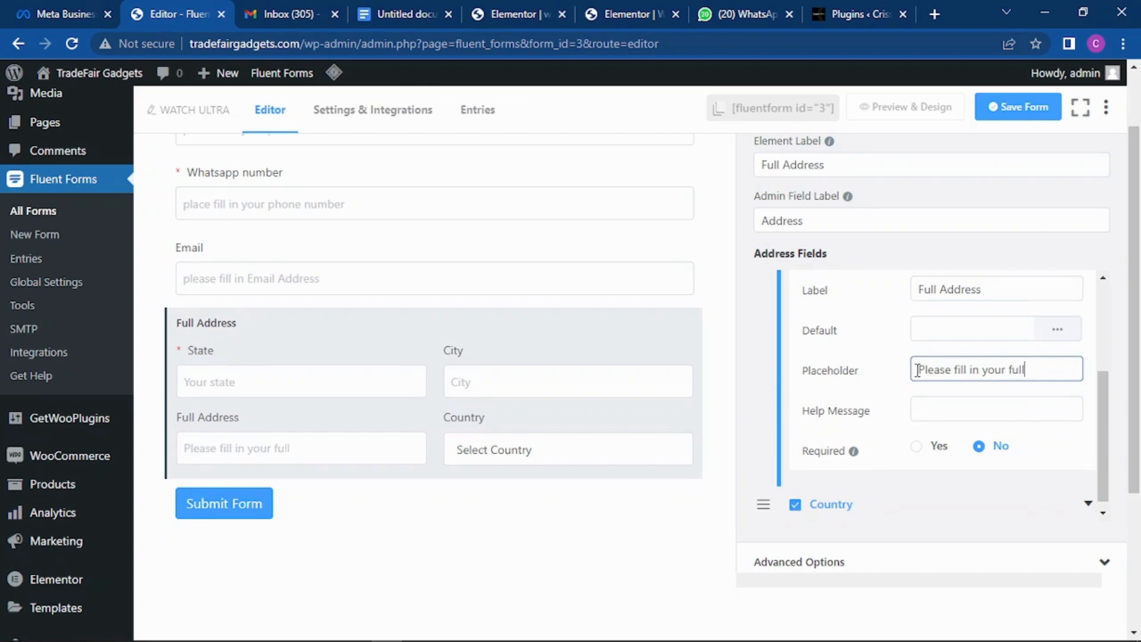
pyautogui.write(' add')
pyautogui.press('BackSpace')
pyautogui.press('BackSpace')
pyautogui.press('BackSpace')
pyautogui.write('house addresss')
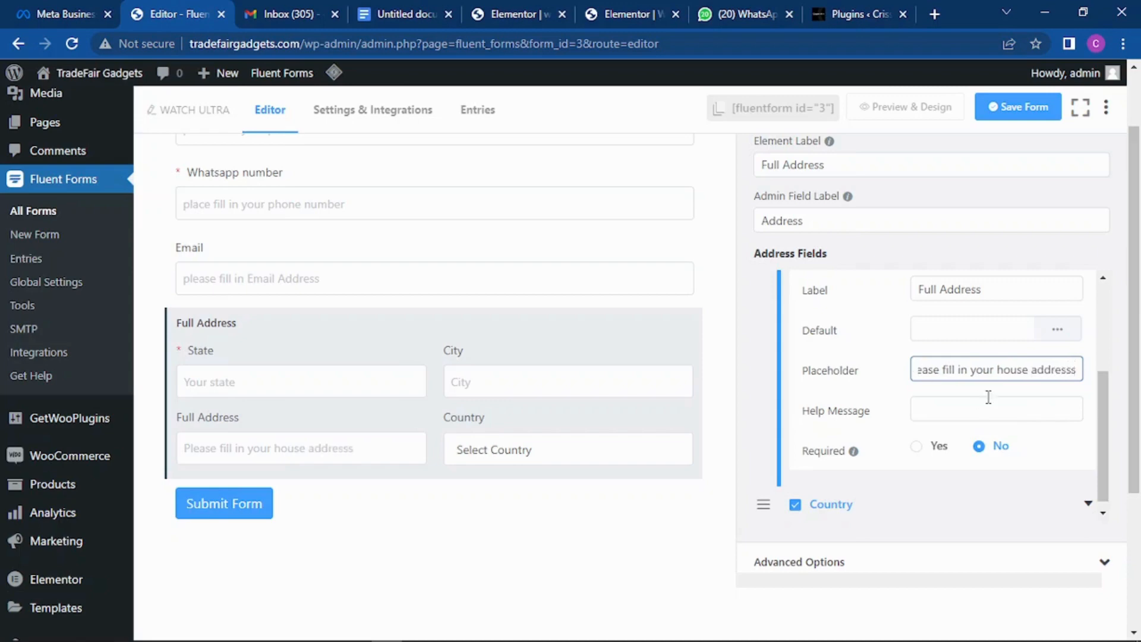
pyautogui.click(916, 446)
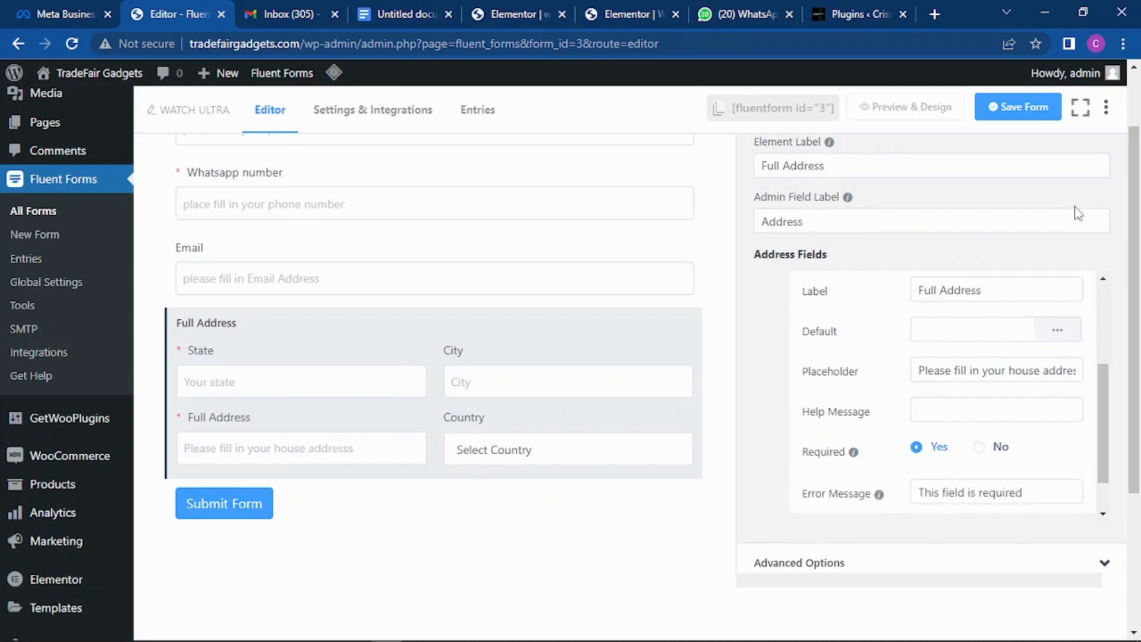
pyautogui.scroll(2, 1092, 217)
pyautogui.click(1106, 202)
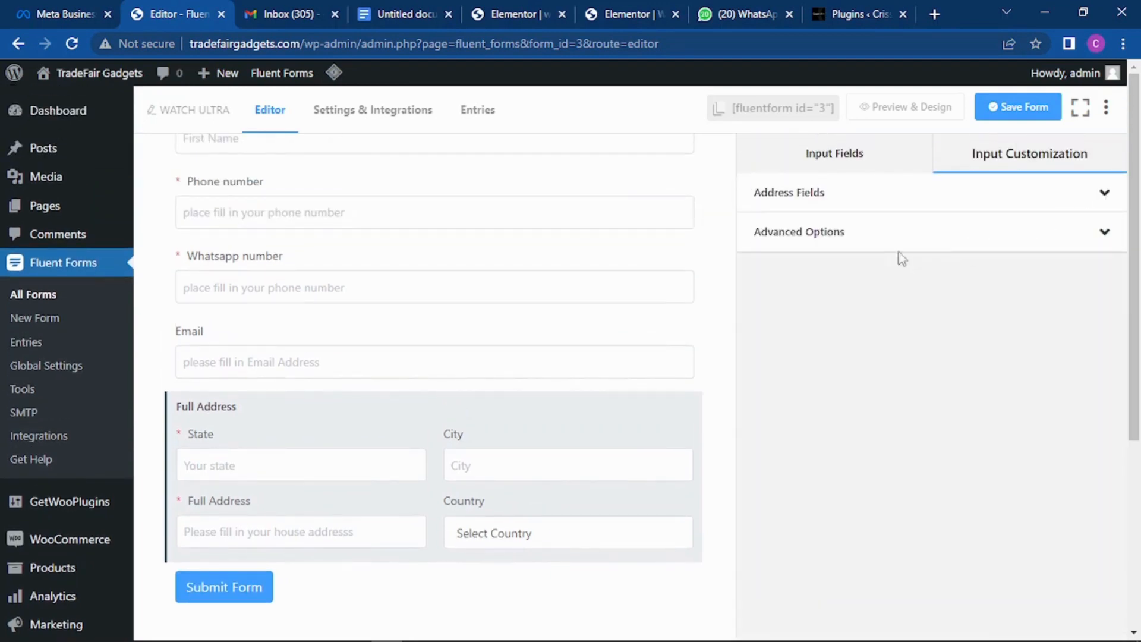
pyautogui.click(361, 416)
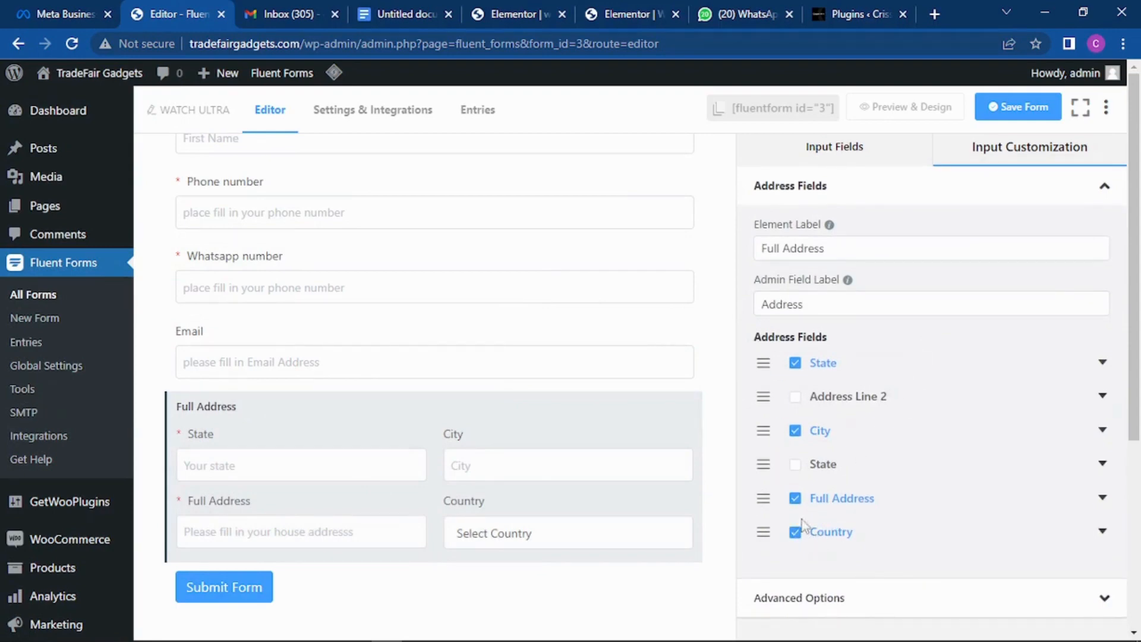
# Step: Relabel the Country sub-field 'Nearest bus stop'
pyautogui.click(1101, 531)
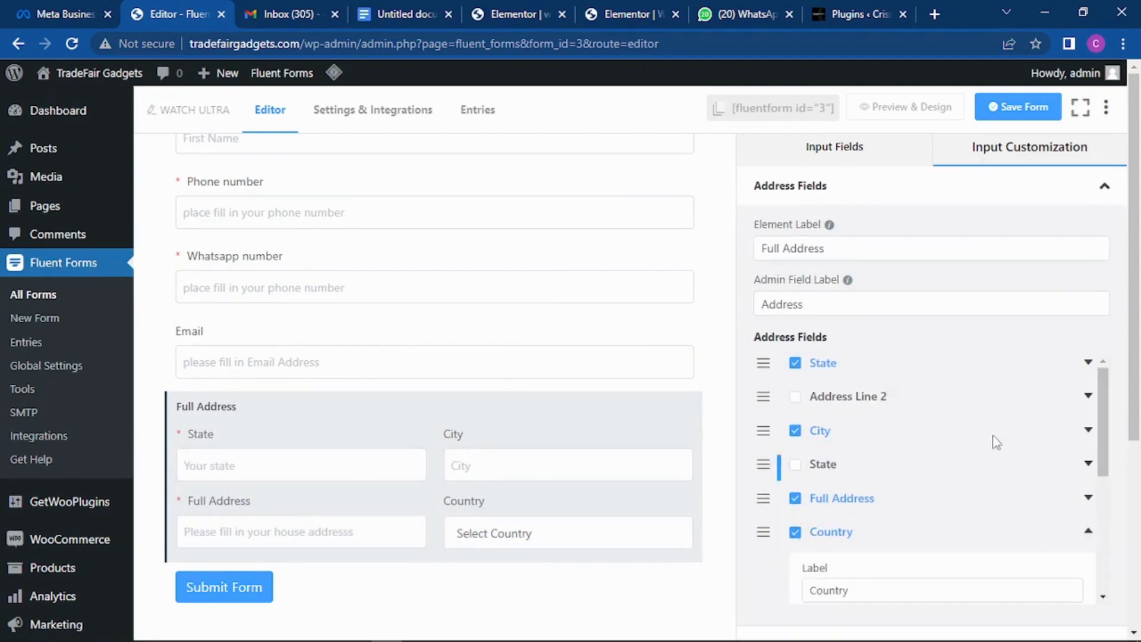
pyautogui.scroll(-5, 930, 364)
pyautogui.scroll(2, 895, 389)
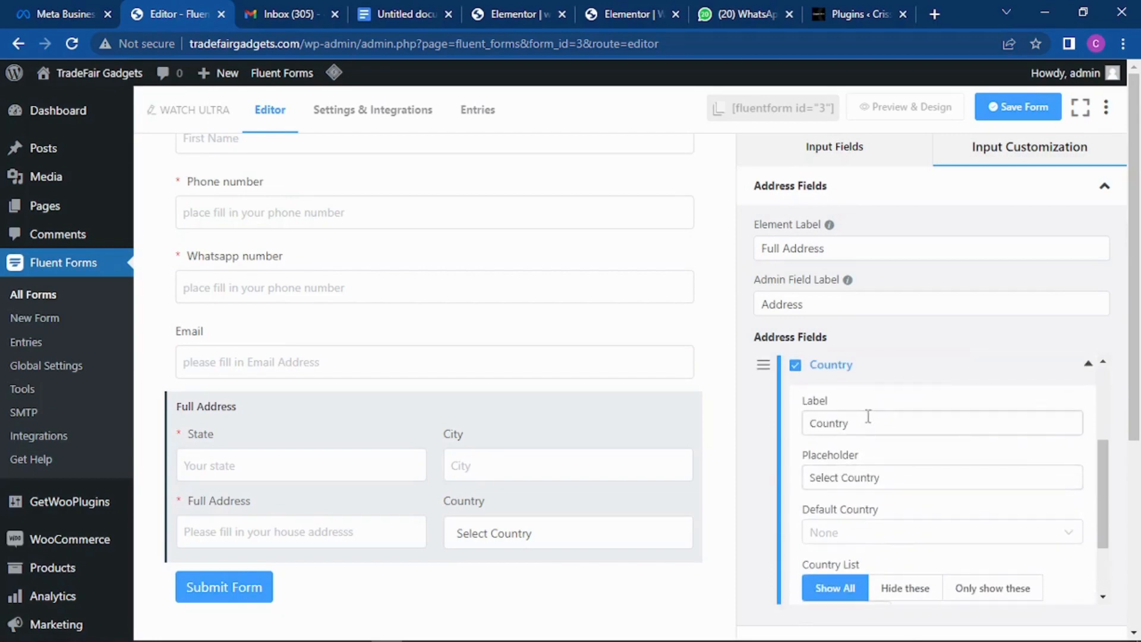
pyautogui.scroll(2, 867, 416)
pyautogui.moveTo(891, 507); pyautogui.dragTo(801, 508)
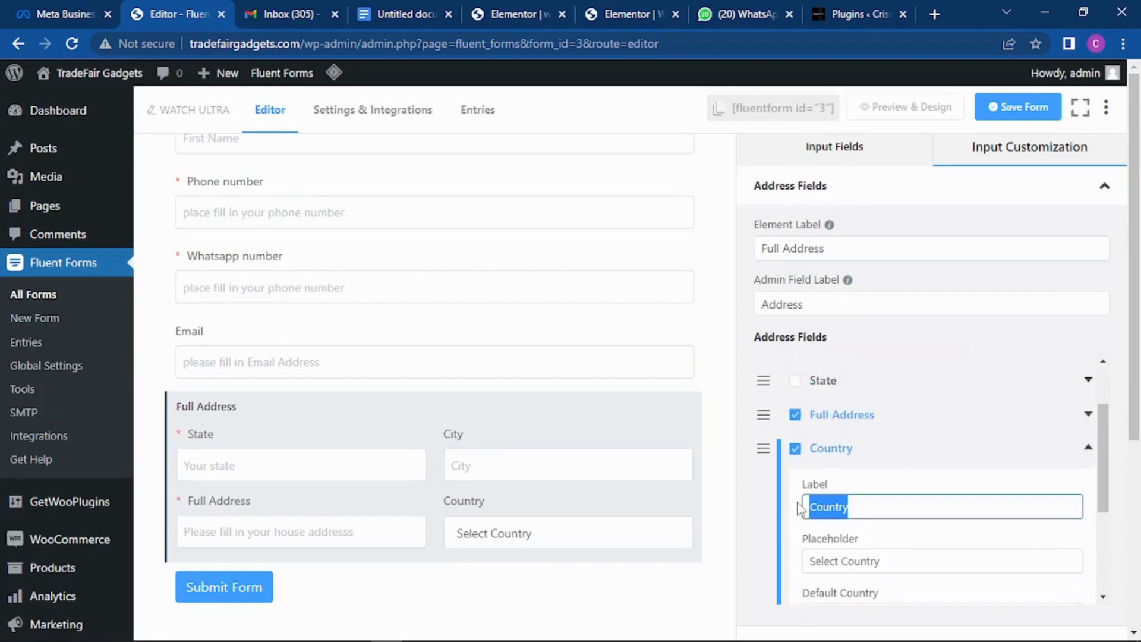
pyautogui.write('Nearest')
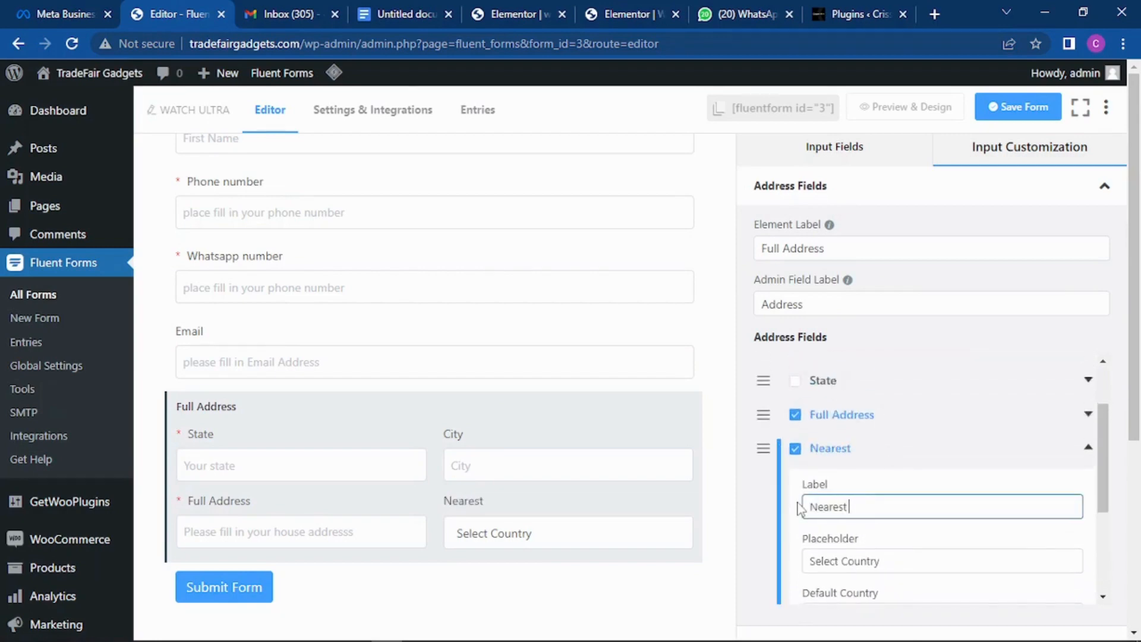
pyautogui.write(' bus stop')
# Step: Give Nearest bus stop placeholder 'Your bus stop', make it required, and save the form
pyautogui.scroll(-5, 875, 448)
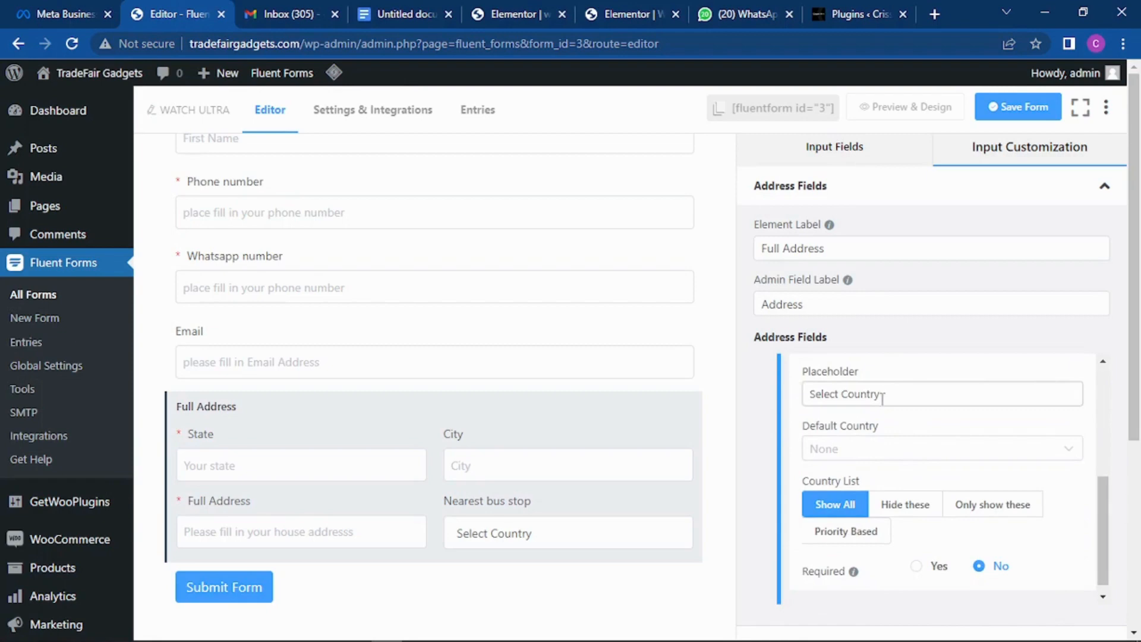
pyautogui.moveTo(885, 393); pyautogui.dragTo(804, 395)
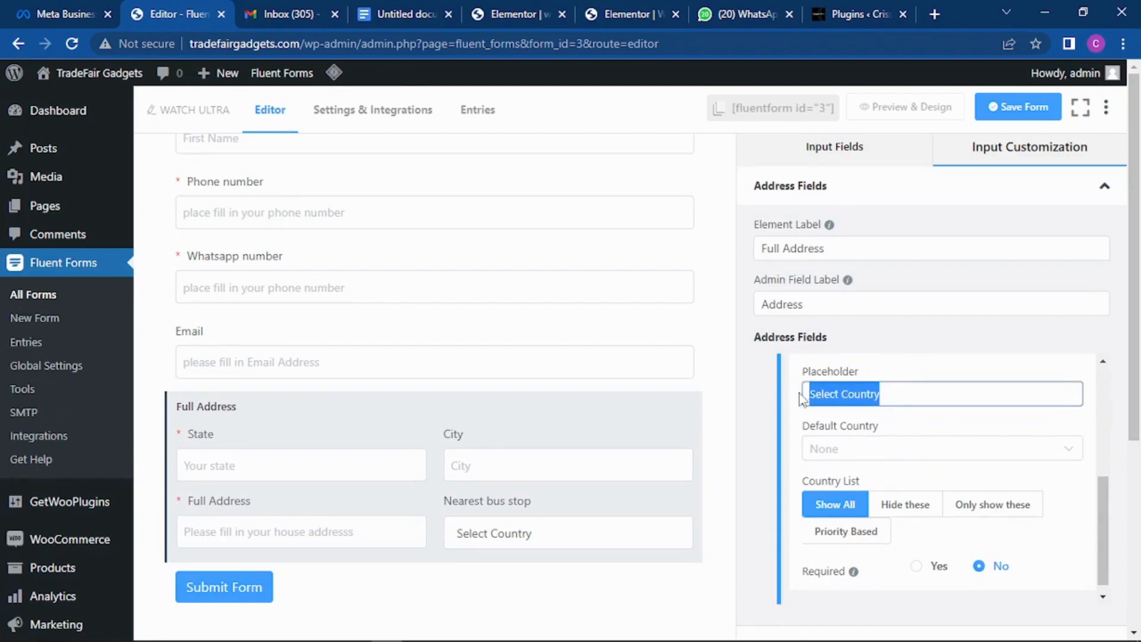
pyautogui.write('Your bus s')
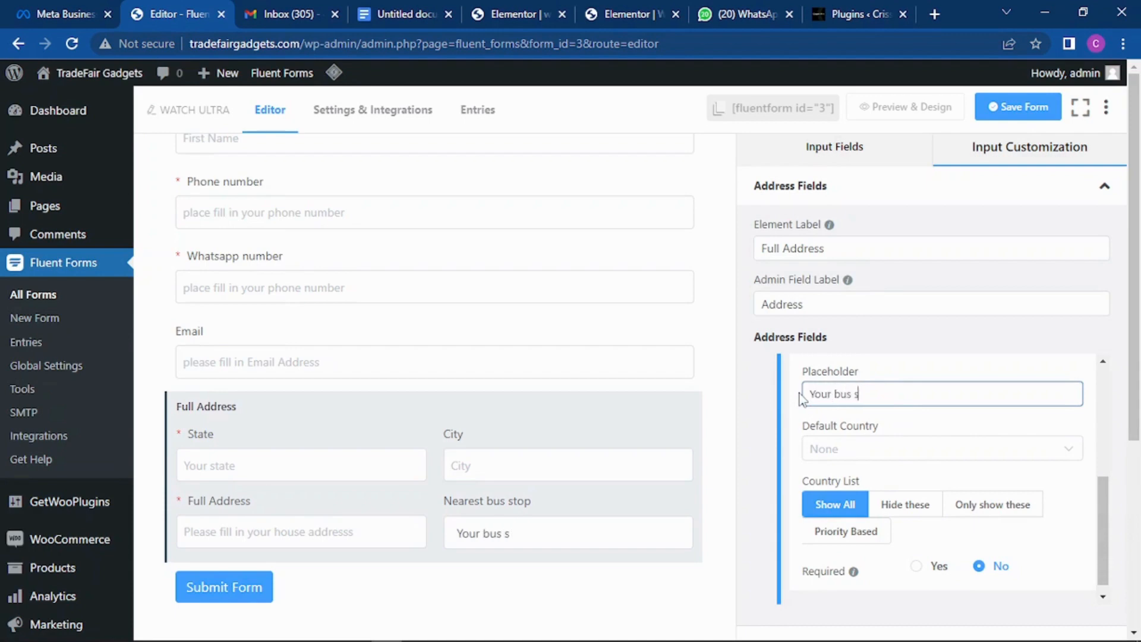
pyautogui.write('top')
pyautogui.scroll(-1, 873, 401)
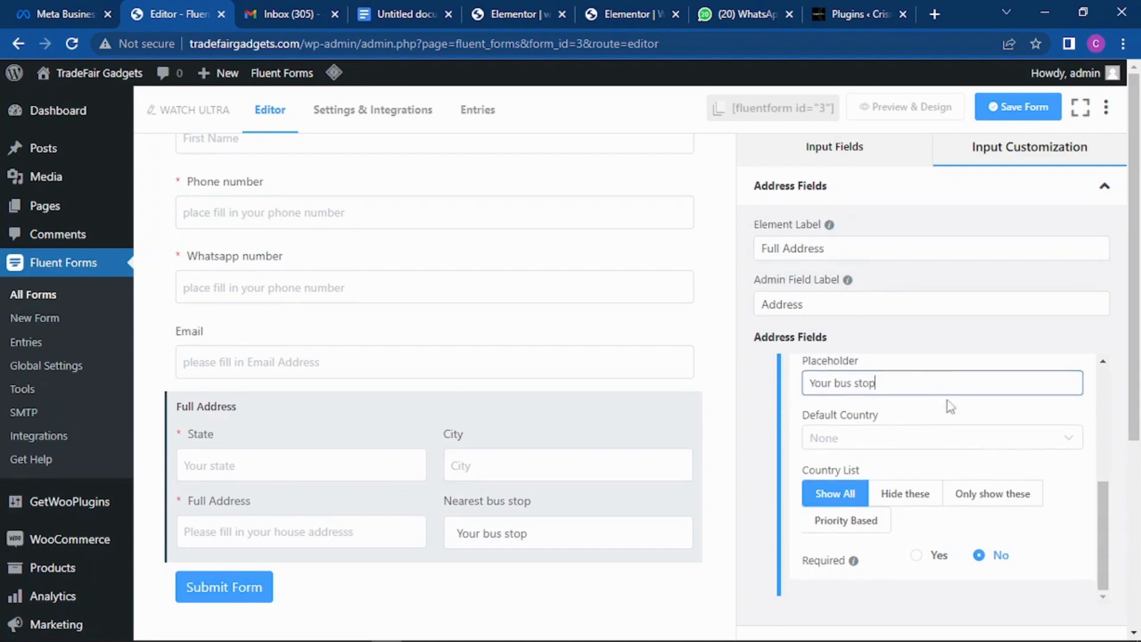
pyautogui.click(916, 555)
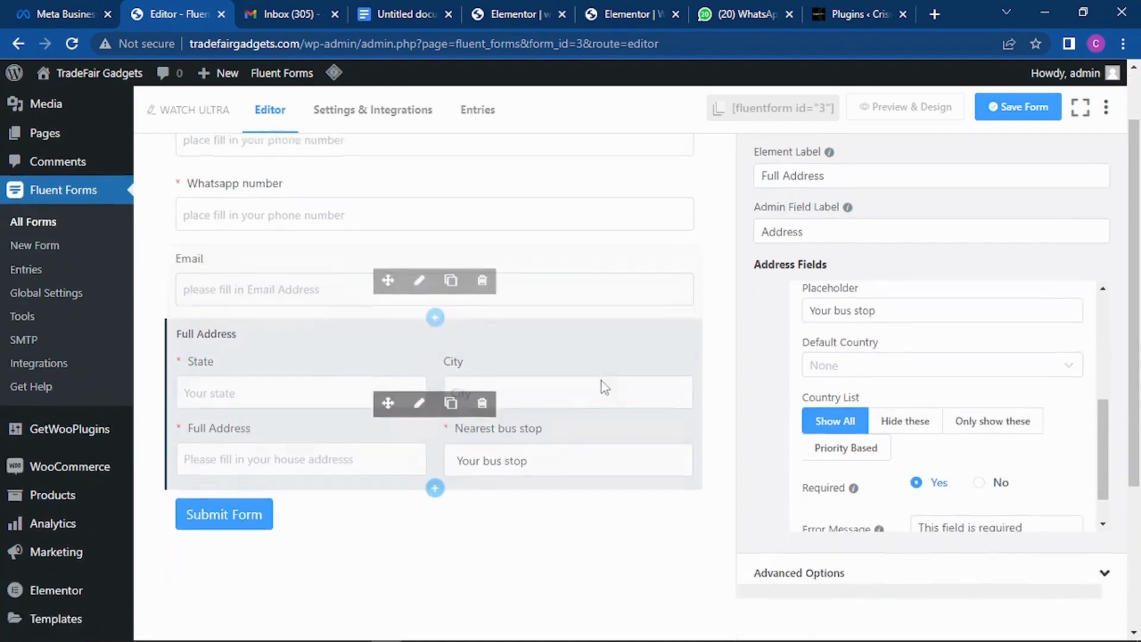
pyautogui.scroll(4, 532, 257)
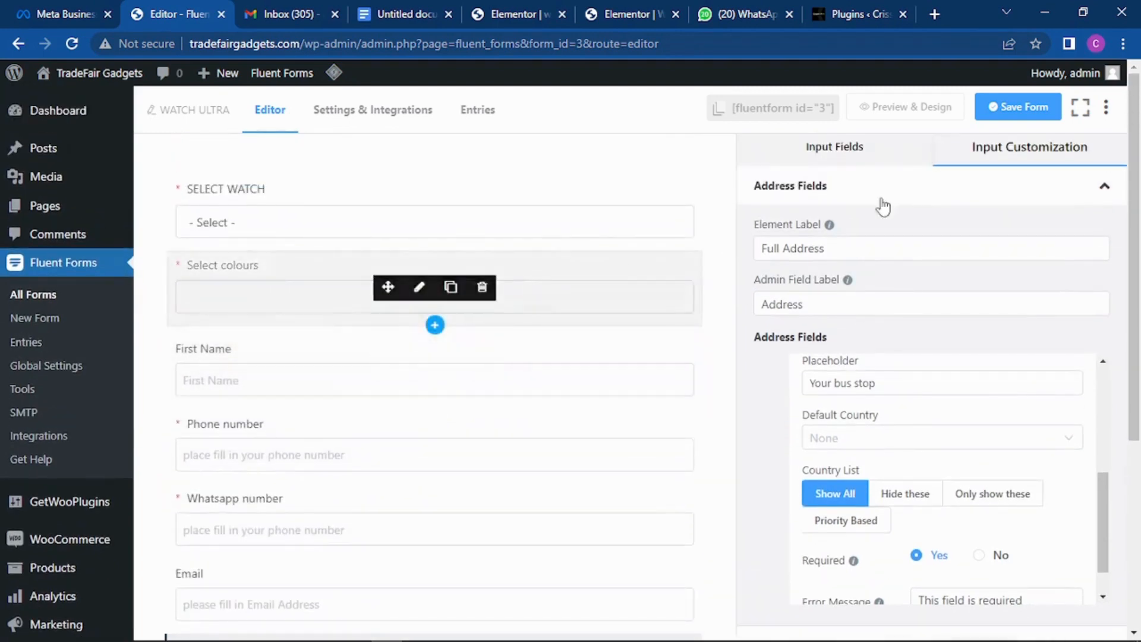
pyautogui.click(1017, 106)
# Step: Add a single-line Text Input field, then delete it
pyautogui.scroll(-1, 888, 233)
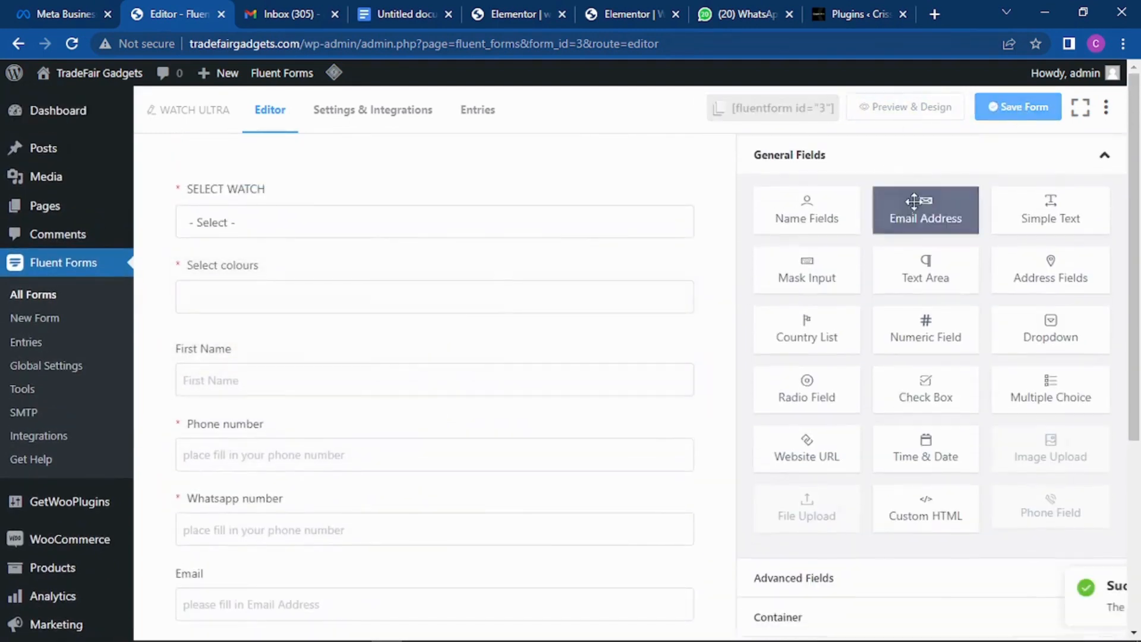
pyautogui.scroll(-2, 463, 319)
pyautogui.scroll(-1, 441, 327)
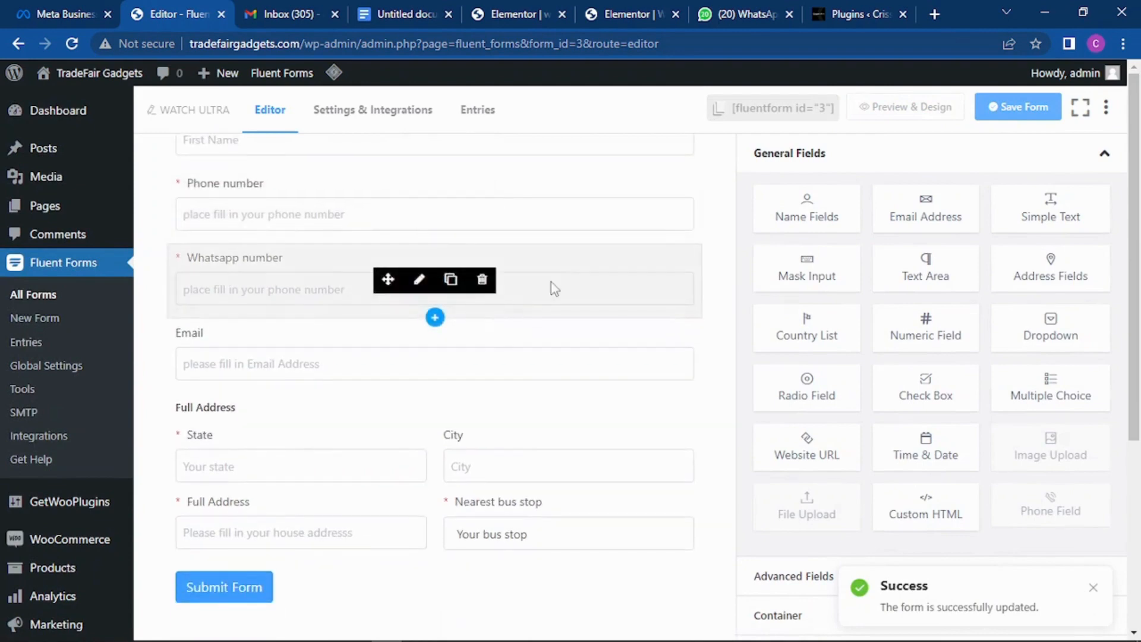
pyautogui.click(1053, 202)
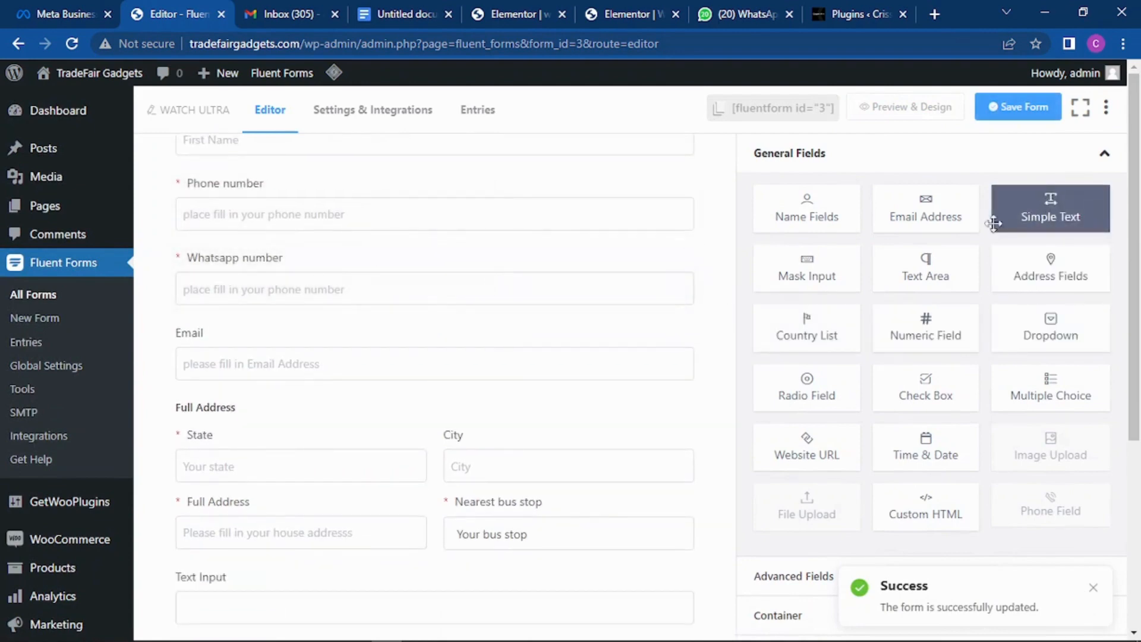
pyautogui.scroll(-3, 333, 331)
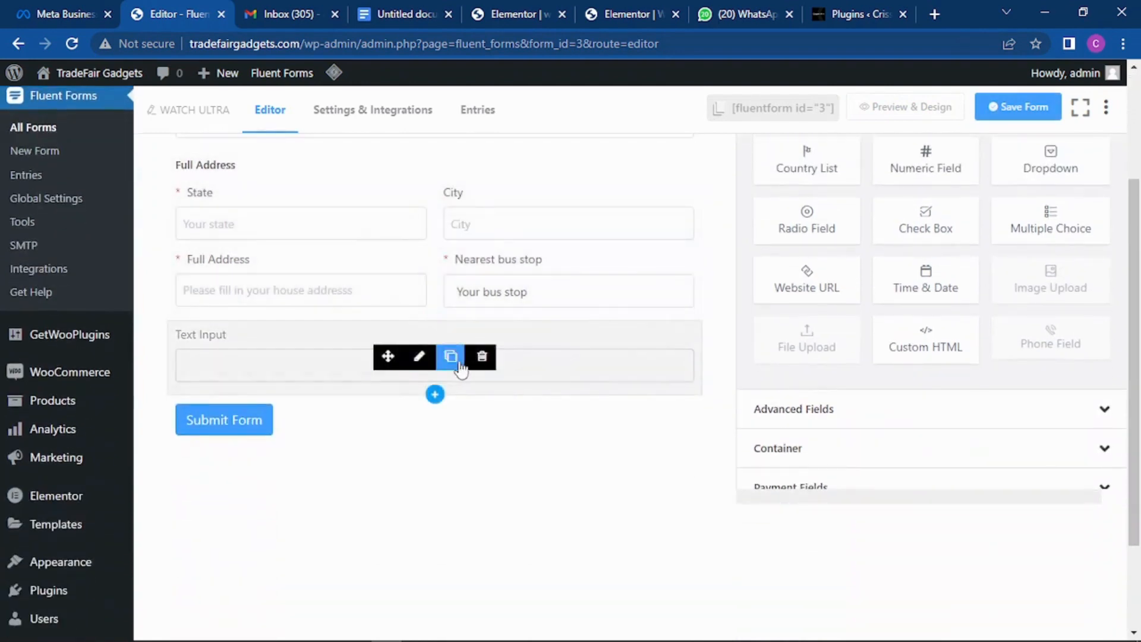
pyautogui.click(482, 356)
pyautogui.click(658, 267)
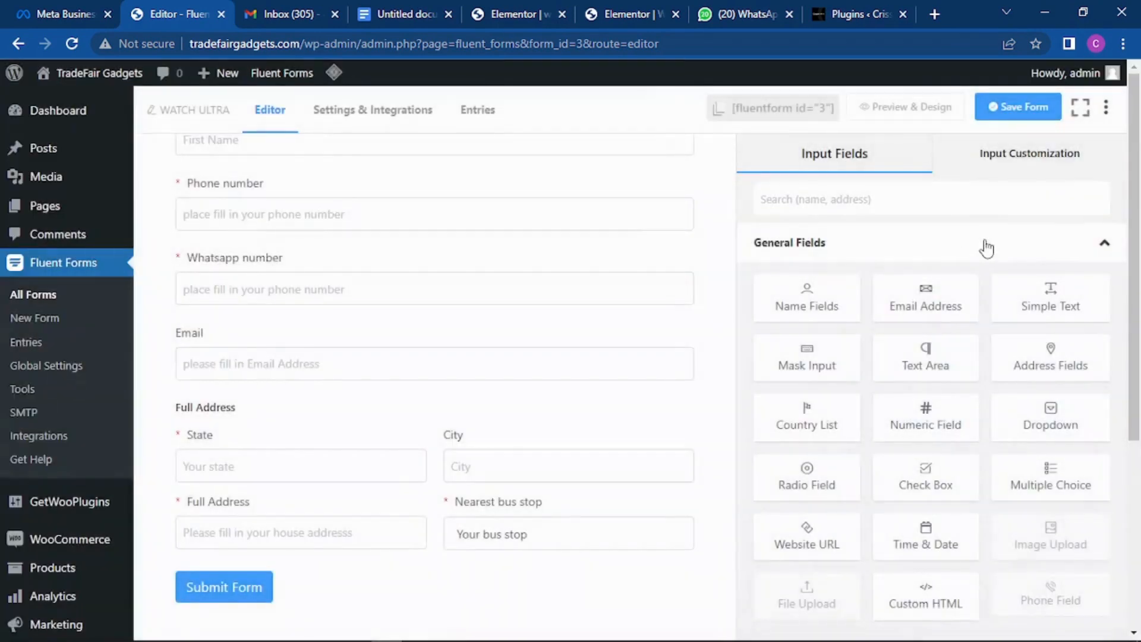
# Step: Add a Text Area below the address block and label it 'Message'
pyautogui.click(925, 355)
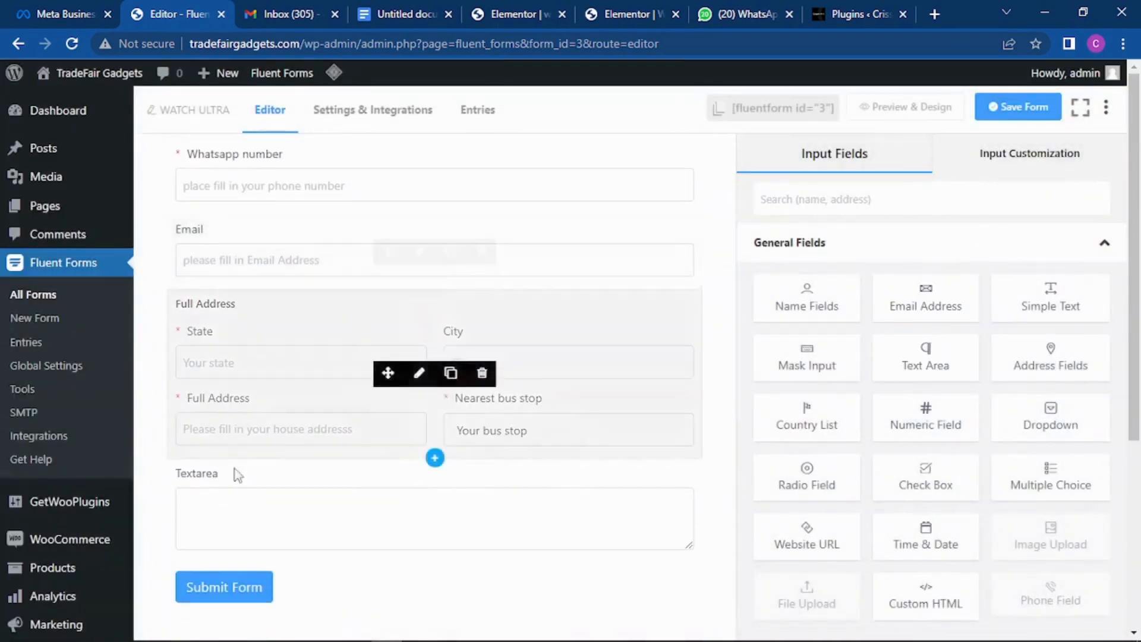
pyautogui.click(243, 489)
pyautogui.moveTo(811, 257); pyautogui.dragTo(730, 260)
pyautogui.write('Message')
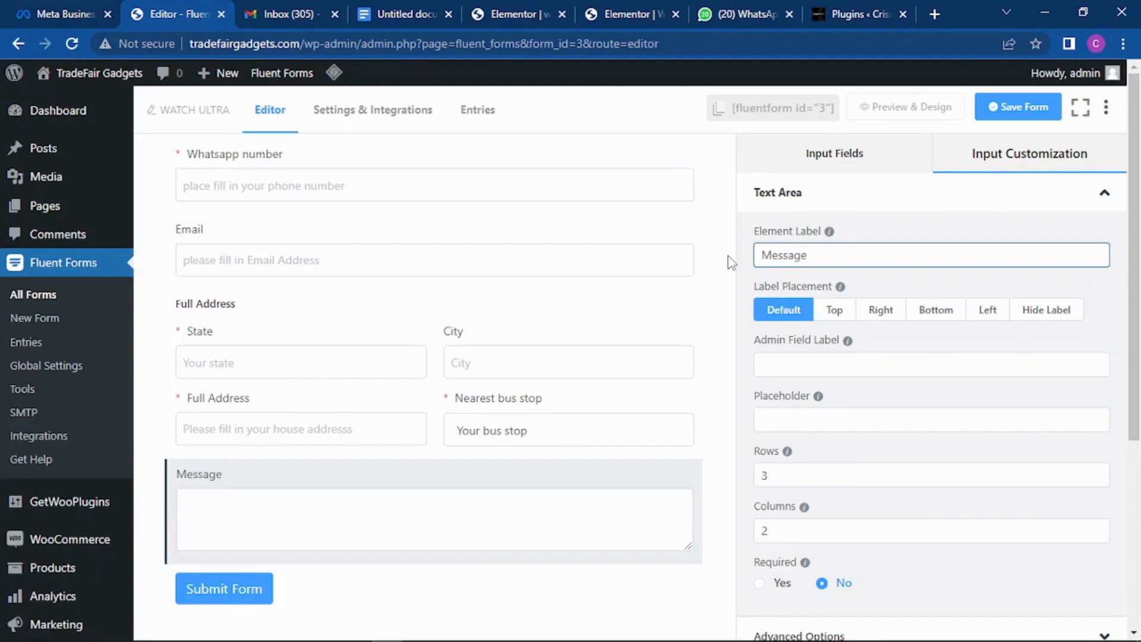
pyautogui.scroll(-1, 898, 291)
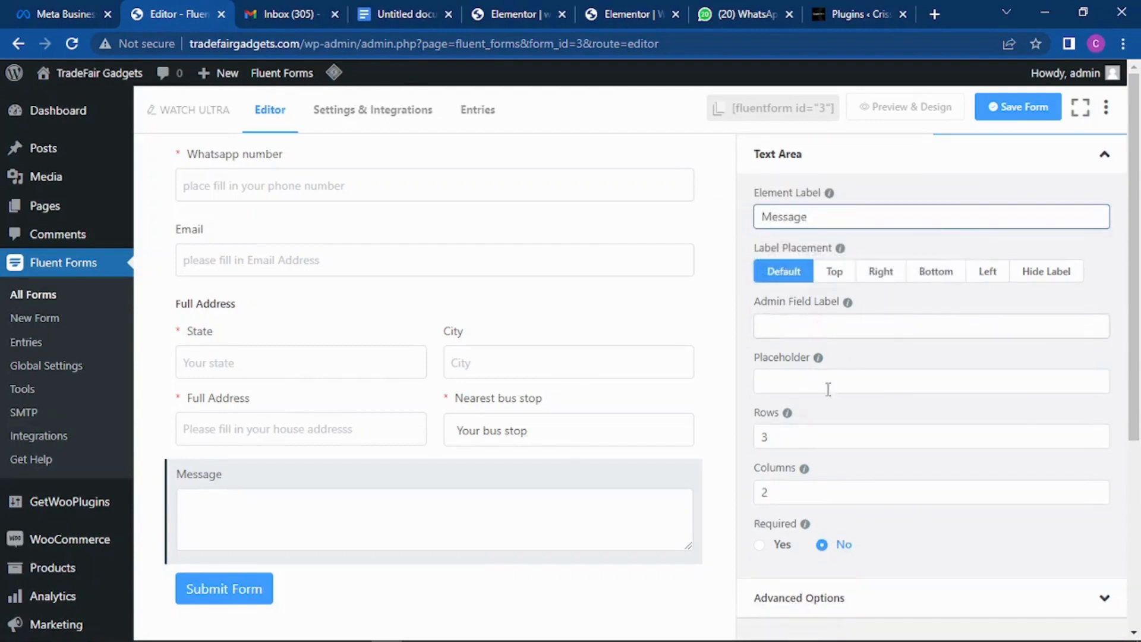
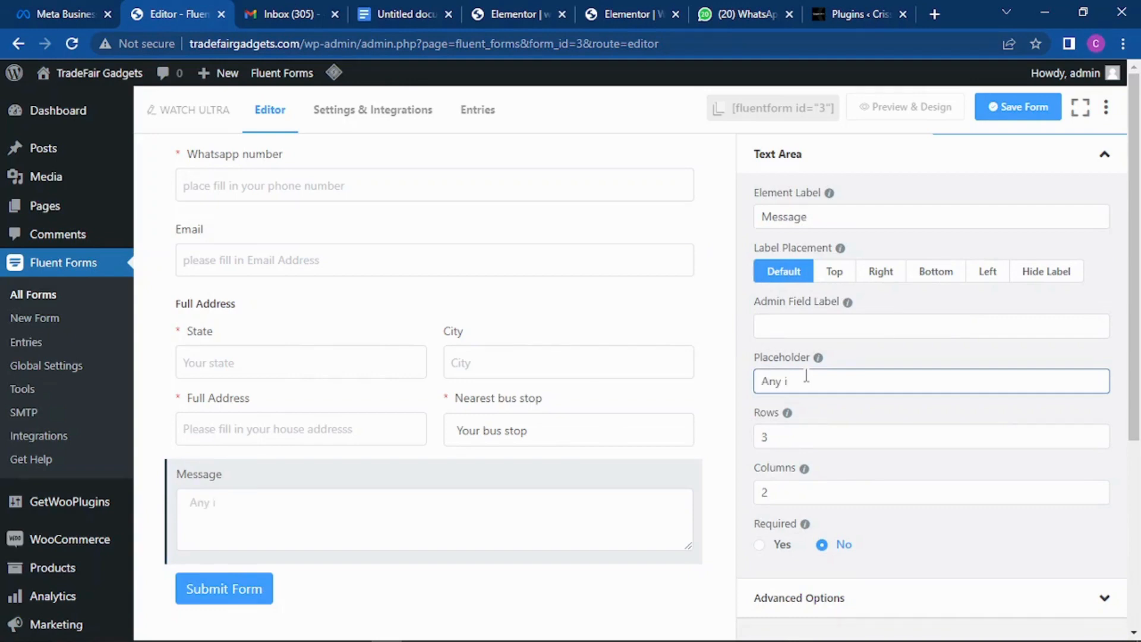
# Step: Finish the Message text area's placeholder 'Any other instructions?'
pyautogui.write('her instructions?')
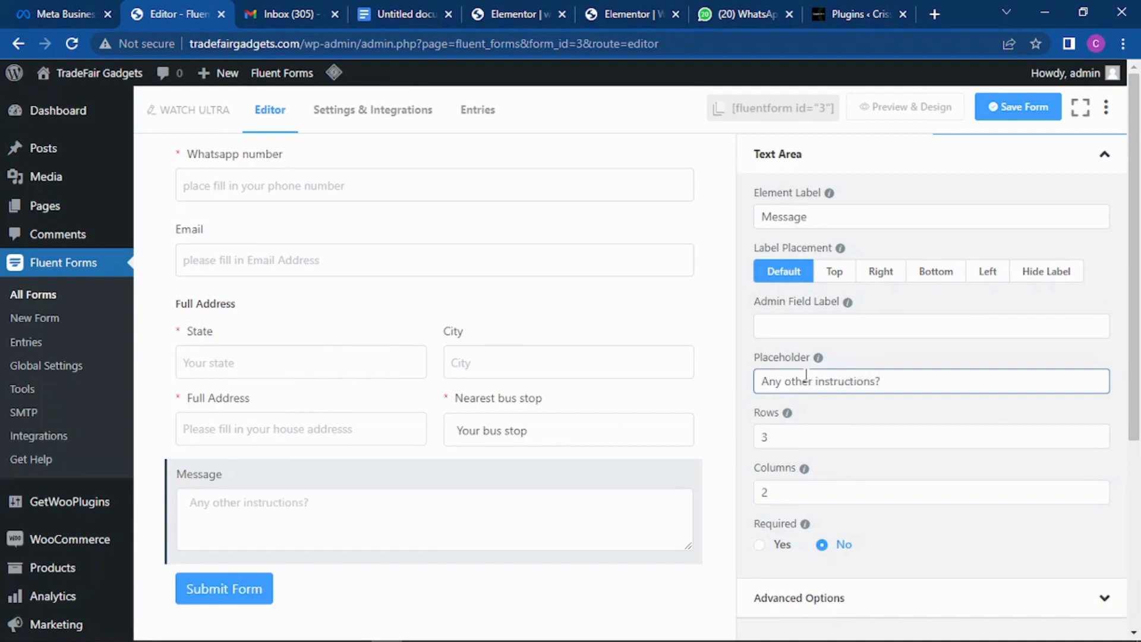
pyautogui.click(845, 445)
pyautogui.scroll(-3, 820, 456)
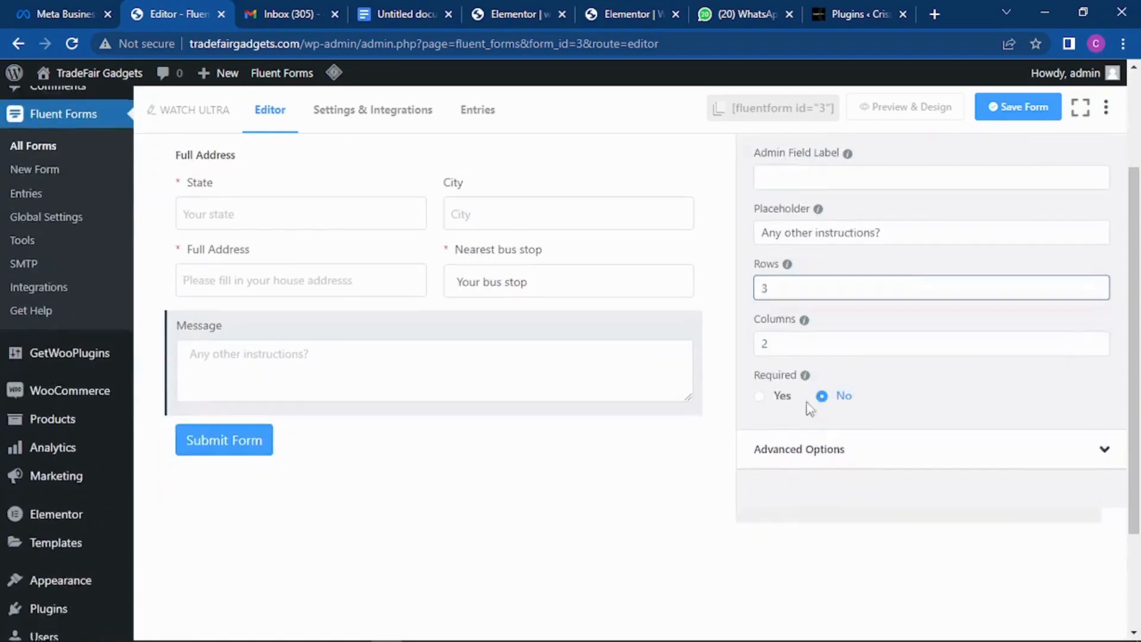
pyautogui.scroll(3, 855, 329)
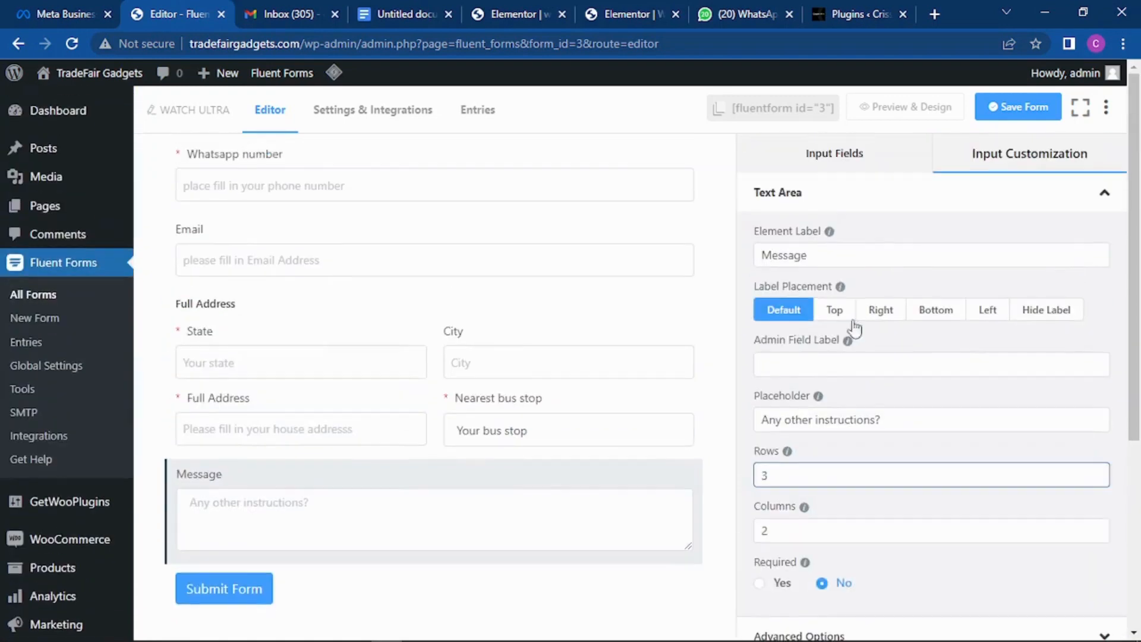
# Step: Relabel the text area 'Message (Optional)'
pyautogui.click(835, 255)
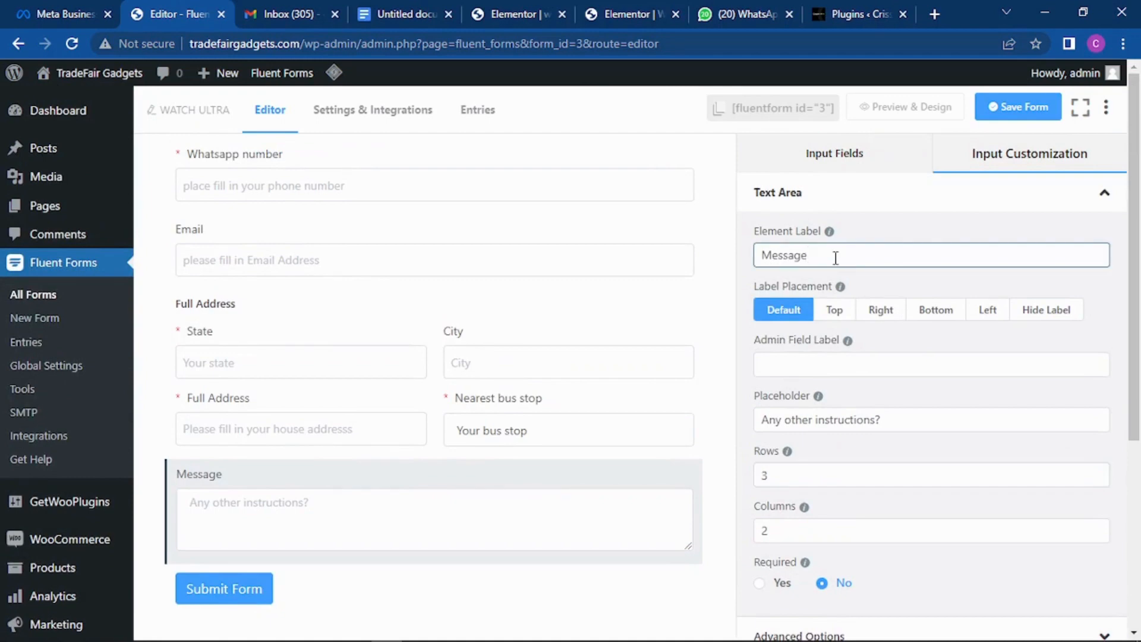
pyautogui.write('Optional)')
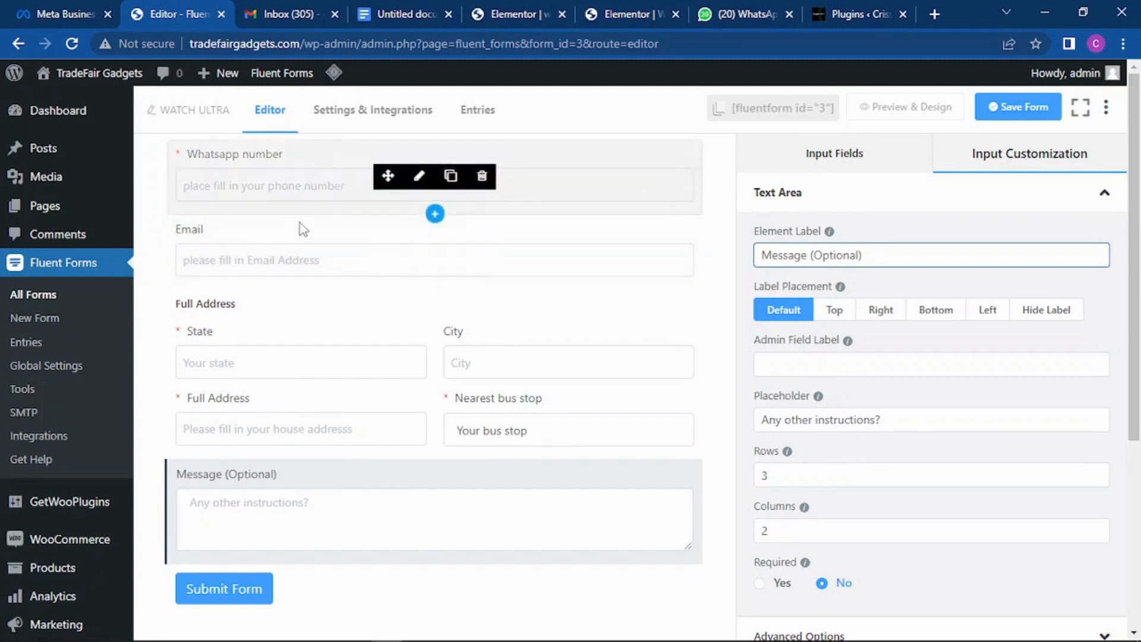
pyautogui.scroll(-2, 320, 238)
pyautogui.scroll(-2, 333, 249)
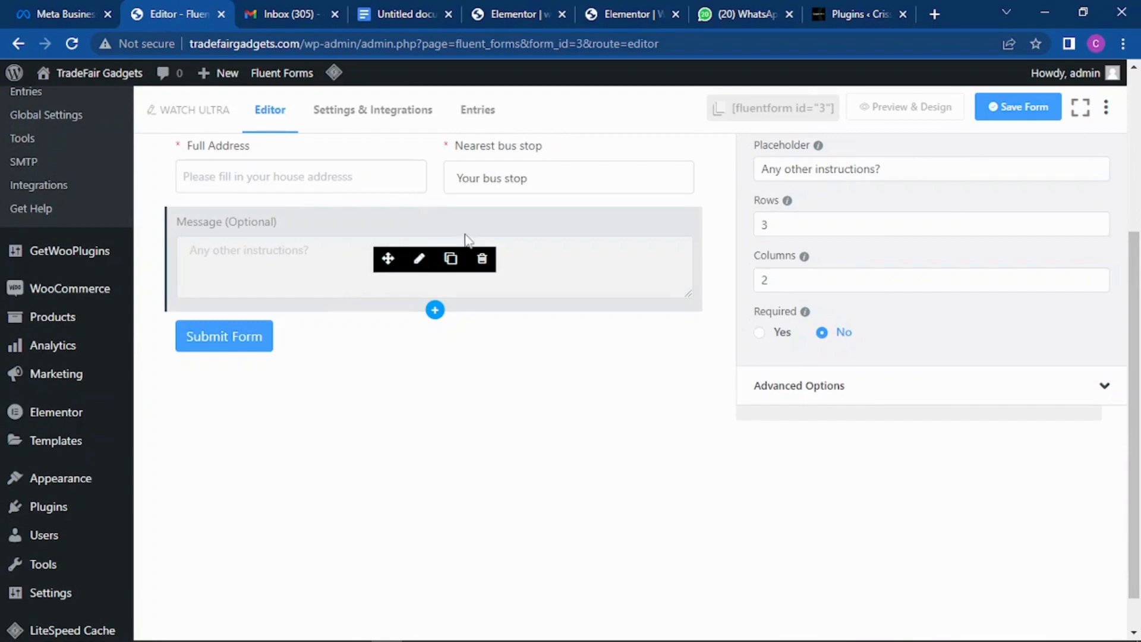
pyautogui.scroll(4, 935, 212)
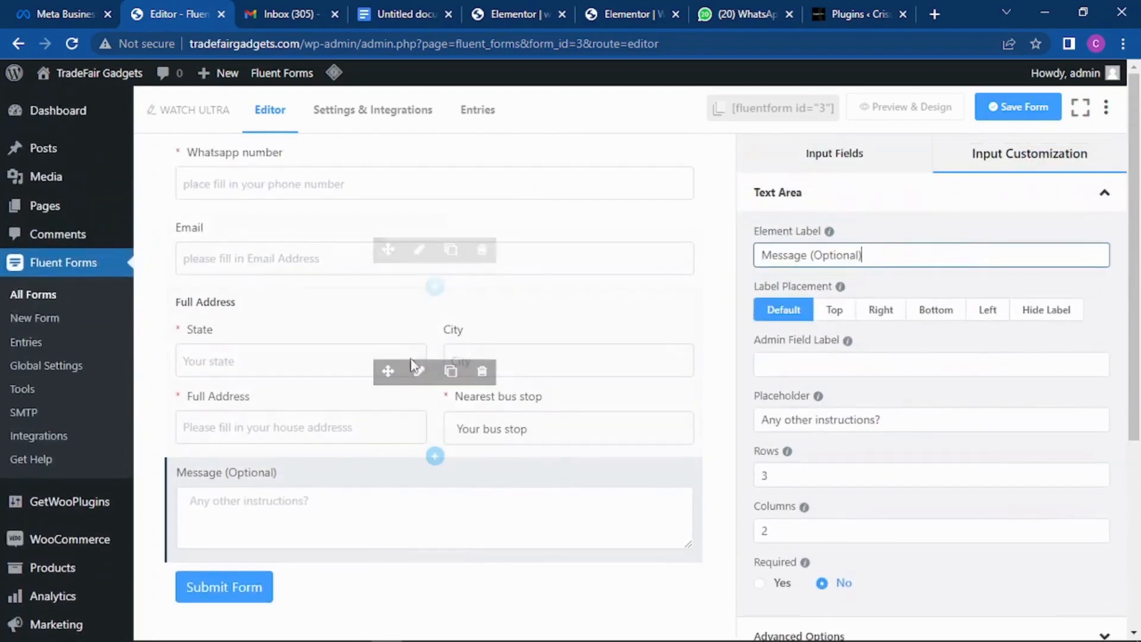
# Step: Save the form, then add a Yes/No Radio Field below the Message box
pyautogui.click(1017, 108)
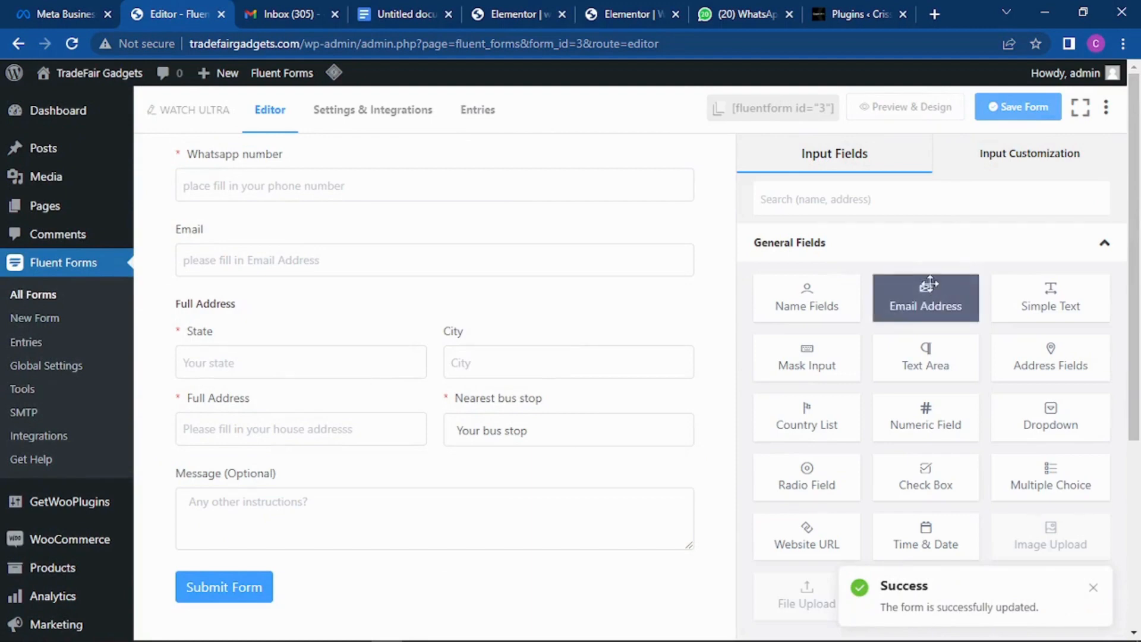
pyautogui.scroll(-2, 939, 279)
pyautogui.scroll(2, 949, 263)
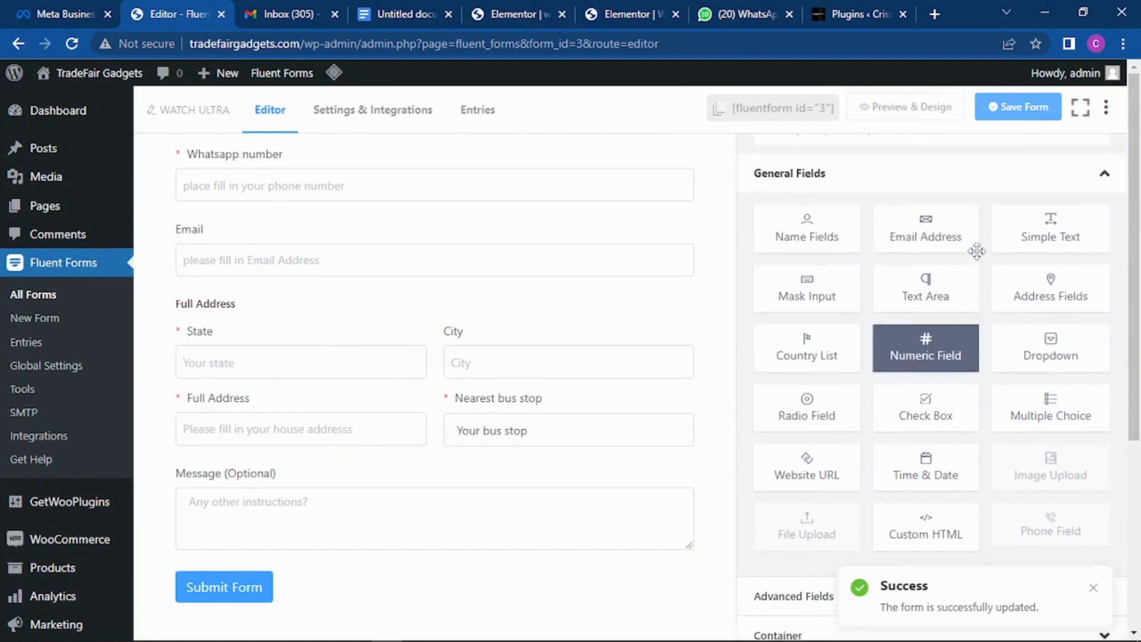
pyautogui.scroll(-2, 943, 272)
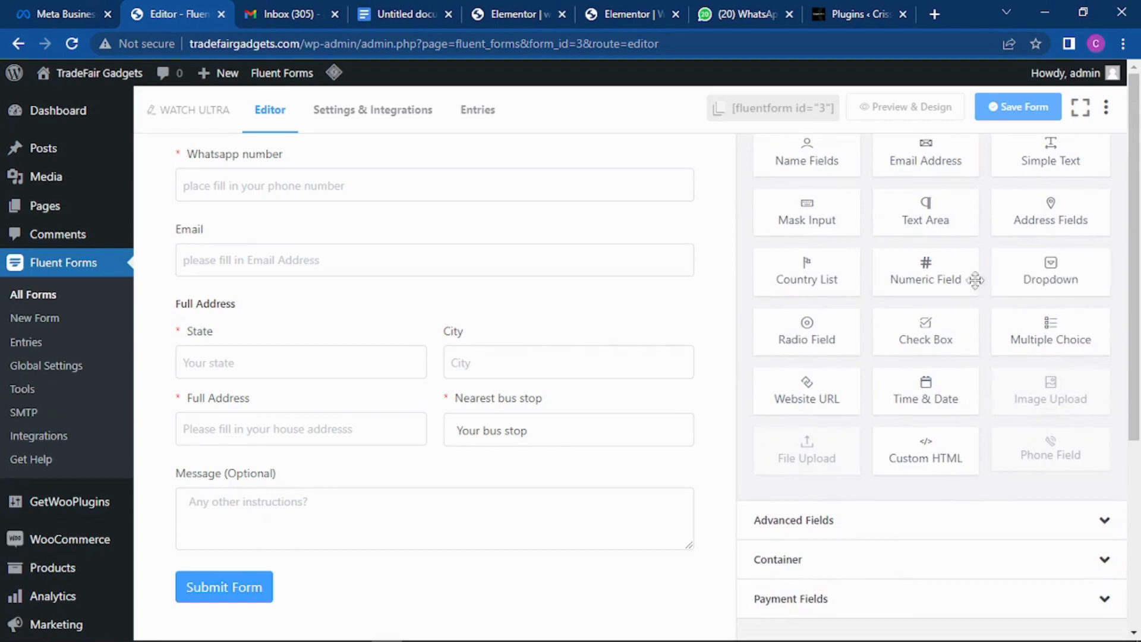
pyautogui.click(796, 331)
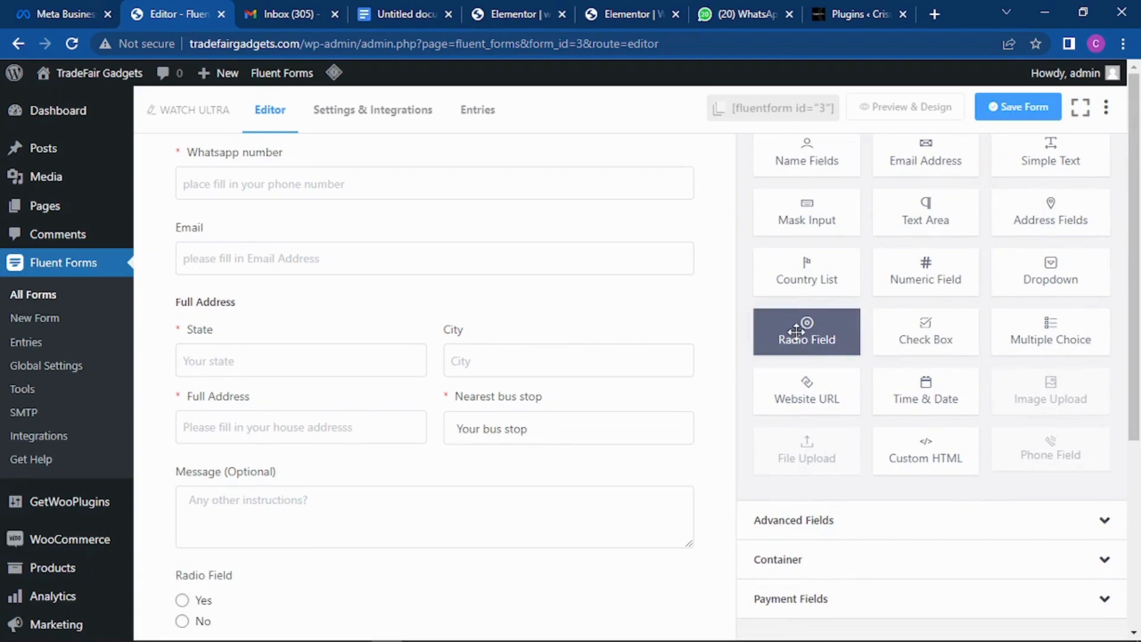
pyautogui.scroll(-2, 511, 369)
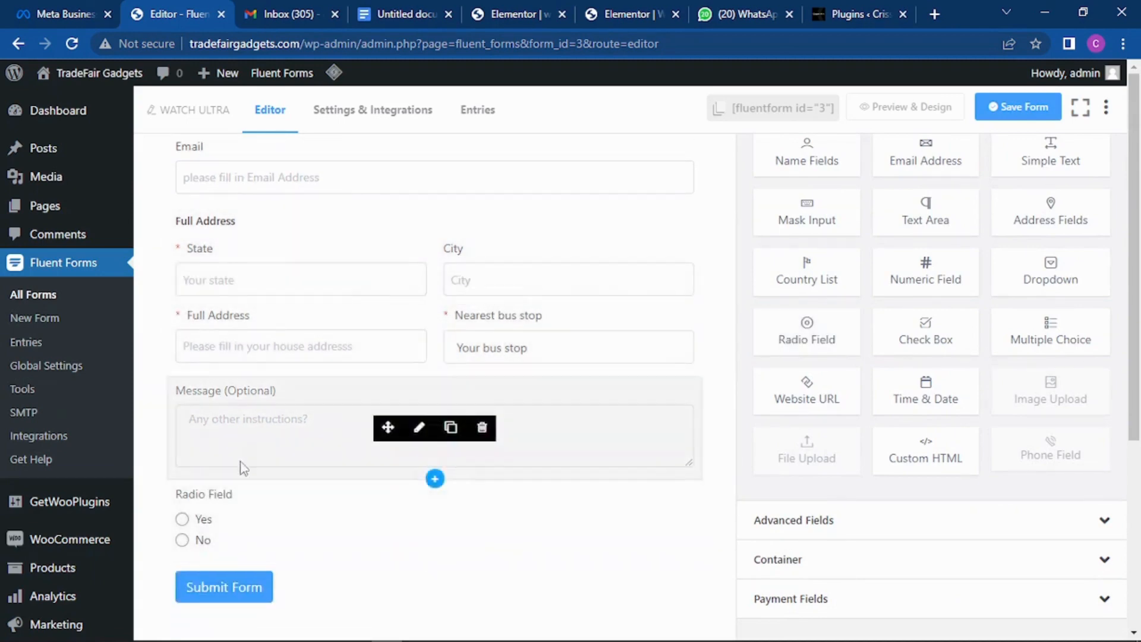
# Step: Change the radio field's label to 'Are you available to receive your order within 1-2 days'
pyautogui.click(245, 531)
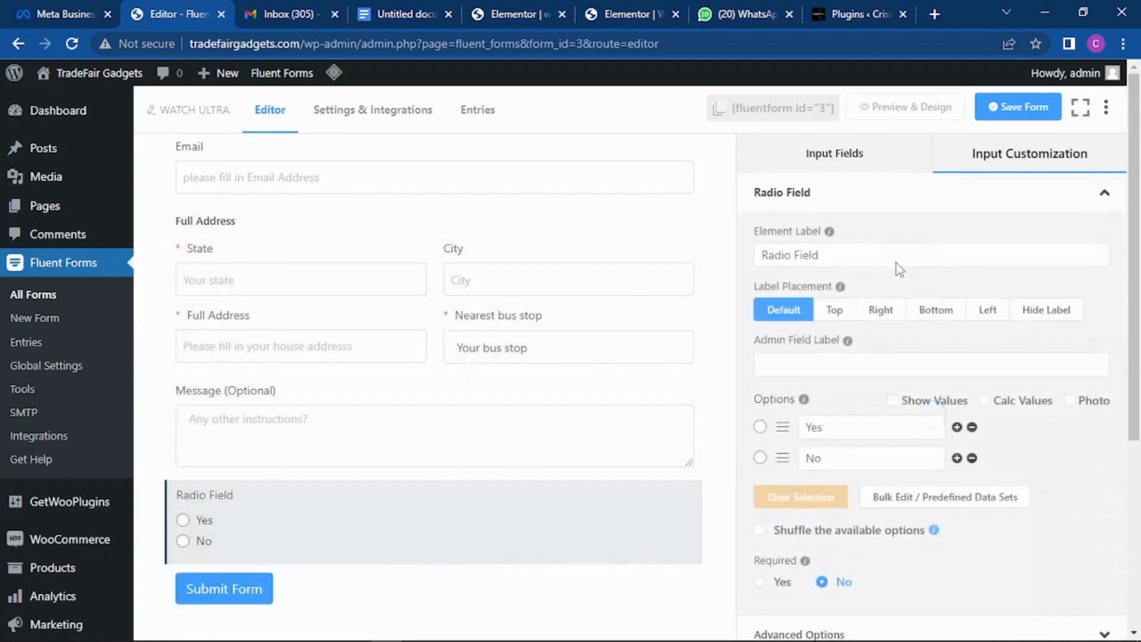
pyautogui.moveTo(820, 257); pyautogui.dragTo(747, 255)
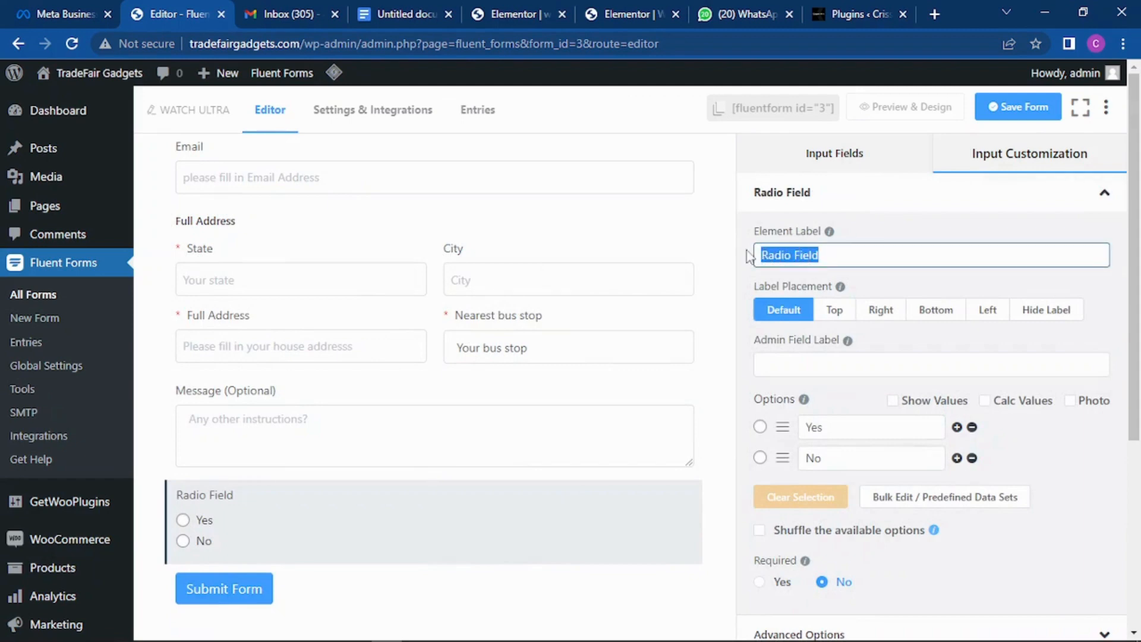
pyautogui.write('Are you av')
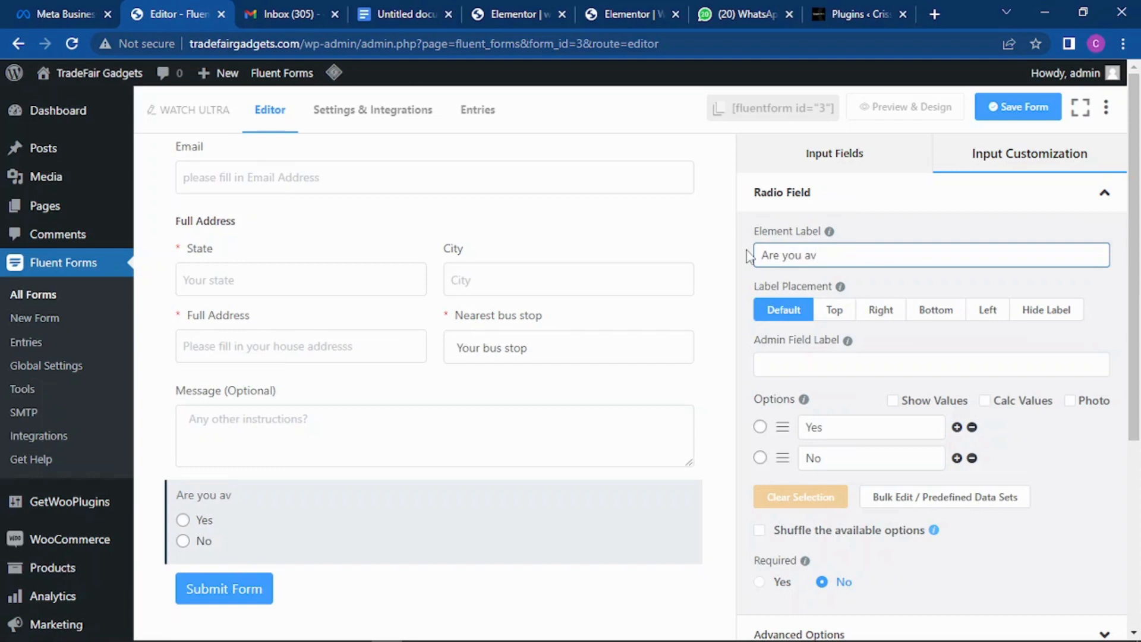
pyautogui.write('ailable to re')
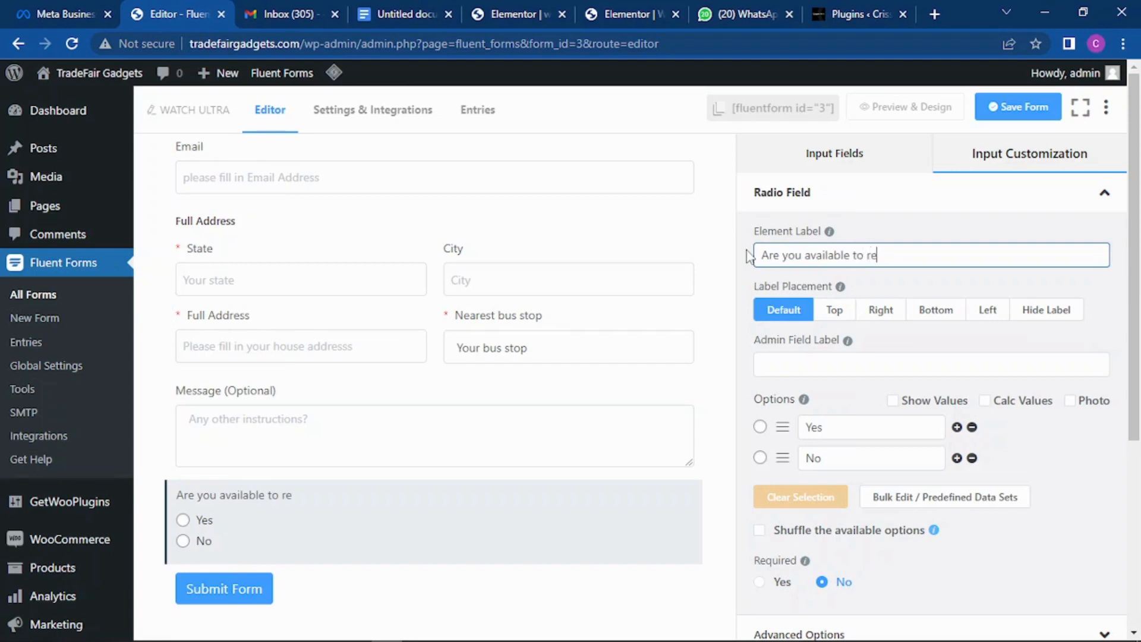
pyautogui.write('ceive your orde')
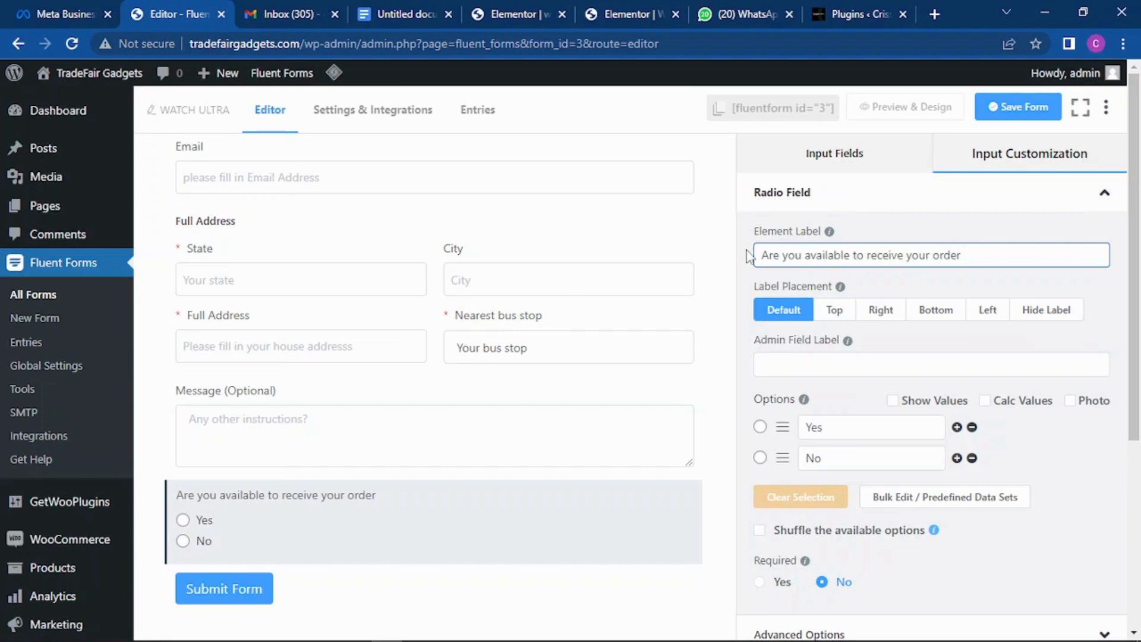
pyautogui.write('r within')
pyautogui.write('1-2 days')
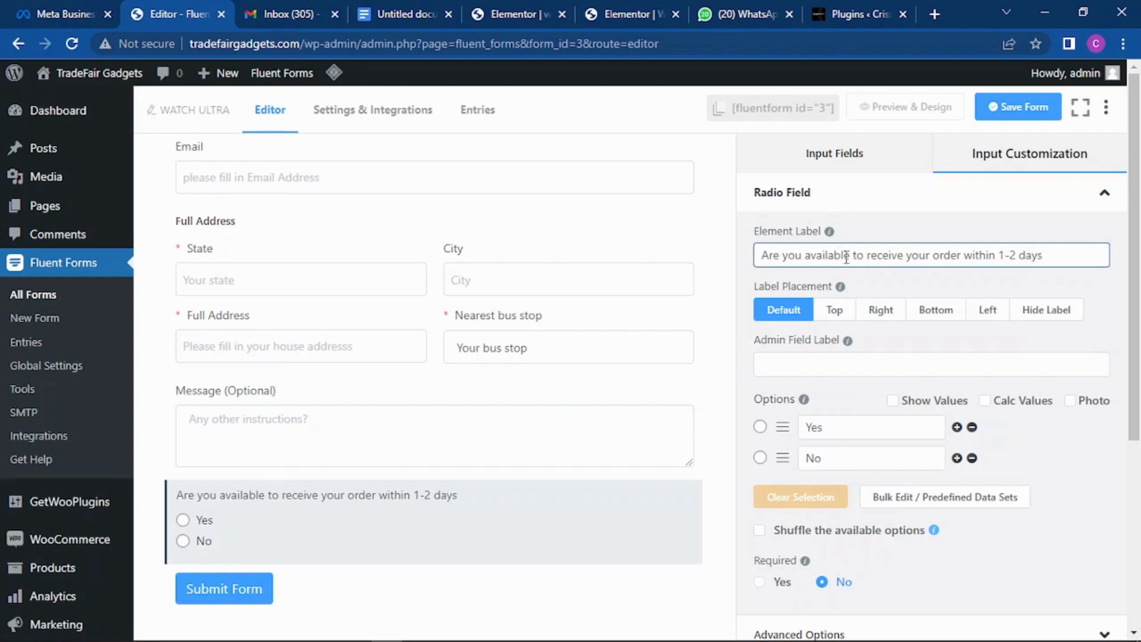
pyautogui.scroll(-1, 868, 309)
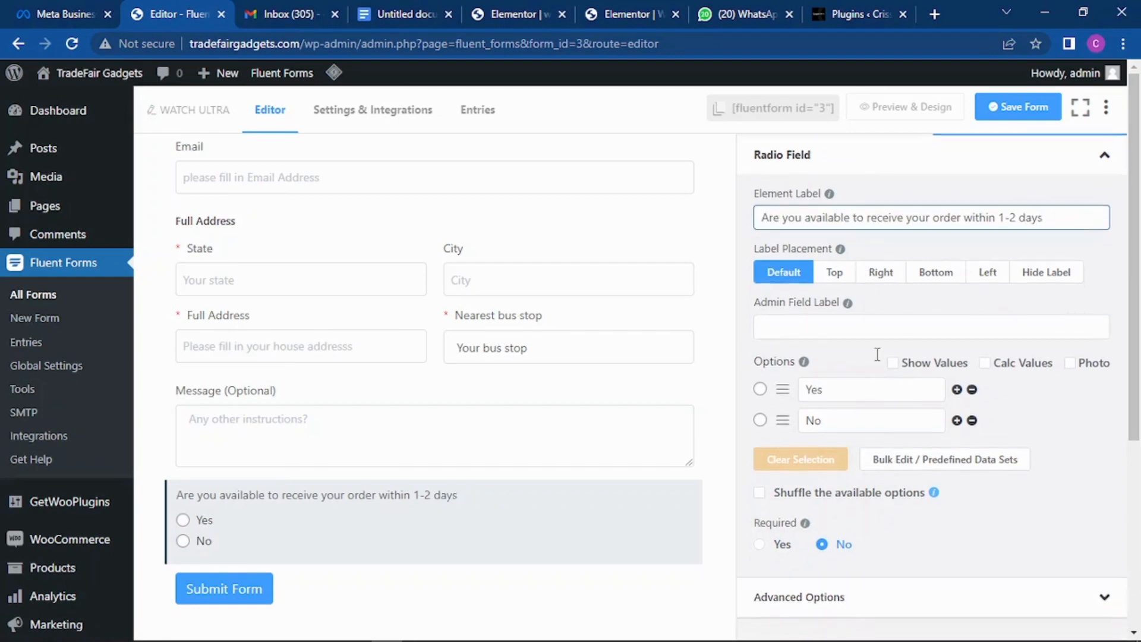
# Step: Change the first radio option to 'YES! Please send my order'
pyautogui.doubleClick(812, 389)
pyautogui.click(836, 384)
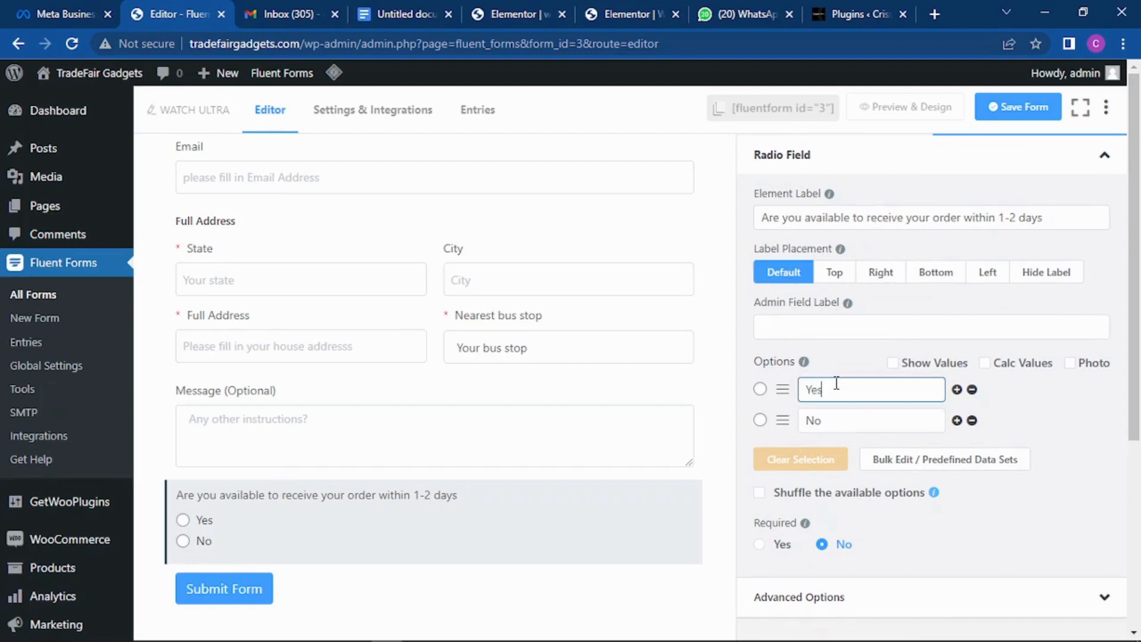
pyautogui.press('BackSpace')
pyautogui.press('BackSpace')
pyautogui.press('BackSpace')
pyautogui.write('YES! Pleea')
pyautogui.press('BackSpace')
pyautogui.press('BackSpace')
pyautogui.press('BackSpace')
pyautogui.write('ase send my o')
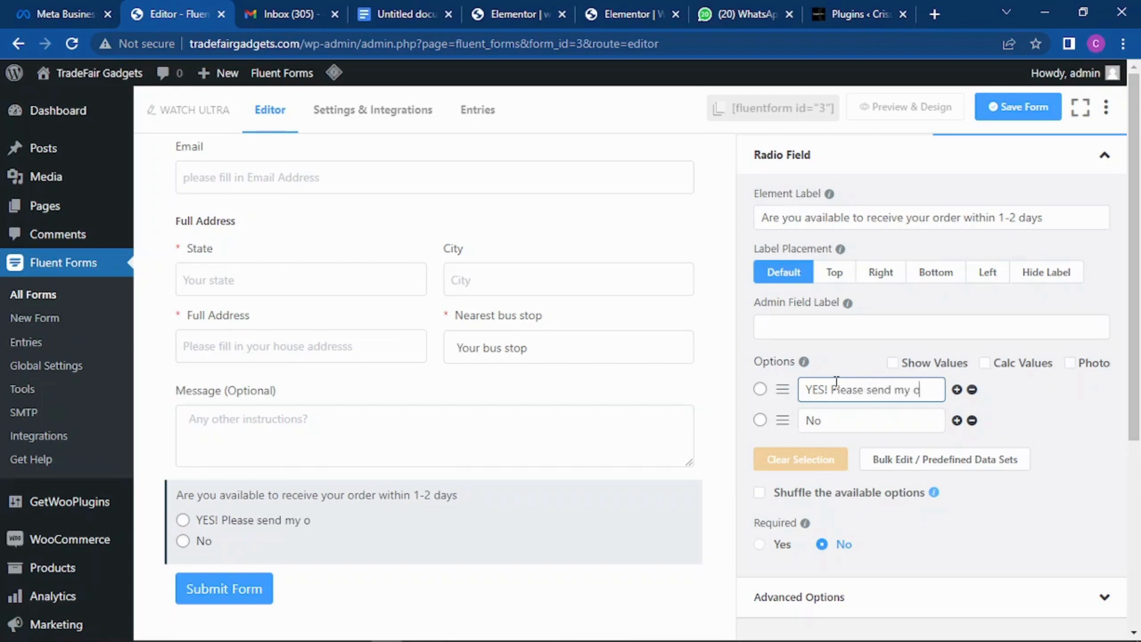
pyautogui.write('rder')
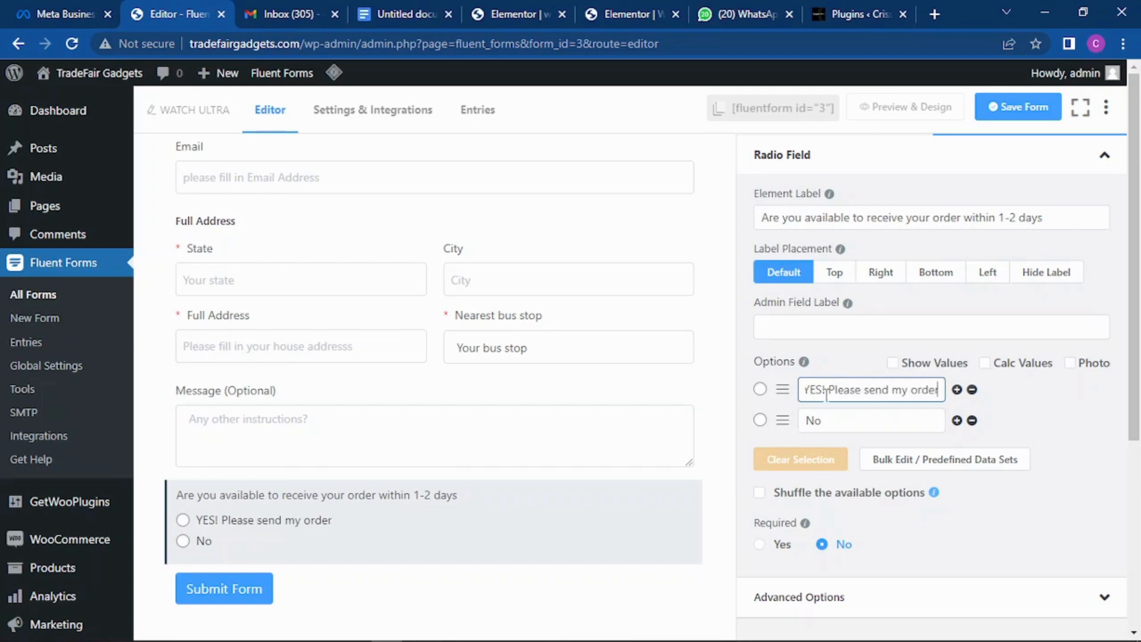
pyautogui.scroll(-2, 885, 404)
# Step: Change the second option to 'NO, please i wont be available', make the question required, and save
pyautogui.moveTo(864, 330); pyautogui.dragTo(786, 336)
pyautogui.write('NO')
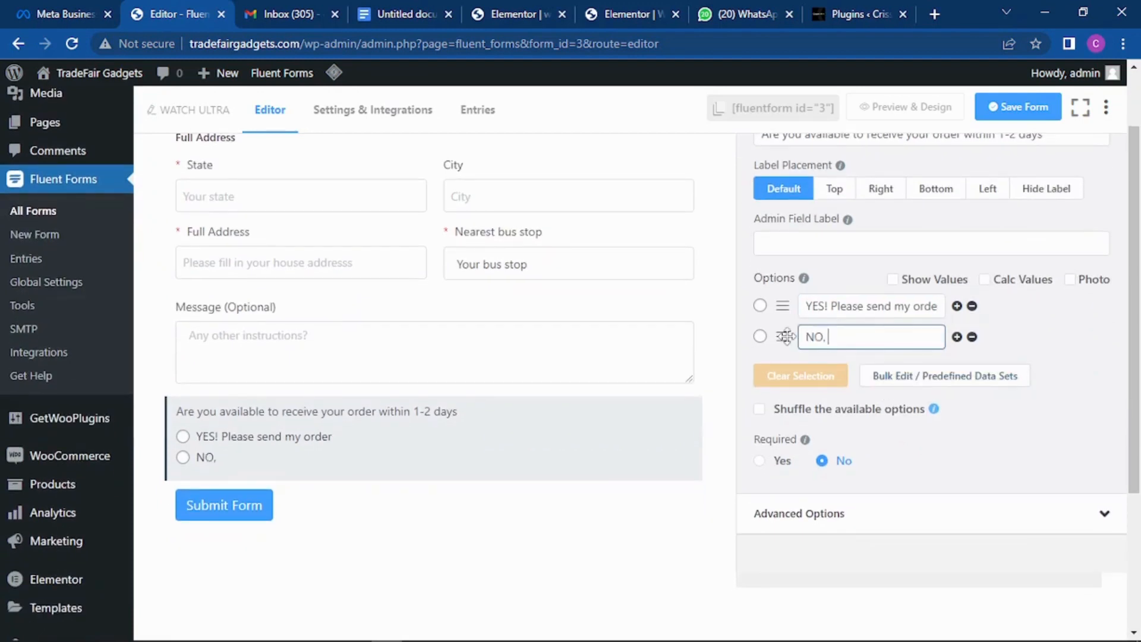
pyautogui.write(', please i wont be')
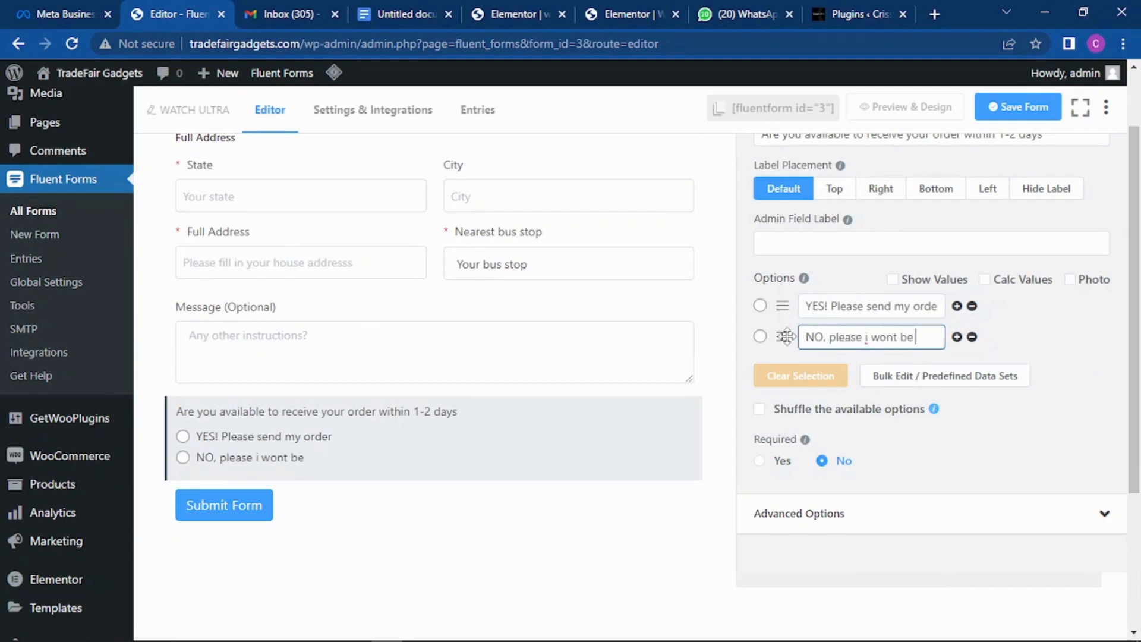
pyautogui.write(' available')
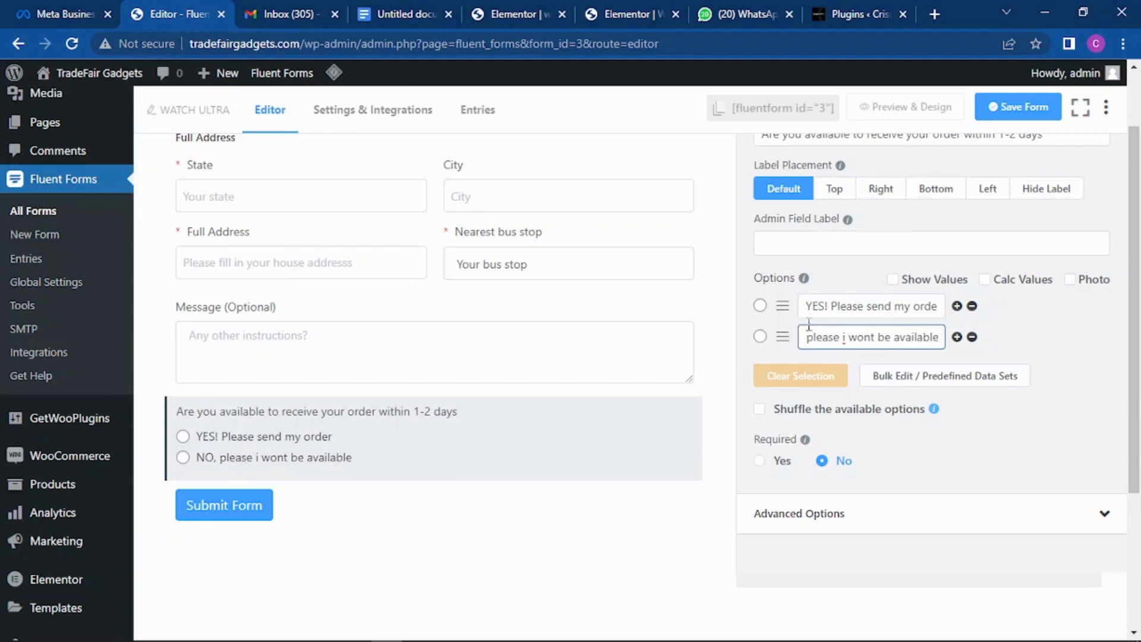
pyautogui.click(760, 461)
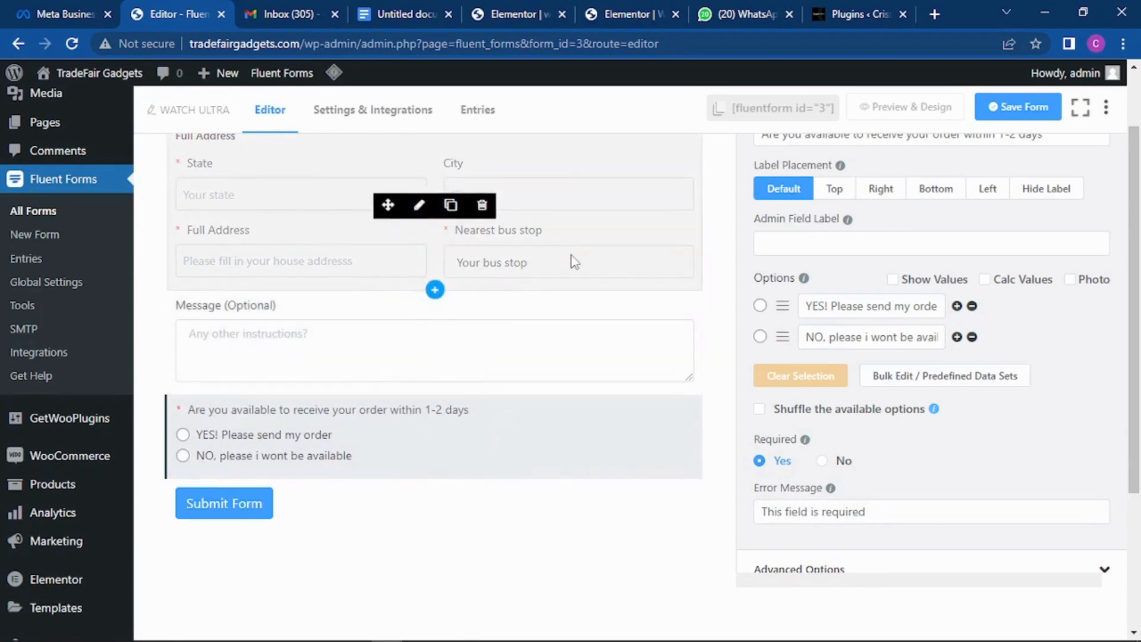
pyautogui.scroll(10, 574, 262)
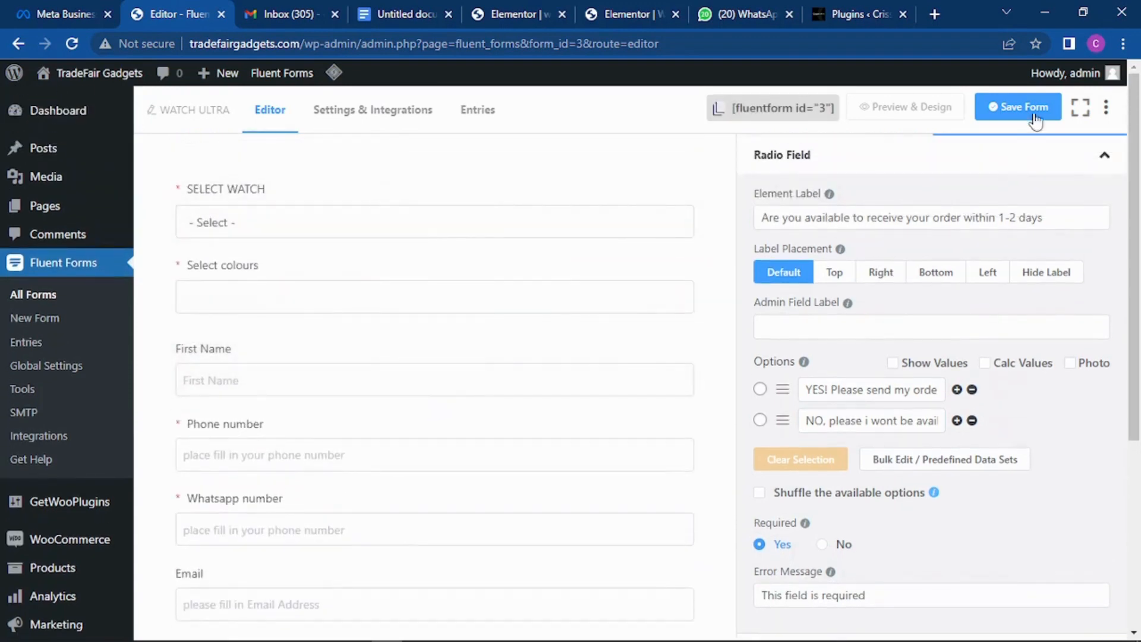
pyautogui.click(1035, 119)
# Step: Preview the form, picking one set of smartwatch Ultra and checking the colour list, then return to the editor
pyautogui.click(921, 113)
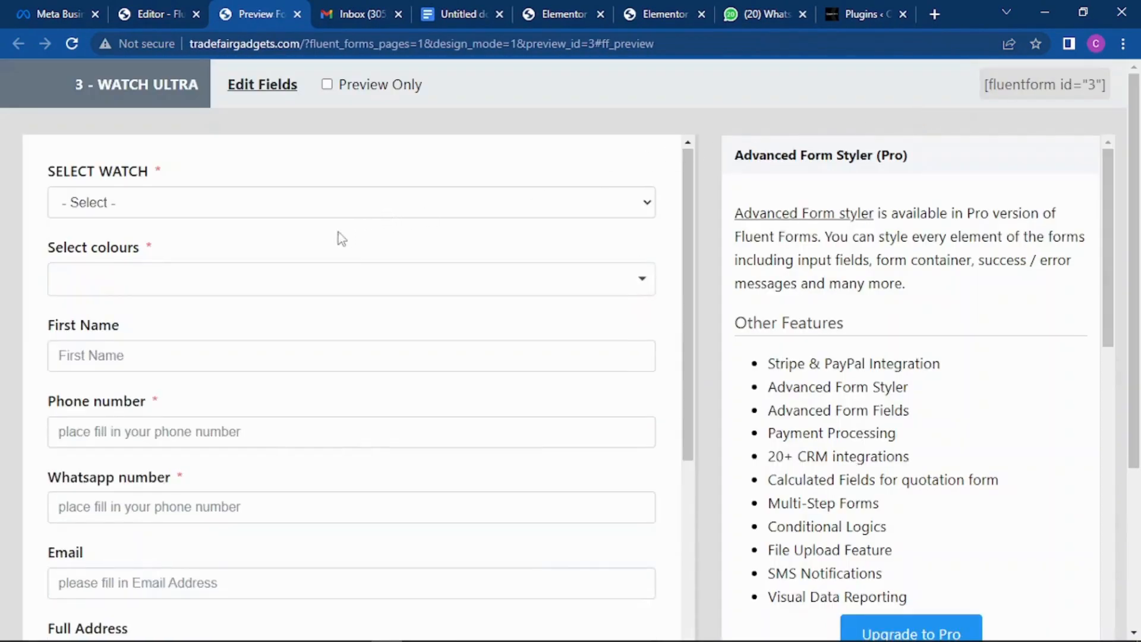
pyautogui.scroll(-1, 326, 234)
pyautogui.scroll(1, 315, 222)
pyautogui.click(281, 211)
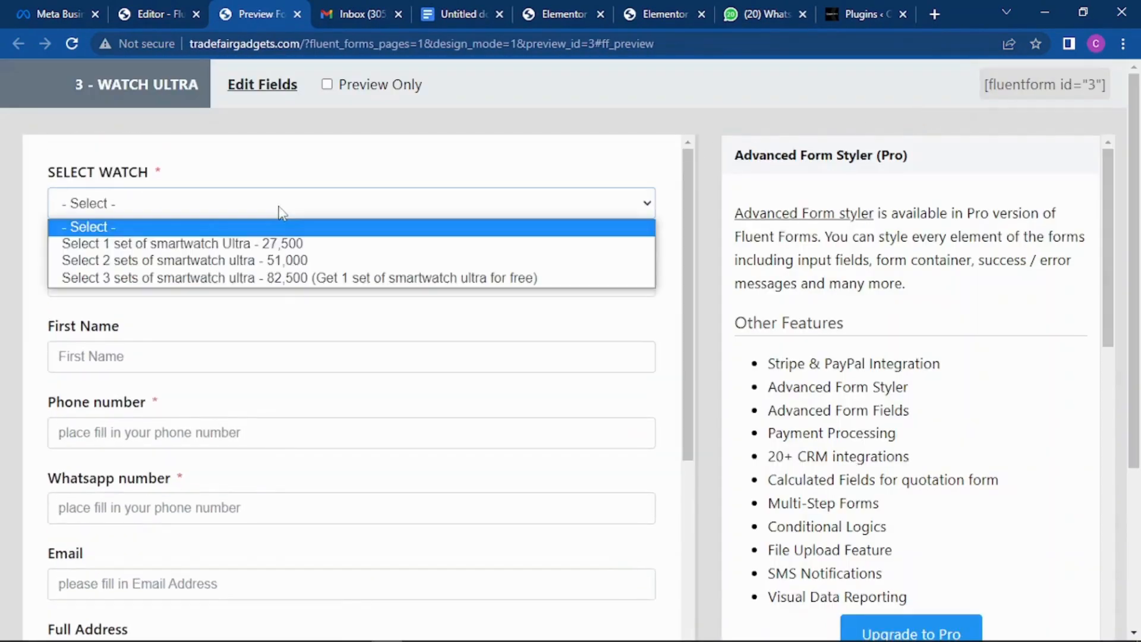
pyautogui.click(265, 244)
pyautogui.scroll(-2, 293, 224)
pyautogui.click(227, 196)
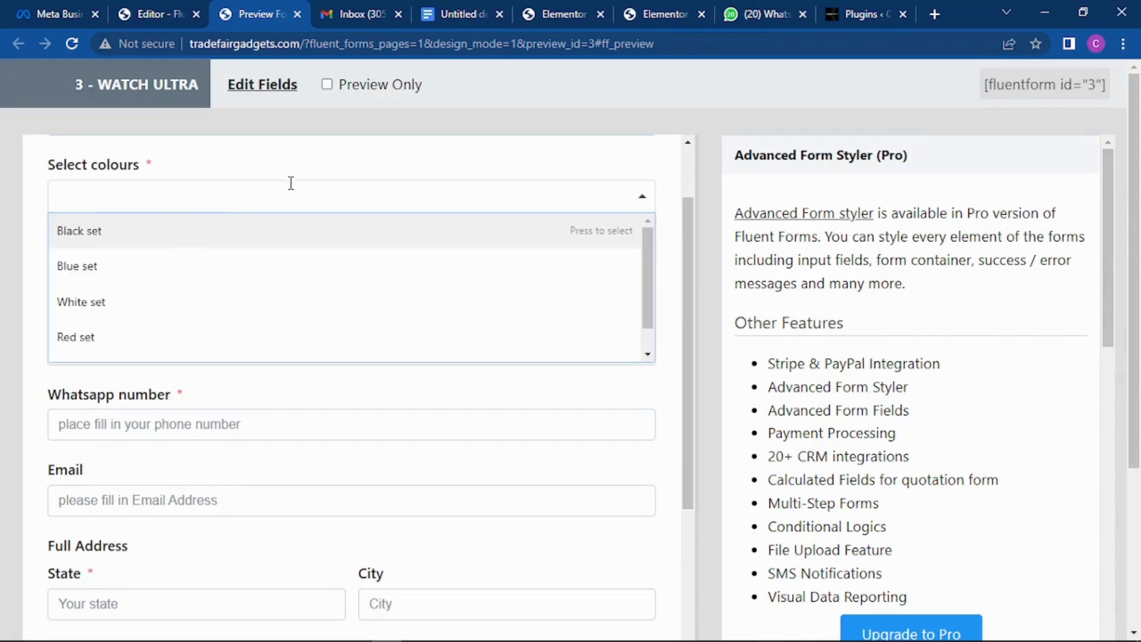
pyautogui.click(327, 162)
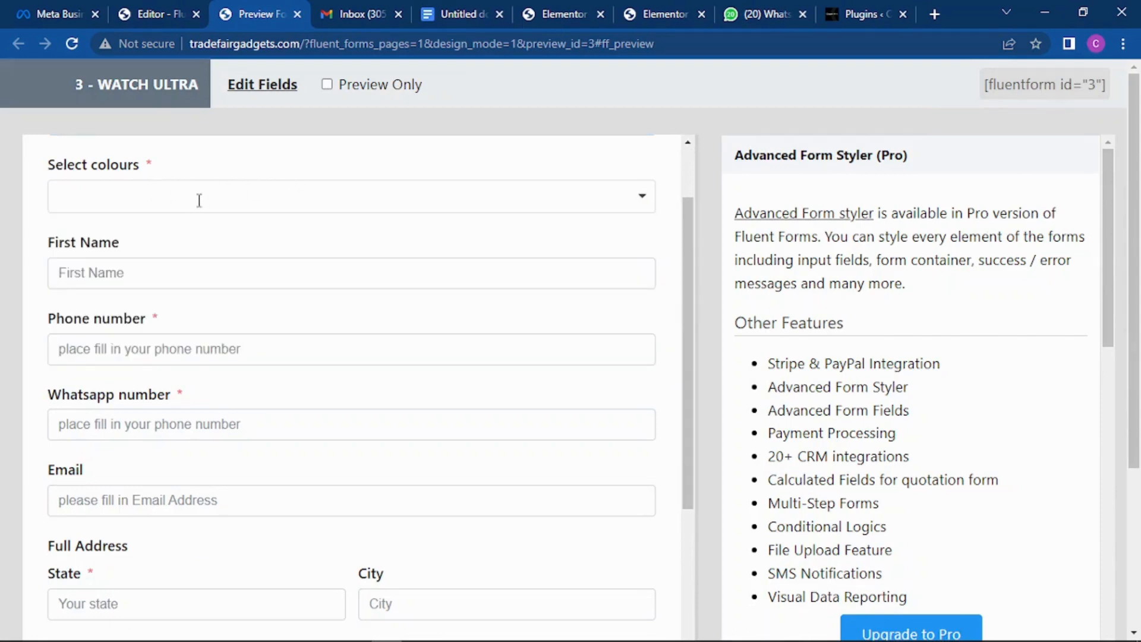
pyautogui.click(170, 11)
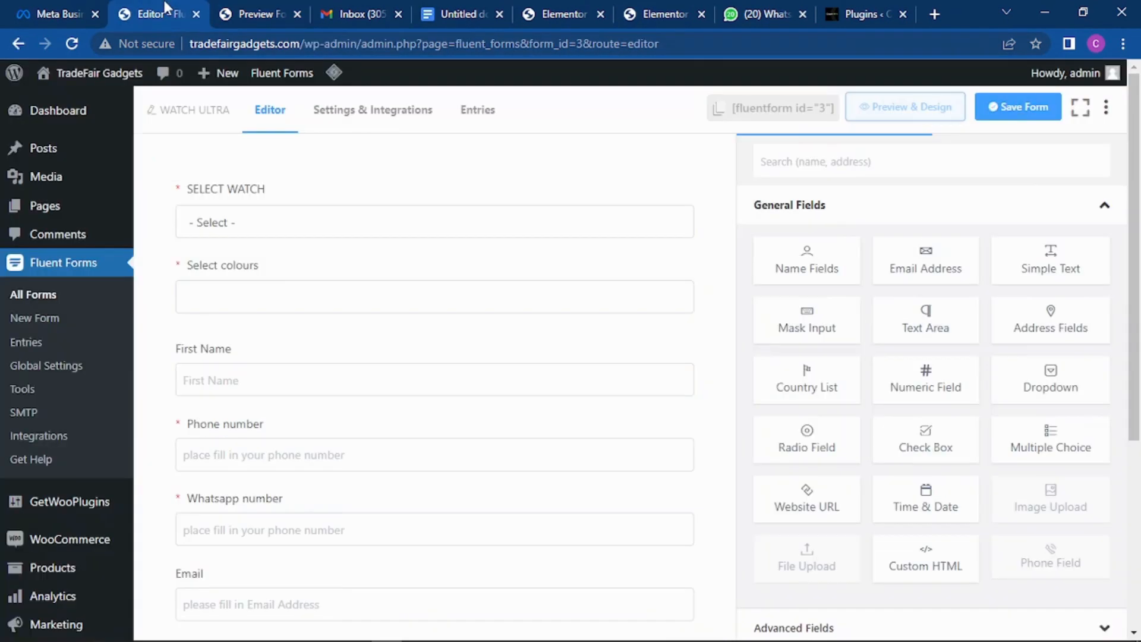
# Step: Give the Select colours field the placeholder 'please select colours' and save the form
pyautogui.moveTo(441, 285)
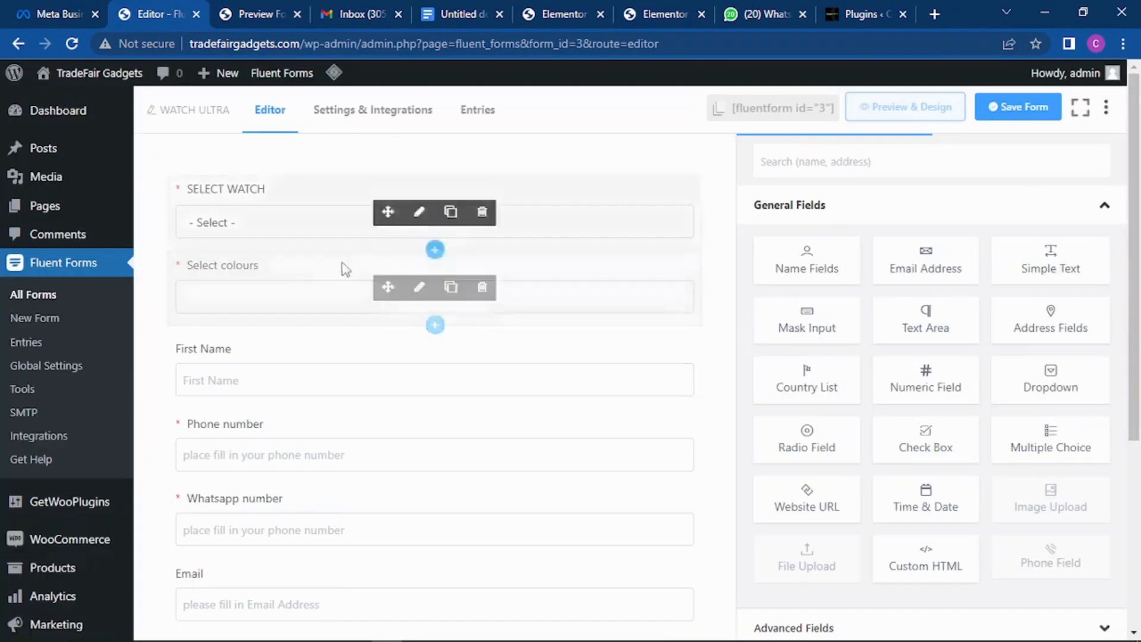
pyautogui.click(287, 285)
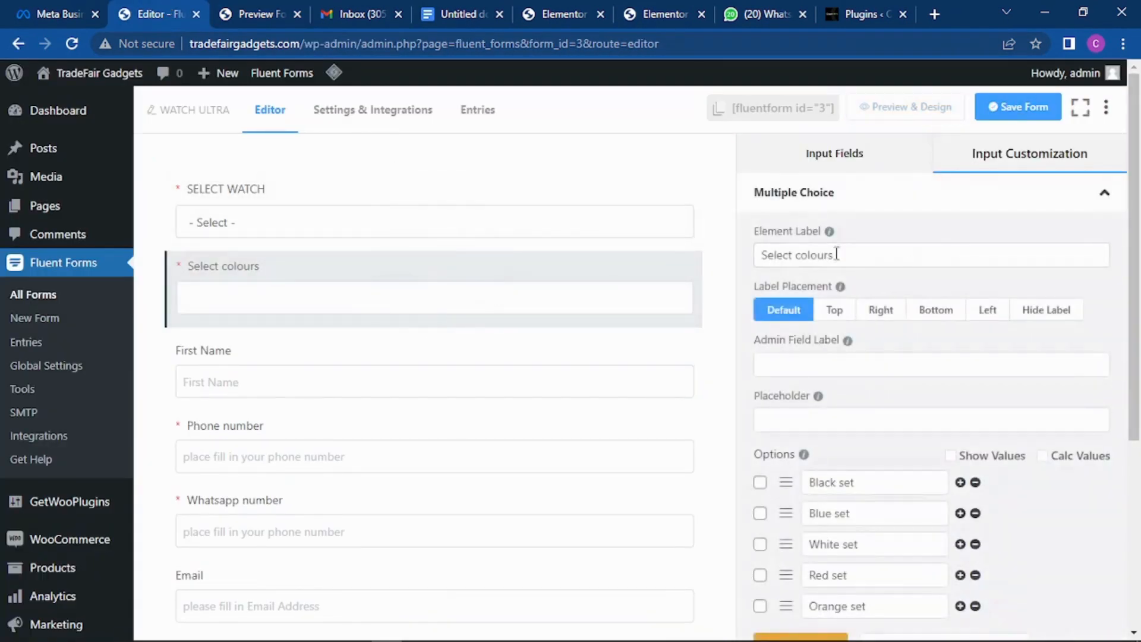
pyautogui.click(834, 420)
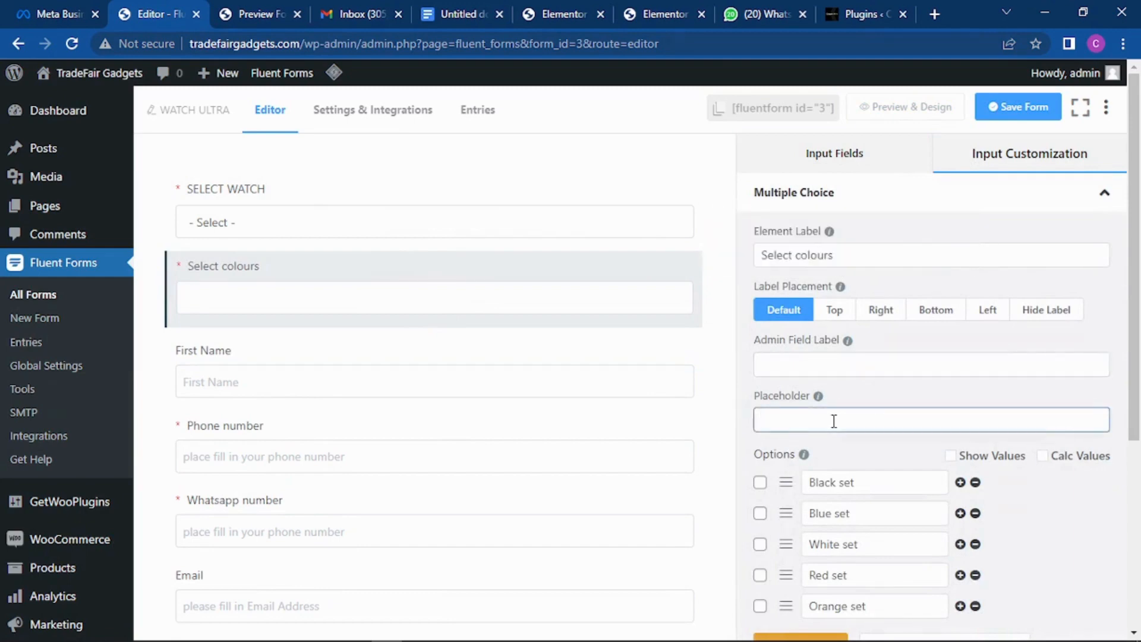
pyautogui.write('please select colours')
pyautogui.click(1010, 114)
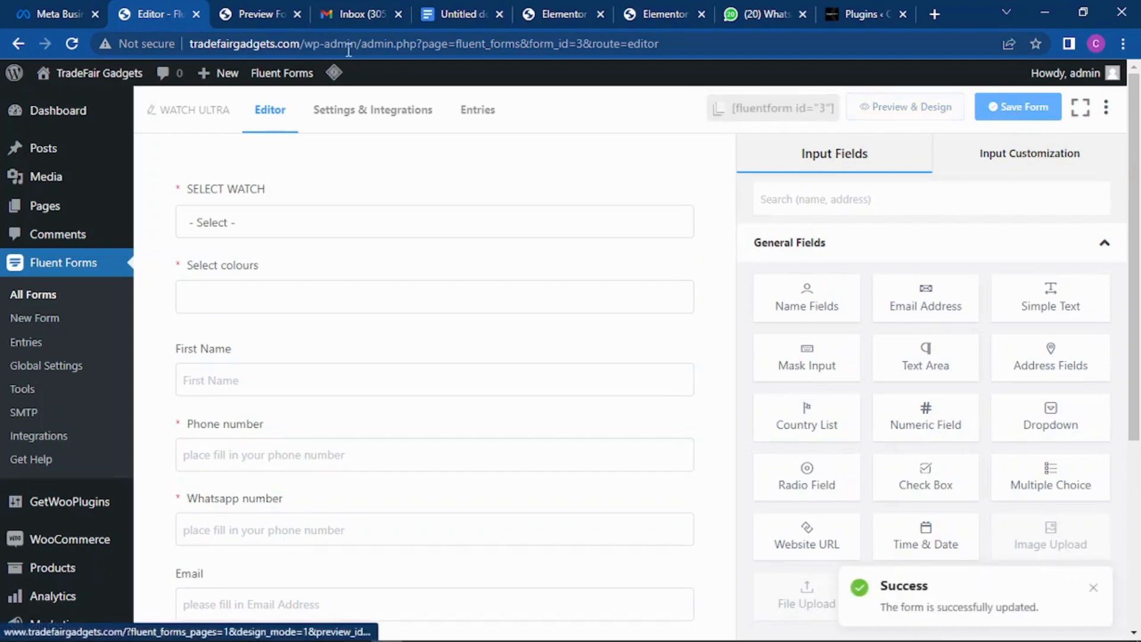
pyautogui.click(256, 12)
# Step: Reload the preview and choose 1 set of smartwatch Ultra with the Blue set colour
pyautogui.click(73, 44)
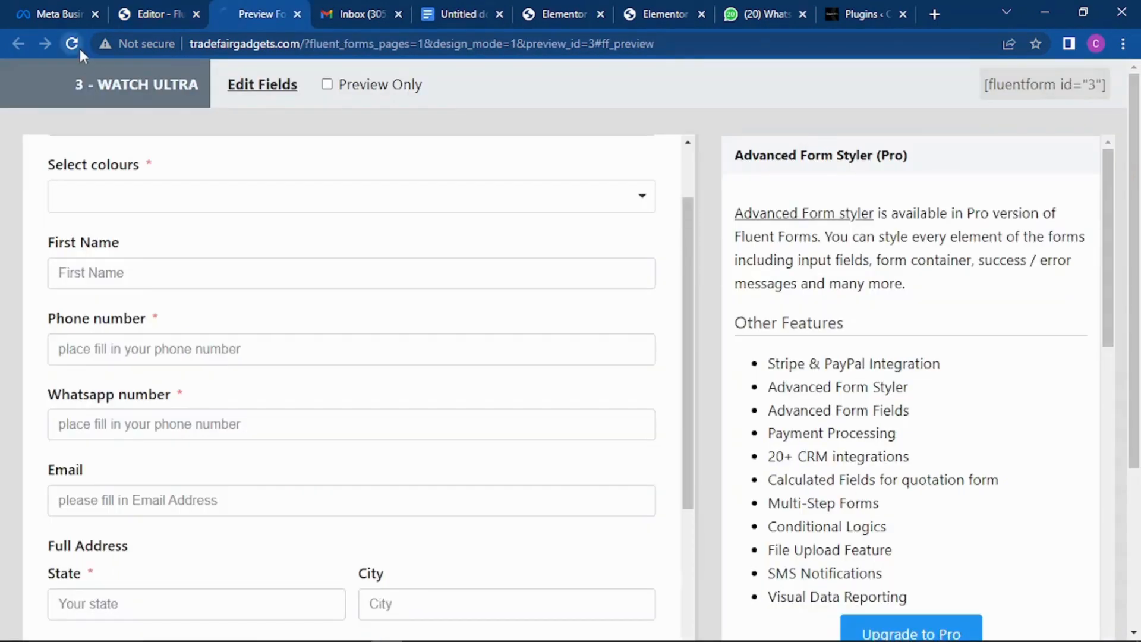
pyautogui.scroll(-2, 294, 187)
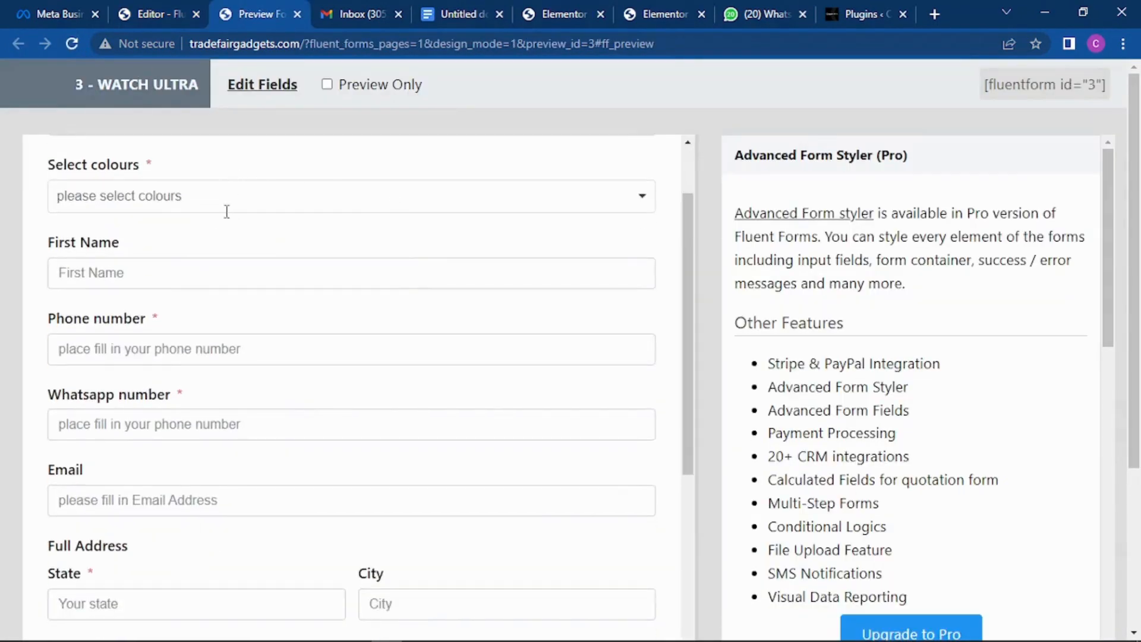
pyautogui.scroll(2, 237, 202)
pyautogui.click(269, 202)
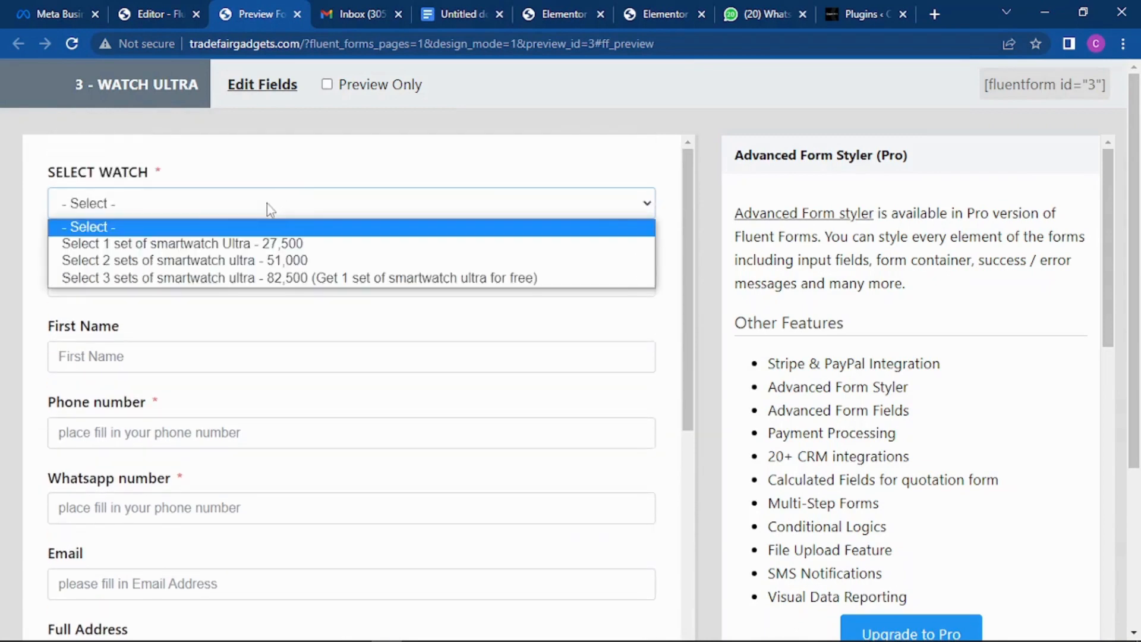
pyautogui.click(259, 246)
pyautogui.click(238, 279)
pyautogui.click(226, 348)
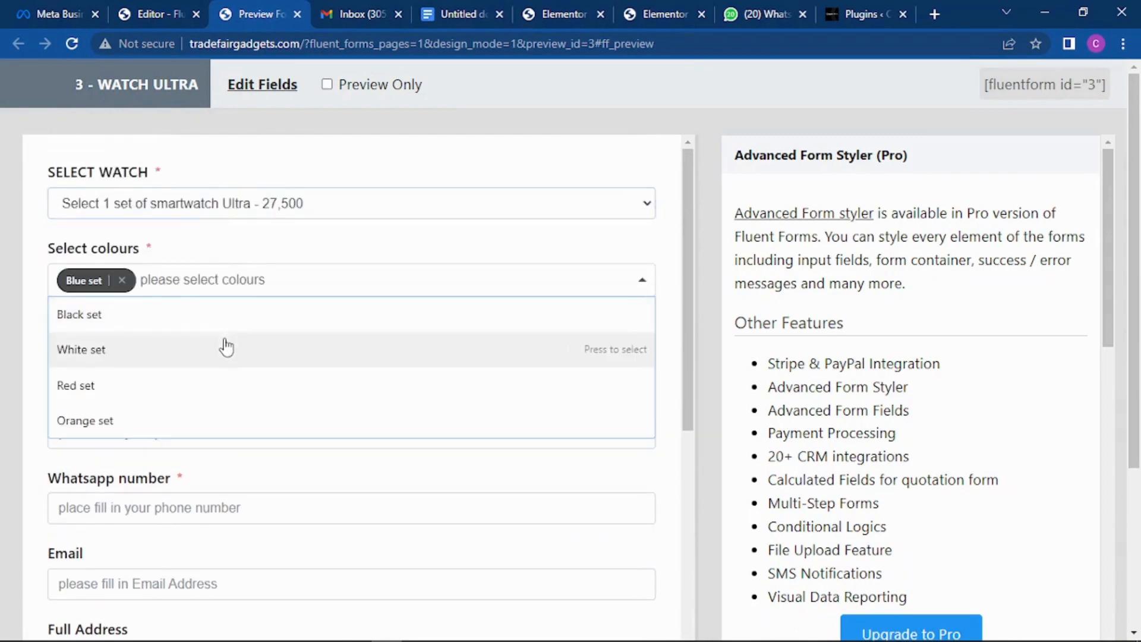
pyautogui.scroll(-3, 40, 284)
pyautogui.click(40, 282)
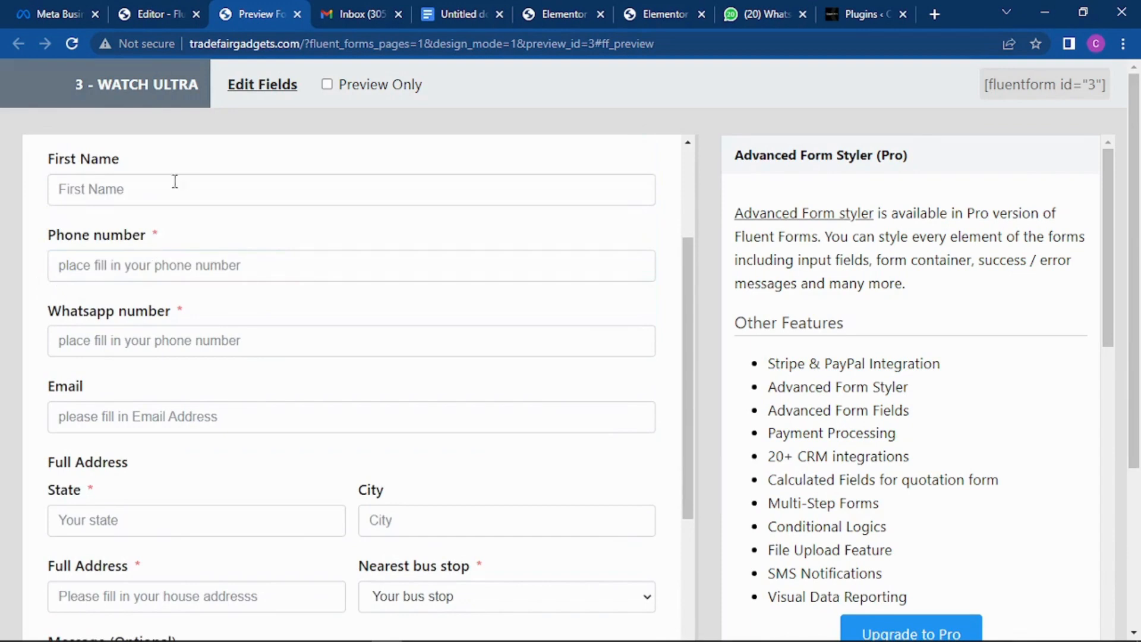
# Step: Try the Phone number field, scroll through the rest of the form, and return to the editor
pyautogui.click(173, 265)
pyautogui.scroll(-3, 331, 283)
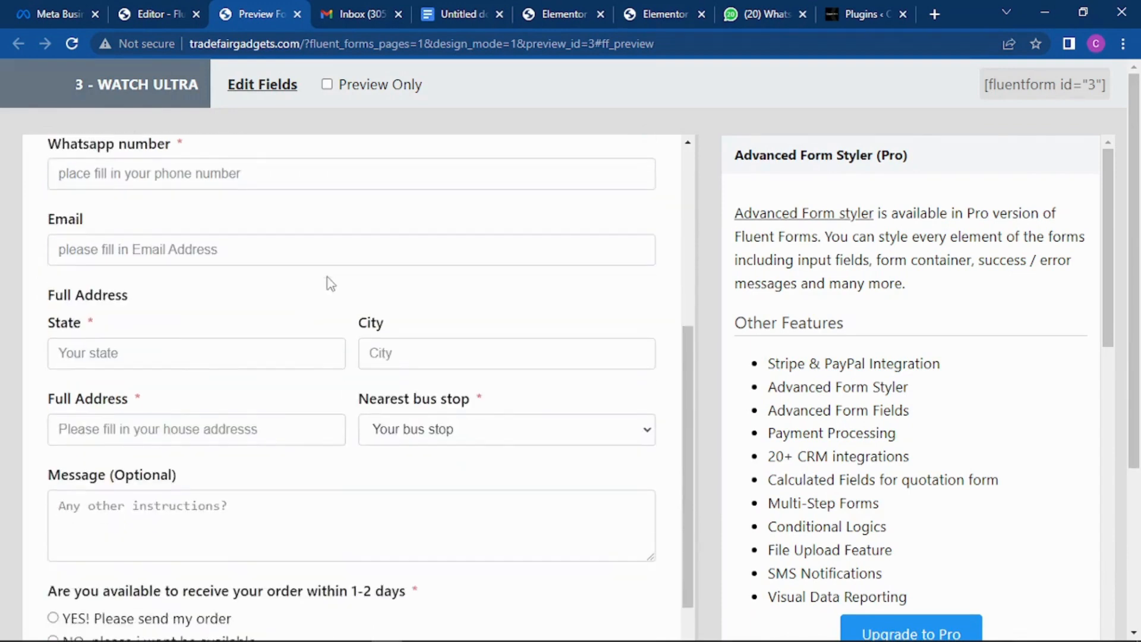
pyautogui.scroll(-5, 359, 313)
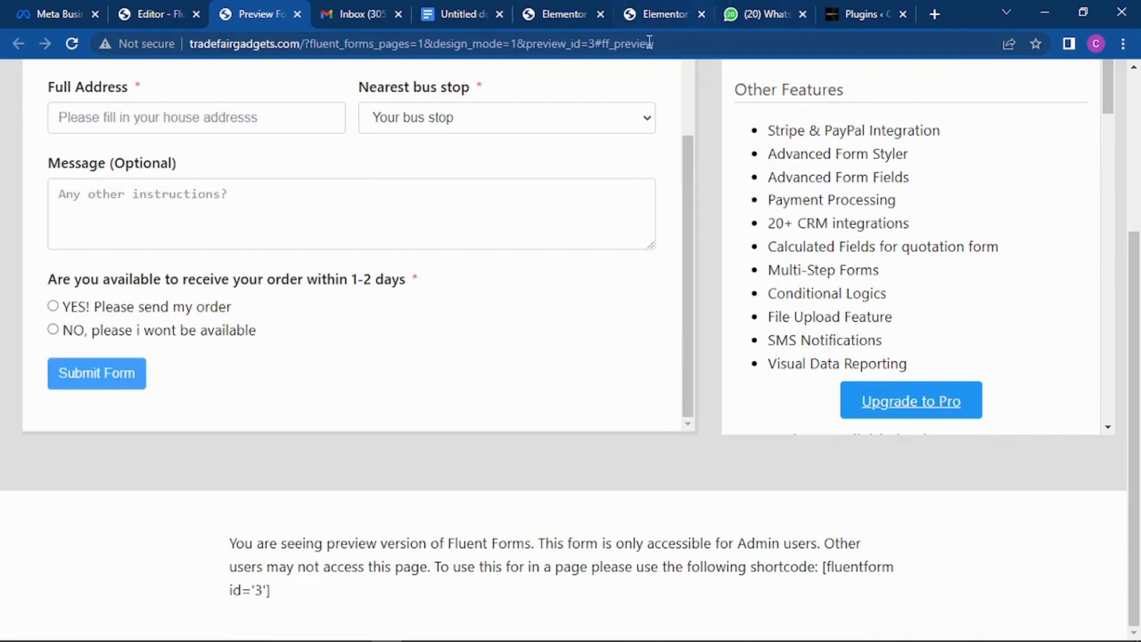
pyautogui.click(173, 8)
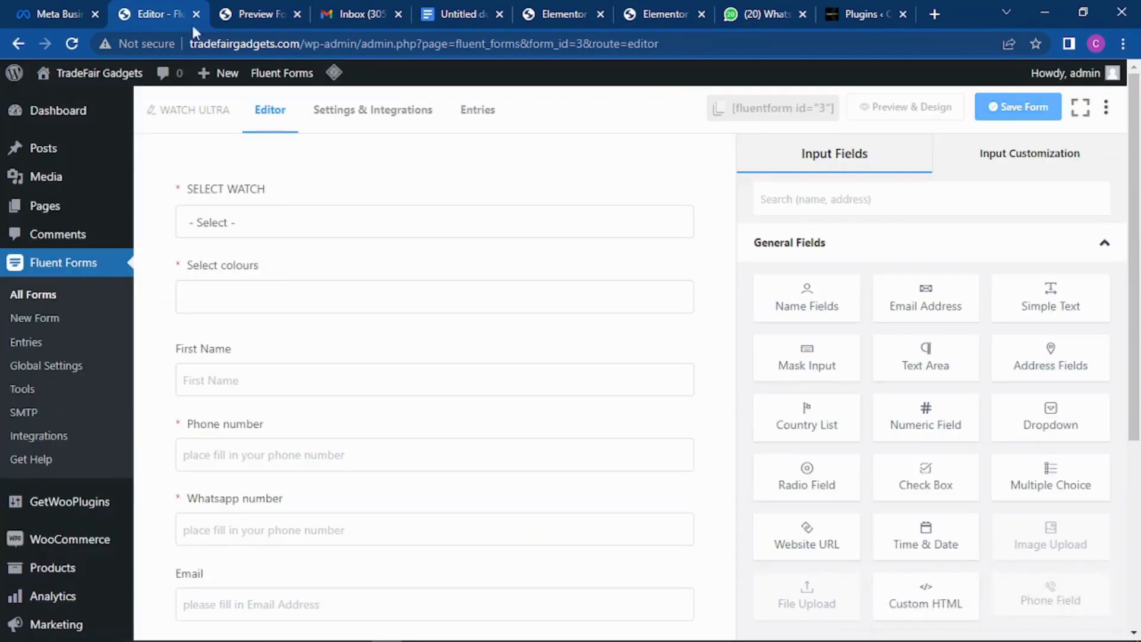
# Step: Replace the submit button text 'Submit Form' with 'PLACE MY ORDER'
pyautogui.scroll(-10, 392, 291)
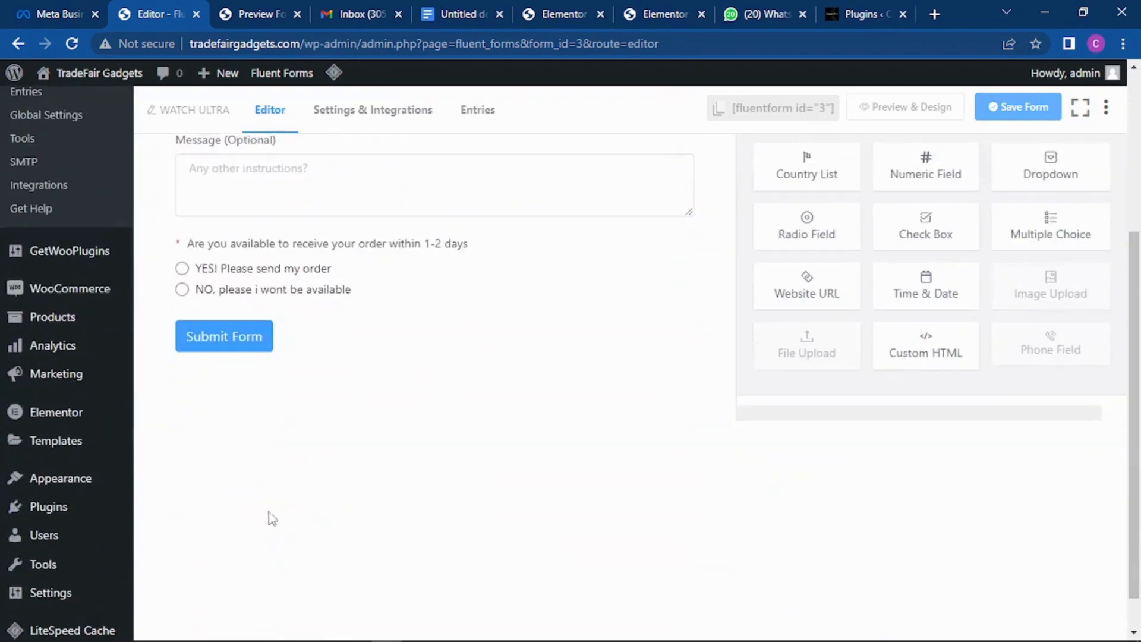
pyautogui.click(279, 341)
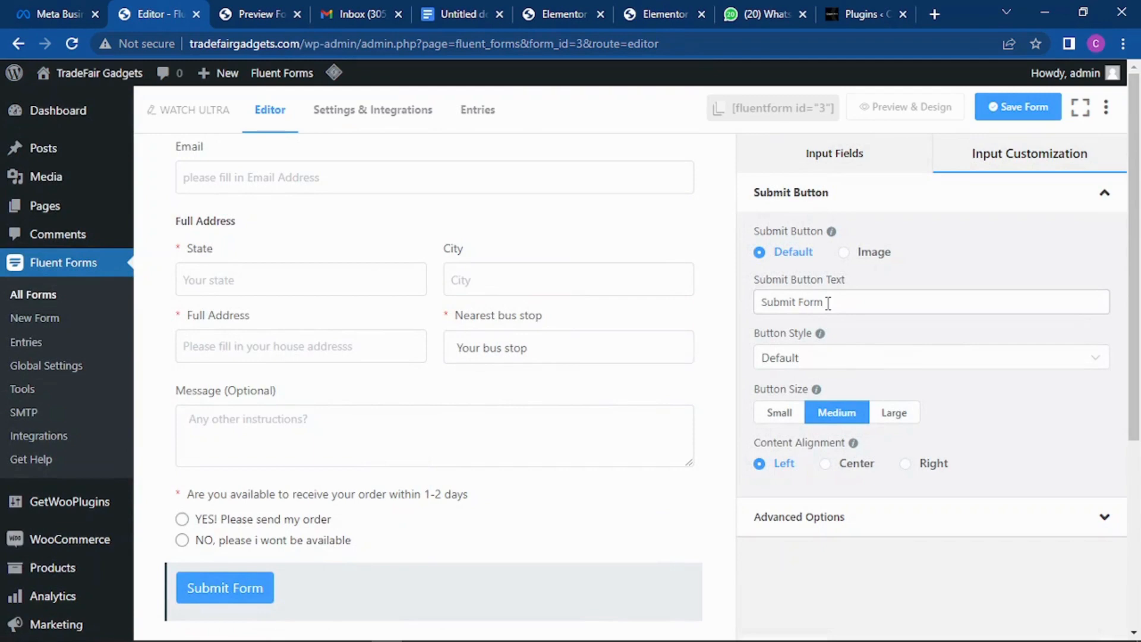
pyautogui.moveTo(827, 303); pyautogui.dragTo(755, 310)
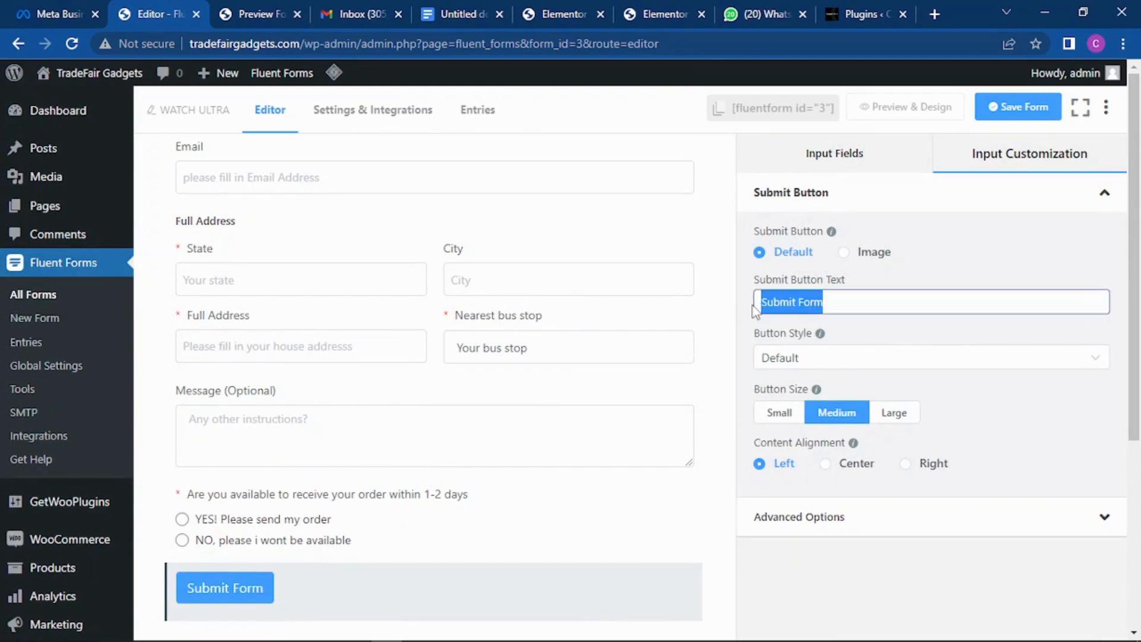
pyautogui.write('PLEASE')
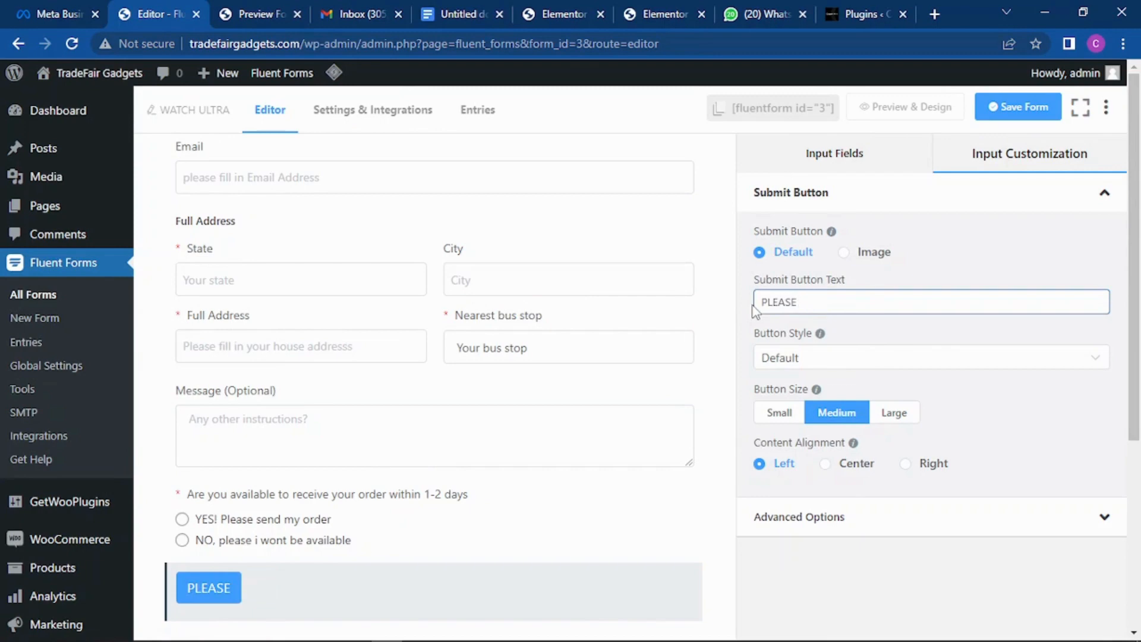
pyautogui.press('BackSpace')
pyautogui.press('BackSpace')
pyautogui.press('BackSpace')
pyautogui.press('BackSpace')
pyautogui.press('BackSpace')
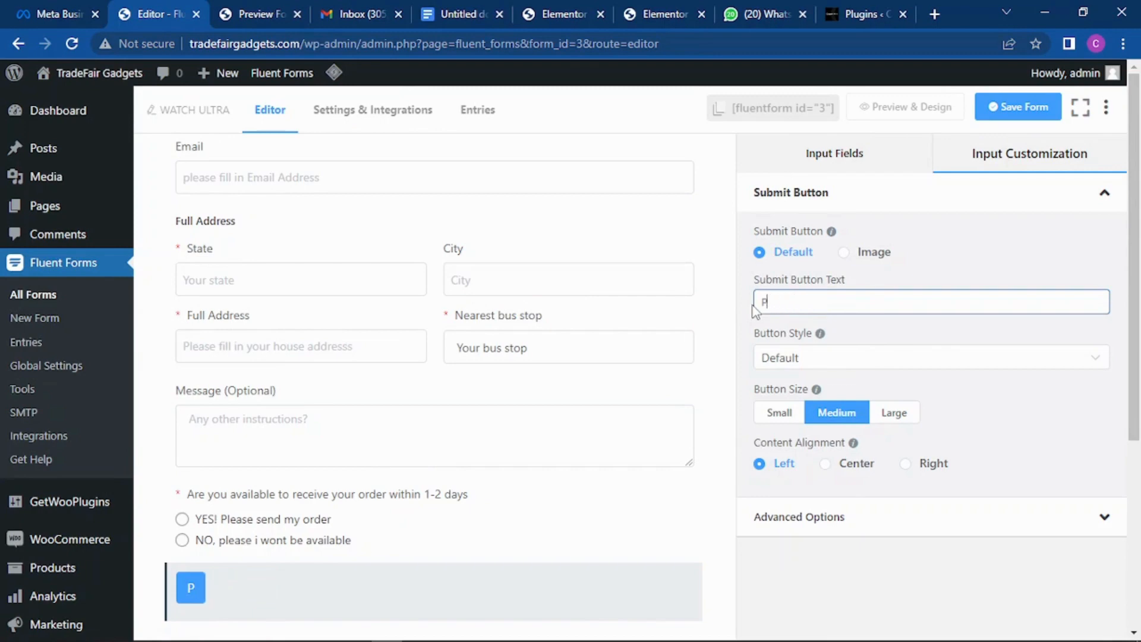
pyautogui.write('LEASE')
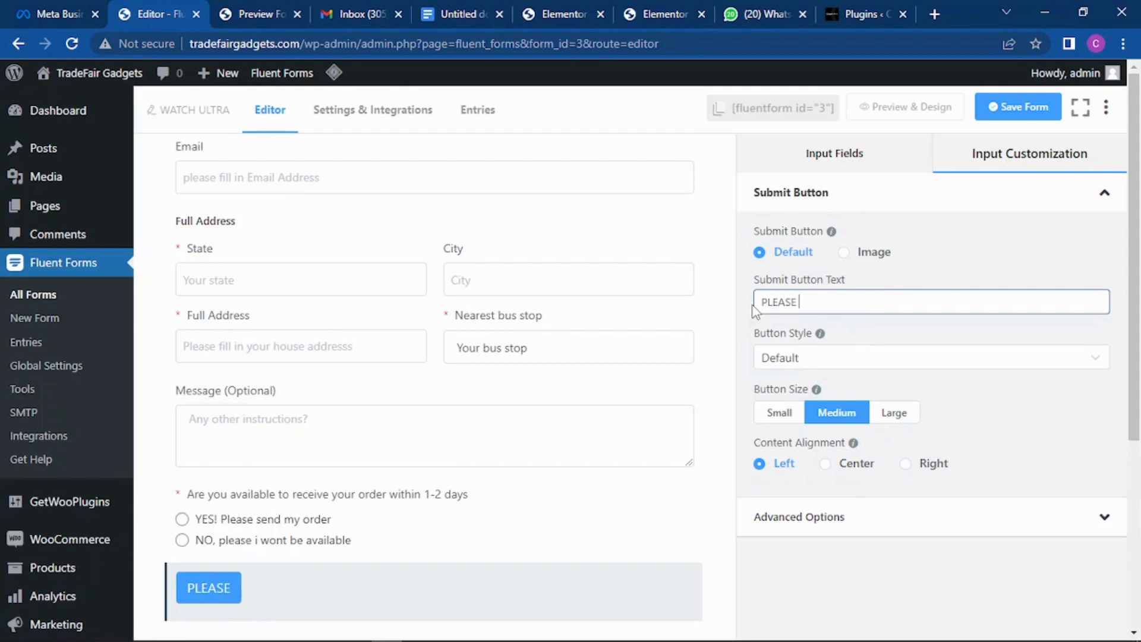
pyautogui.write(' PLACE ,')
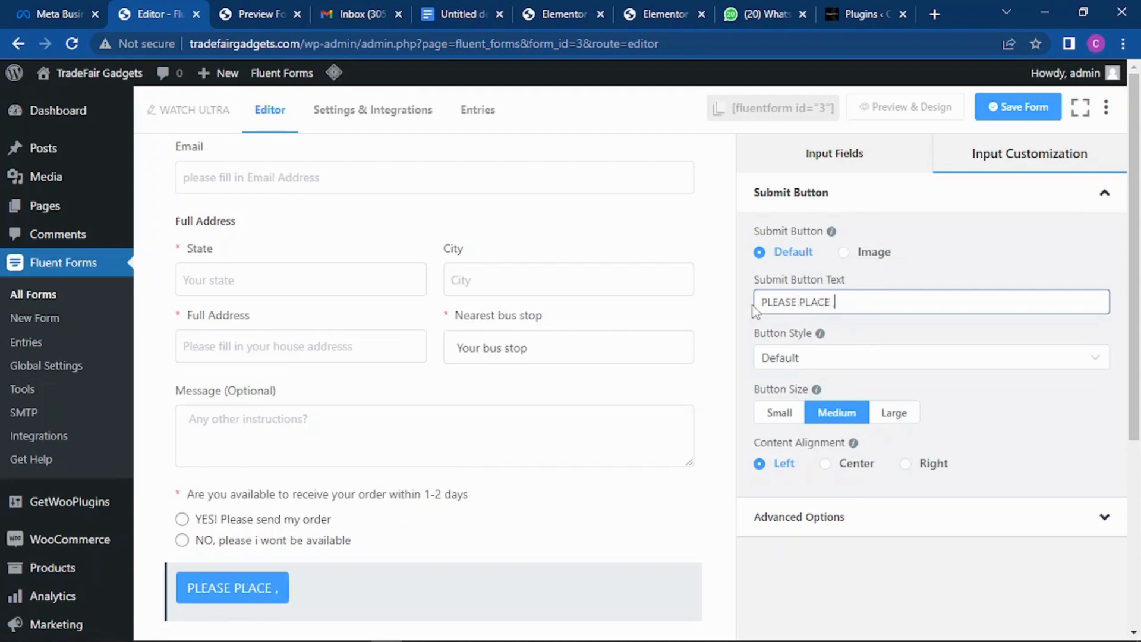
pyautogui.press('BackSpace')
pyautogui.press('BackSpace')
pyautogui.press('BackSpace')
pyautogui.press('BackSpace')
pyautogui.press('BackSpace')
pyautogui.press('BackSpace')
pyautogui.press('BackSpace')
pyautogui.press('BackSpace')
pyautogui.press('BackSpace')
pyautogui.press('BackSpace')
pyautogui.press('BackSpace')
pyautogui.press('BackSpace')
pyautogui.press('BackSpace')
pyautogui.press('BackSpace')
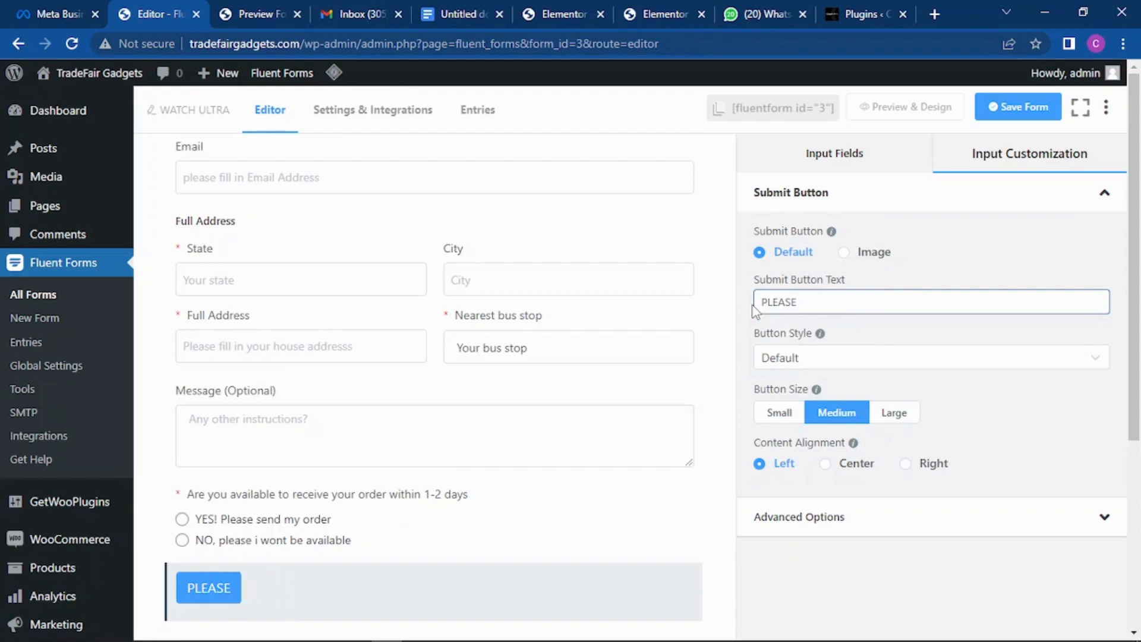
pyautogui.write('PLA')
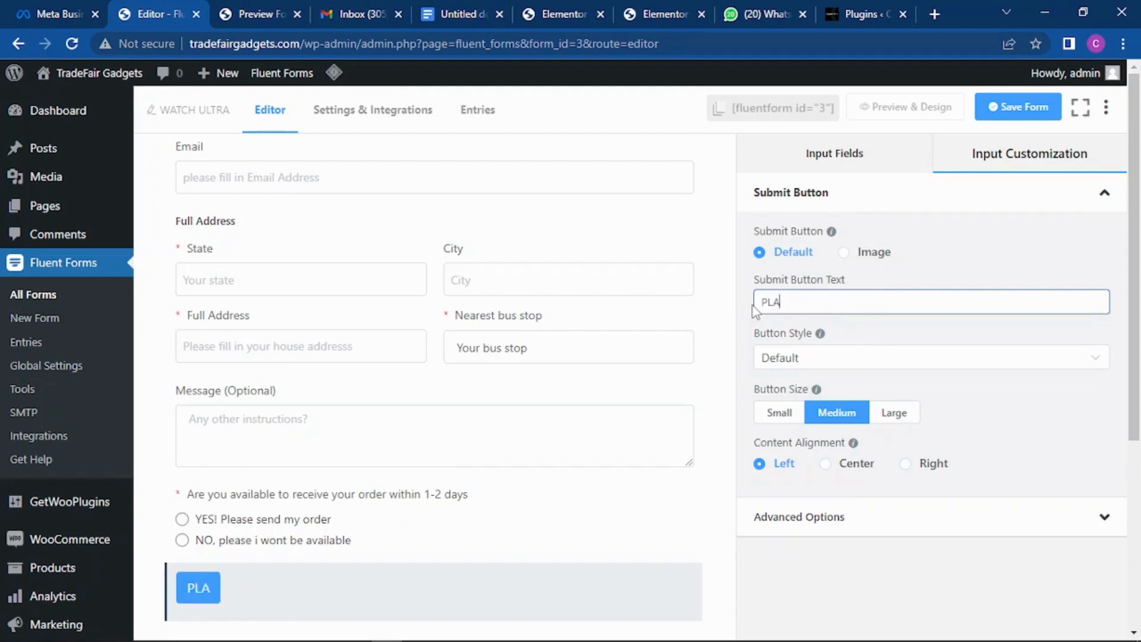
pyautogui.write('CE MY ORDER')
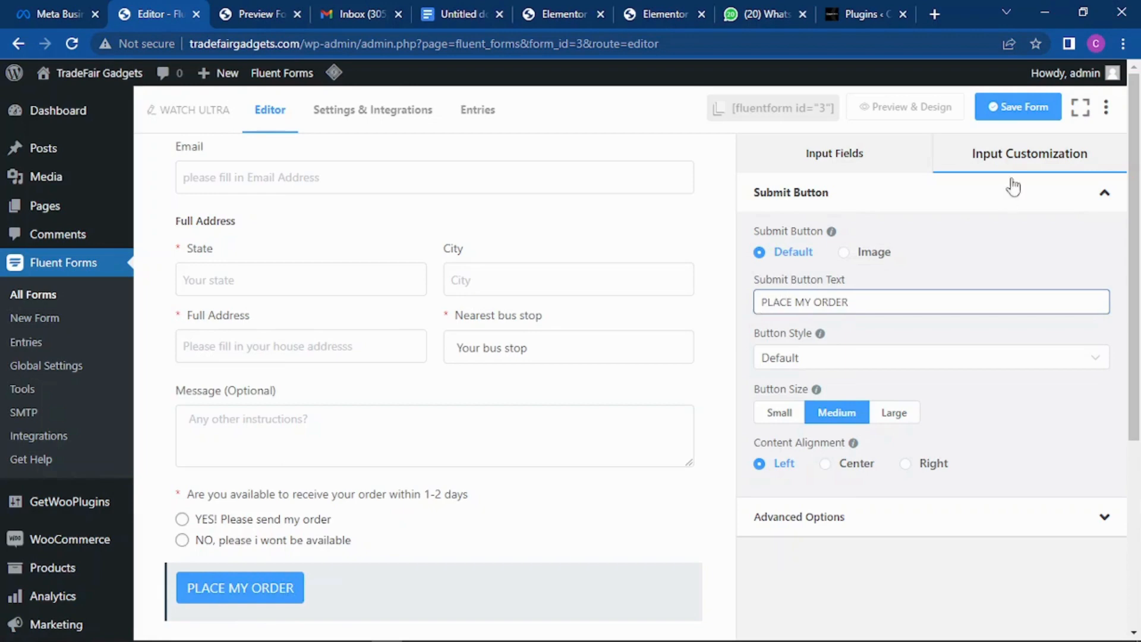
# Step: Make the PLACE MY ORDER button green, large and left-aligned, then save the form
pyautogui.click(808, 373)
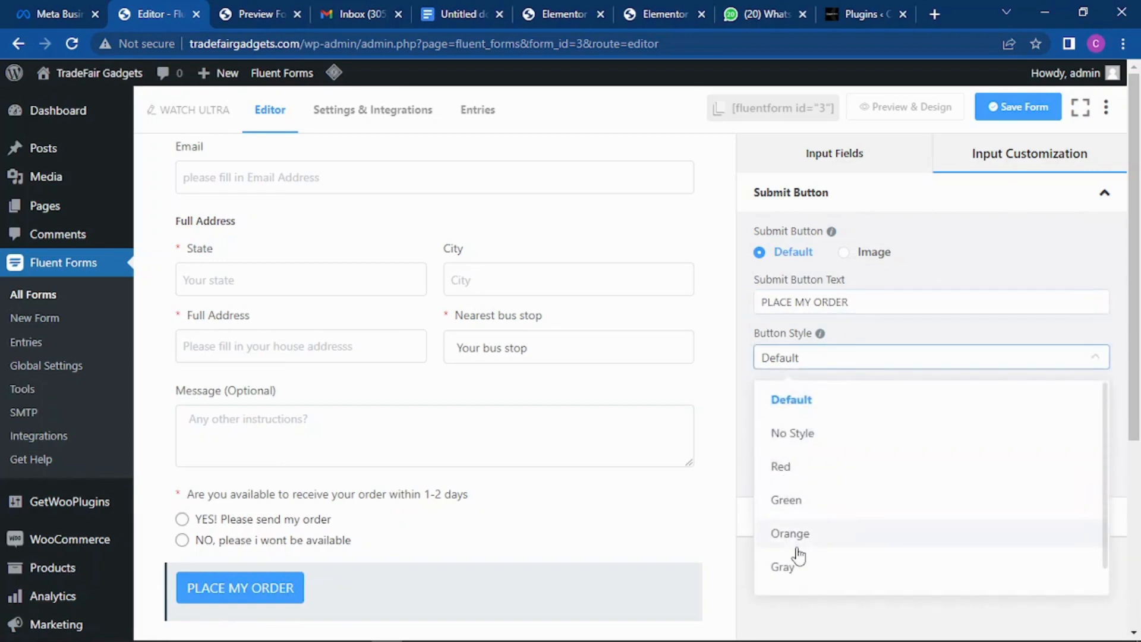
pyautogui.click(798, 498)
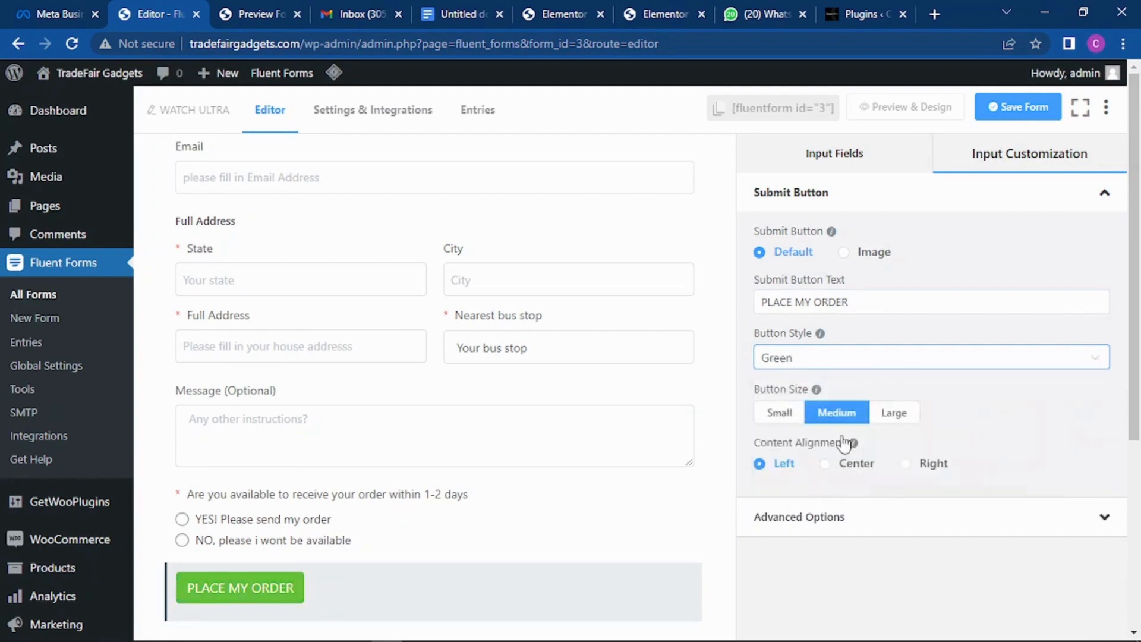
pyautogui.scroll(-2, 830, 428)
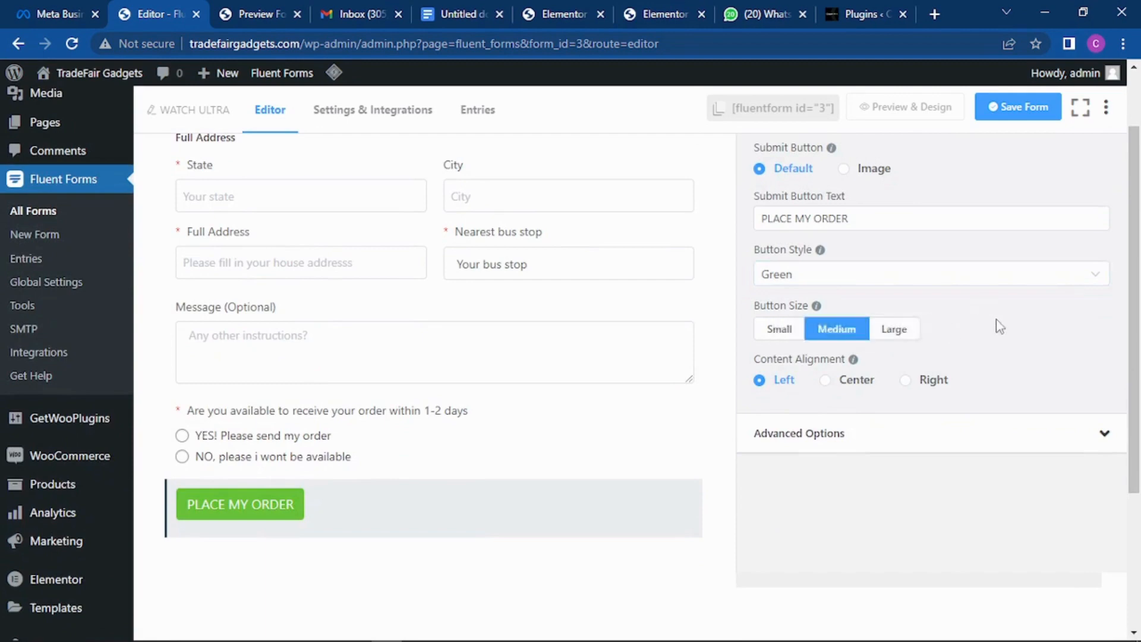
pyautogui.click(895, 333)
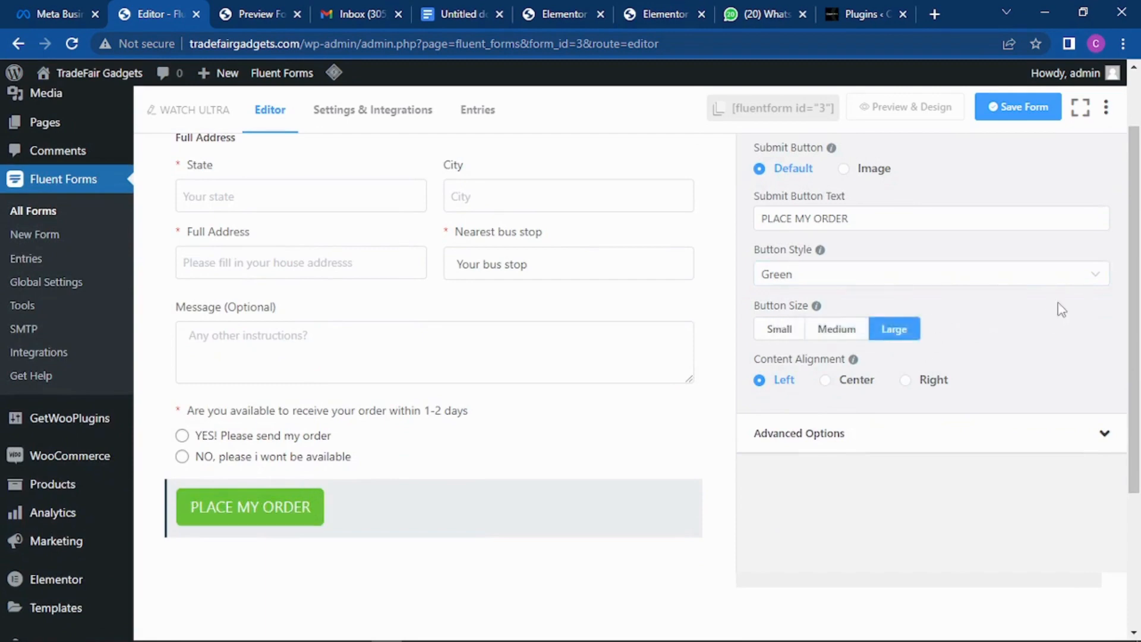
pyautogui.click(844, 387)
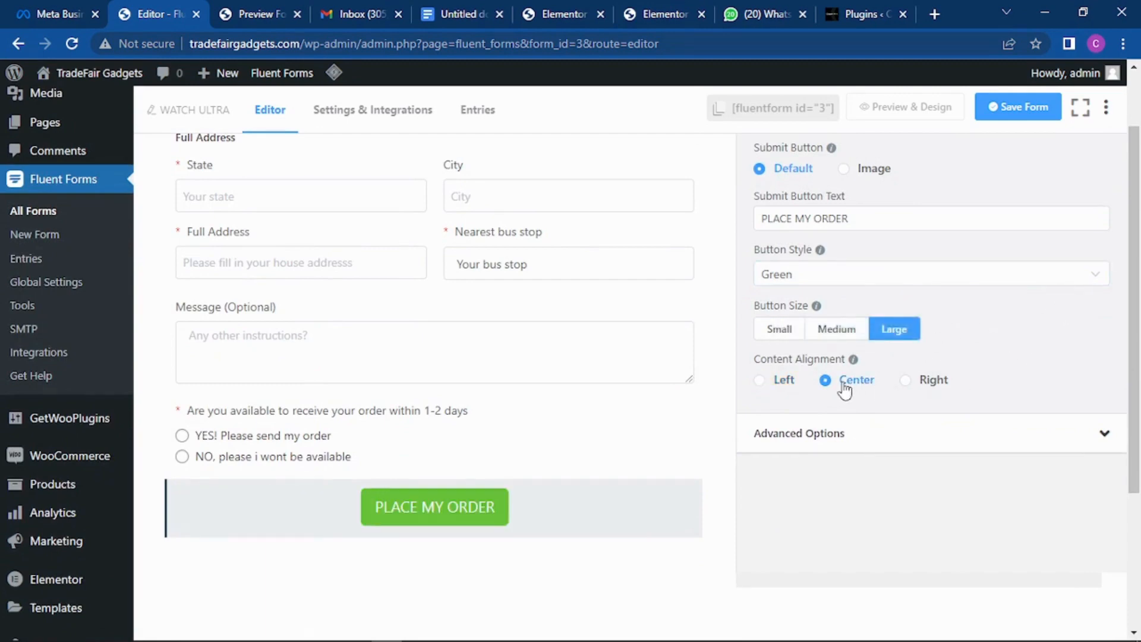
pyautogui.click(762, 385)
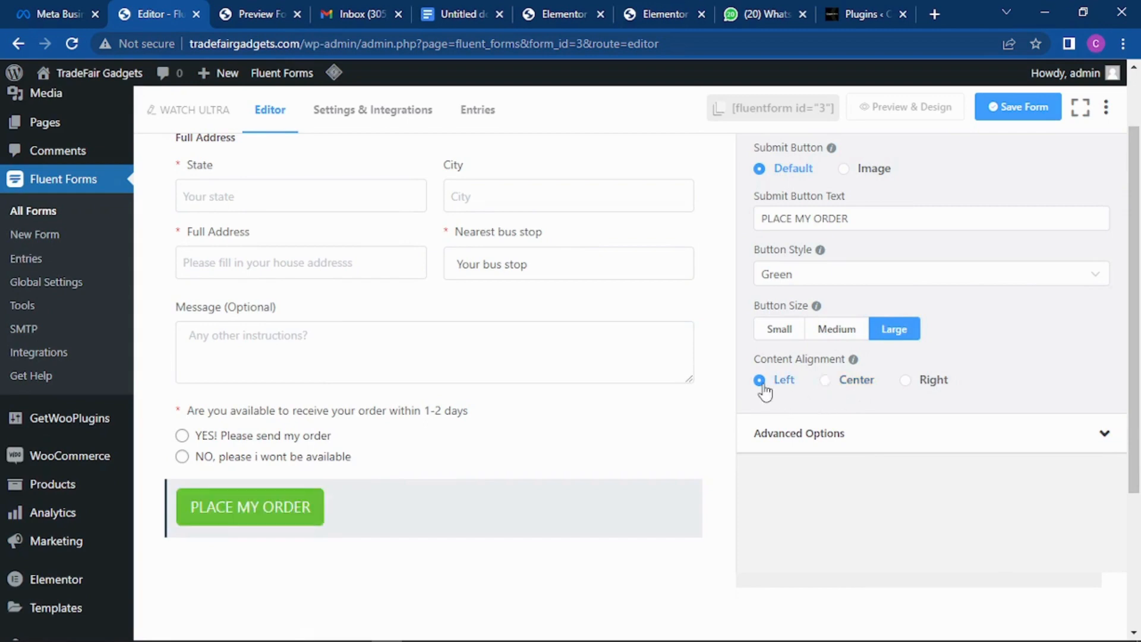
pyautogui.scroll(1, 918, 327)
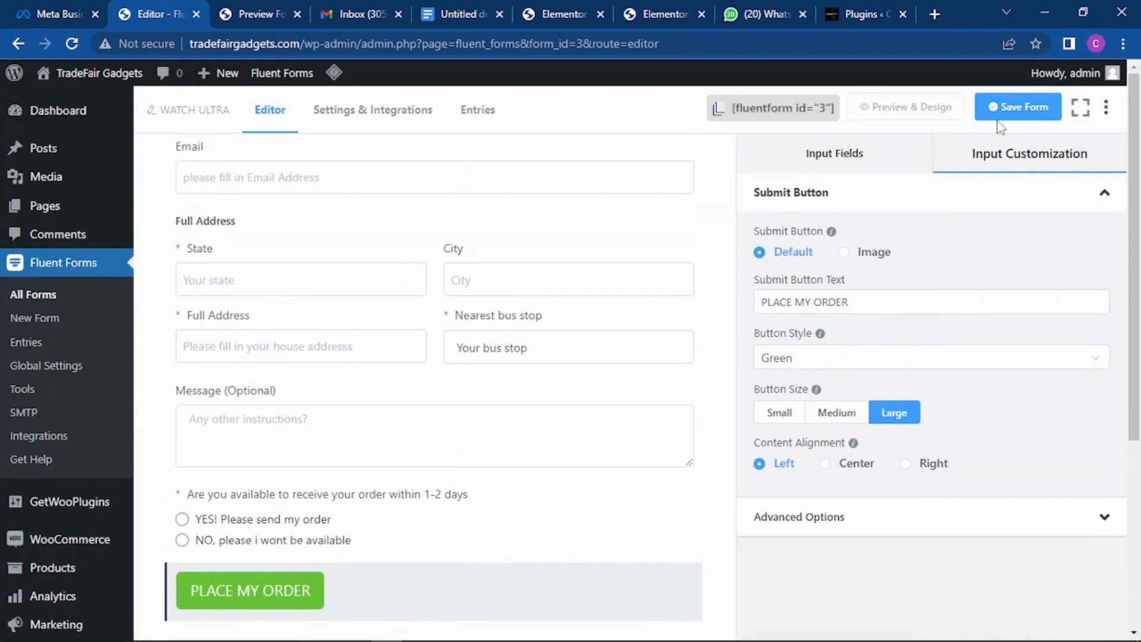
pyautogui.click(1016, 110)
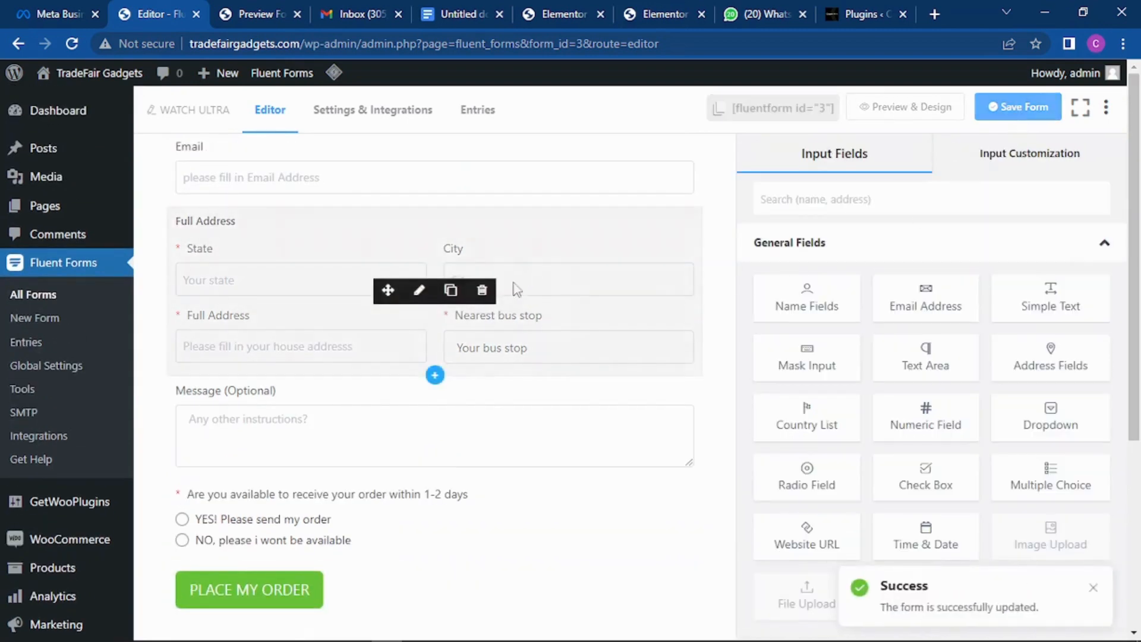
pyautogui.scroll(7, 511, 262)
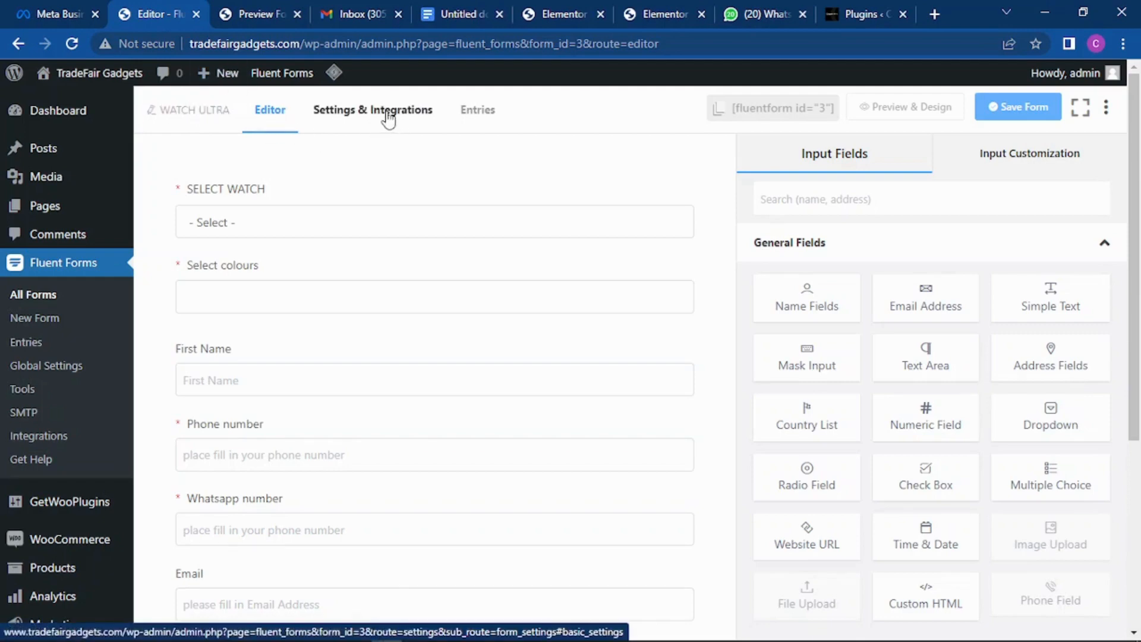
pyautogui.scroll(-10, 407, 191)
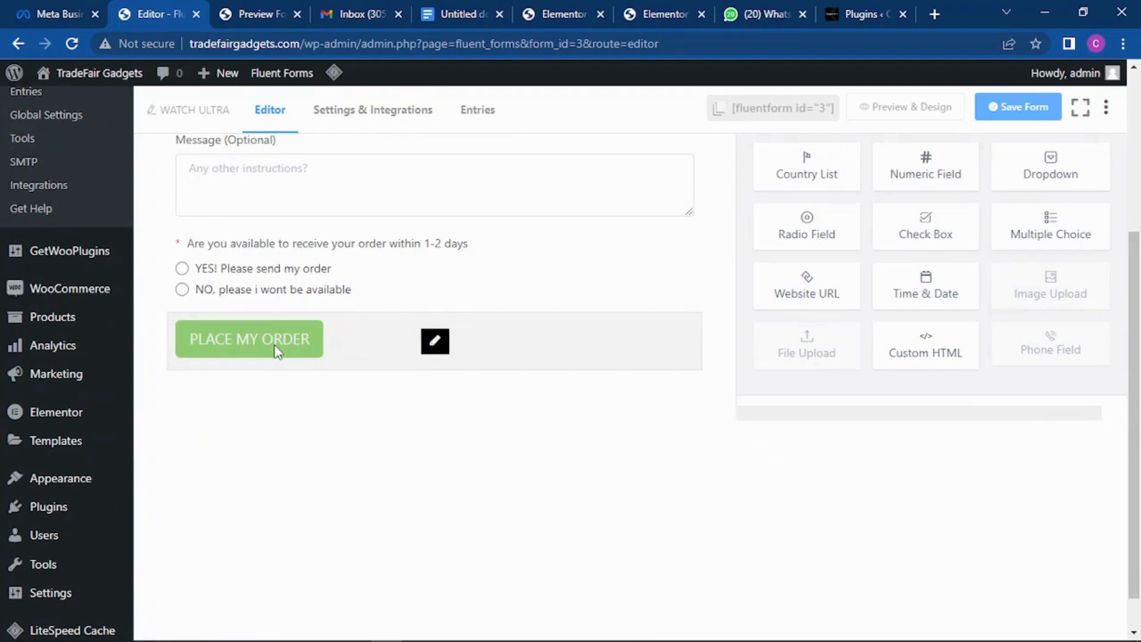
pyautogui.scroll(10, 368, 154)
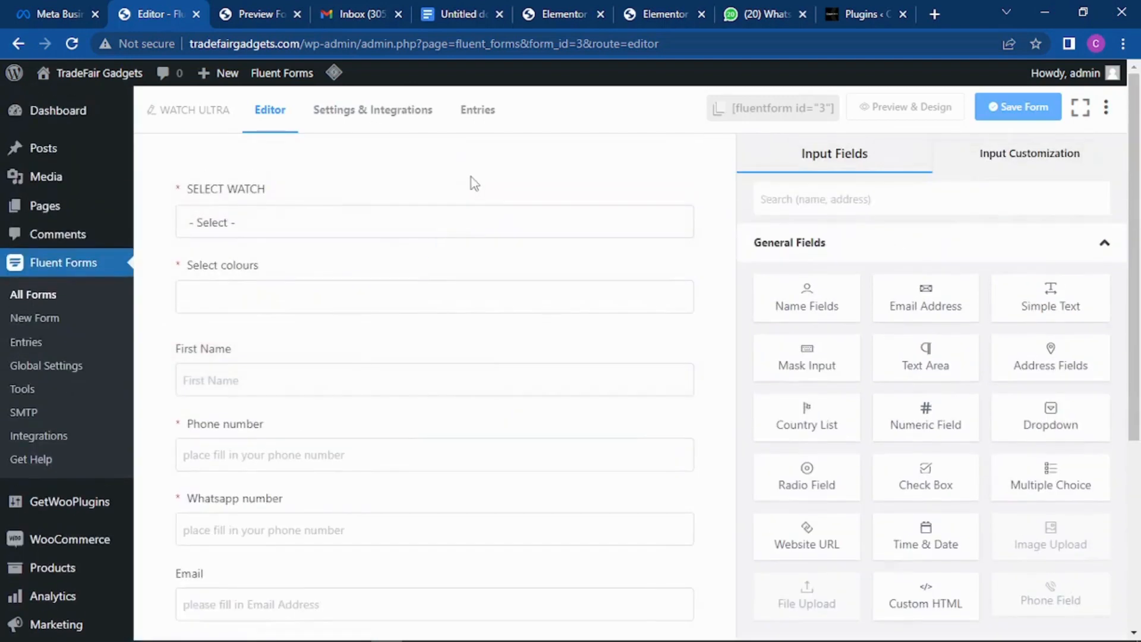
# Step: Open the form's Settings & Integrations to view its confirmation settings and success message
pyautogui.click(351, 114)
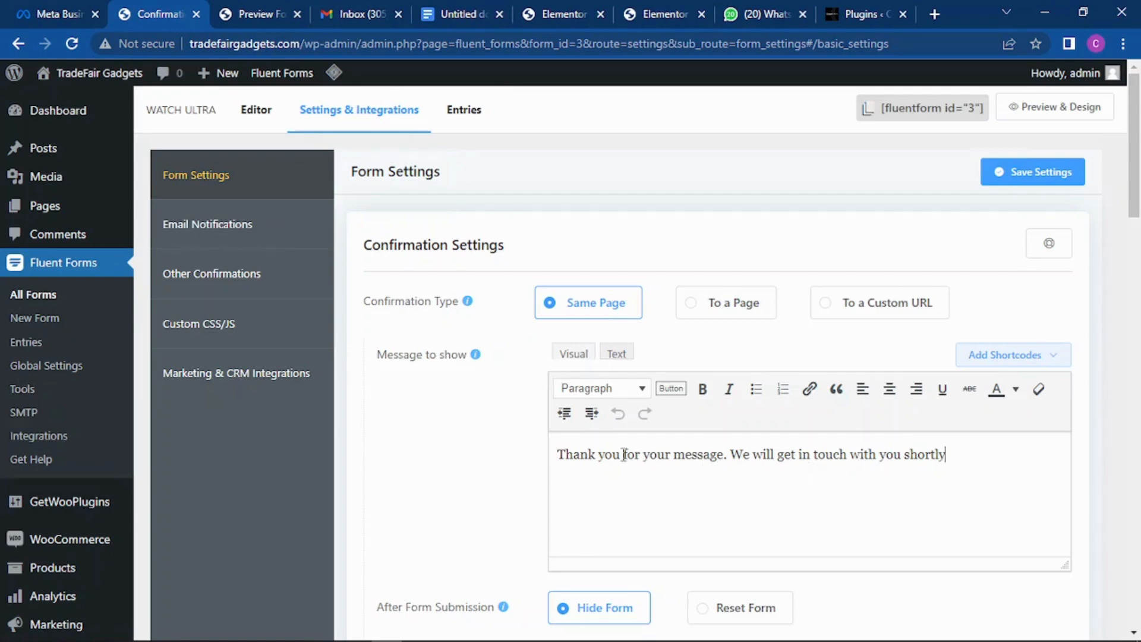
# Step: Change the confirmation message to end with 'order, we will contact shortly as we are working swiftly to deliver your order.'
pyautogui.moveTo(964, 458); pyautogui.dragTo(673, 456)
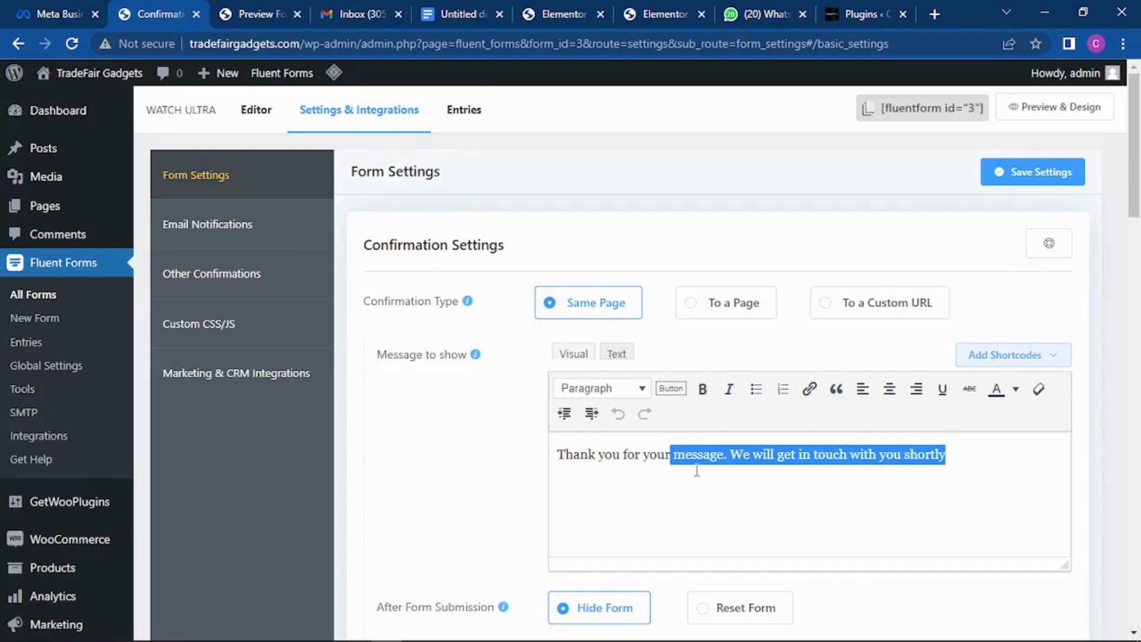
pyautogui.press('BackSpace')
pyautogui.write('ORDER')
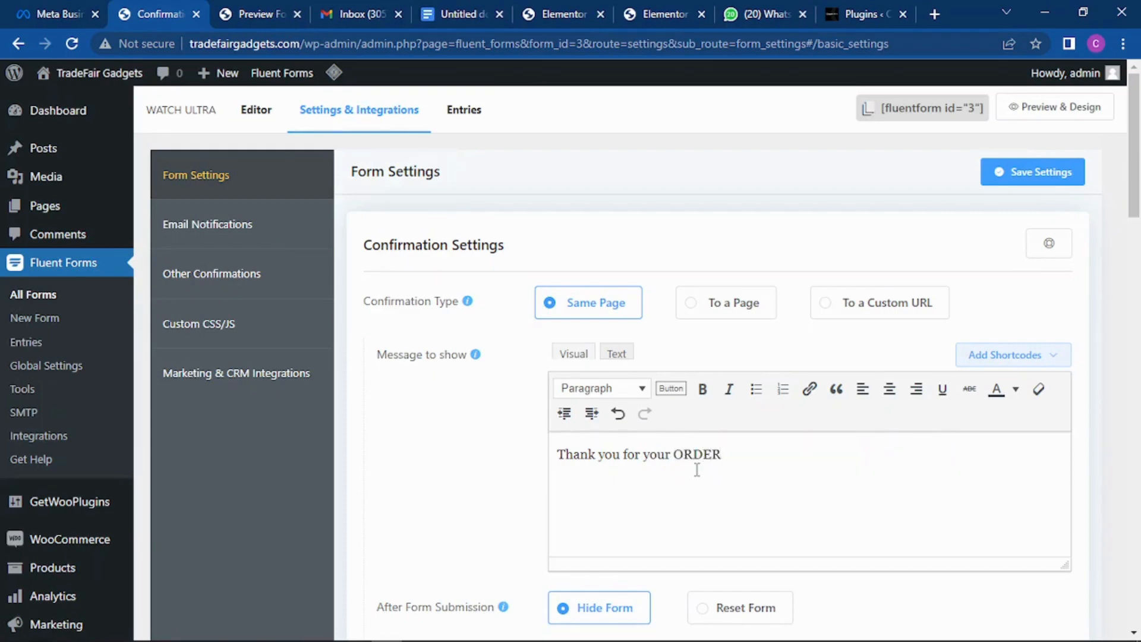
pyautogui.press('BackSpace')
pyautogui.press('BackSpace')
pyautogui.press('BackSpace')
pyautogui.press('BackSpace')
pyautogui.write('order, we will contact')
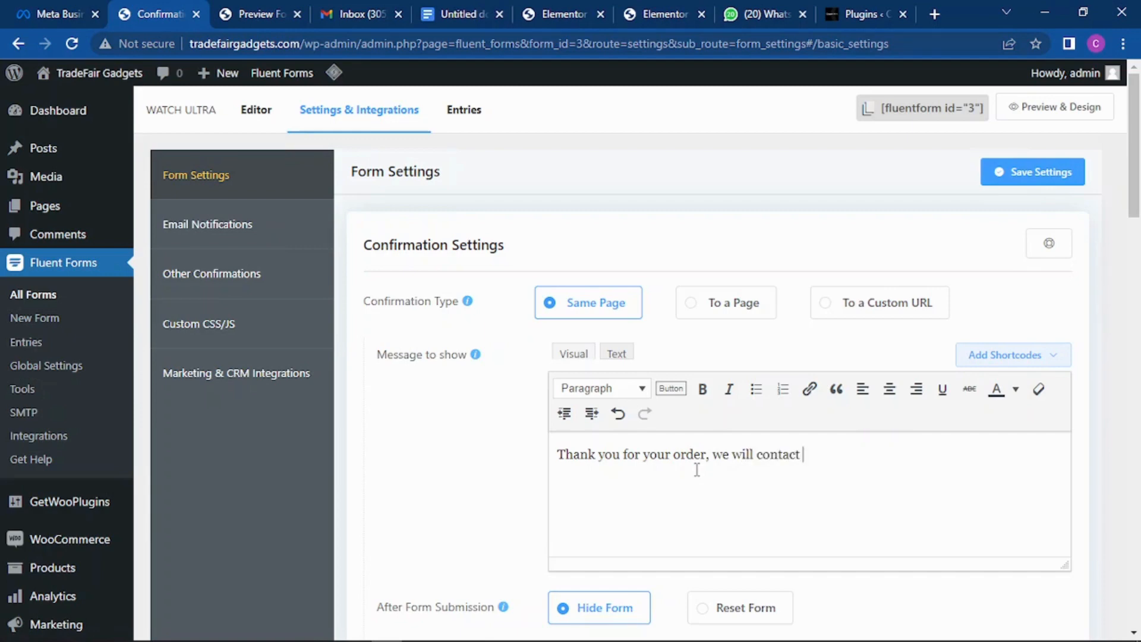
pyautogui.write(' shortly a')
pyautogui.write('sw')
pyautogui.write(' we are')
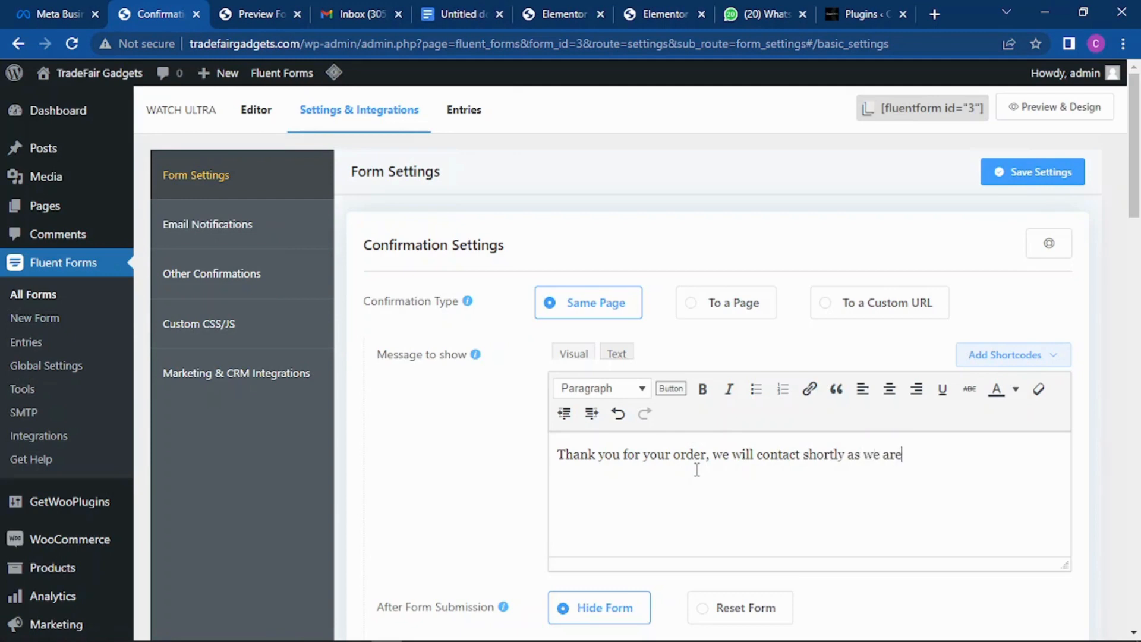
pyautogui.write(' working swift')
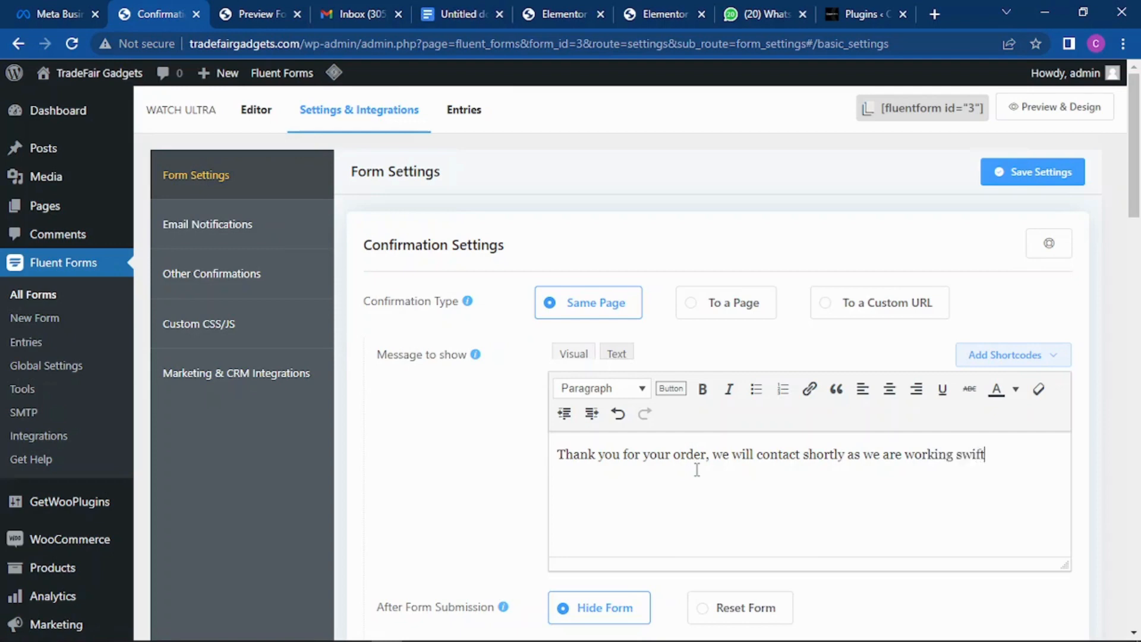
pyautogui.write('ly to deliver your')
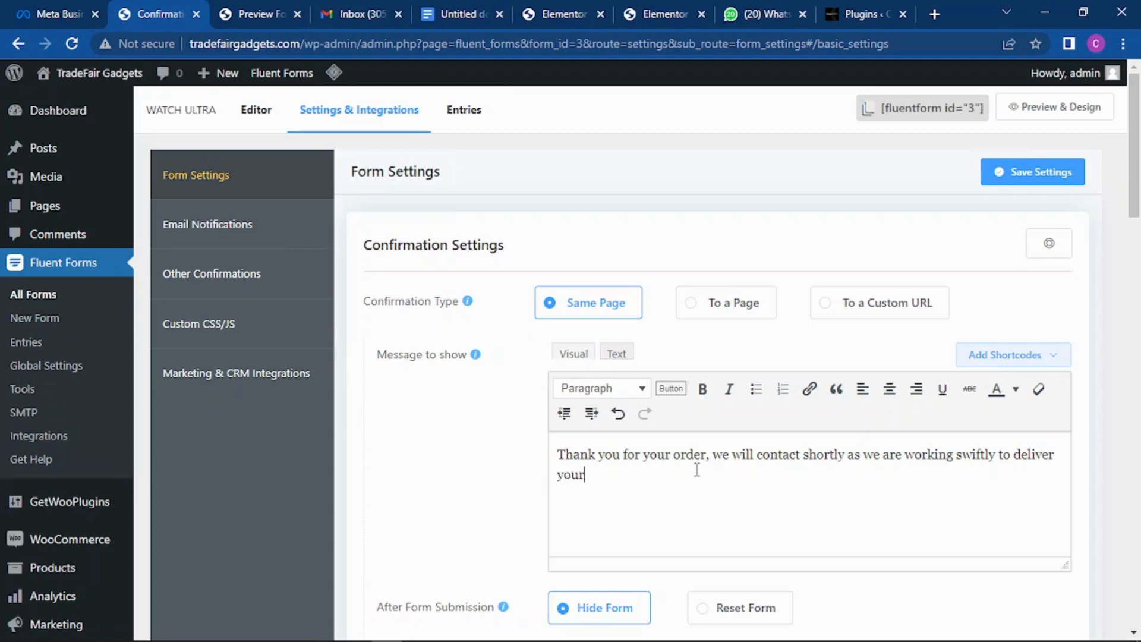
pyautogui.write(' oorde')
pyautogui.click(602, 474)
pyautogui.press('BackSpace')
# Step: Set the confirmation type to 'To a Page' without choosing a page yet
pyautogui.click(730, 306)
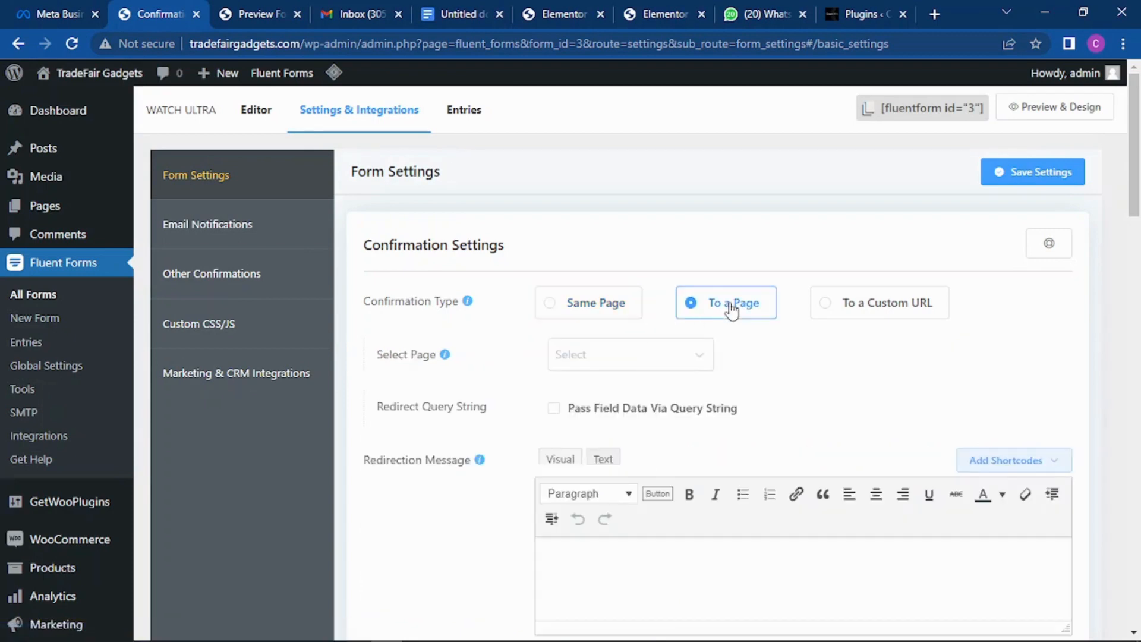
pyautogui.click(705, 360)
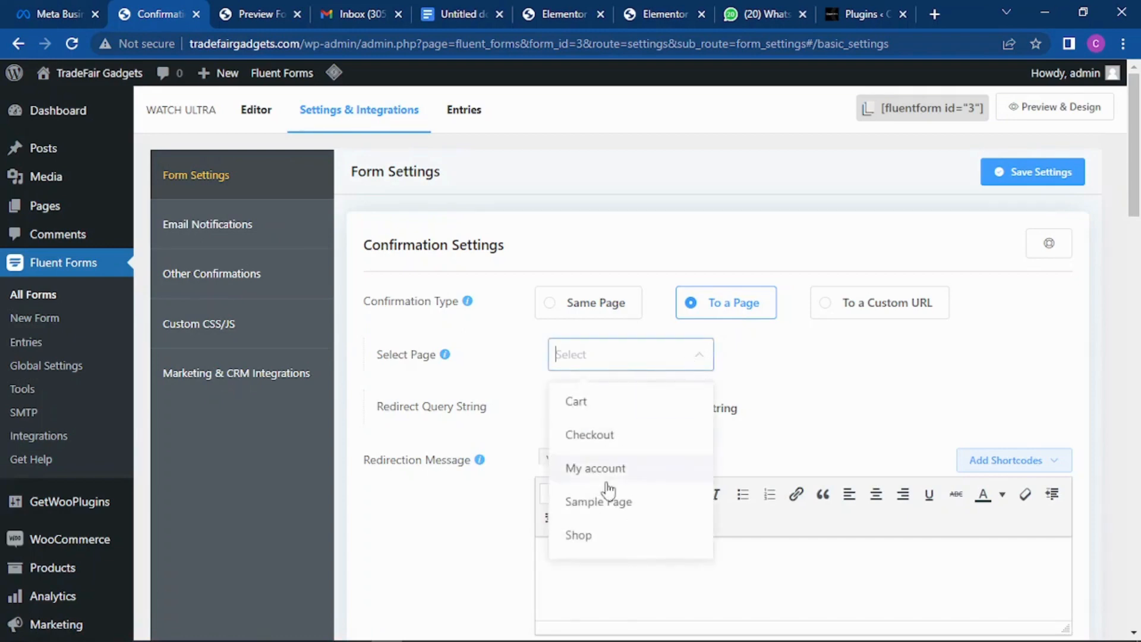
pyautogui.click(739, 306)
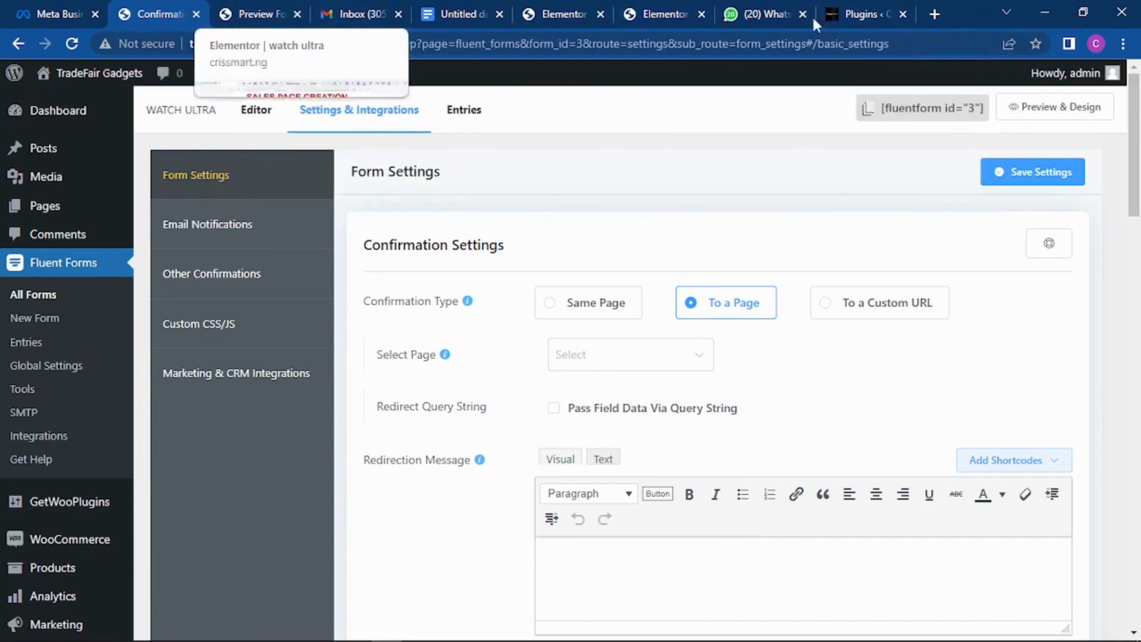
# Step: Open the WordPress Pages list in a new browser tab
pyautogui.click(856, 13)
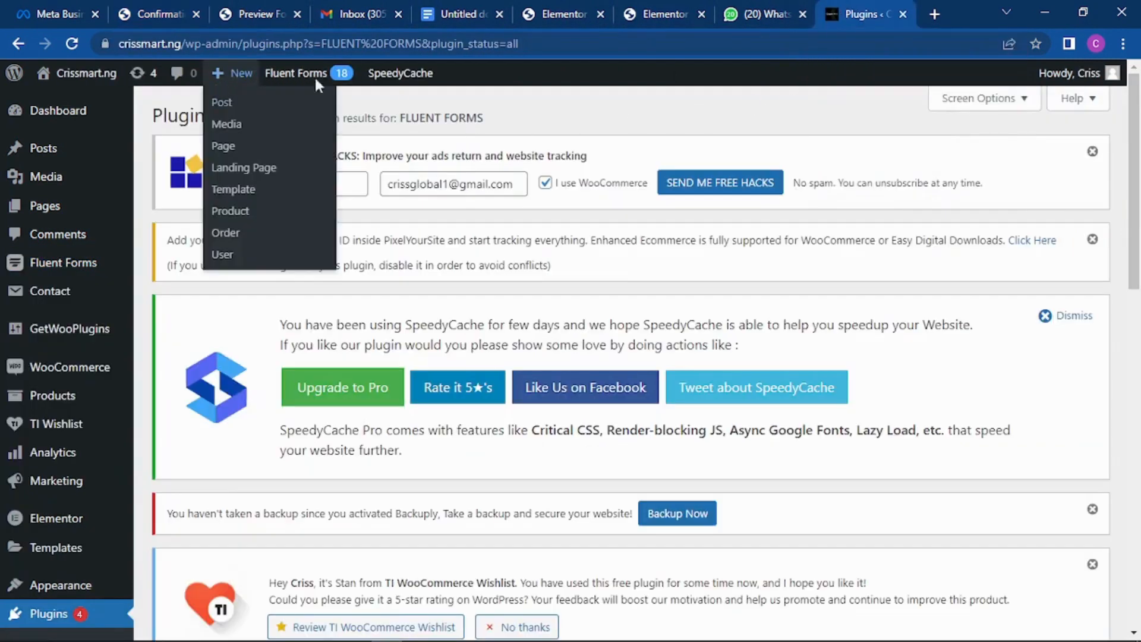
pyautogui.click(253, 8)
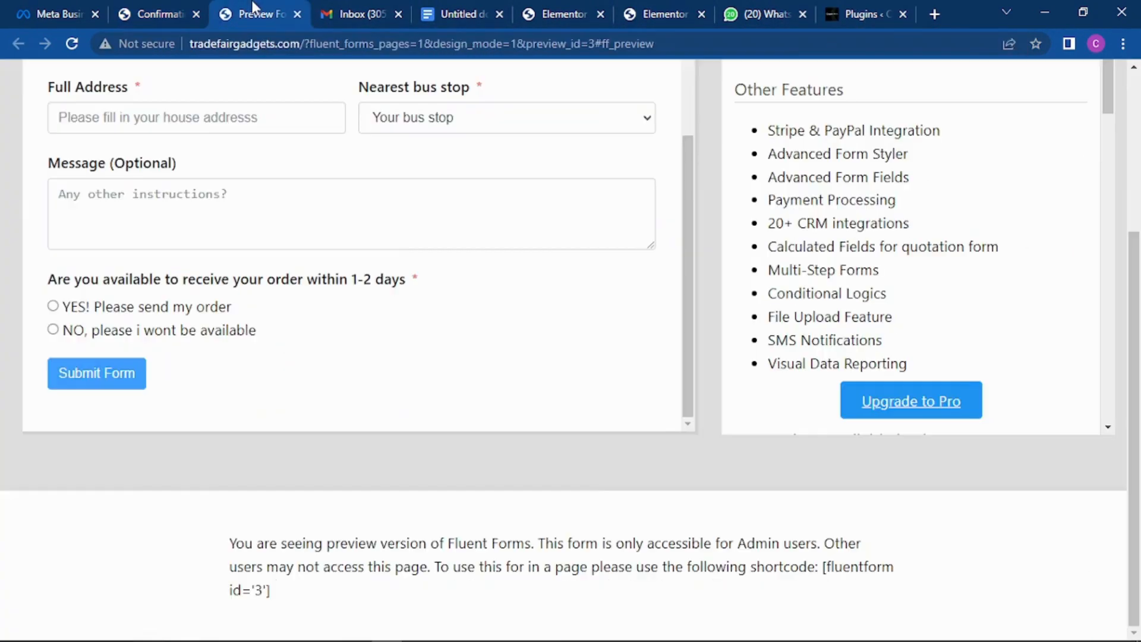
pyautogui.click(178, 8)
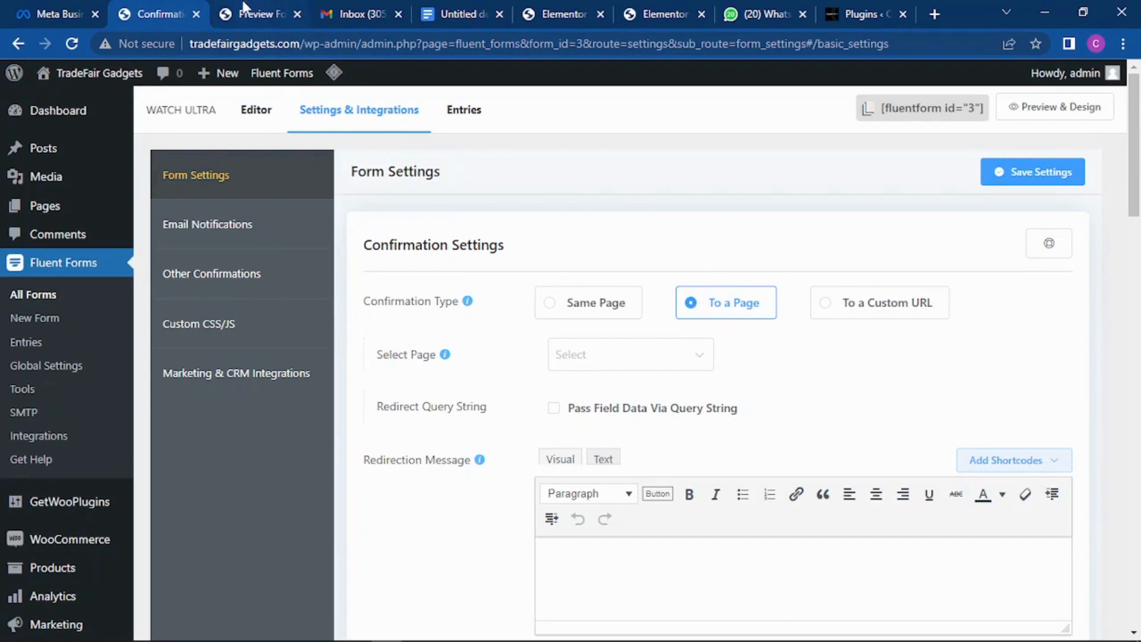
pyautogui.rightClick(58, 215)
pyautogui.click(97, 220)
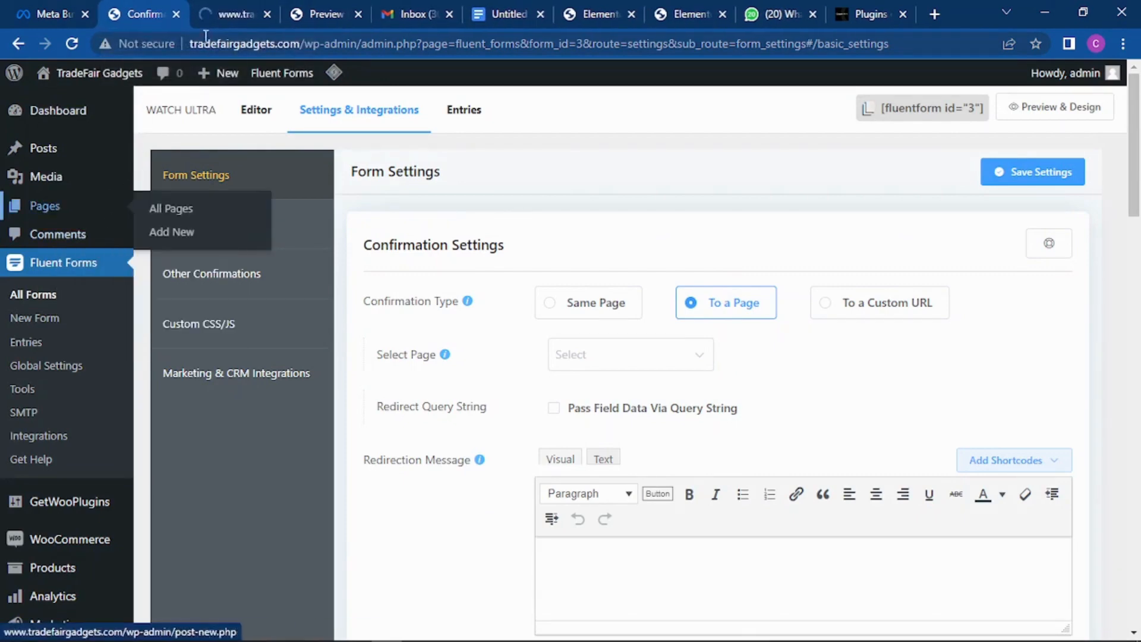
# Step: Create a new page titled 'Thank you for ordering Watch ultra'
pyautogui.click(228, 13)
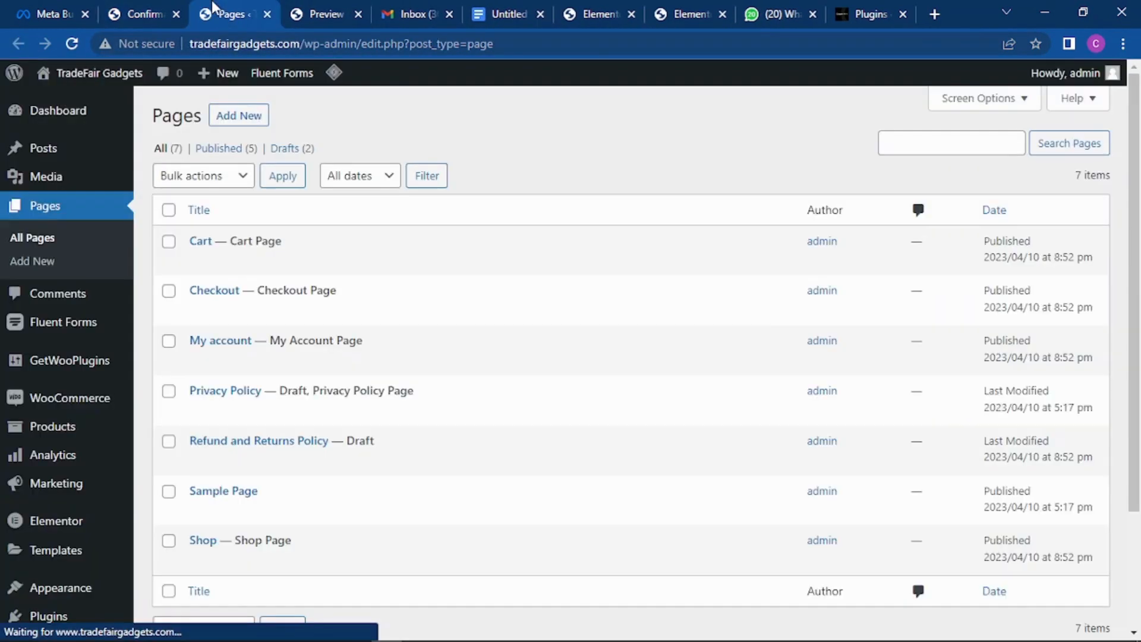
pyautogui.click(245, 119)
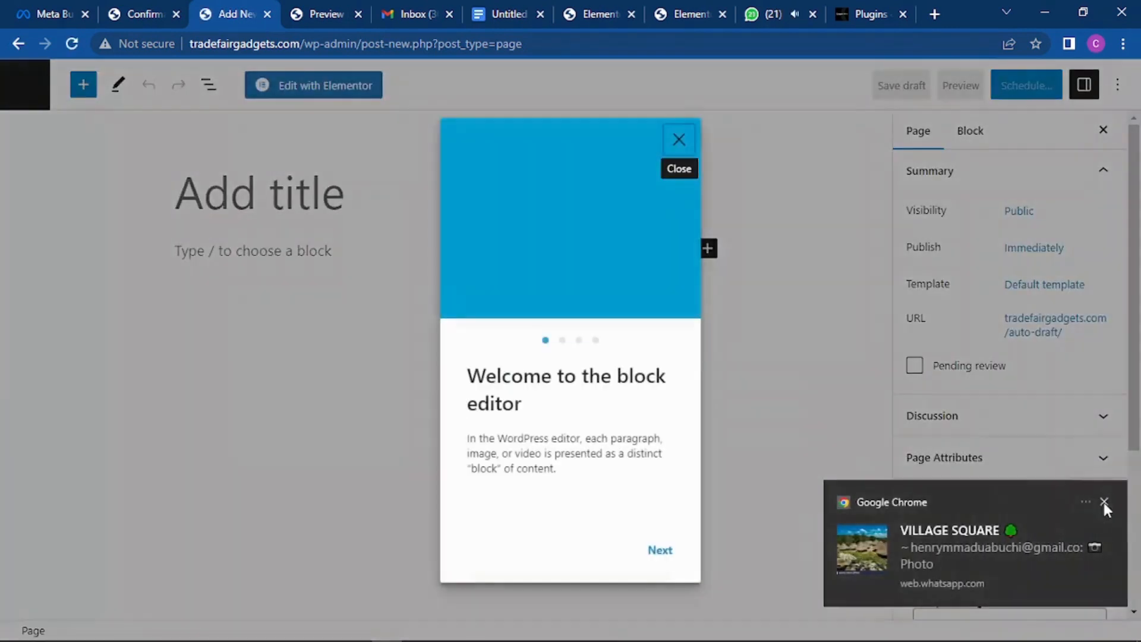
pyautogui.click(1104, 501)
pyautogui.click(678, 149)
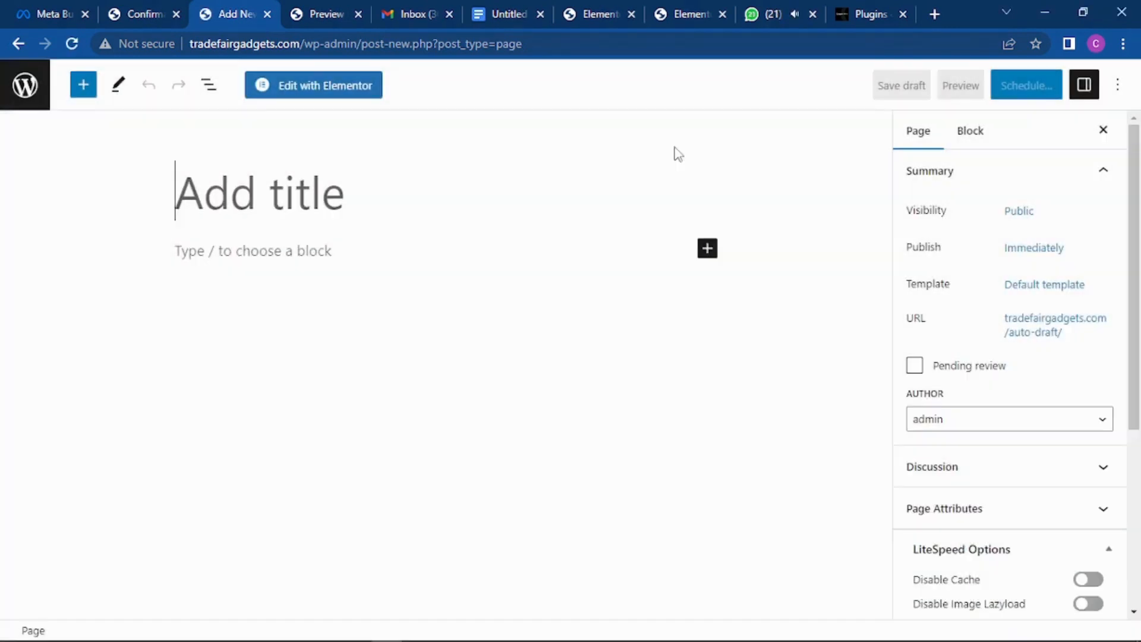
pyautogui.write('T')
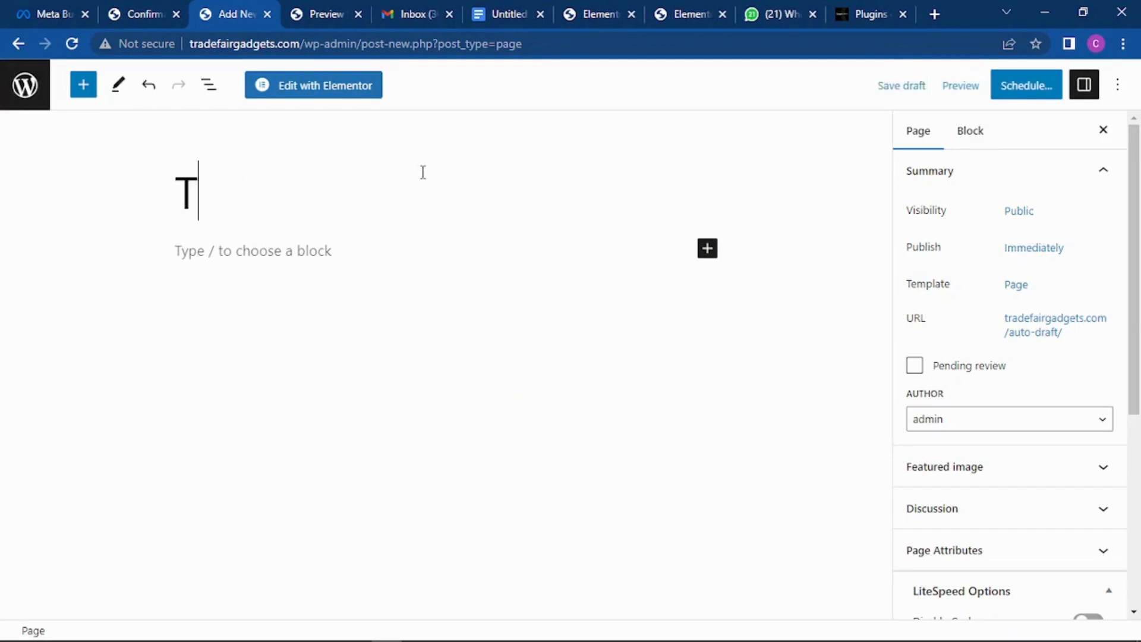
pyautogui.write('hank you')
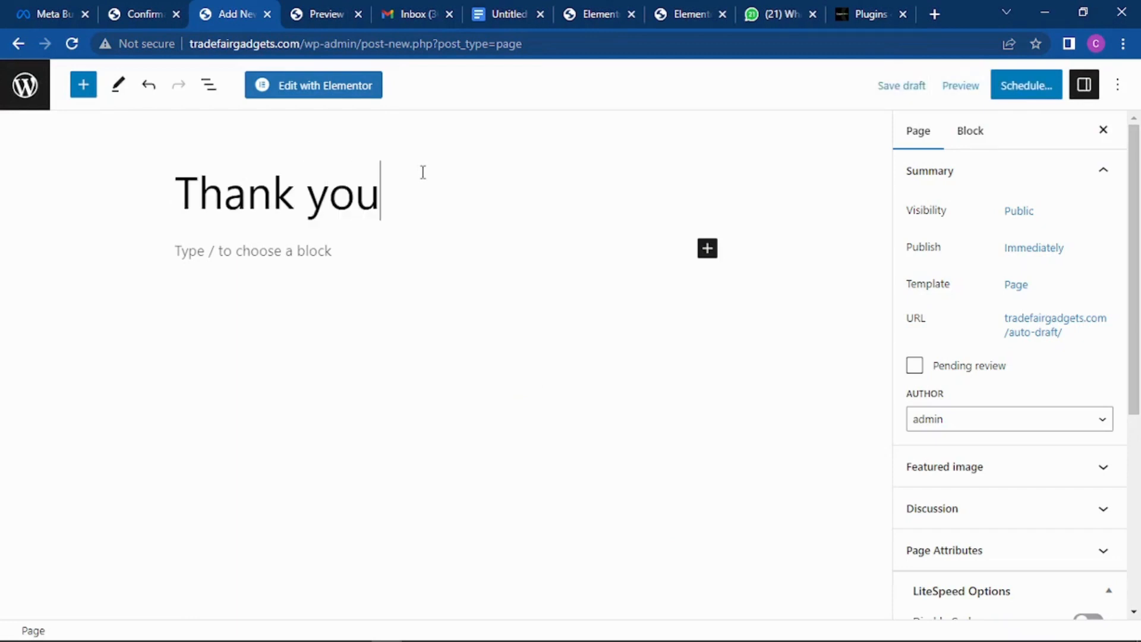
pyautogui.write(' for orderein')
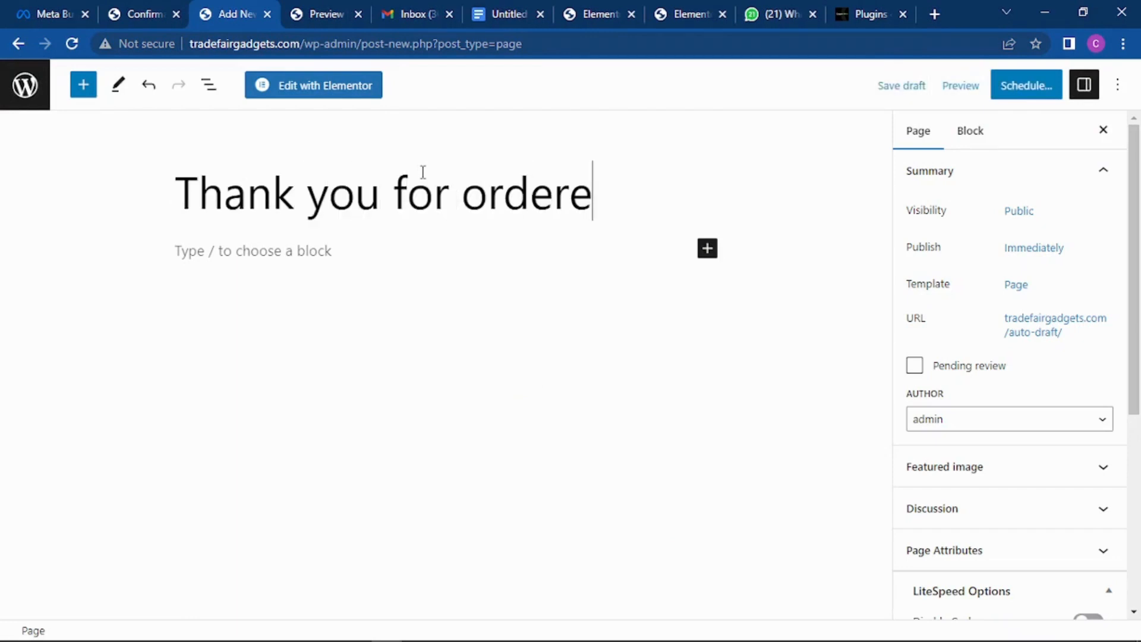
pyautogui.press('BackSpace')
pyautogui.press('BackSpace')
pyautogui.press('BackSpace')
pyautogui.write('ing ')
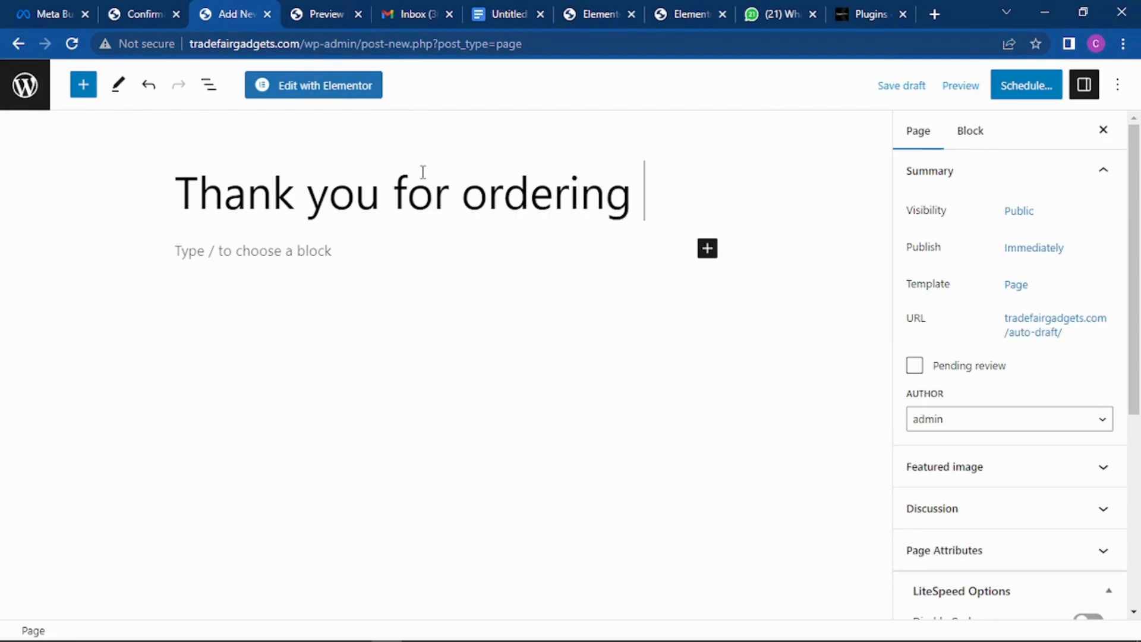
pyautogui.write('Watc')
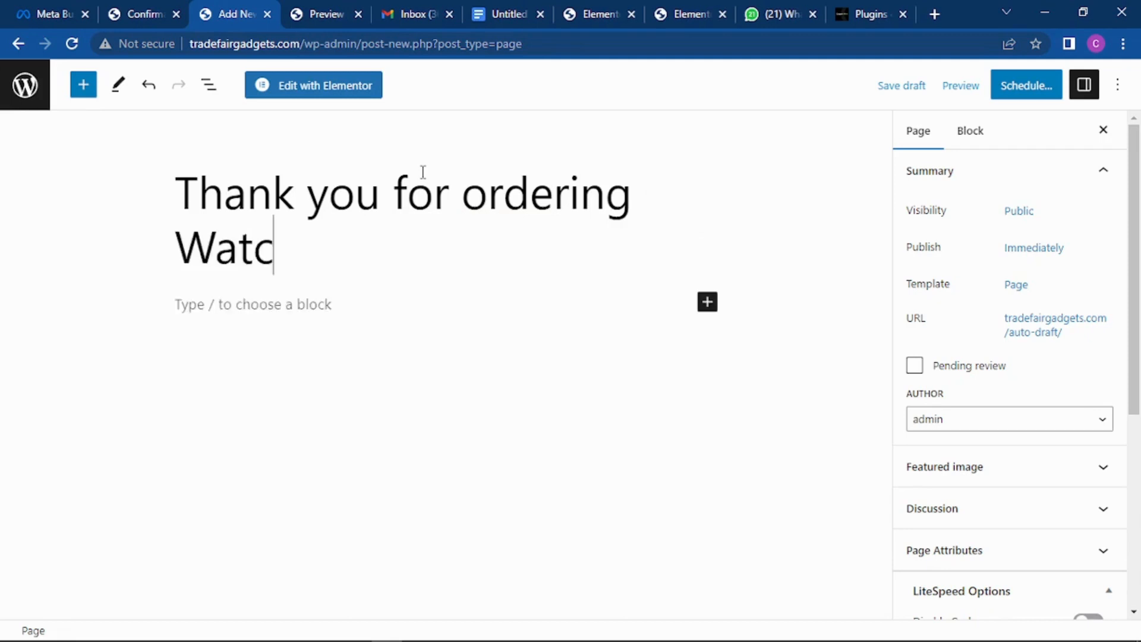
pyautogui.write('h ultra')
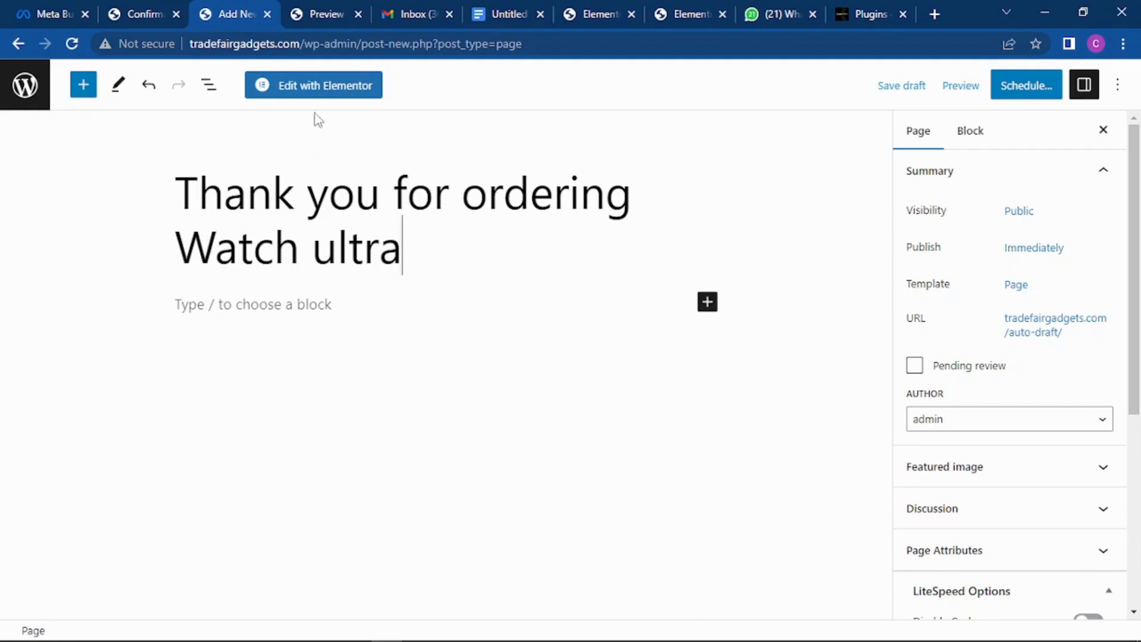
# Step: Give the page the Elementor Canvas template and publish it
pyautogui.click(1015, 285)
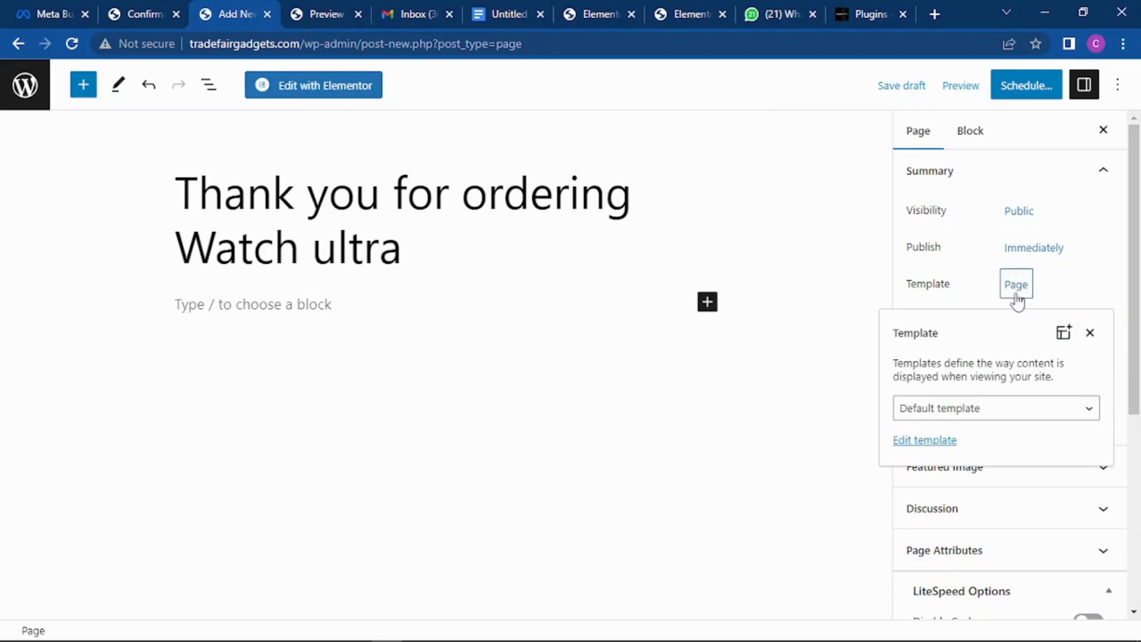
pyautogui.click(988, 410)
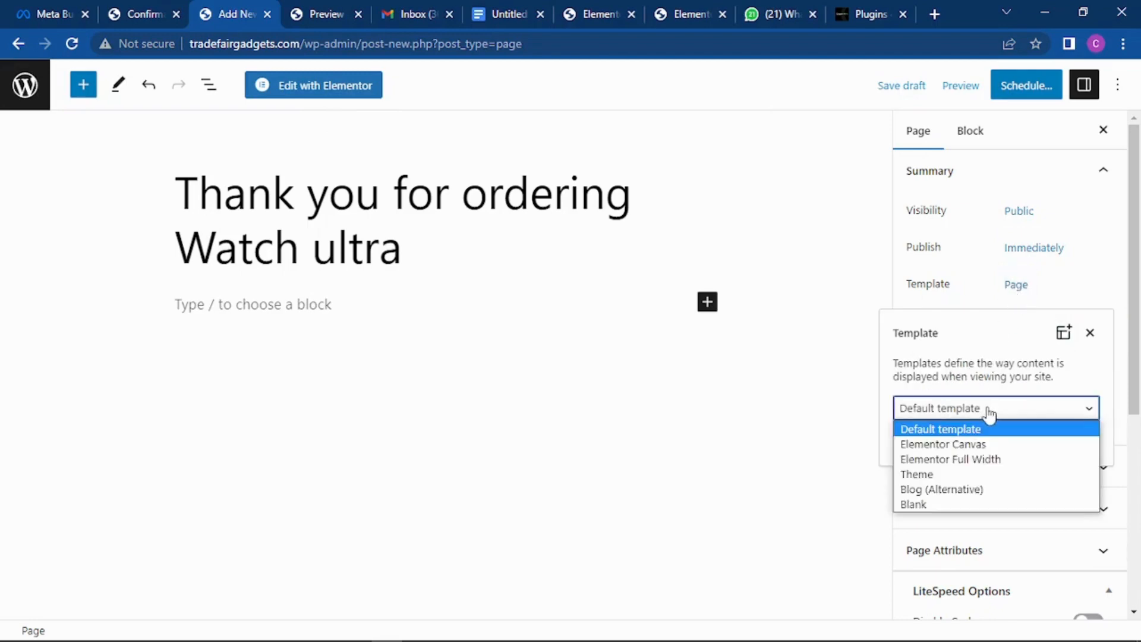
pyautogui.click(964, 452)
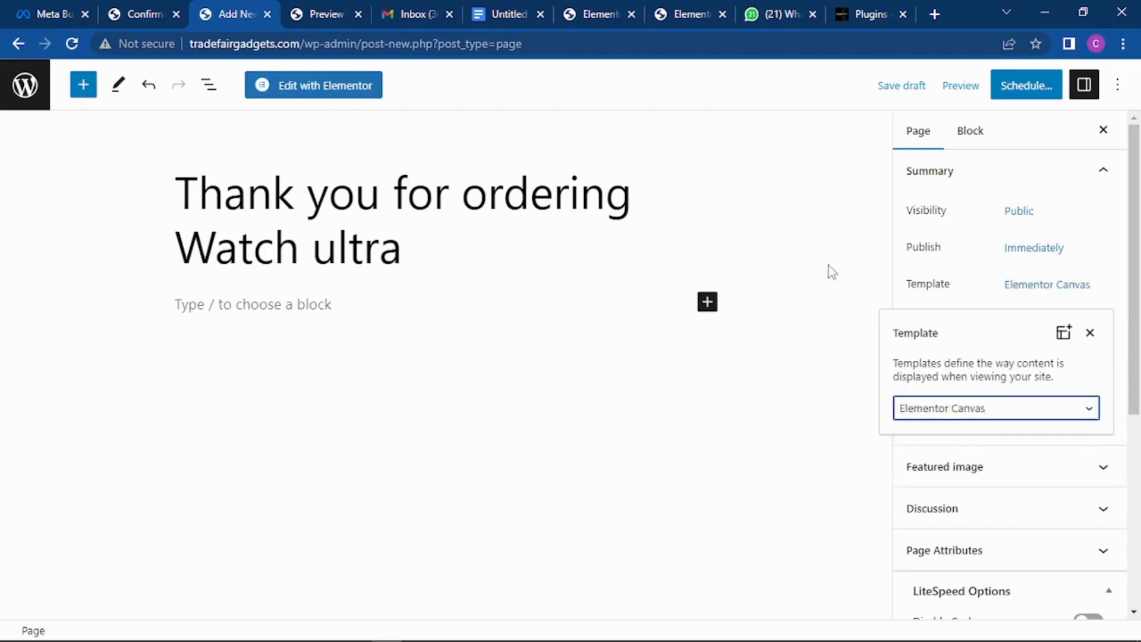
pyautogui.click(816, 246)
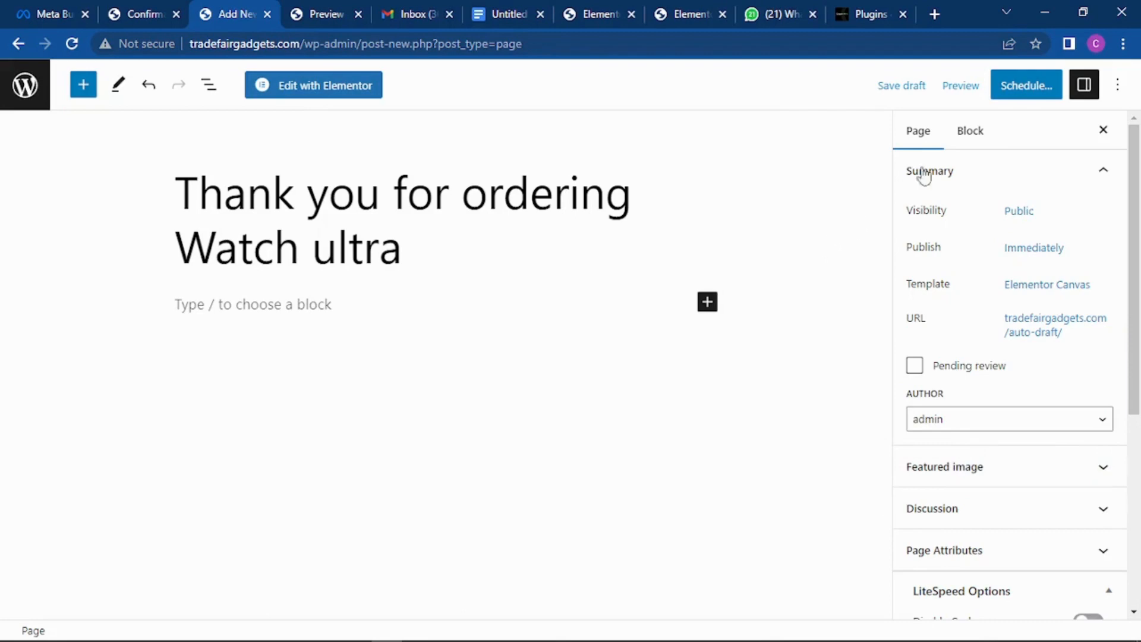
pyautogui.click(1013, 85)
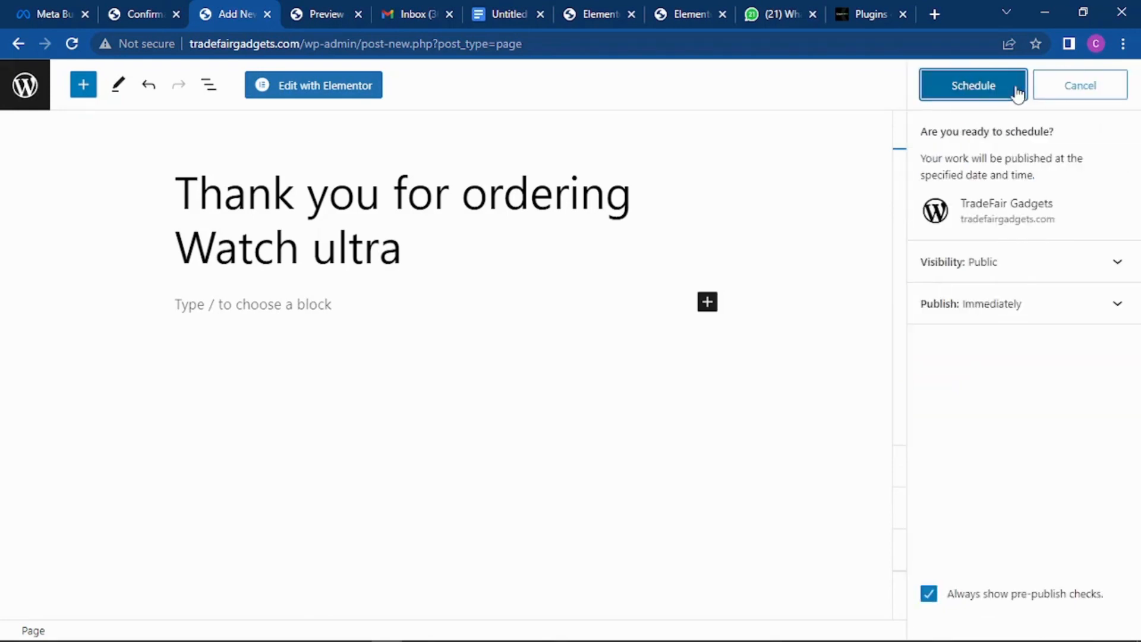
pyautogui.click(976, 89)
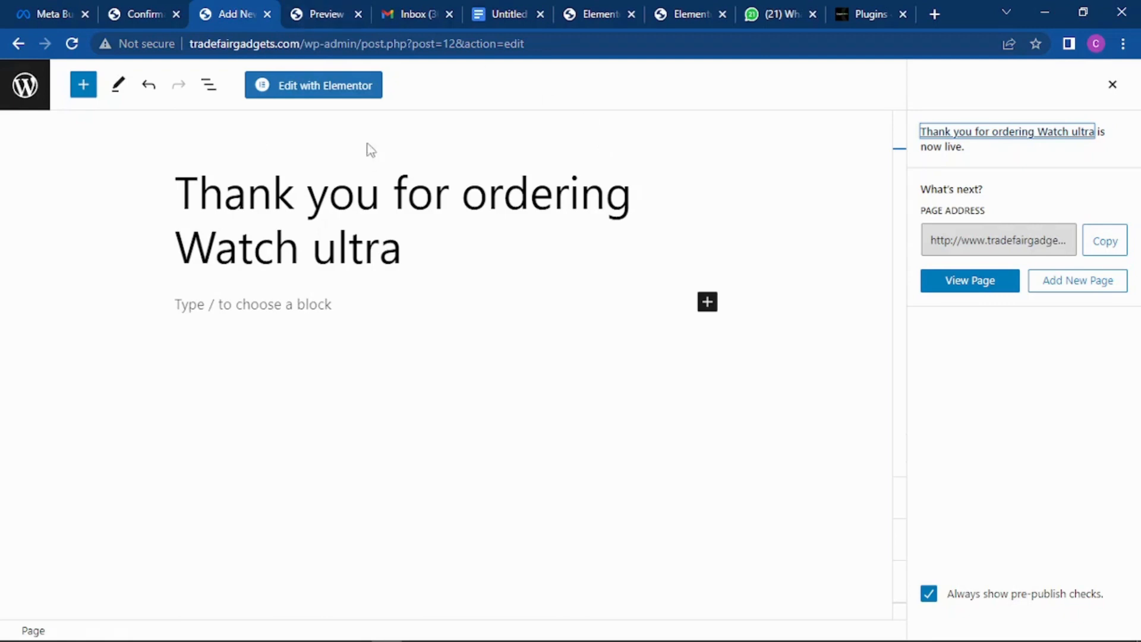
# Step: Reload the confirmation settings and redirect 'To a Page': 'Thank you for ordering Watch ultra'
pyautogui.click(143, 11)
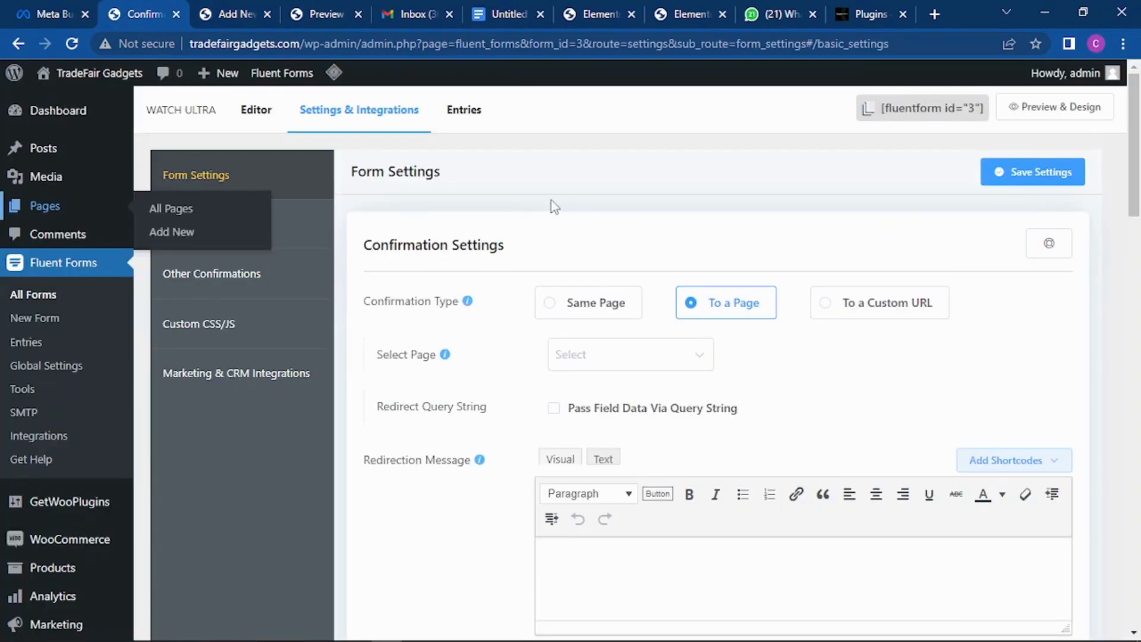
pyautogui.click(72, 43)
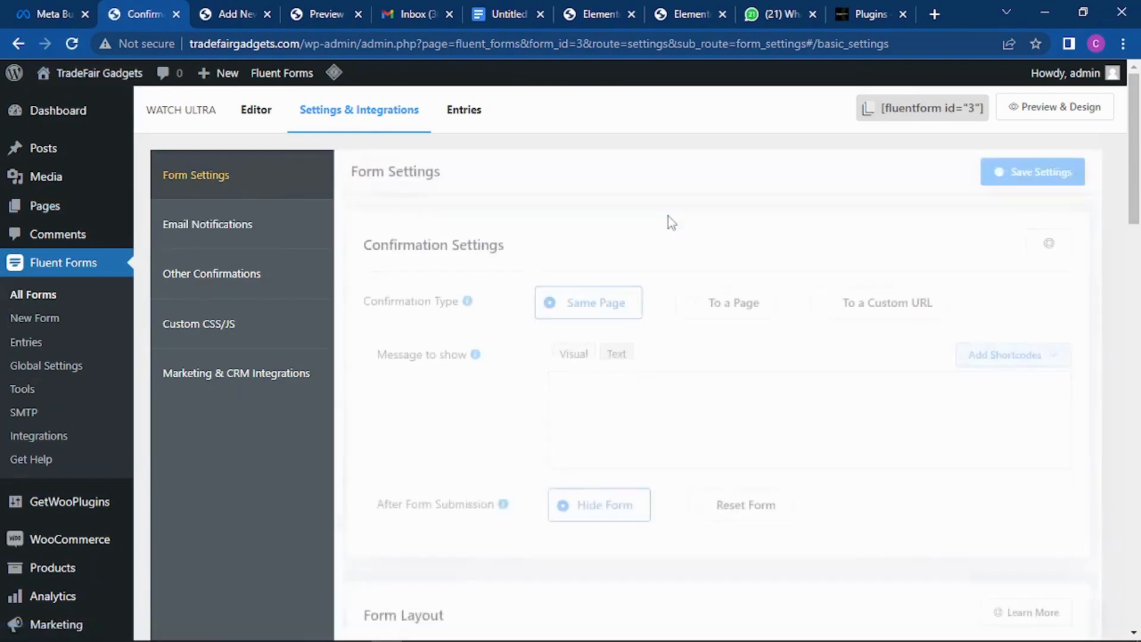
pyautogui.click(706, 308)
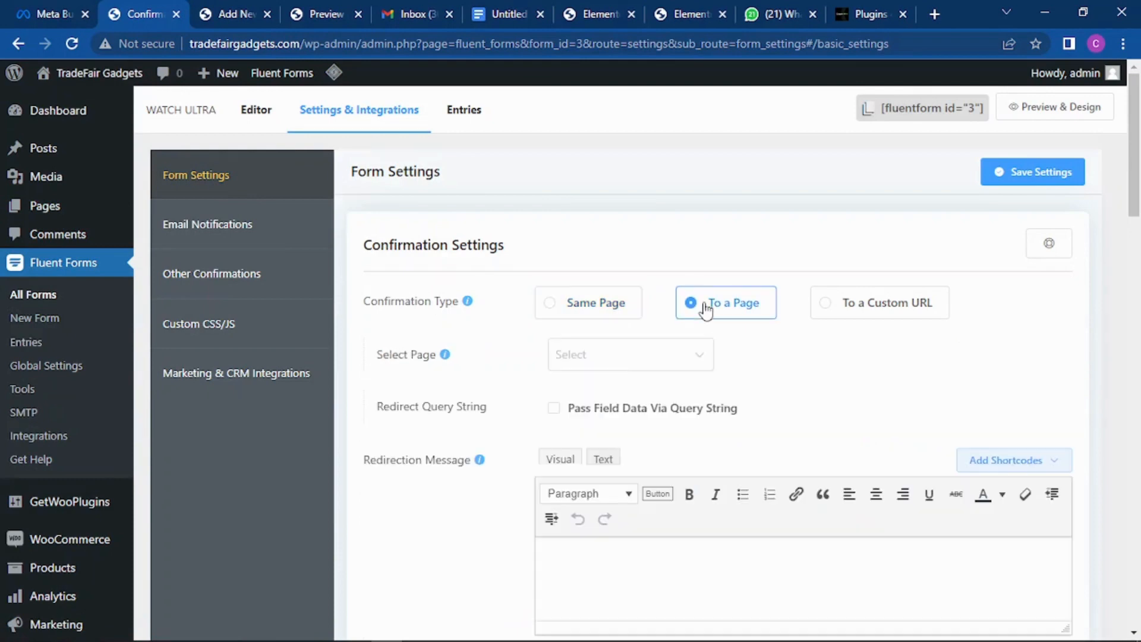
pyautogui.click(690, 357)
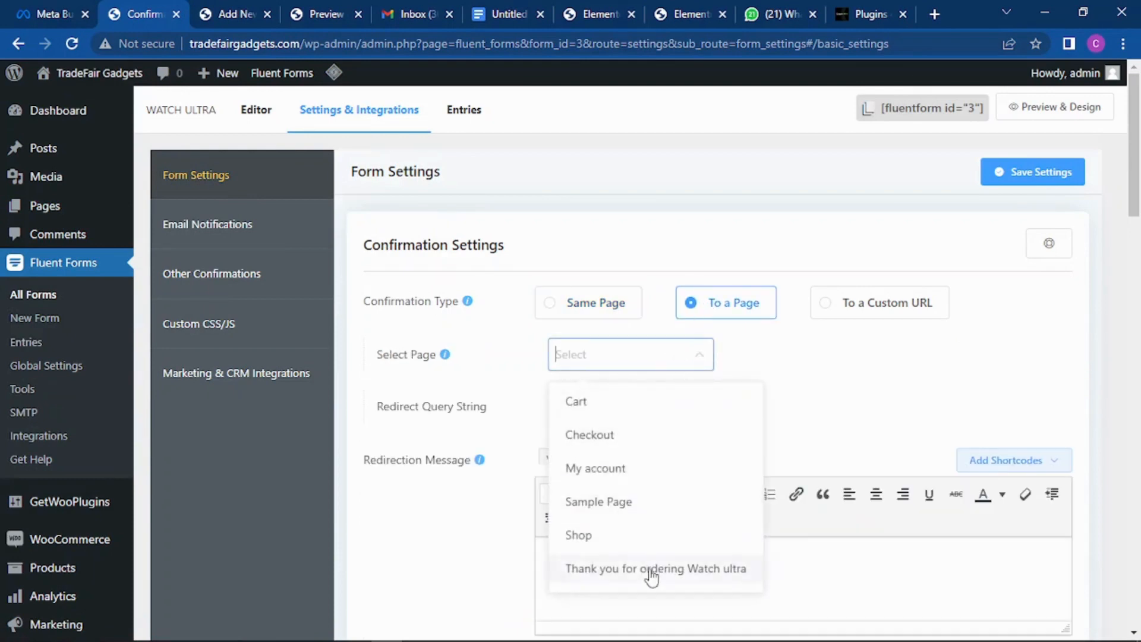
pyautogui.click(683, 570)
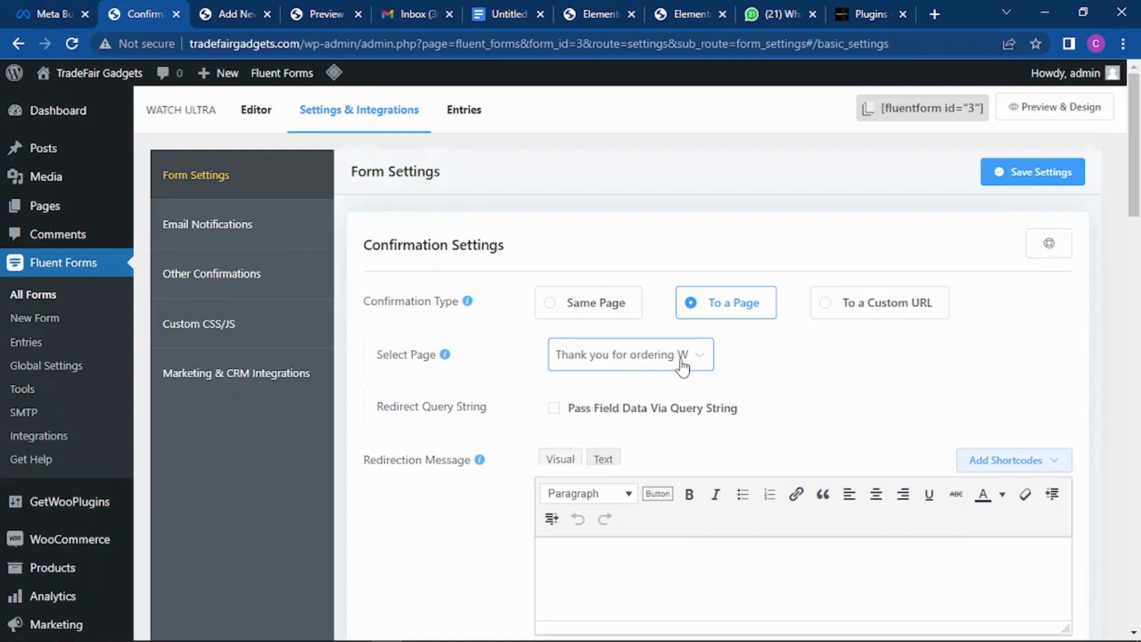
pyautogui.scroll(-4, 675, 351)
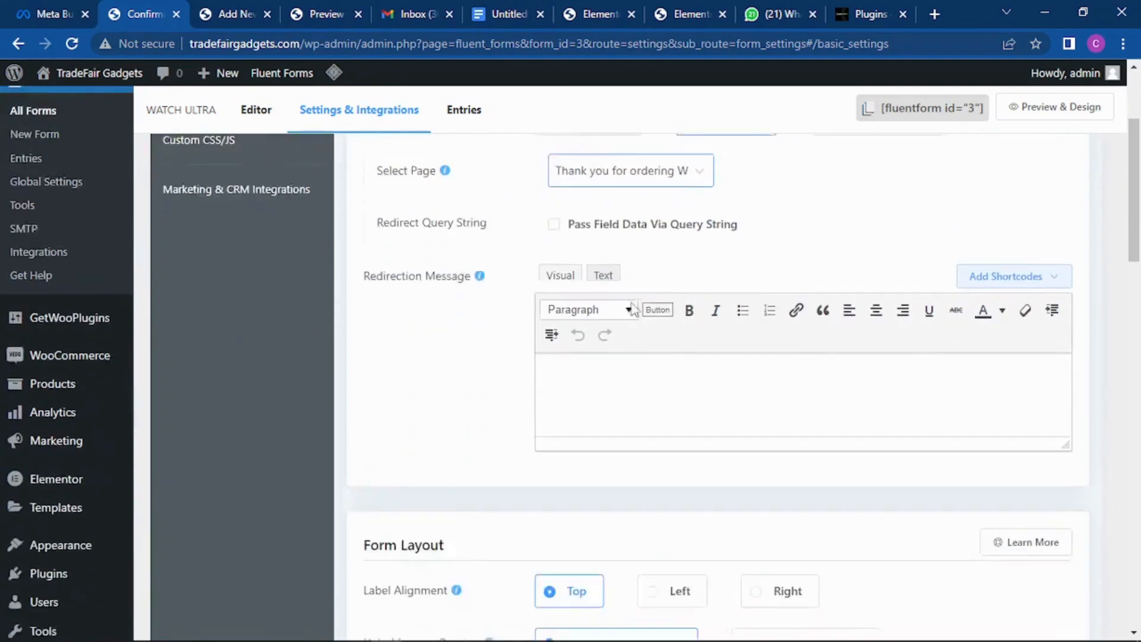
pyautogui.scroll(3, 698, 279)
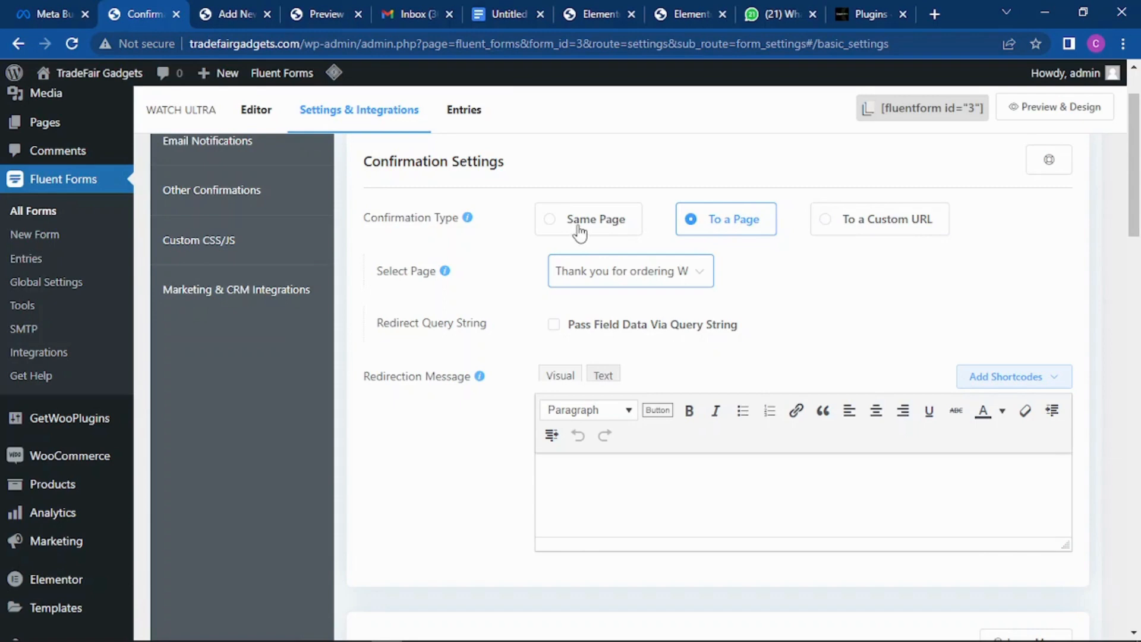
# Step: Save the WATCH ULTRA form's confirmation settings
pyautogui.scroll(-1, 606, 242)
pyautogui.scroll(-7, 606, 242)
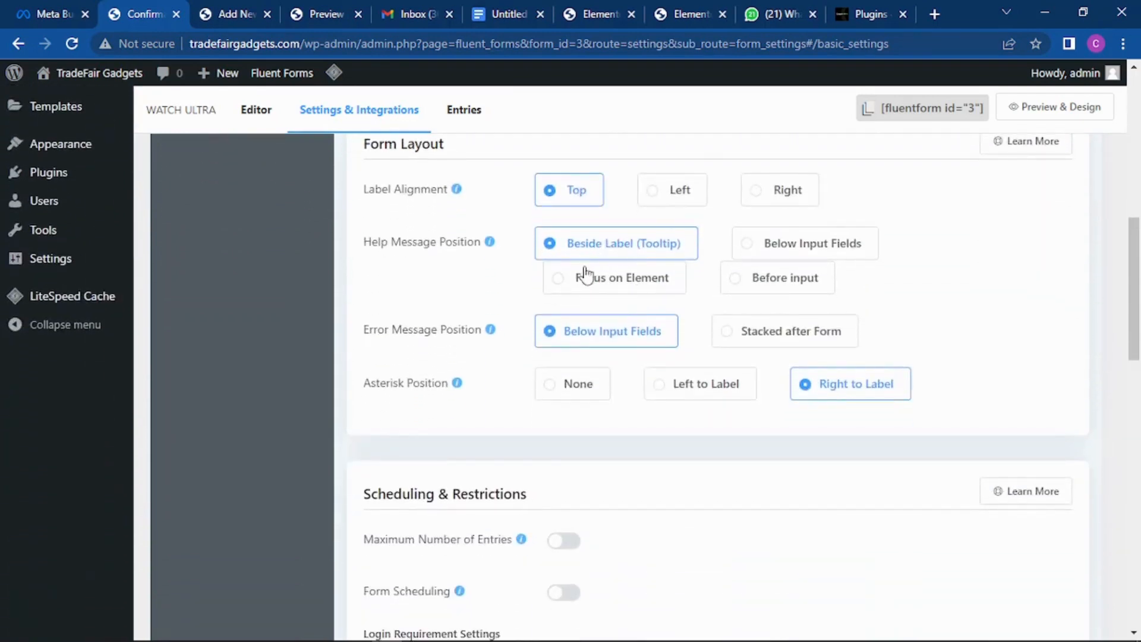
pyautogui.scroll(-4, 589, 275)
pyautogui.scroll(-12, 630, 256)
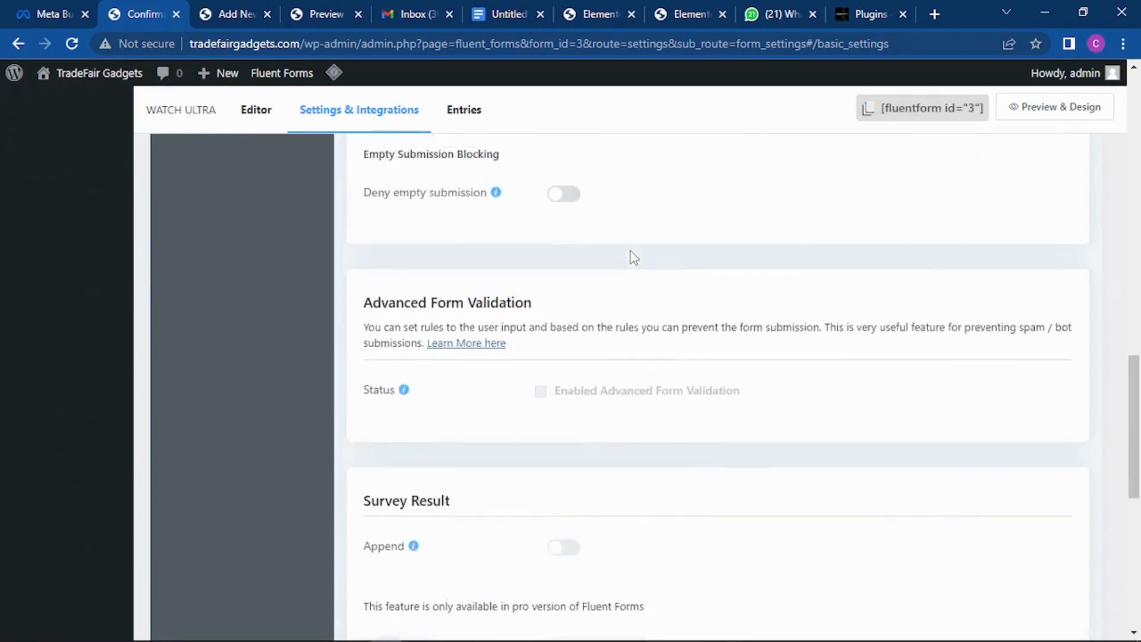
pyautogui.scroll(-2, 630, 259)
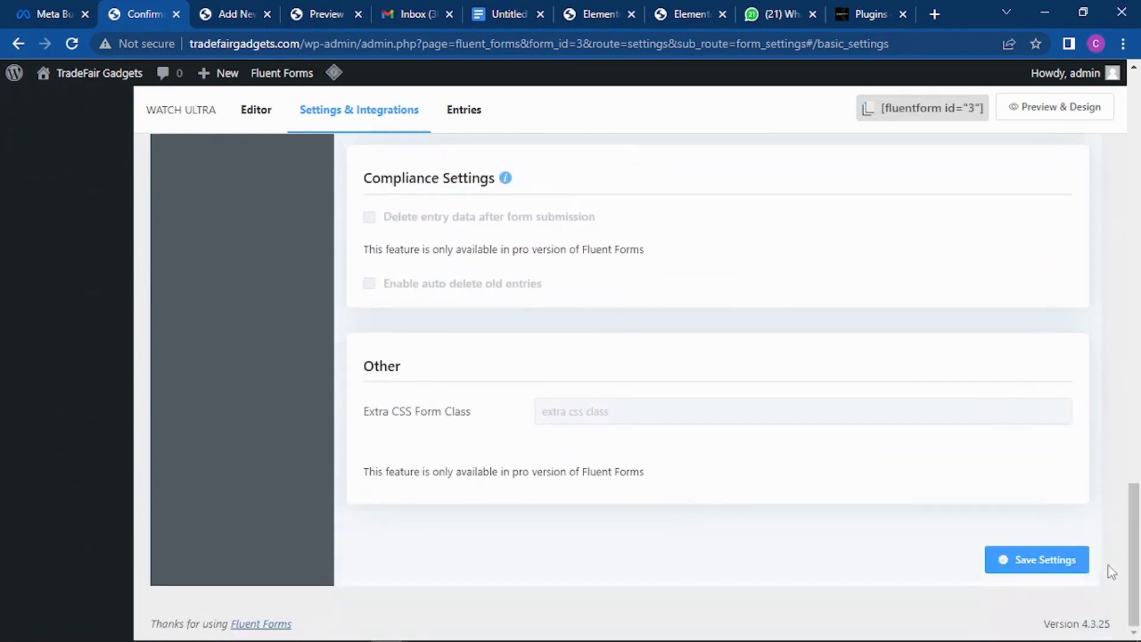
pyautogui.click(1042, 558)
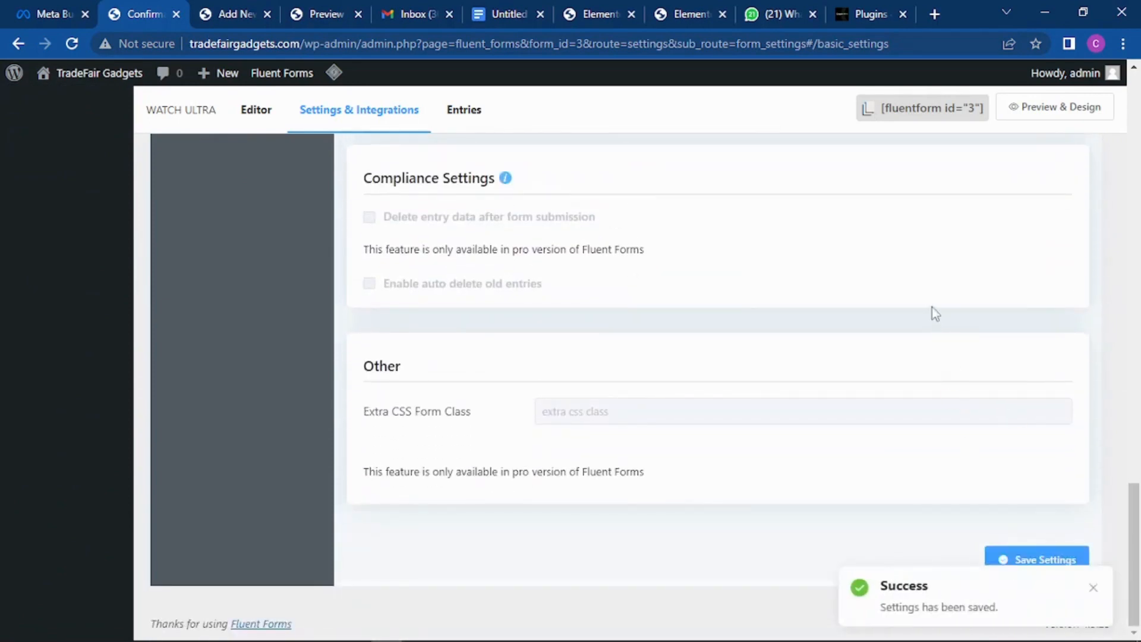
pyautogui.scroll(15, 932, 306)
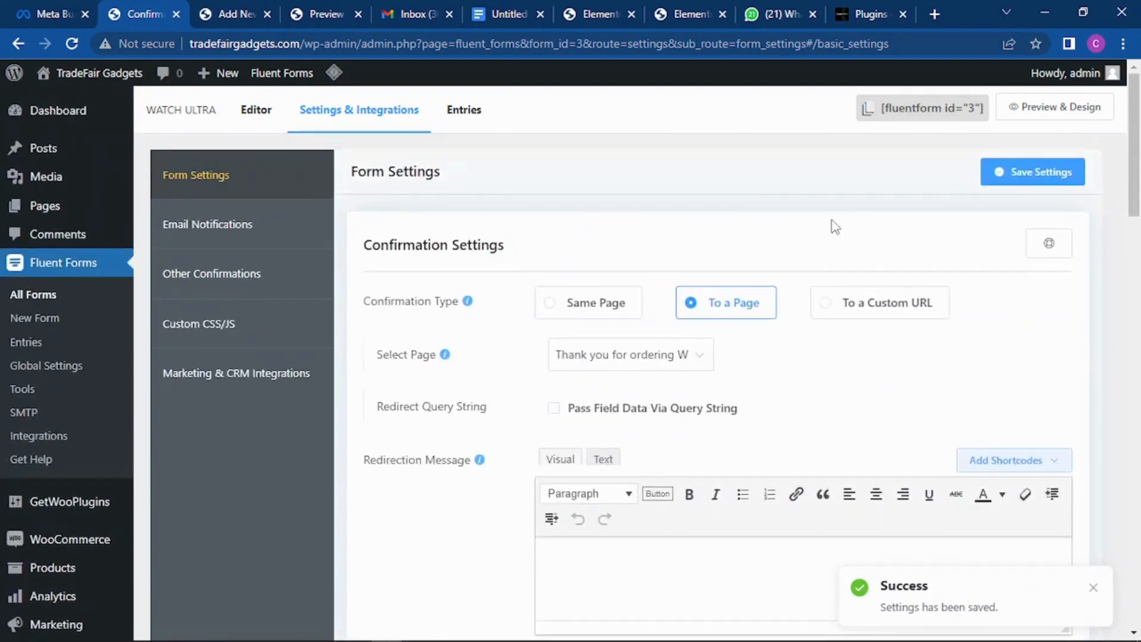
# Step: Add a new email notification named 'Congratulation! you have a new order for watch ultra'
pyautogui.click(217, 238)
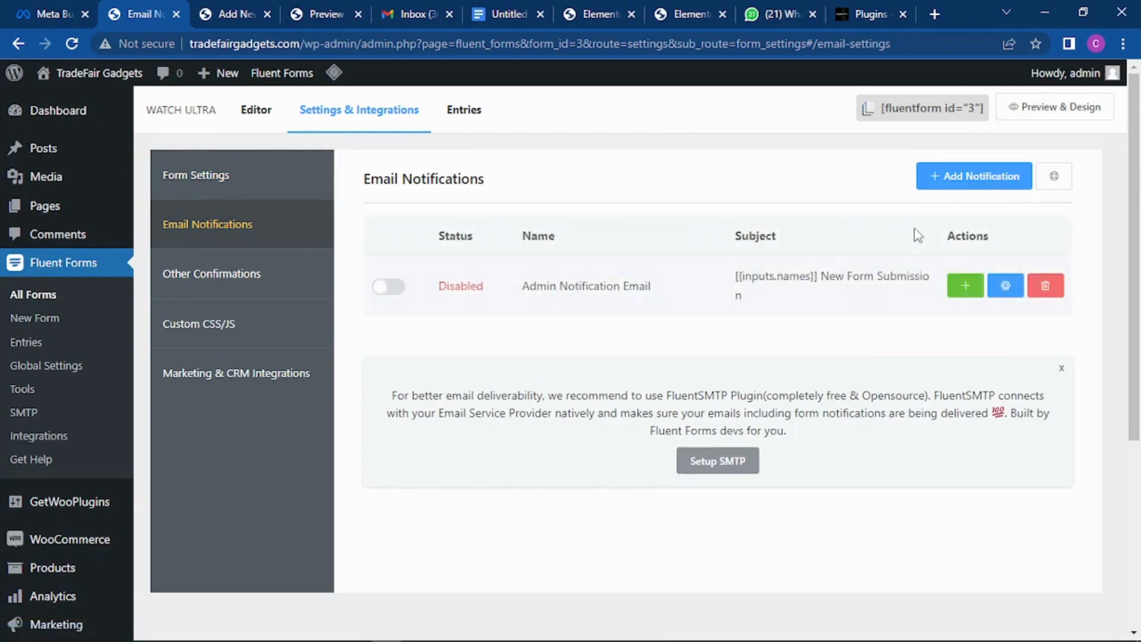
pyautogui.click(970, 182)
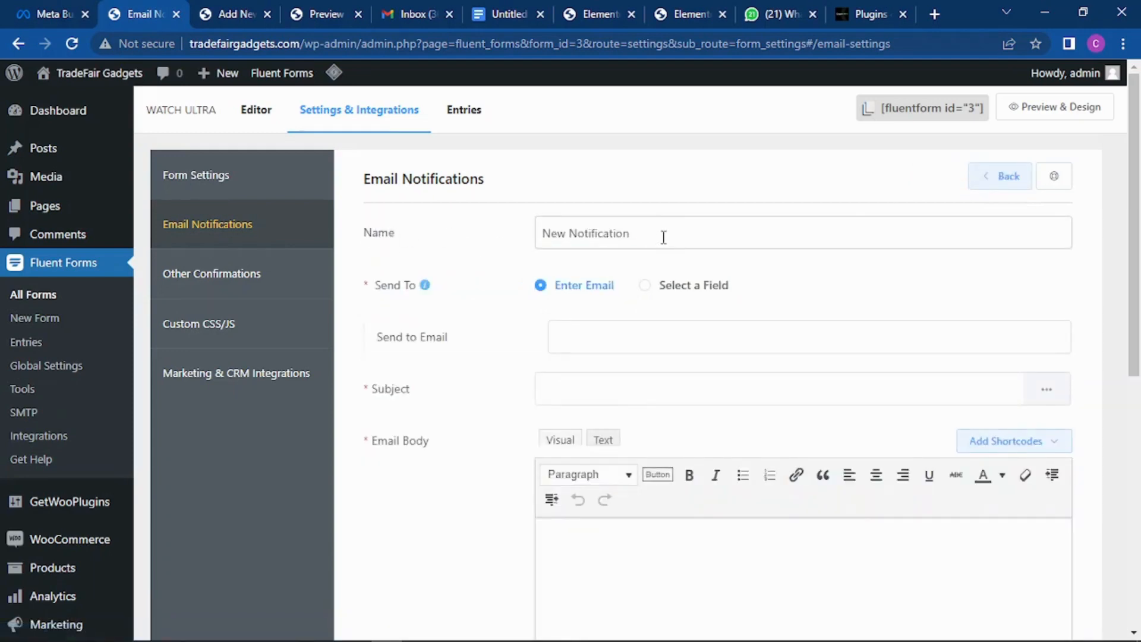
pyautogui.moveTo(664, 237); pyautogui.dragTo(546, 240)
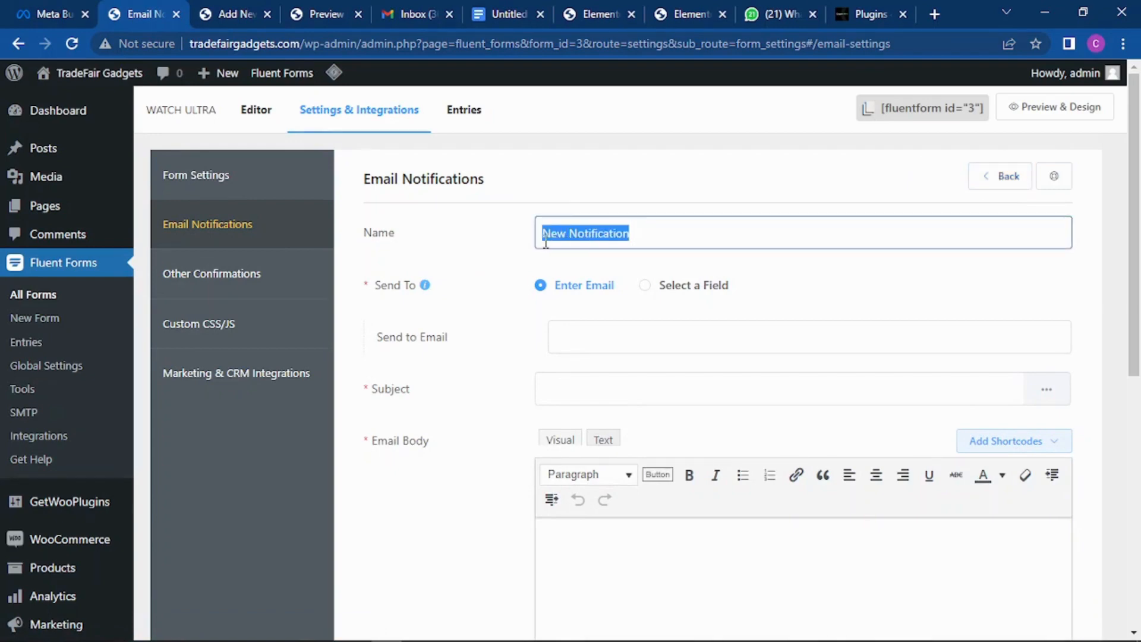
pyautogui.write('Cong')
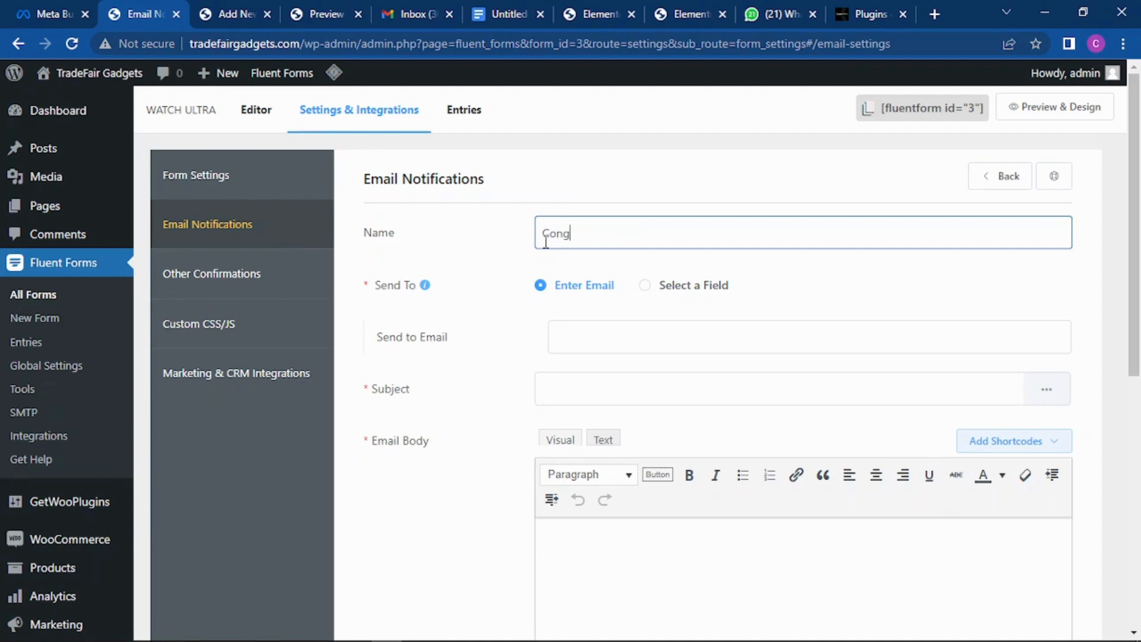
pyautogui.write('ratulation')
pyautogui.write('! you have a new o')
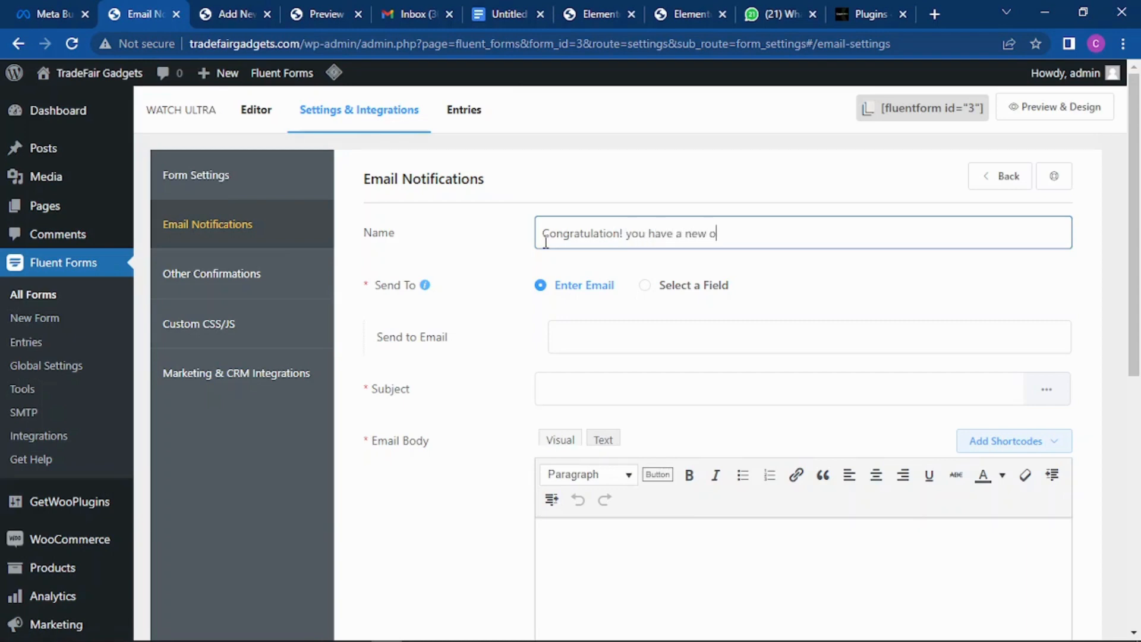
pyautogui.write('rder for watch ultra')
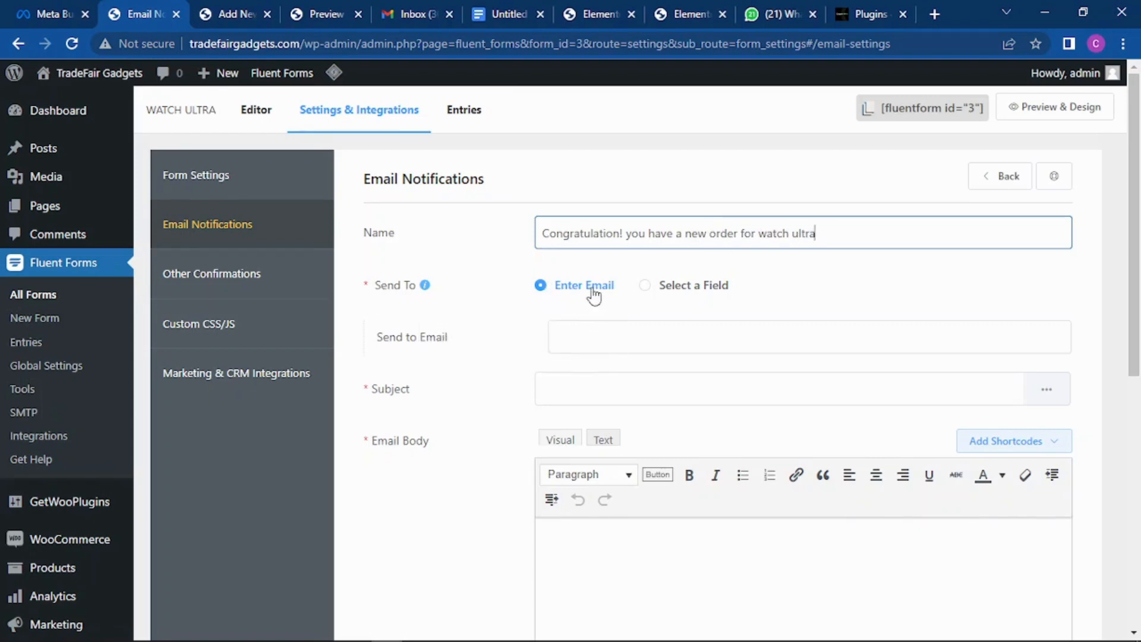
# Step: Enter the owner's e-mail address as the notification recipient
pyautogui.click(648, 340)
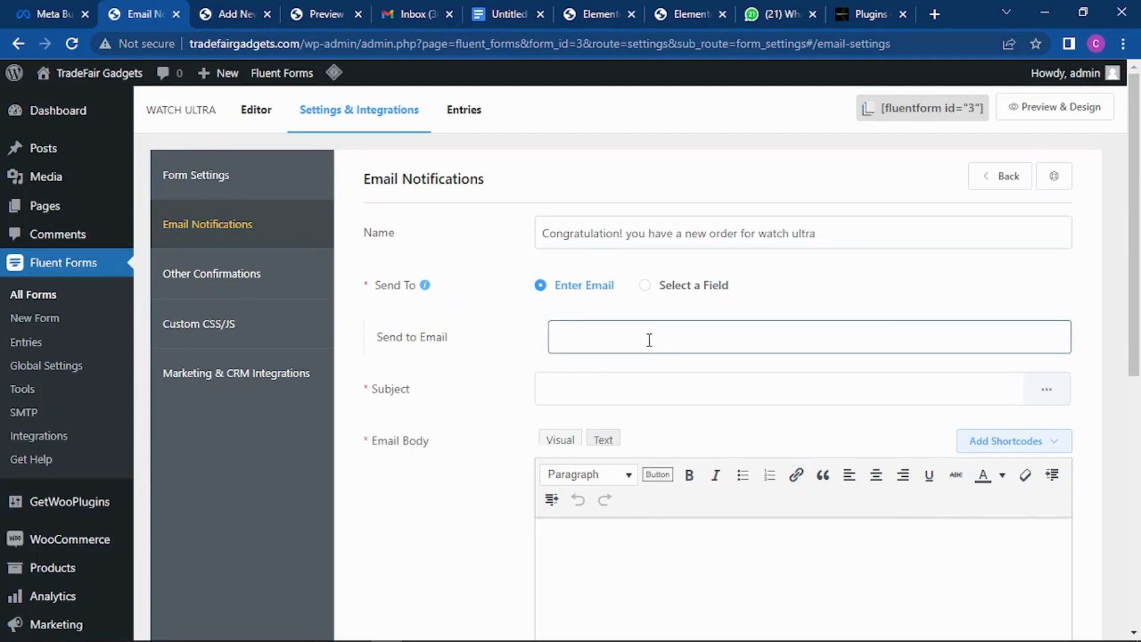
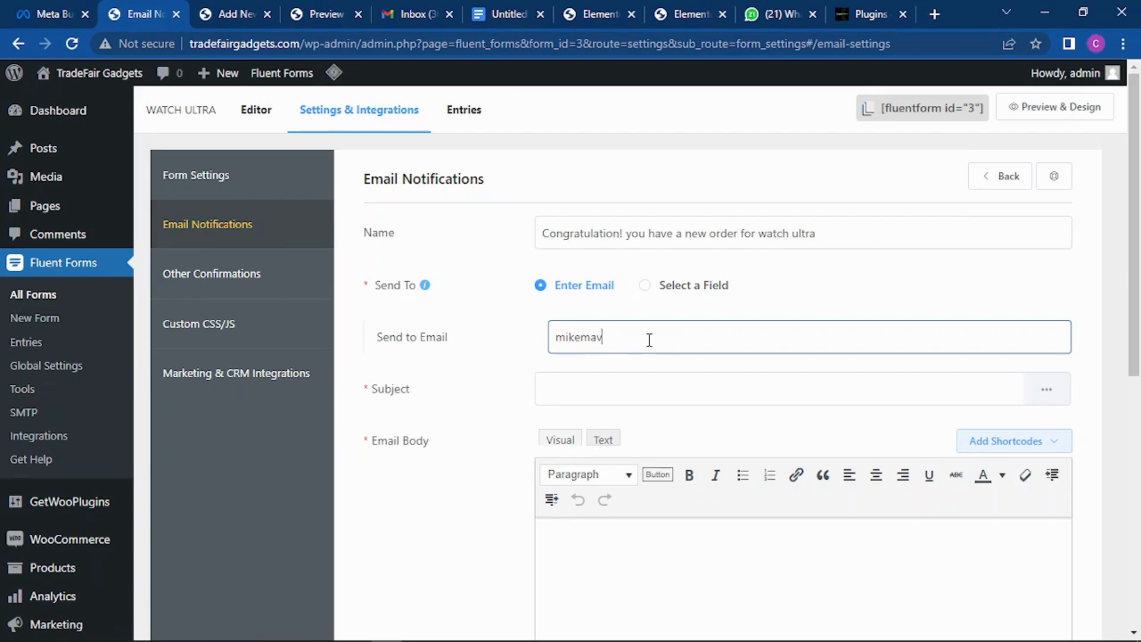
# Step: Move the order text into the subject 'New order for watch ultra' and rename it 'Congratulation! New Order'
pyautogui.click(600, 392)
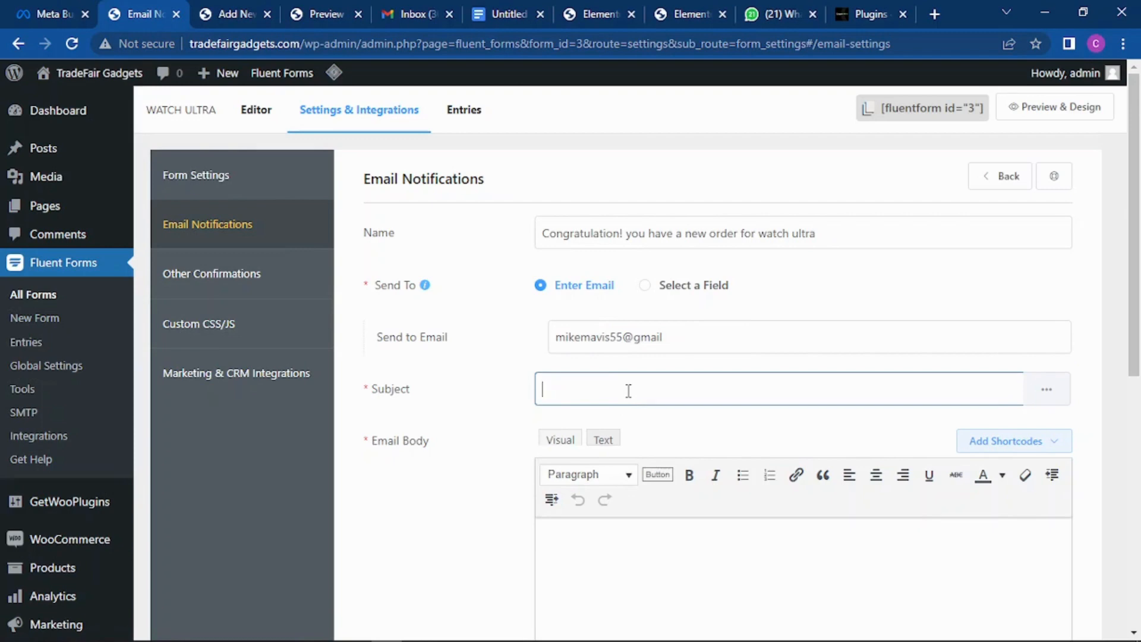
pyautogui.moveTo(817, 233); pyautogui.dragTo(630, 245)
pyautogui.hotkey('ctrl', 'c')
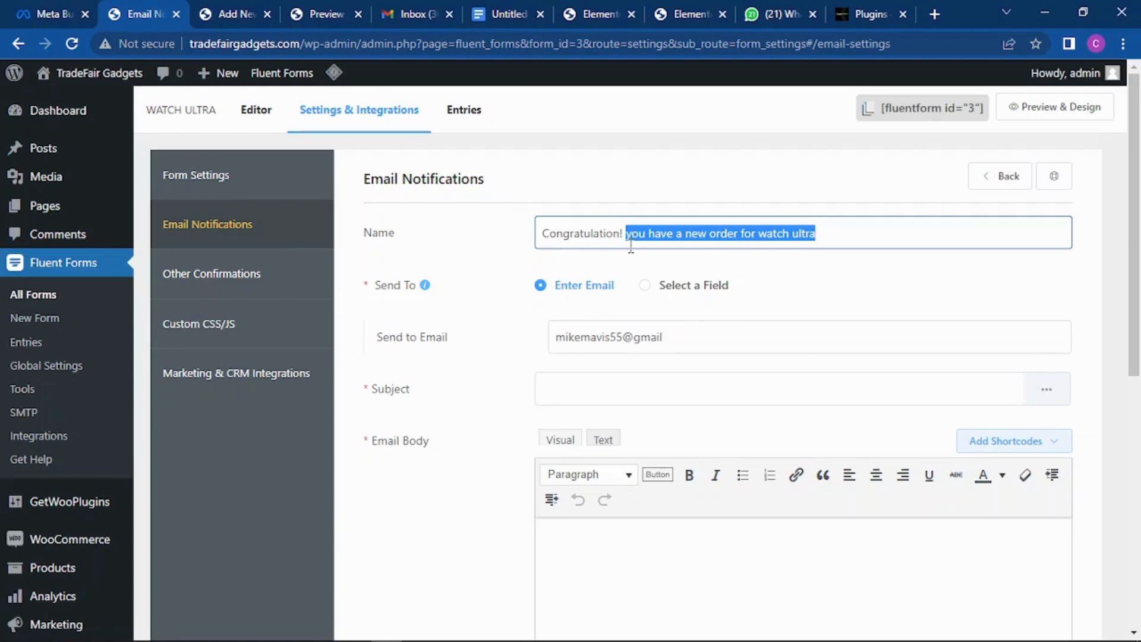
pyautogui.press('BackSpace')
pyautogui.click(642, 381)
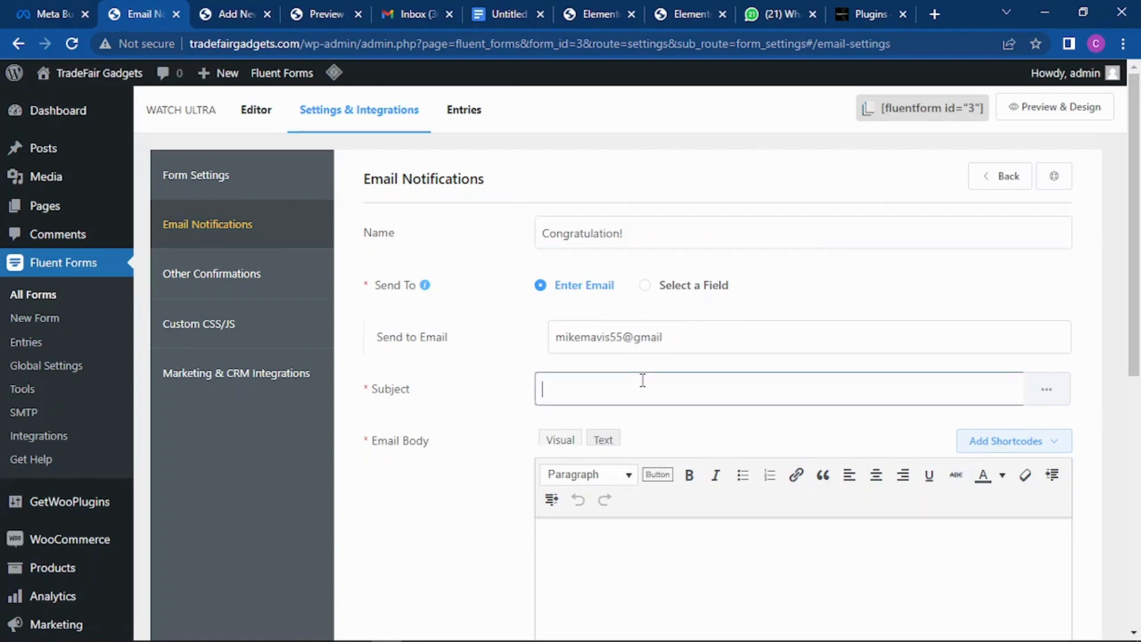
pyautogui.hotkey('ctrl', 'v')
pyautogui.click(647, 242)
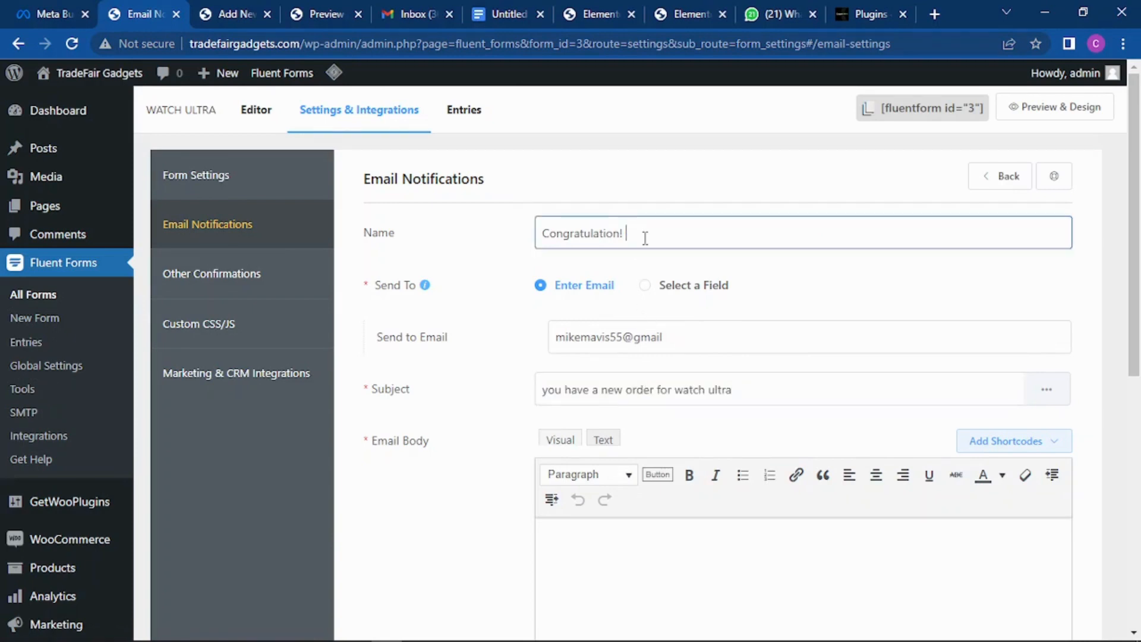
pyautogui.write('New Order')
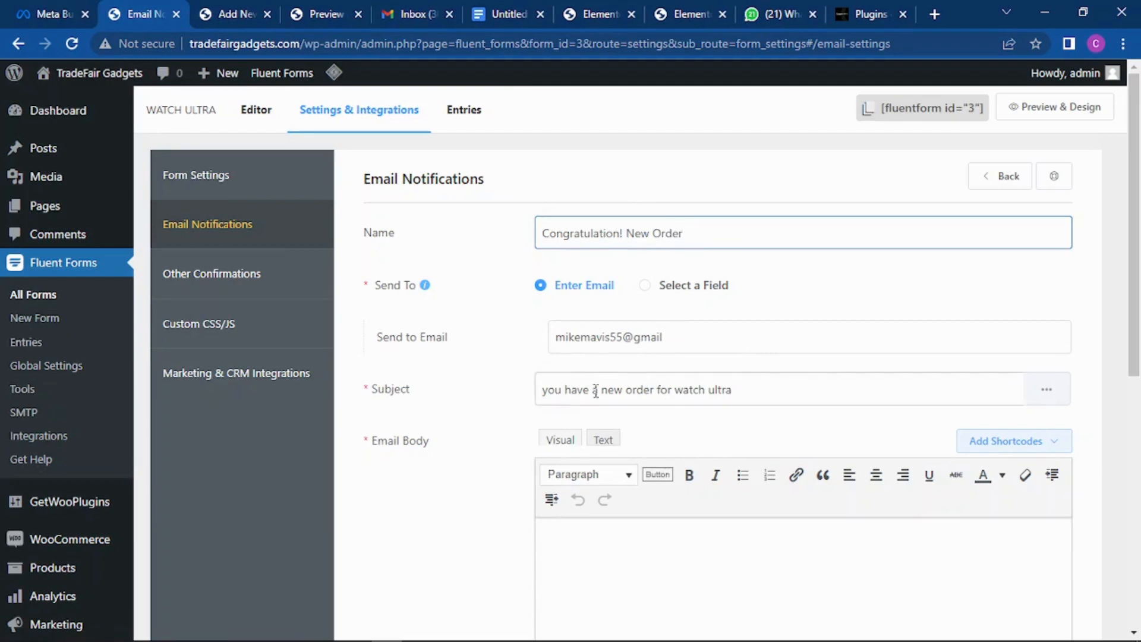
pyautogui.scroll(-3, 789, 270)
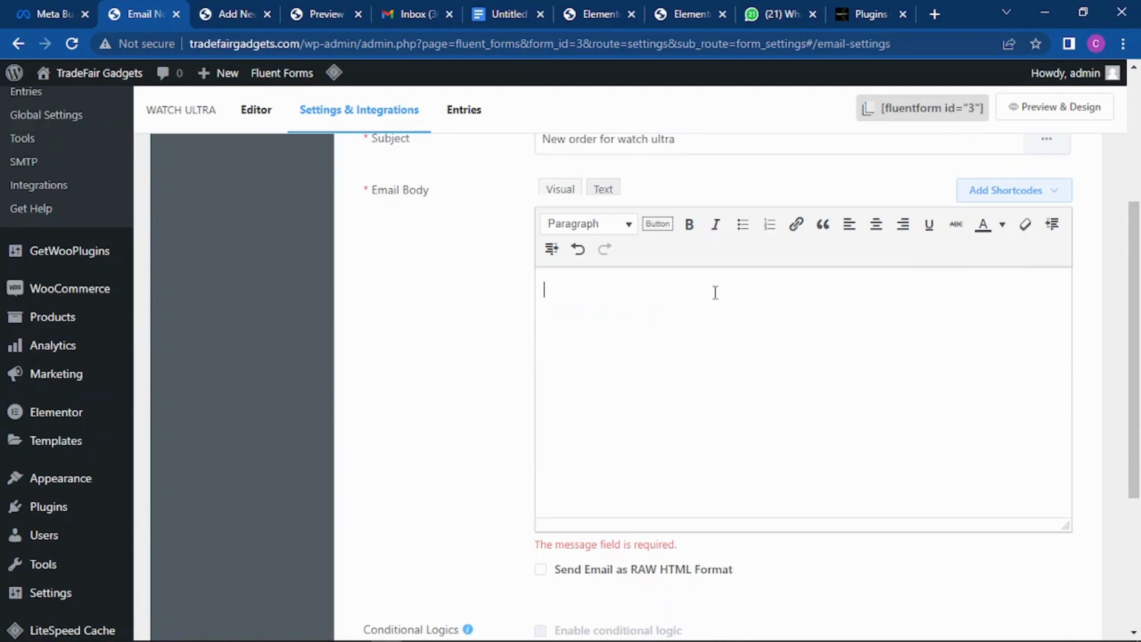
# Step: Insert the {all_data} shortcode into the email body and save the notification
pyautogui.scroll(3, 719, 297)
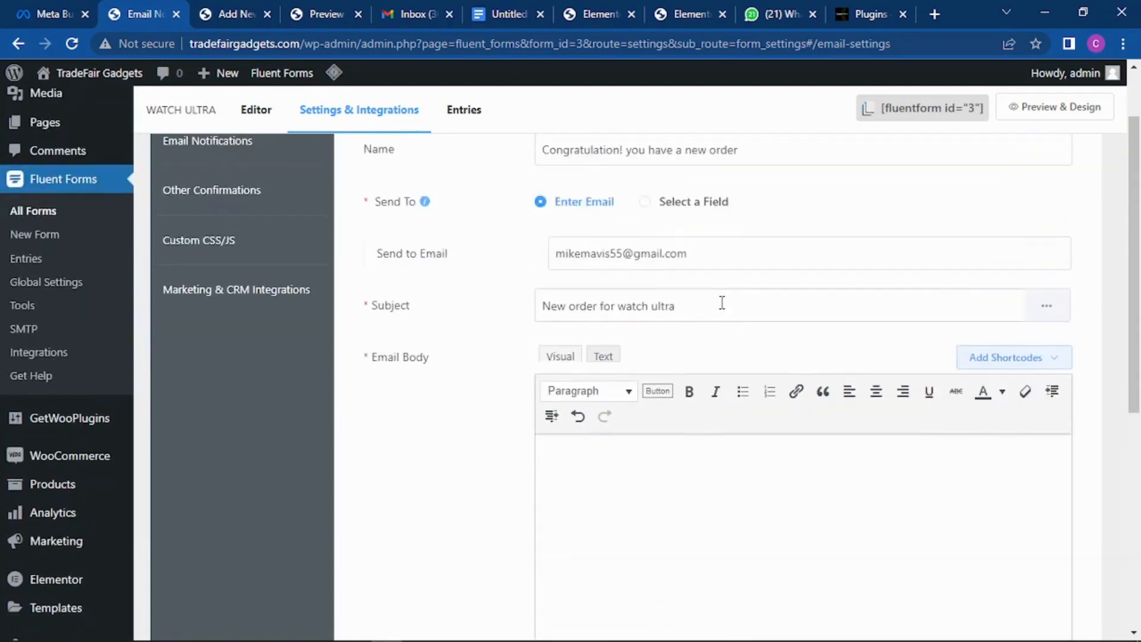
pyautogui.click(1050, 361)
pyautogui.scroll(-6, 752, 250)
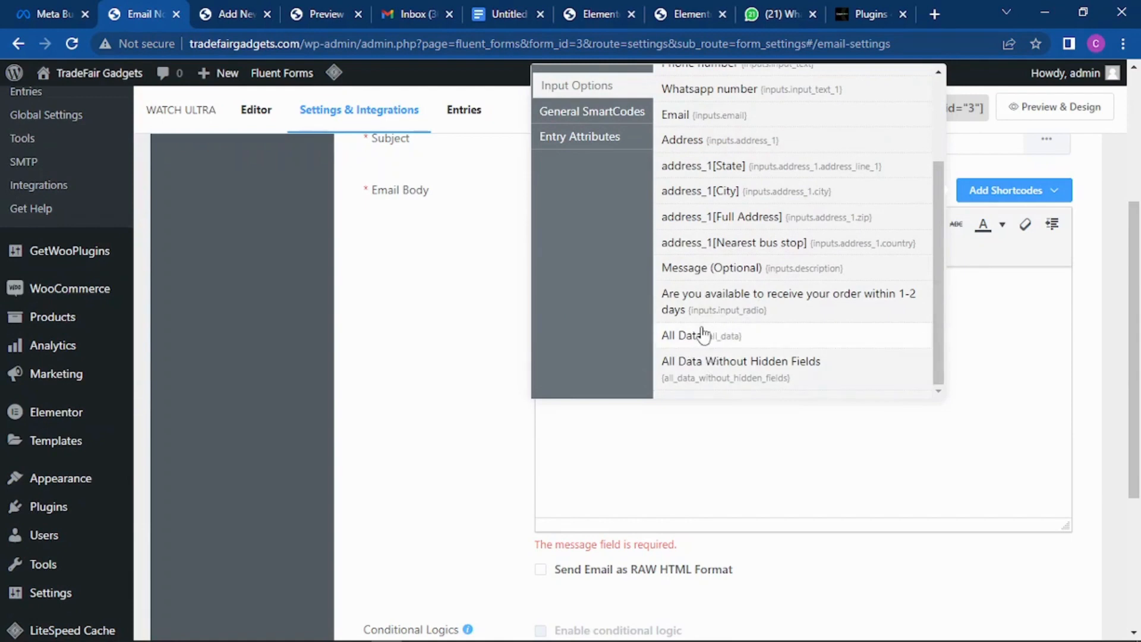
pyautogui.click(731, 343)
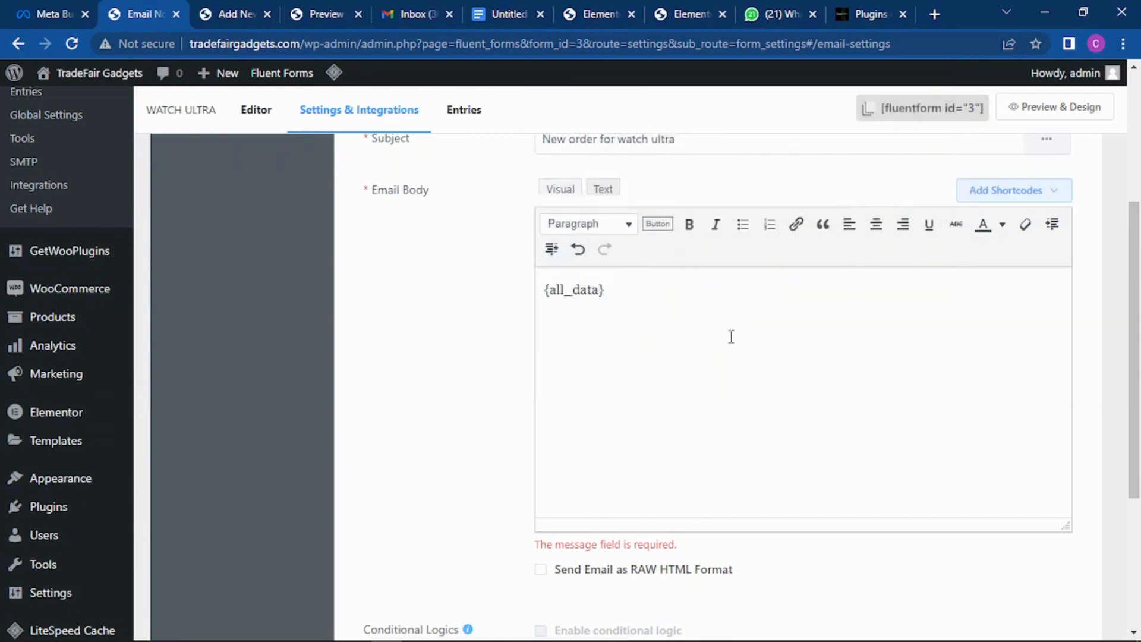
pyautogui.scroll(-3, 731, 337)
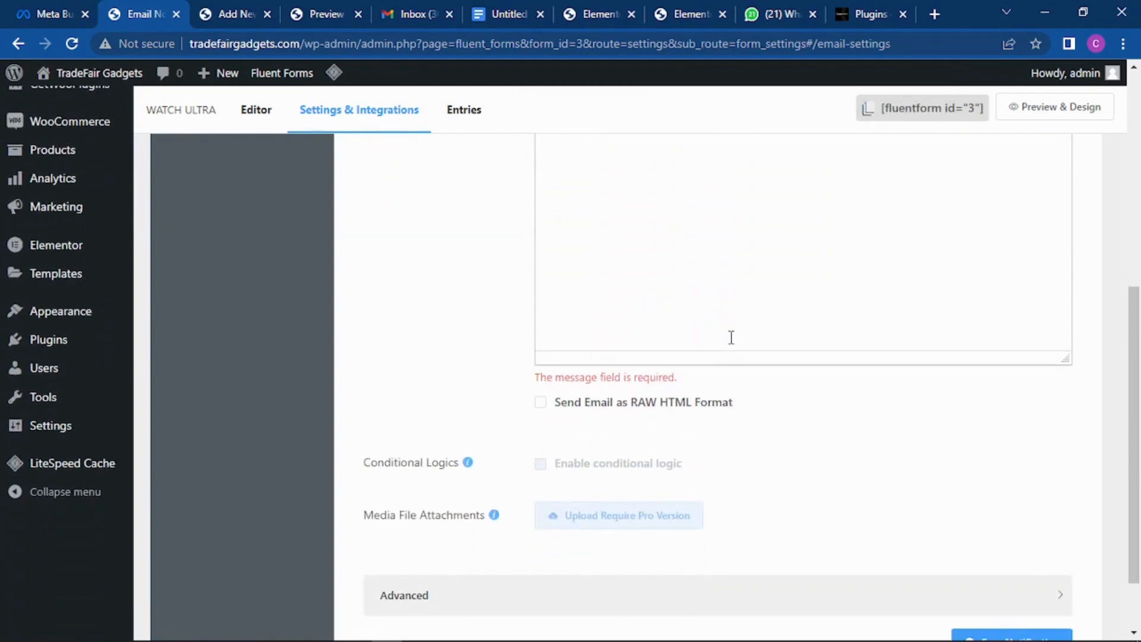
pyautogui.scroll(-2, 731, 337)
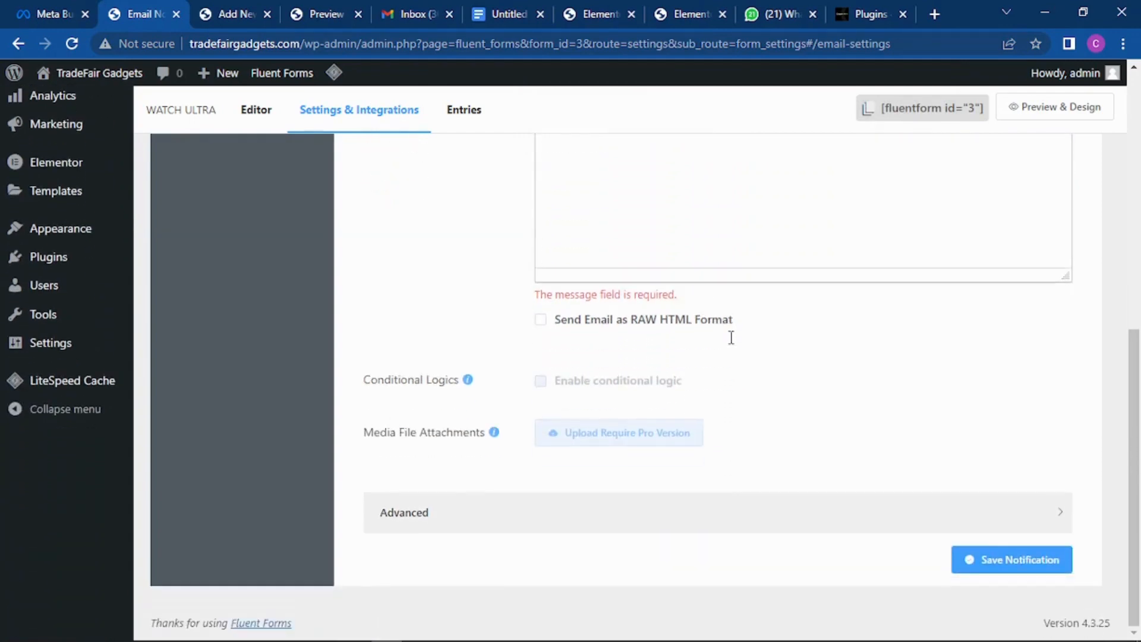
pyautogui.click(1023, 565)
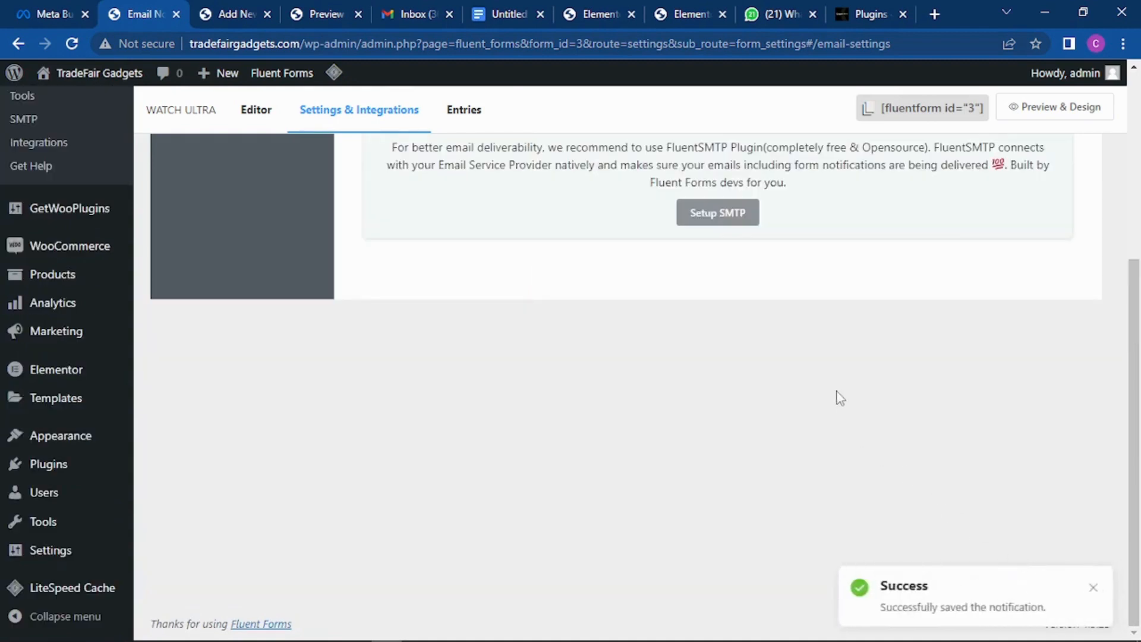
pyautogui.scroll(5, 832, 383)
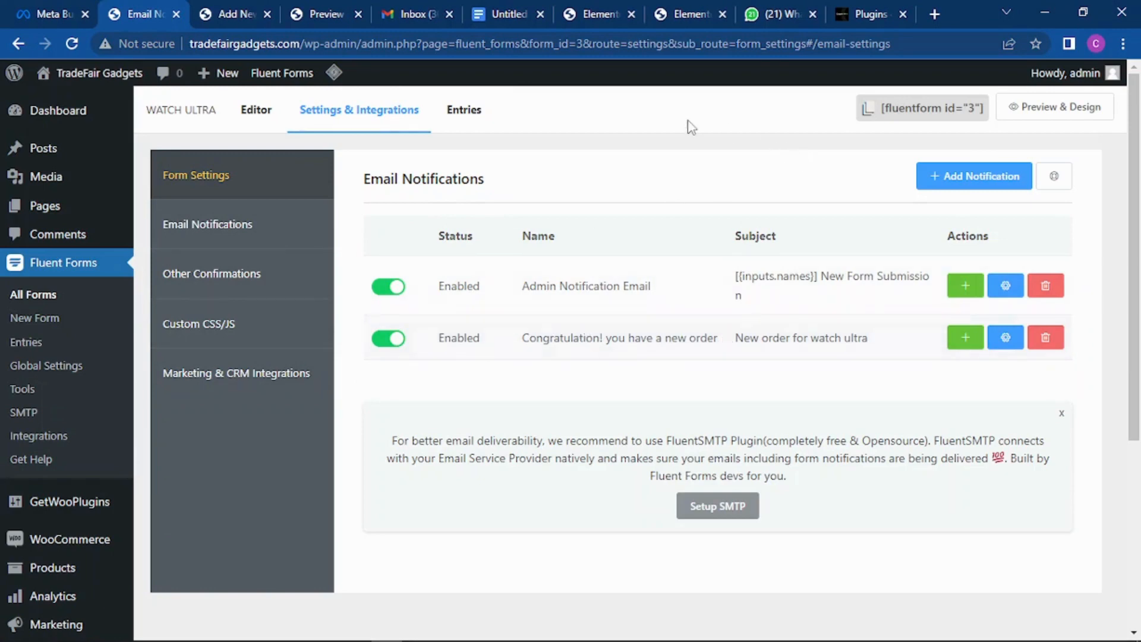
pyautogui.click(315, 8)
# Step: Check the form preview and reference page, then return to the landing page editor's countdown area
pyautogui.click(234, 8)
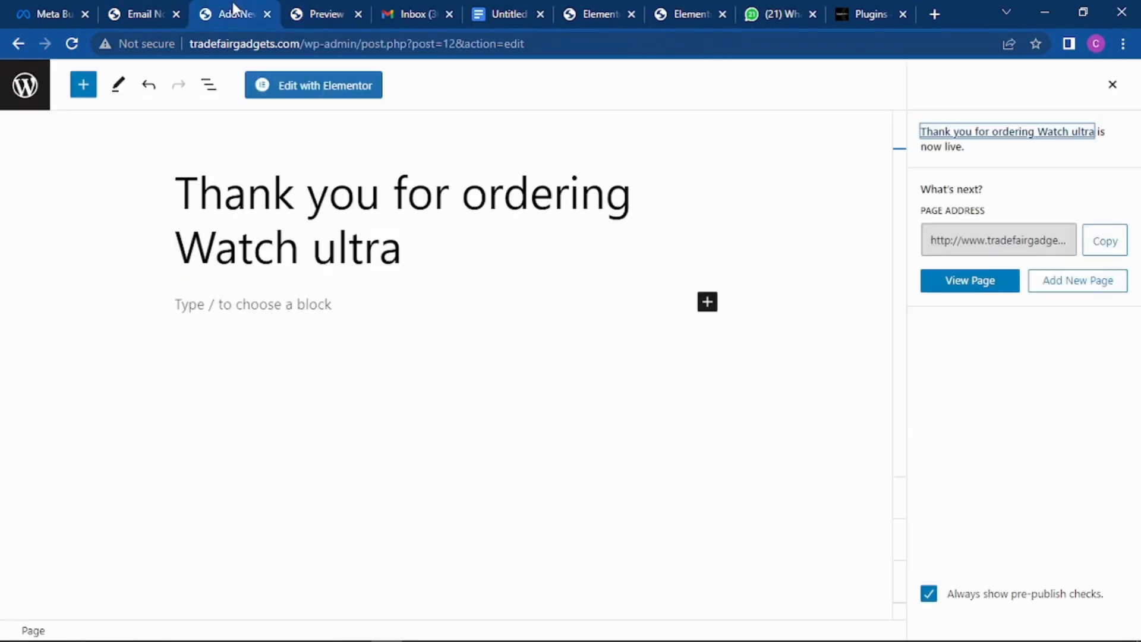
pyautogui.click(309, 10)
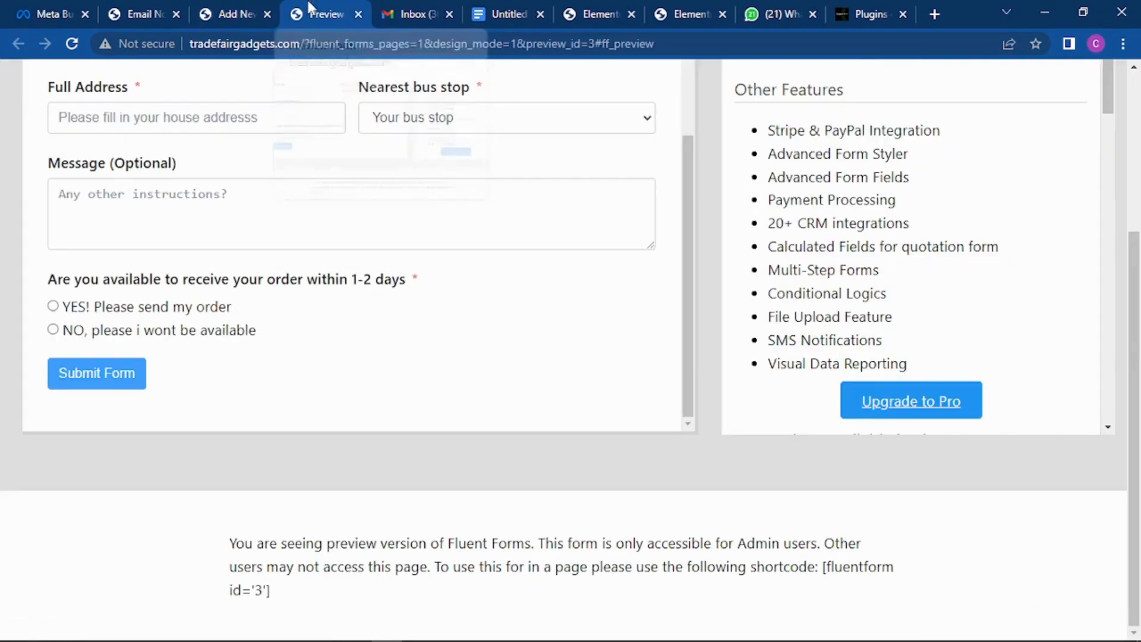
pyautogui.click(598, 13)
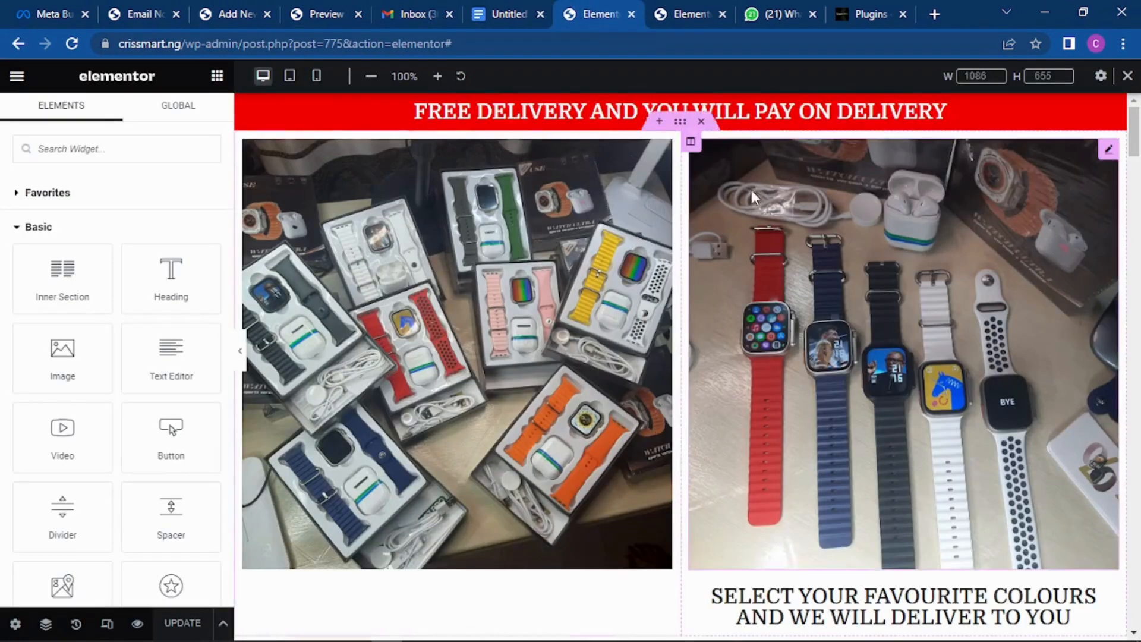
pyautogui.scroll(-20, 707, 238)
pyautogui.scroll(-20, 712, 235)
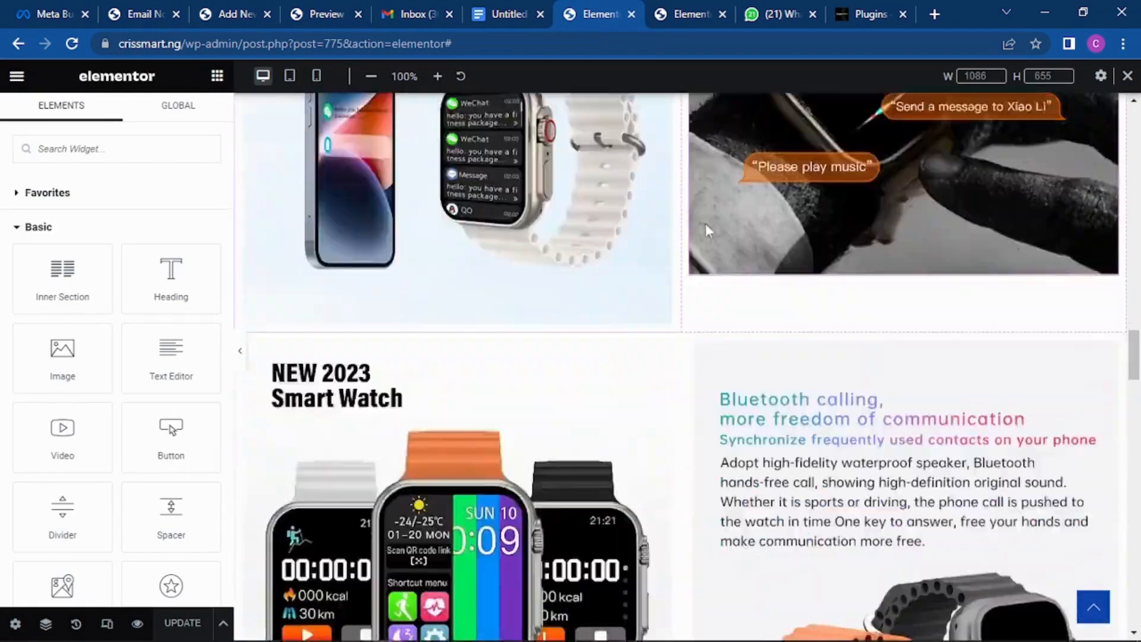
pyautogui.scroll(-10, 713, 178)
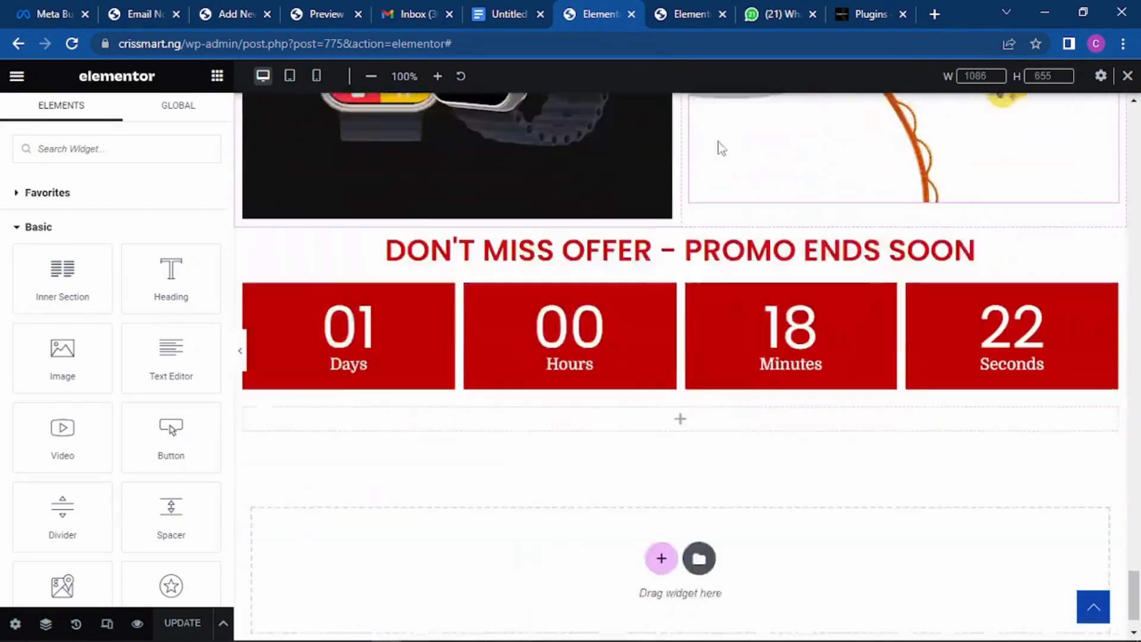
pyautogui.click(682, 12)
pyautogui.scroll(-5, 668, 230)
pyautogui.scroll(10, 668, 230)
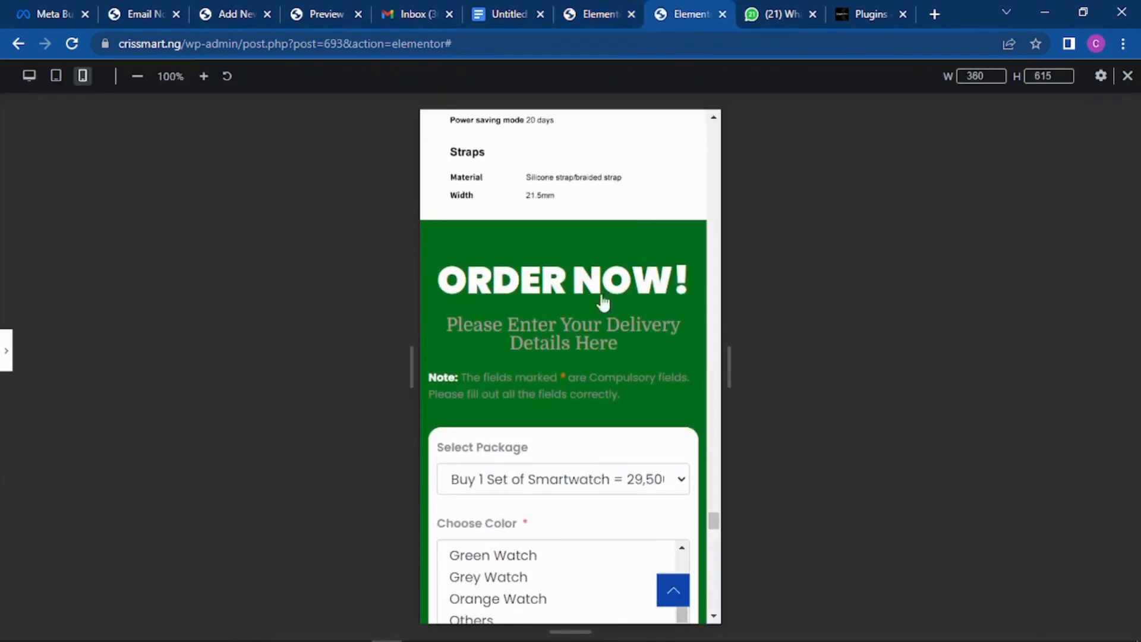
pyautogui.click(583, 12)
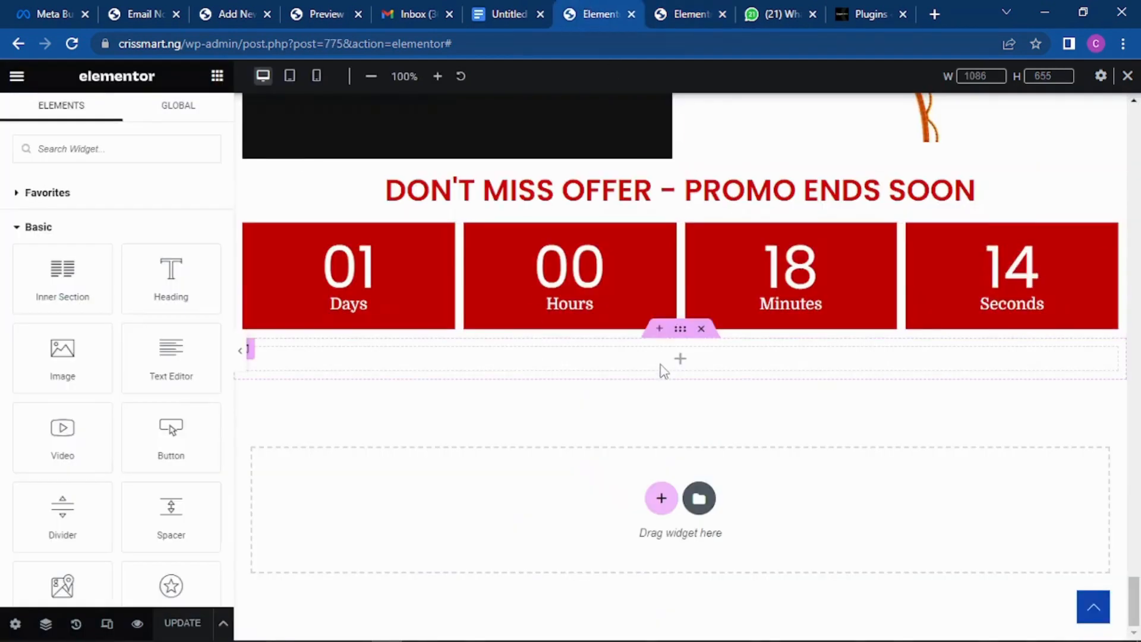
# Step: Drop a Heading widget below the countdown, titled 'ORDER NOW' and centre-aligned
pyautogui.moveTo(171, 268); pyautogui.dragTo(493, 361)
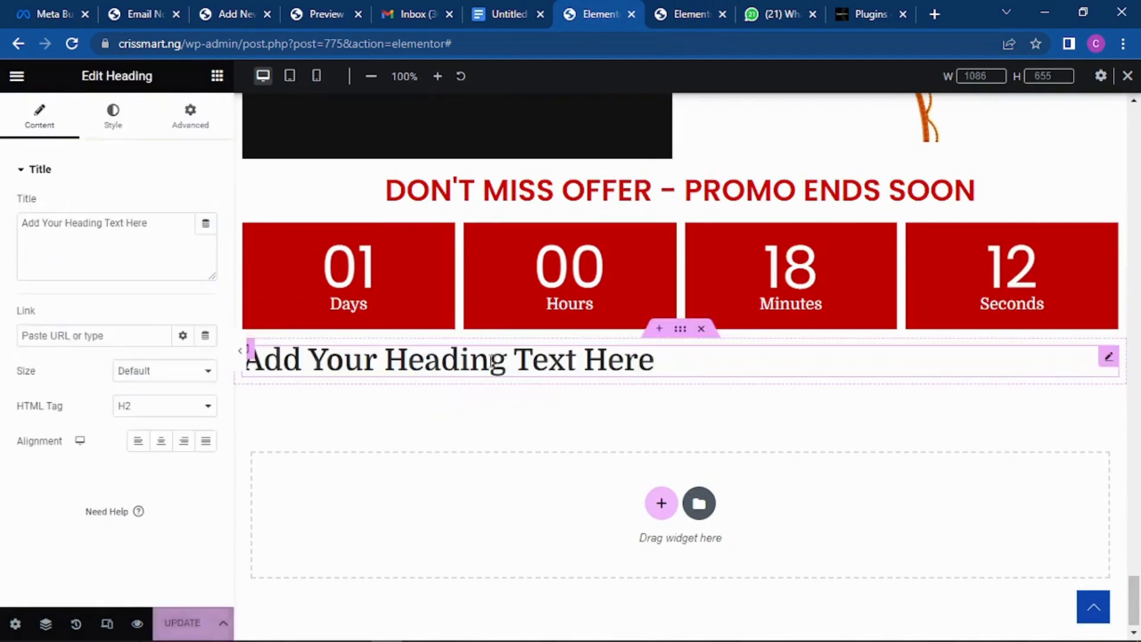
pyautogui.moveTo(148, 223); pyautogui.dragTo(17, 225)
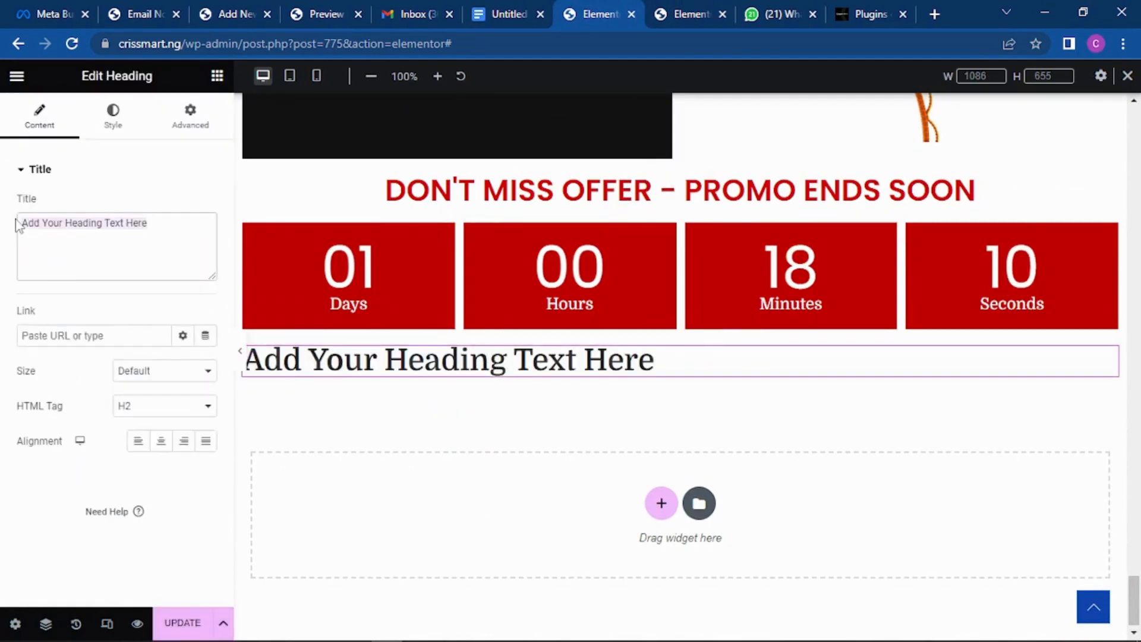
pyautogui.write('ORDE')
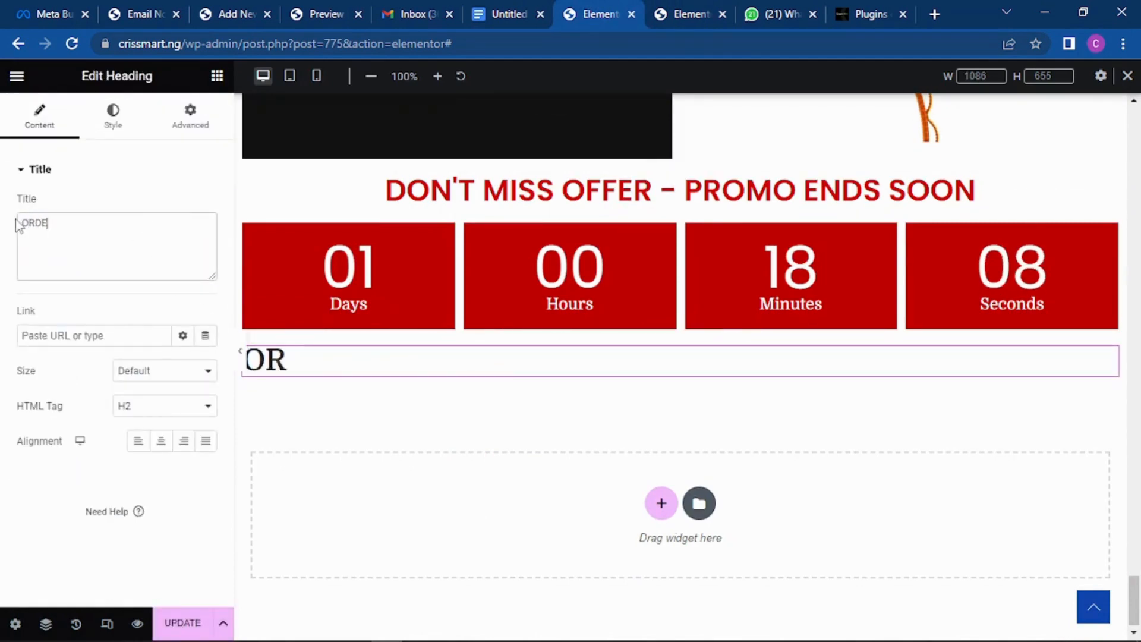
pyautogui.write('R NOW')
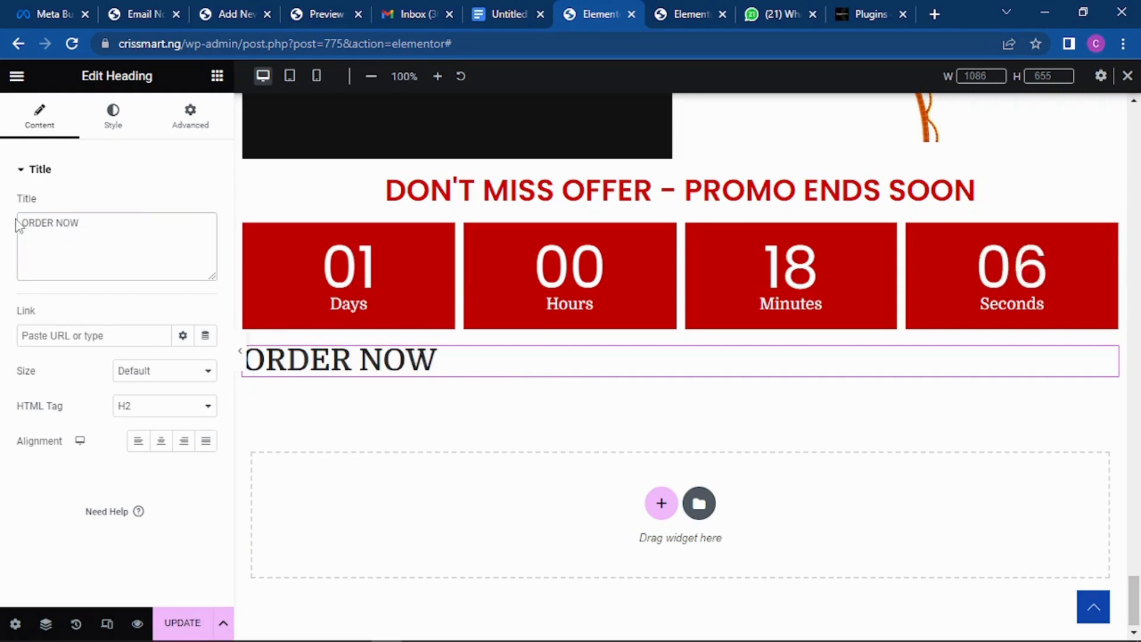
pyautogui.click(159, 444)
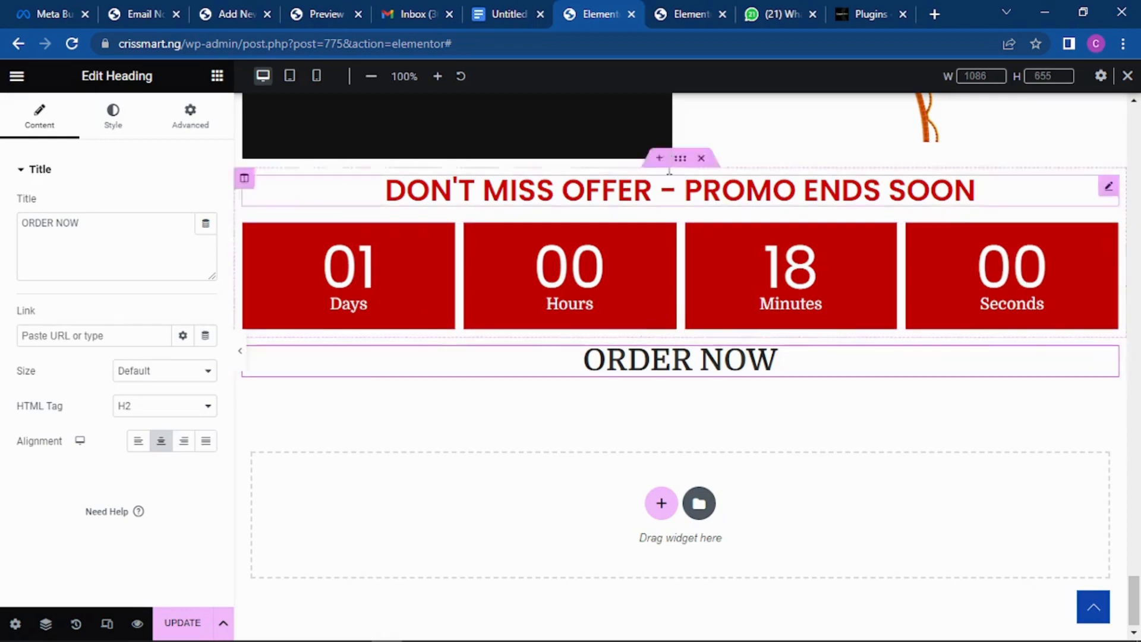
# Step: Compare against the reference ORDER NOW section and review the heading's margin and padding settings
pyautogui.click(689, 13)
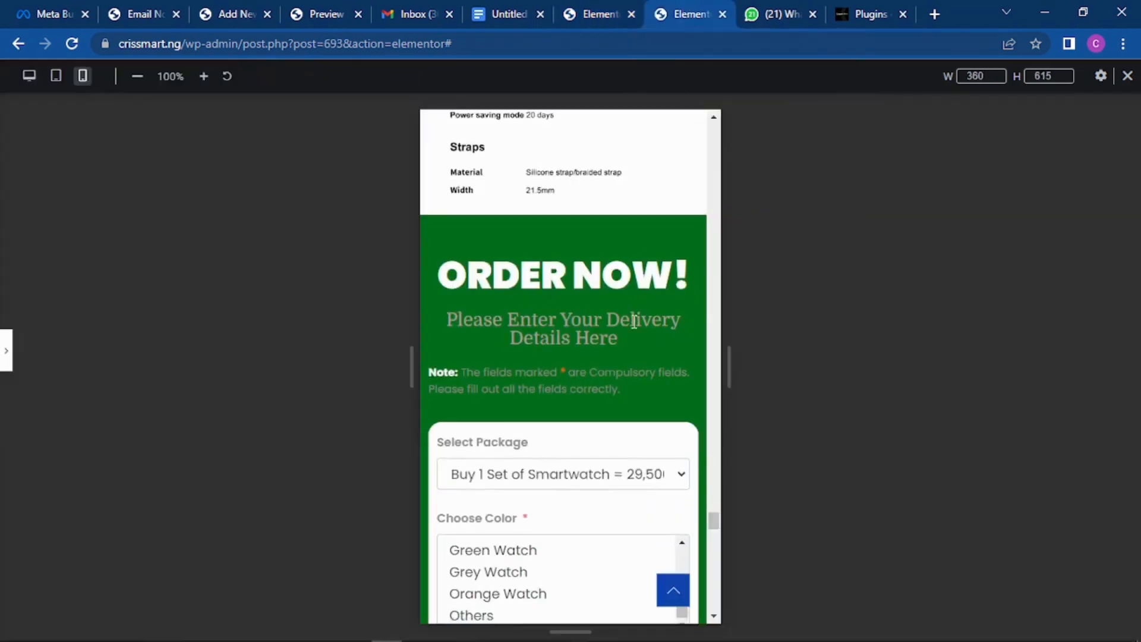
pyautogui.scroll(-10, 632, 309)
pyautogui.scroll(-8, 630, 303)
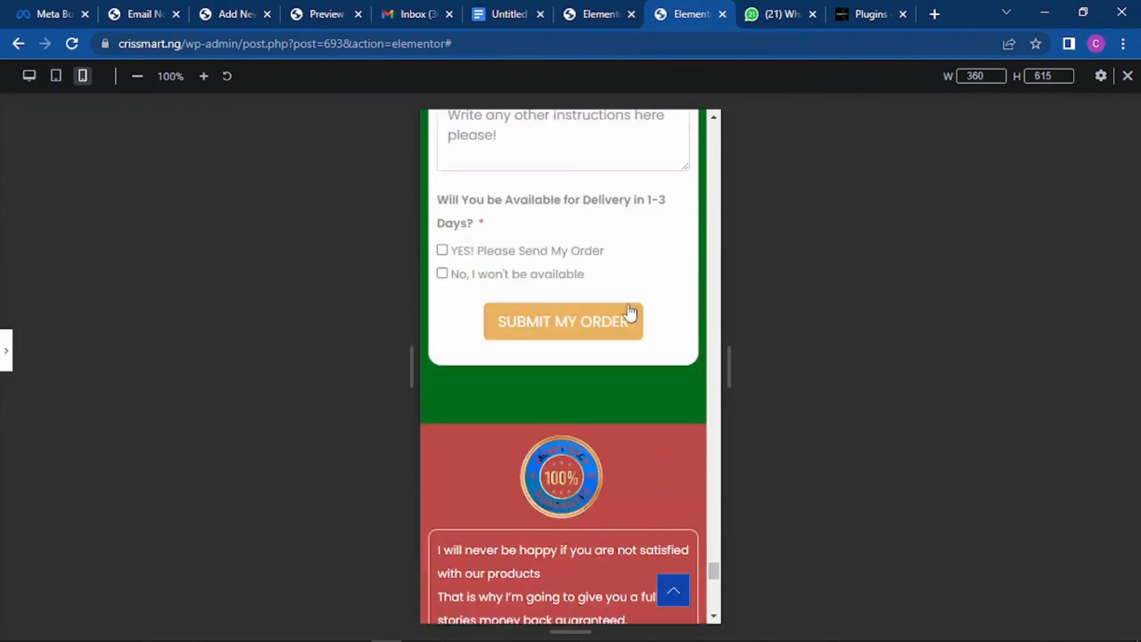
pyautogui.scroll(12, 609, 247)
pyautogui.scroll(6, 609, 241)
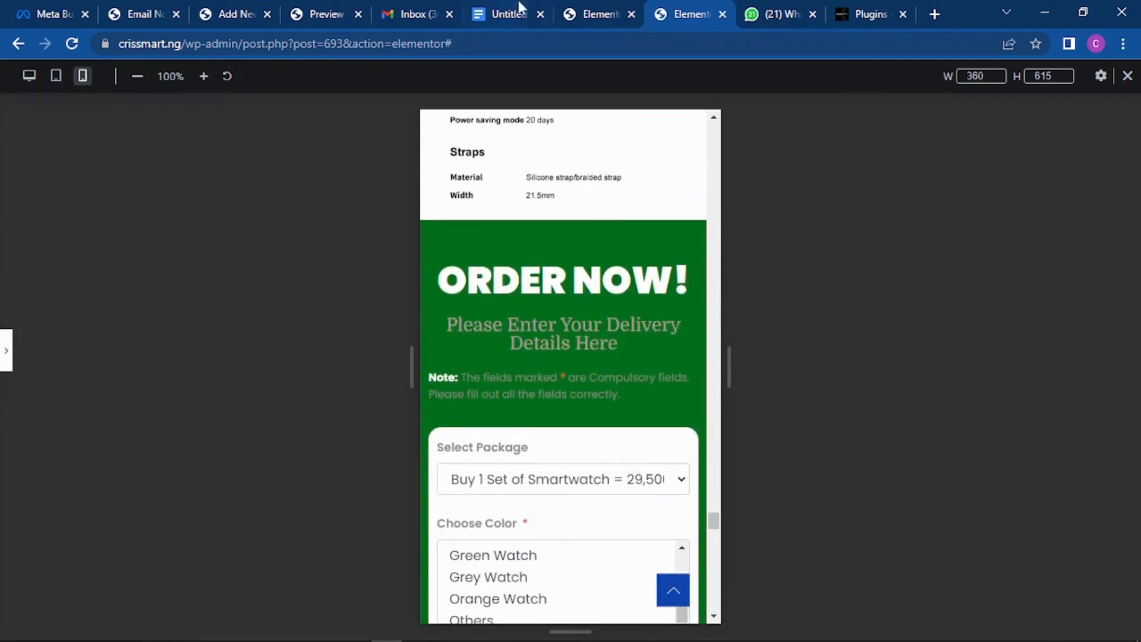
pyautogui.click(588, 8)
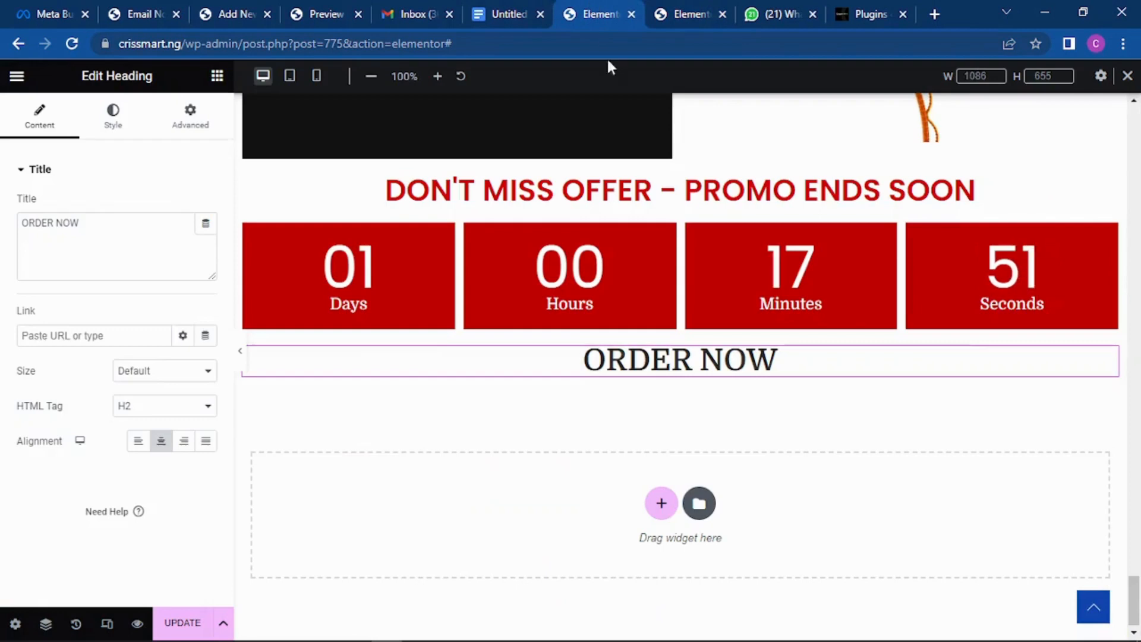
pyautogui.click(193, 111)
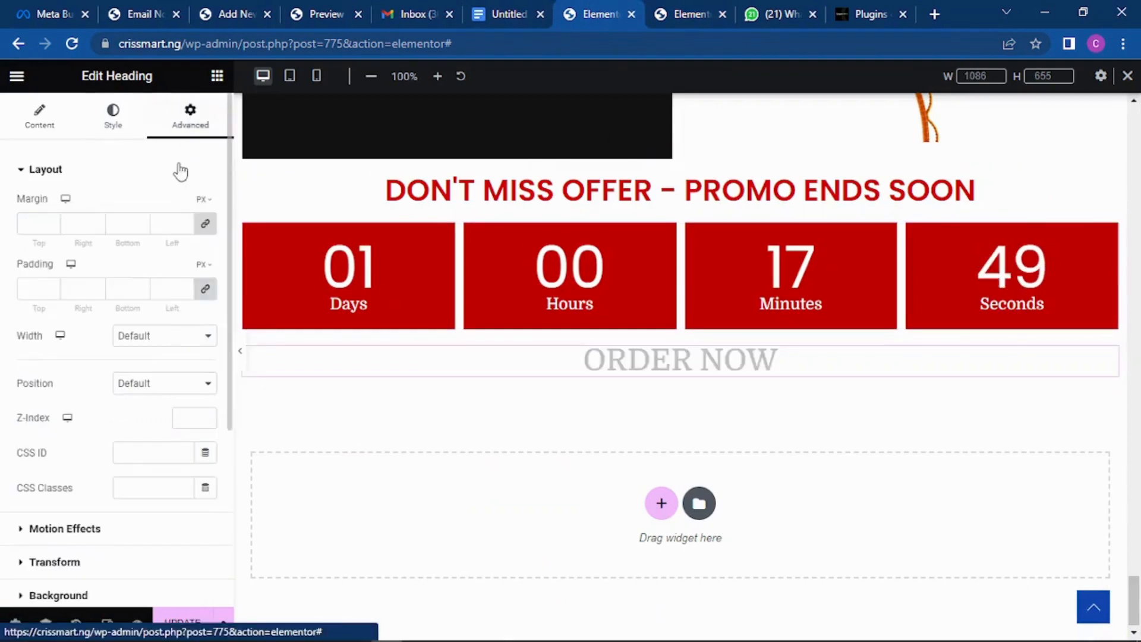
pyautogui.click(217, 76)
# Step: Duplicate the ORDER NOW heading and retitle the copy 'Please fill in your delivery details'
pyautogui.rightClick(718, 359)
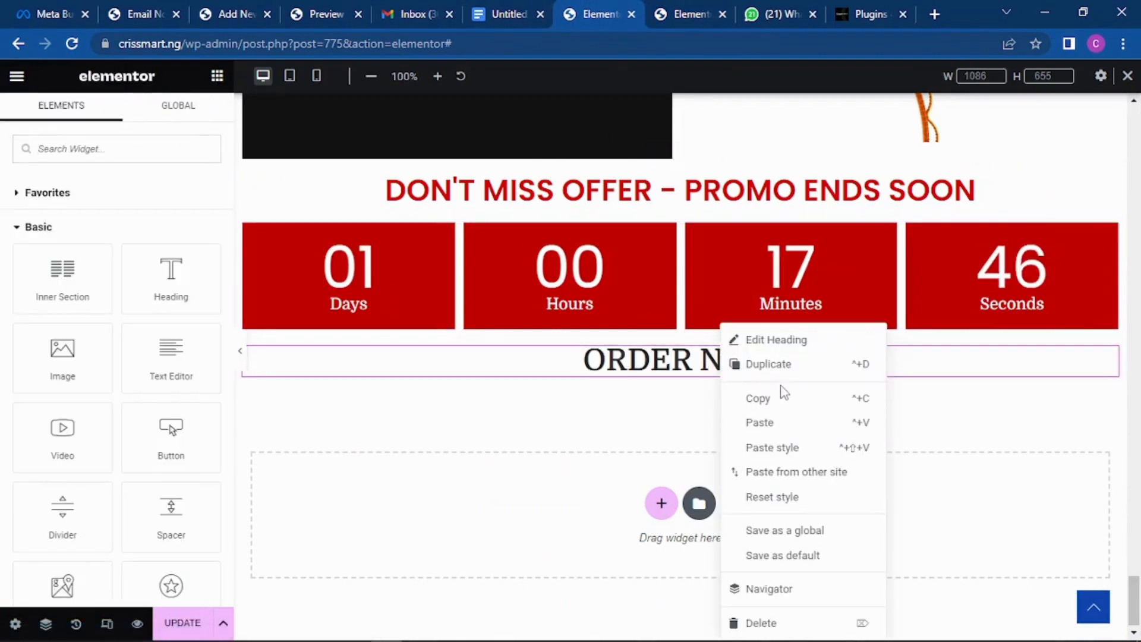
pyautogui.click(773, 365)
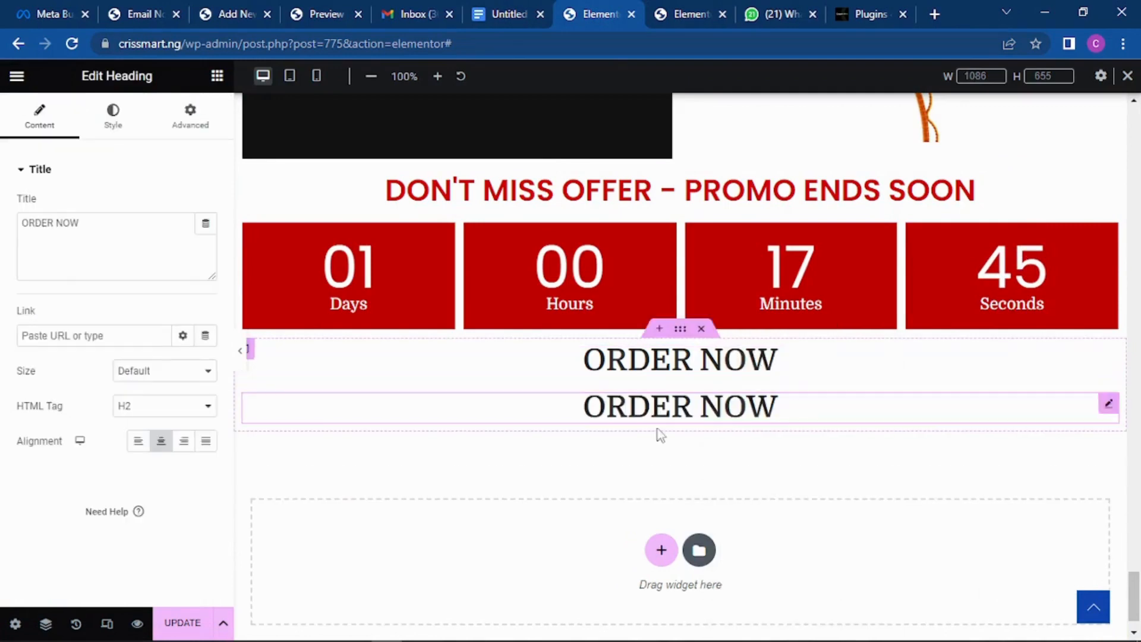
pyautogui.click(537, 414)
pyautogui.moveTo(88, 228); pyautogui.dragTo(3, 244)
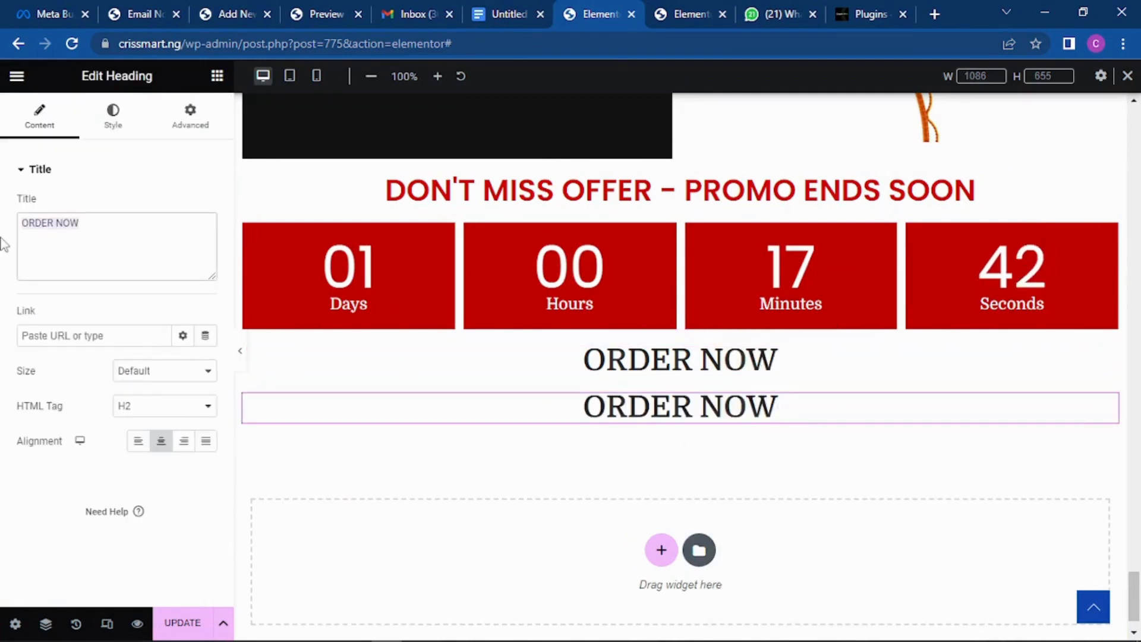
pyautogui.write('Please')
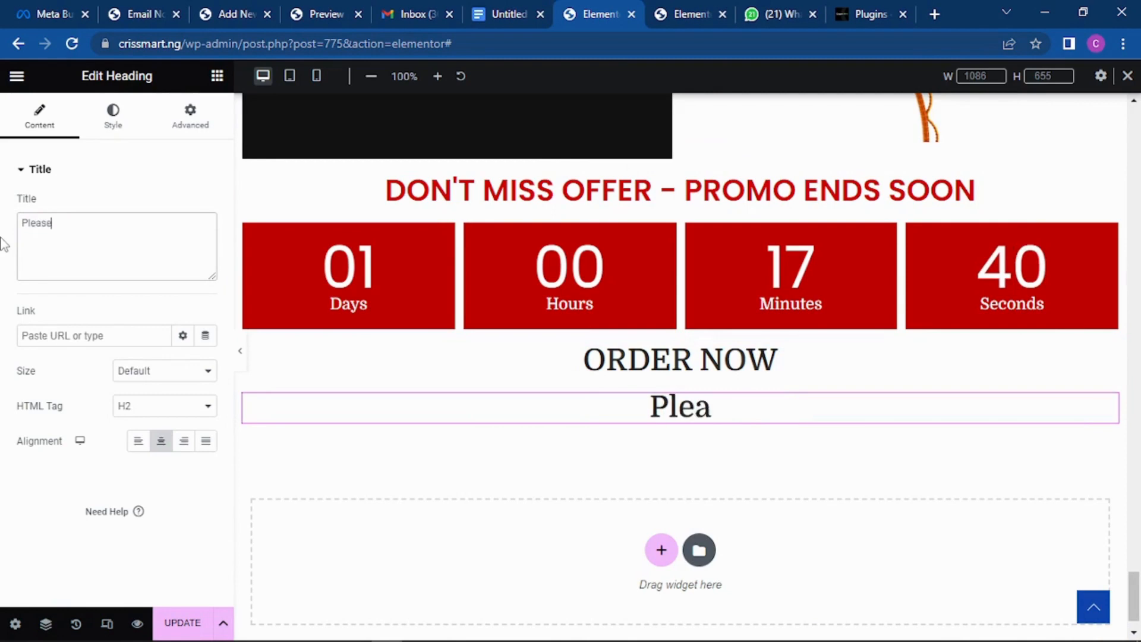
pyautogui.write(' fill in')
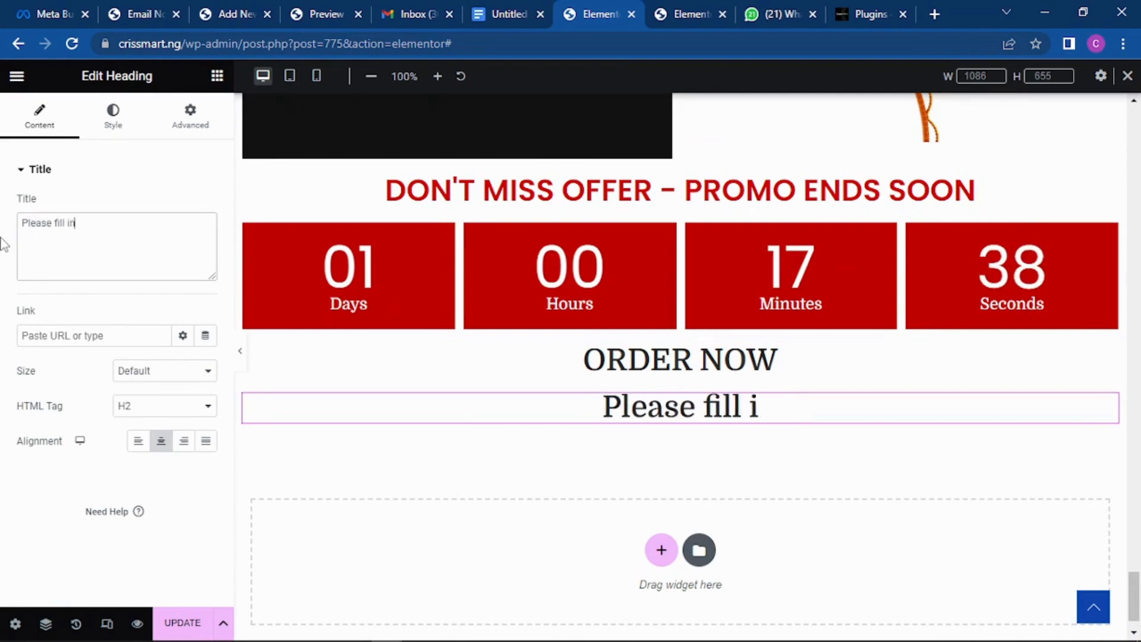
pyautogui.write(' your deli')
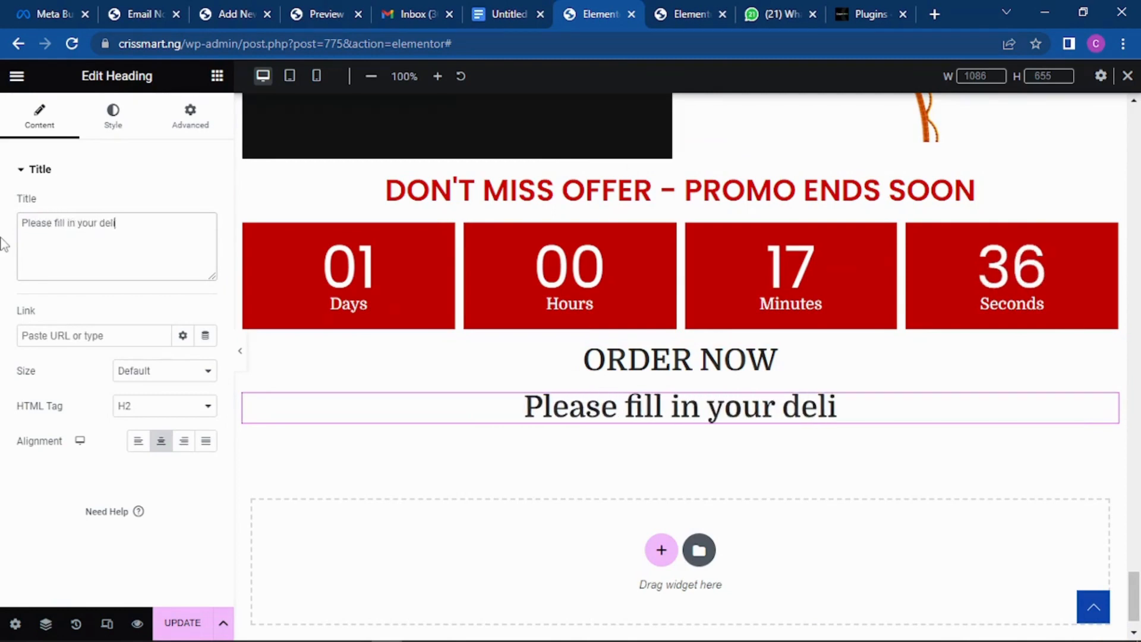
pyautogui.write('very detai')
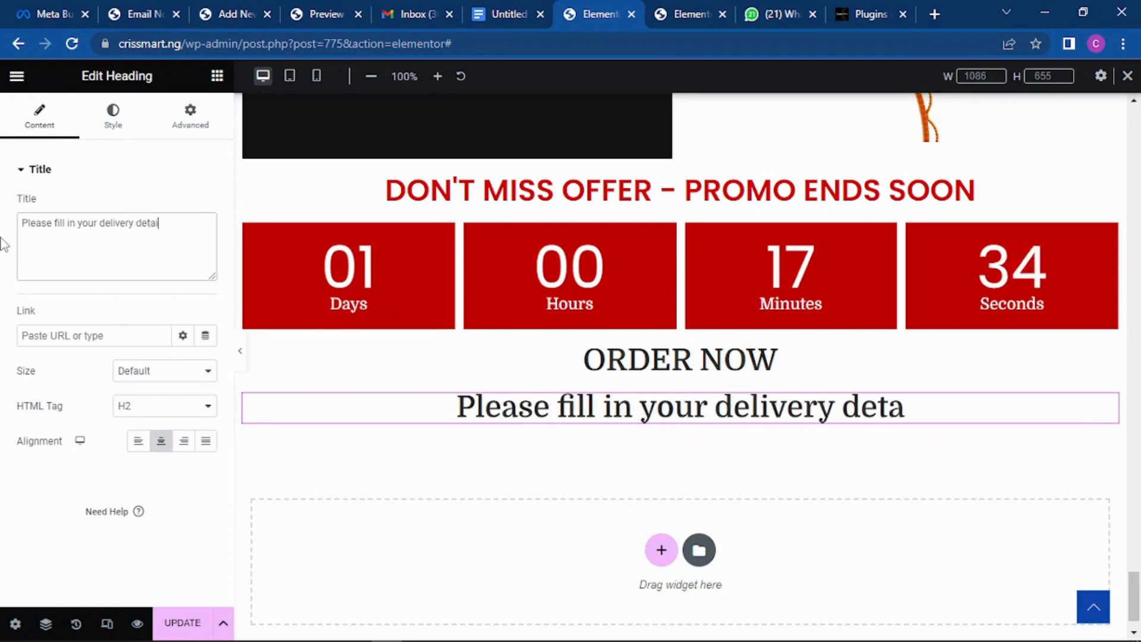
pyautogui.write('ls')
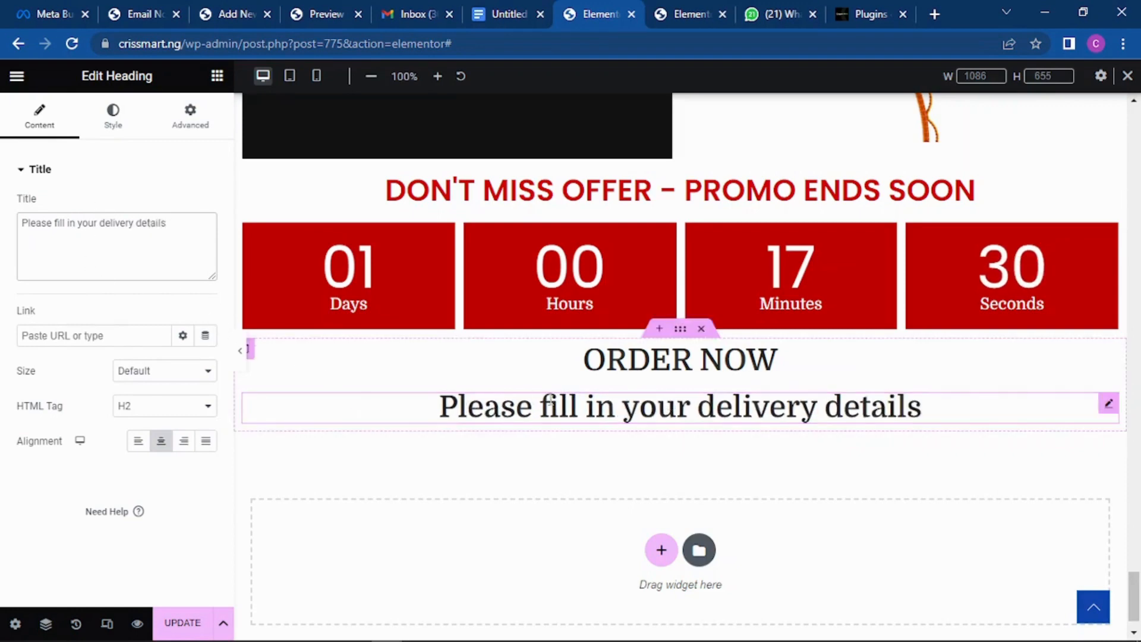
# Step: Reduce the delivery-details heading's typography size to 27 px
pyautogui.click(118, 122)
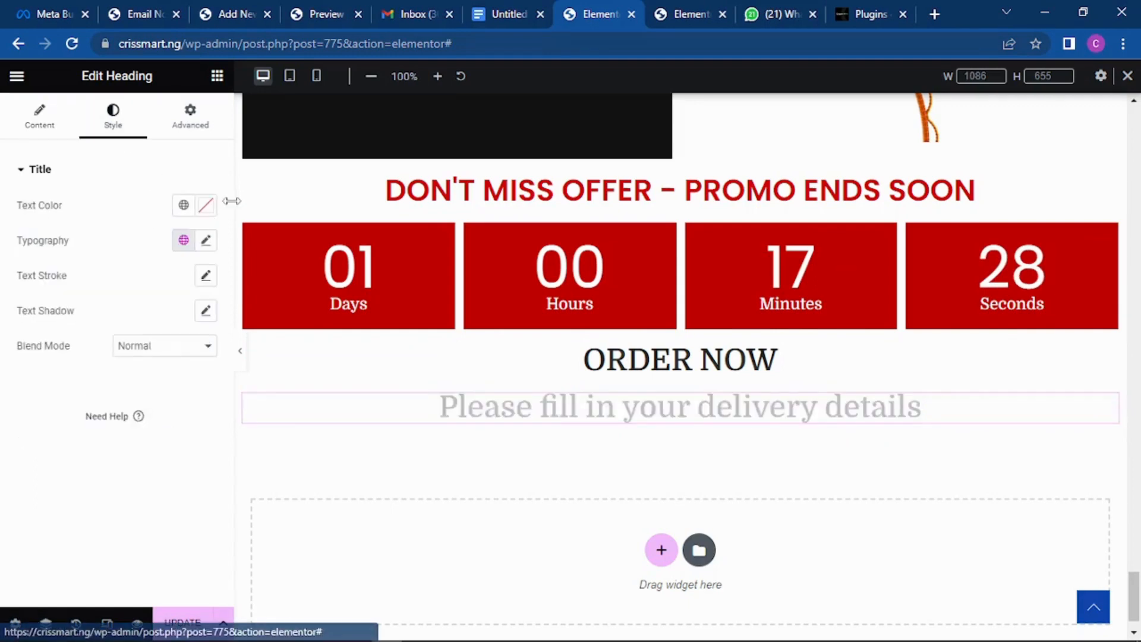
pyautogui.click(206, 240)
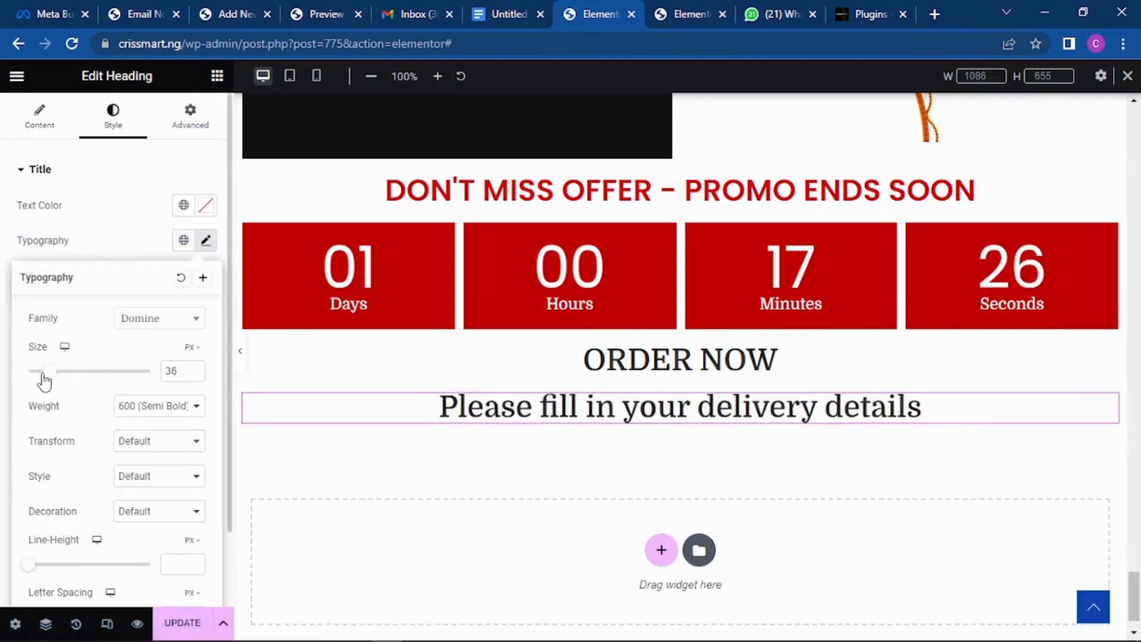
pyautogui.moveTo(44, 376); pyautogui.dragTo(43, 375)
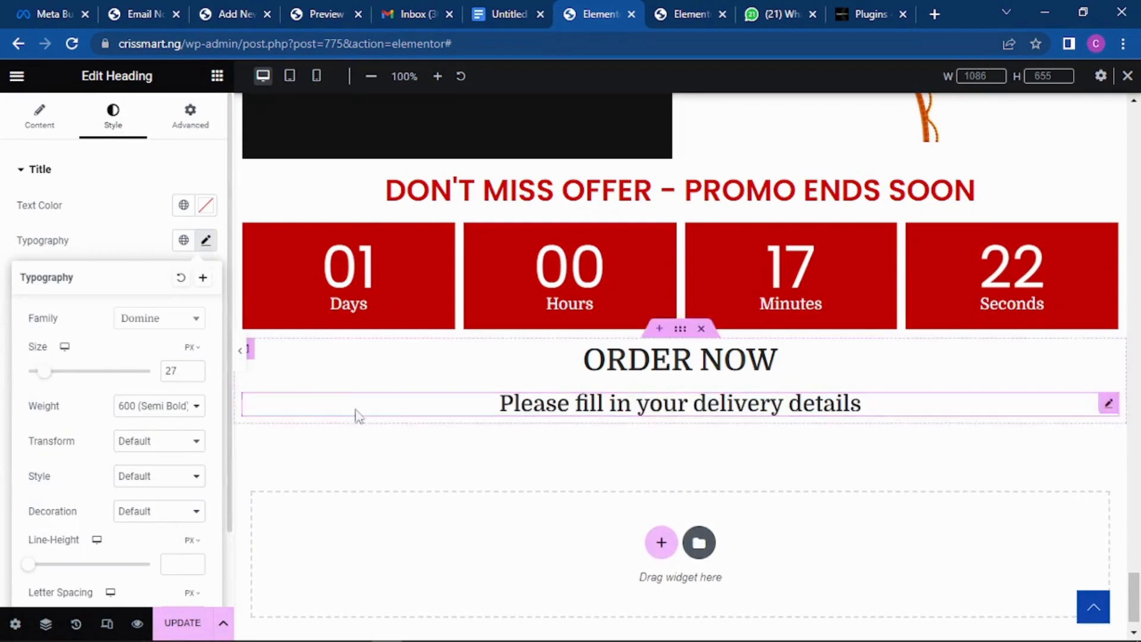
pyautogui.click(575, 423)
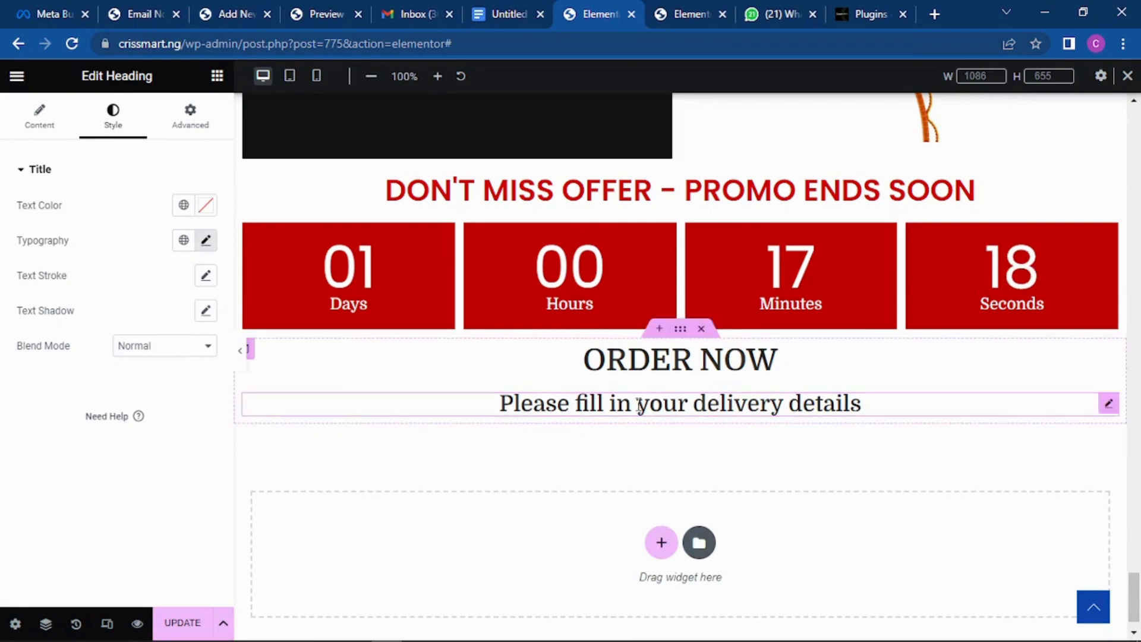
pyautogui.click(661, 542)
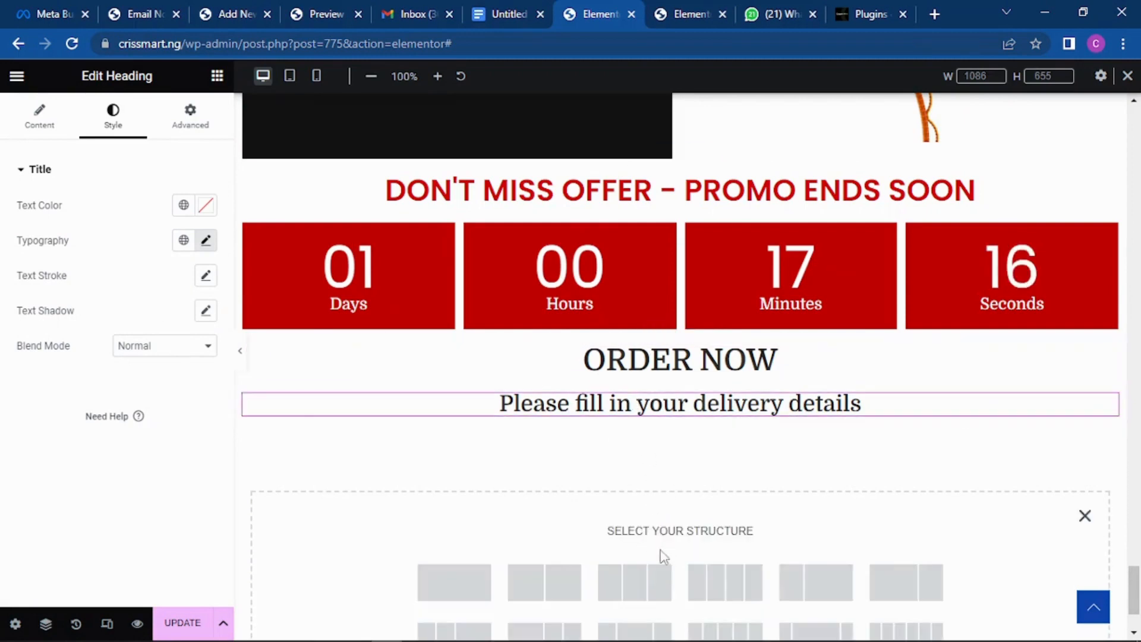
# Step: Insert a single-column section under the subheading and return to the Fluent Forms tab
pyautogui.click(453, 581)
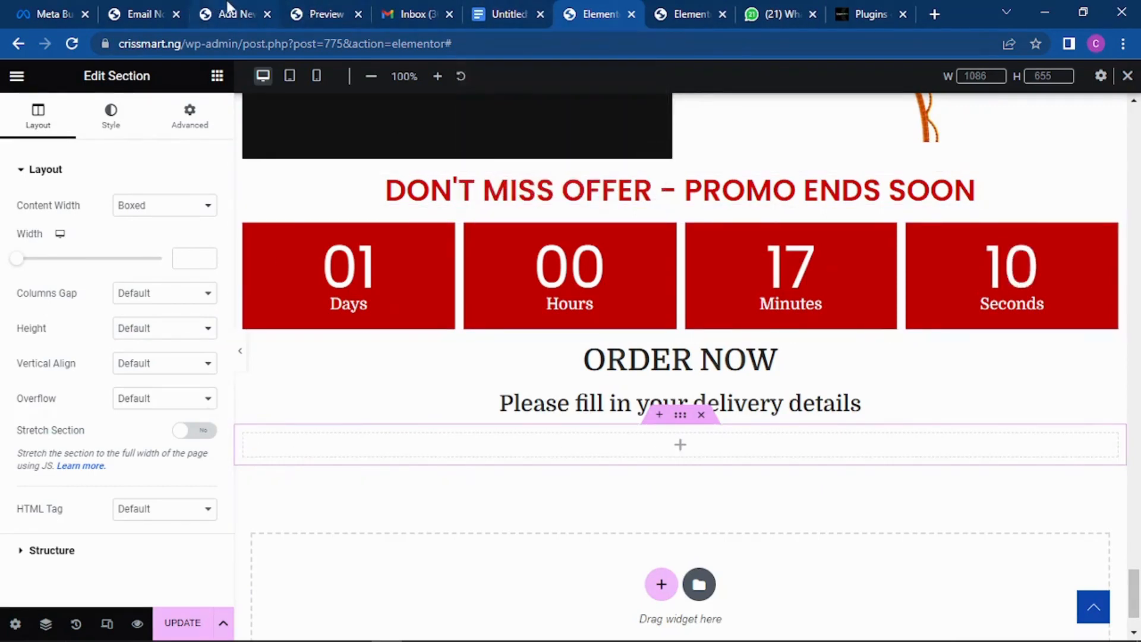
pyautogui.click(154, 8)
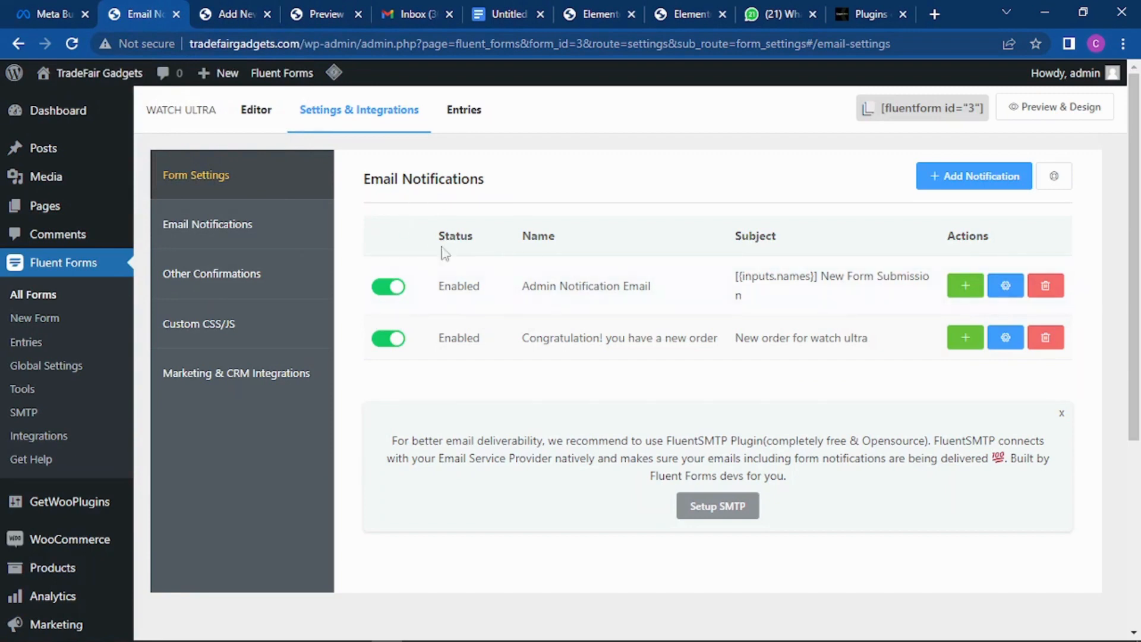
# Step: Copy the WATCH ULTRA form shortcode [fluentform id="3"] and switch back to the Elementor tab
pyautogui.click(927, 113)
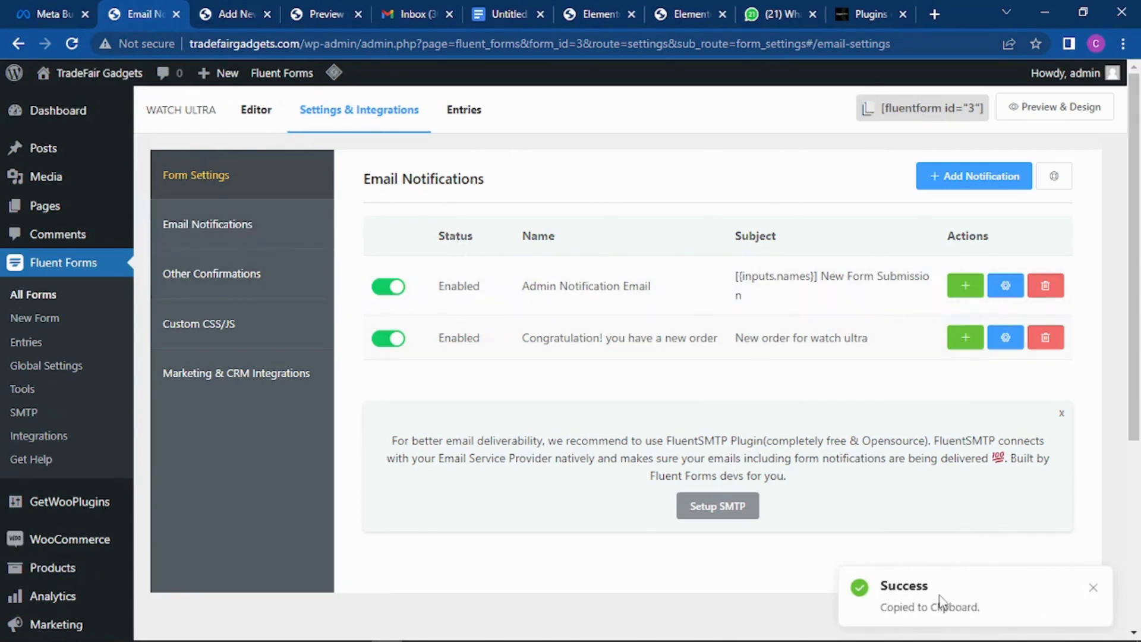
pyautogui.click(683, 14)
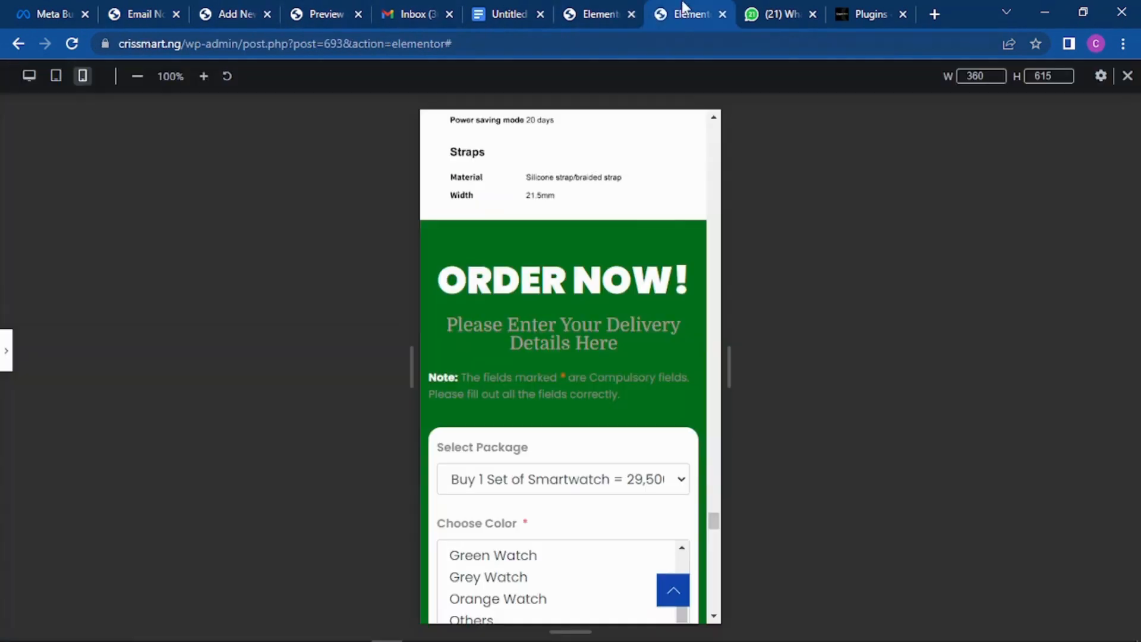
# Step: Search the widgets for 'code' and drag a Shortcode widget into the empty section below the delivery-details heading
pyautogui.click(594, 9)
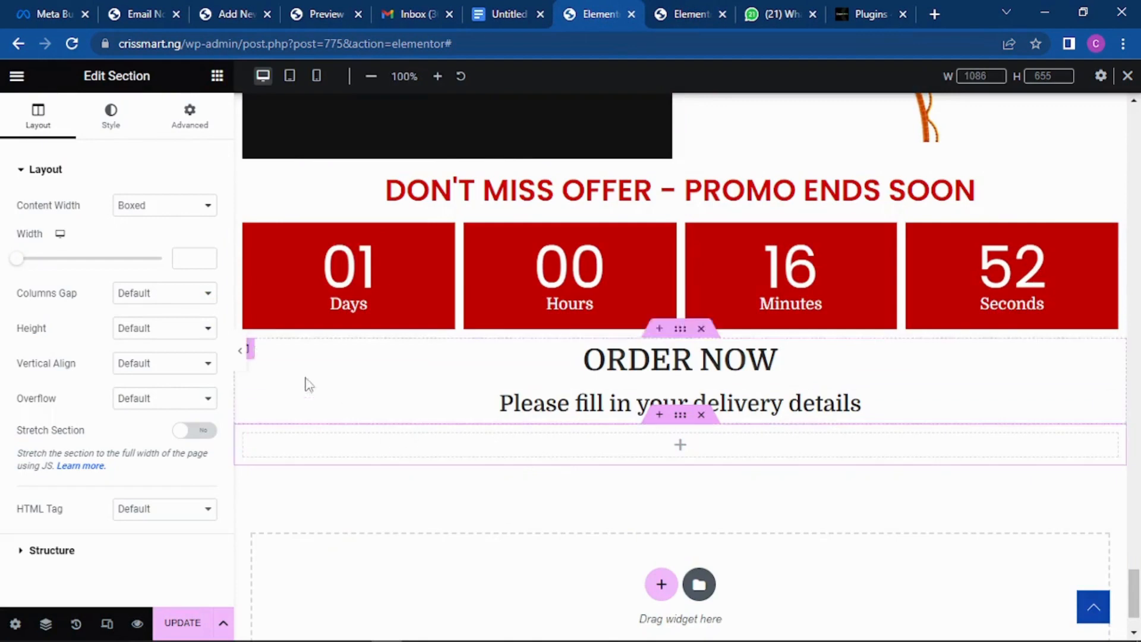
pyautogui.click(218, 76)
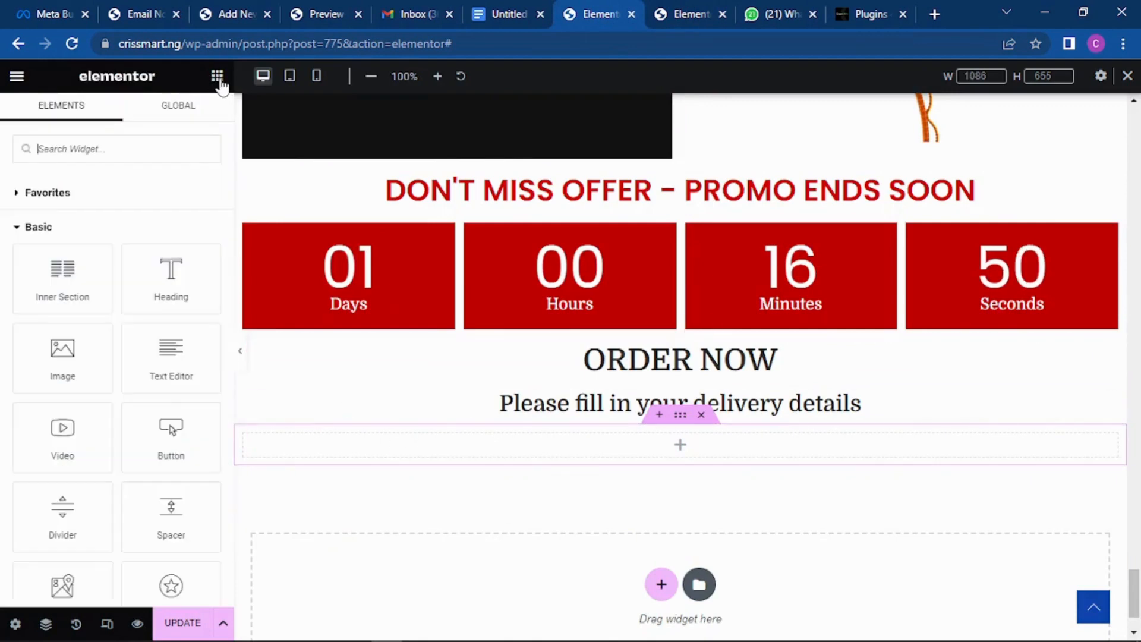
pyautogui.click(137, 152)
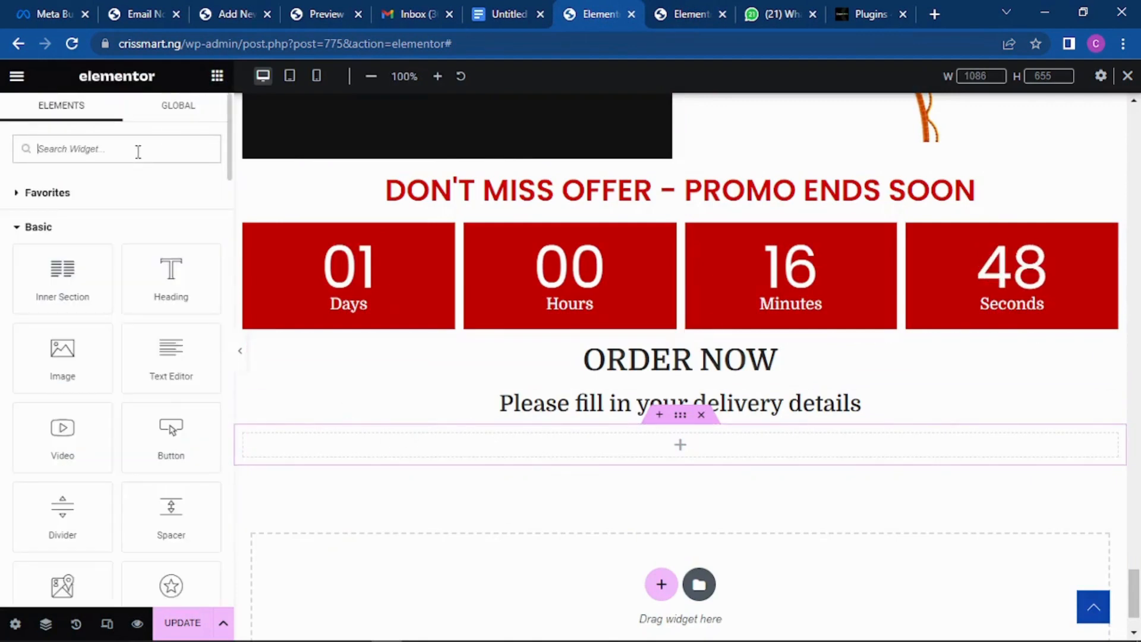
pyautogui.write('short code')
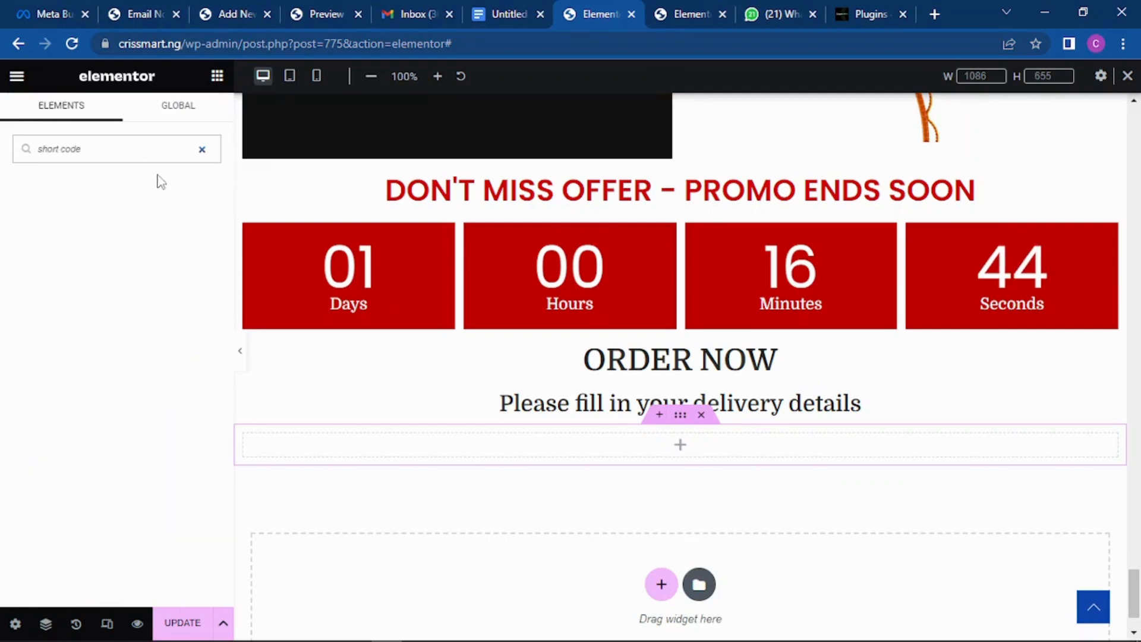
pyautogui.press('BackSpace')
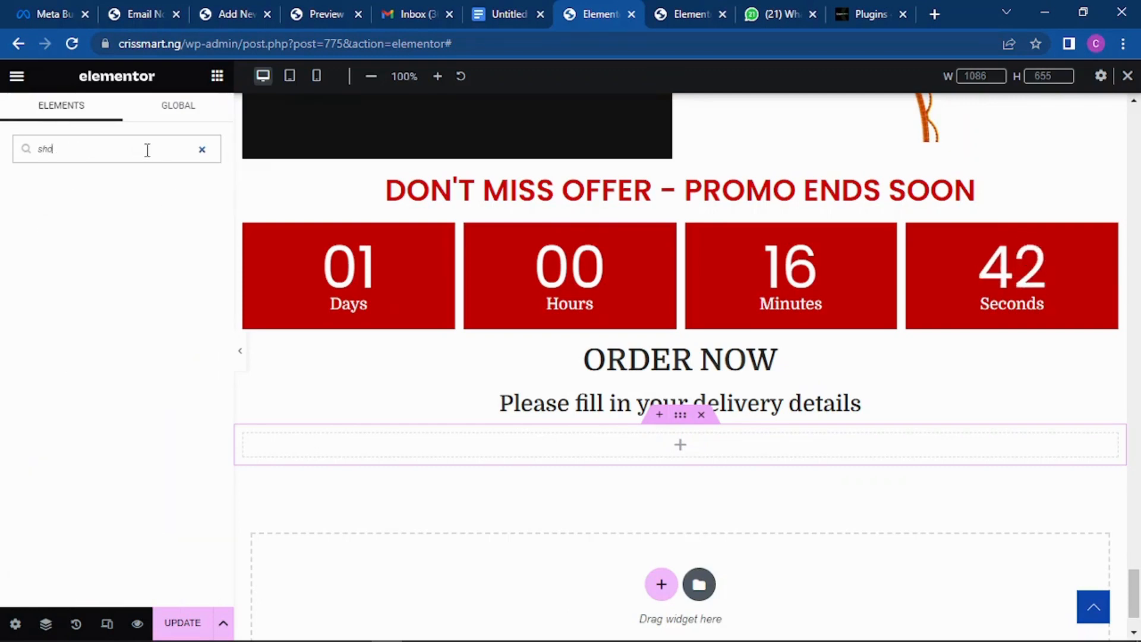
pyautogui.press('BackSpace')
pyautogui.press('BackSpace')
pyautogui.press('BackSpace')
pyautogui.write('code')
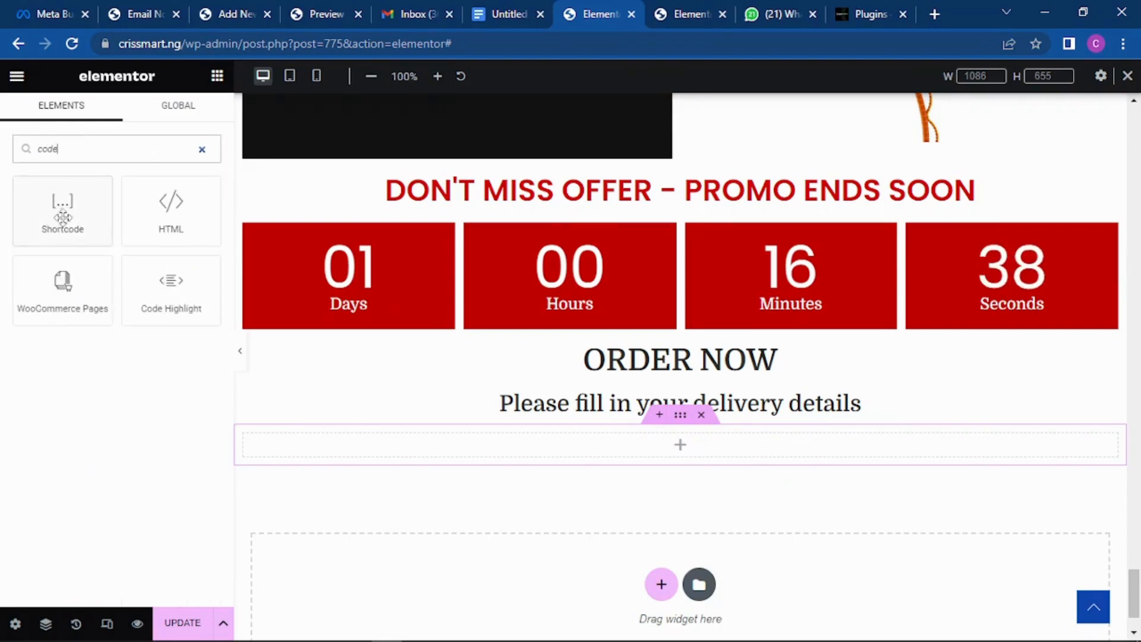
pyautogui.moveTo(53, 198); pyautogui.dragTo(594, 436)
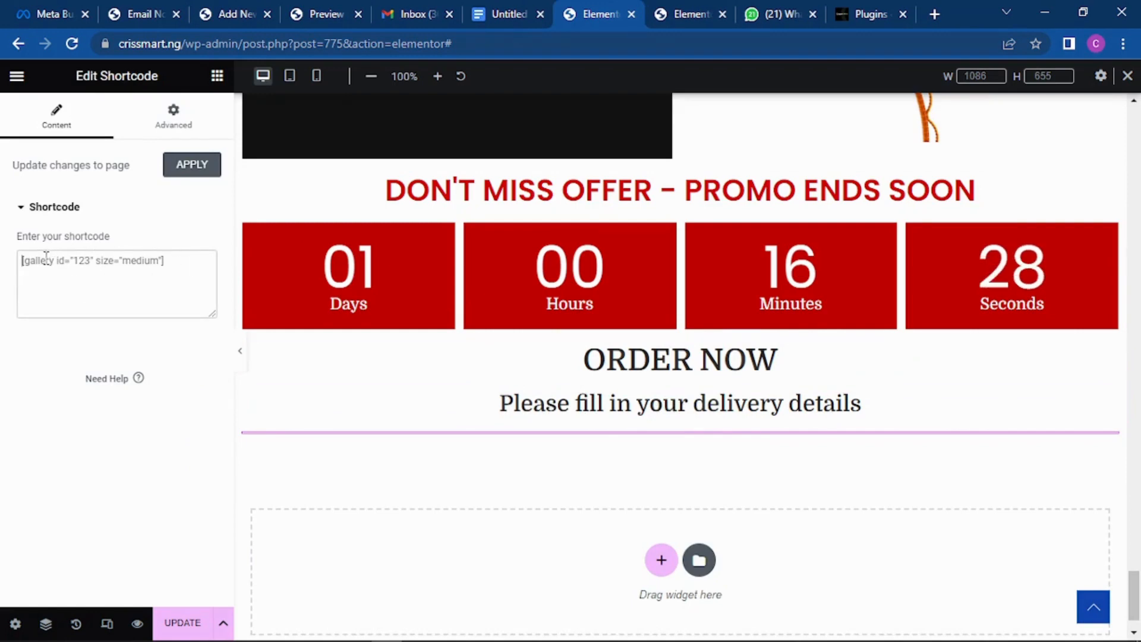
# Step: Paste the [fluentform id="3"] shortcode into the Shortcode widget's field
pyautogui.hotkey('ctrl', 'v')
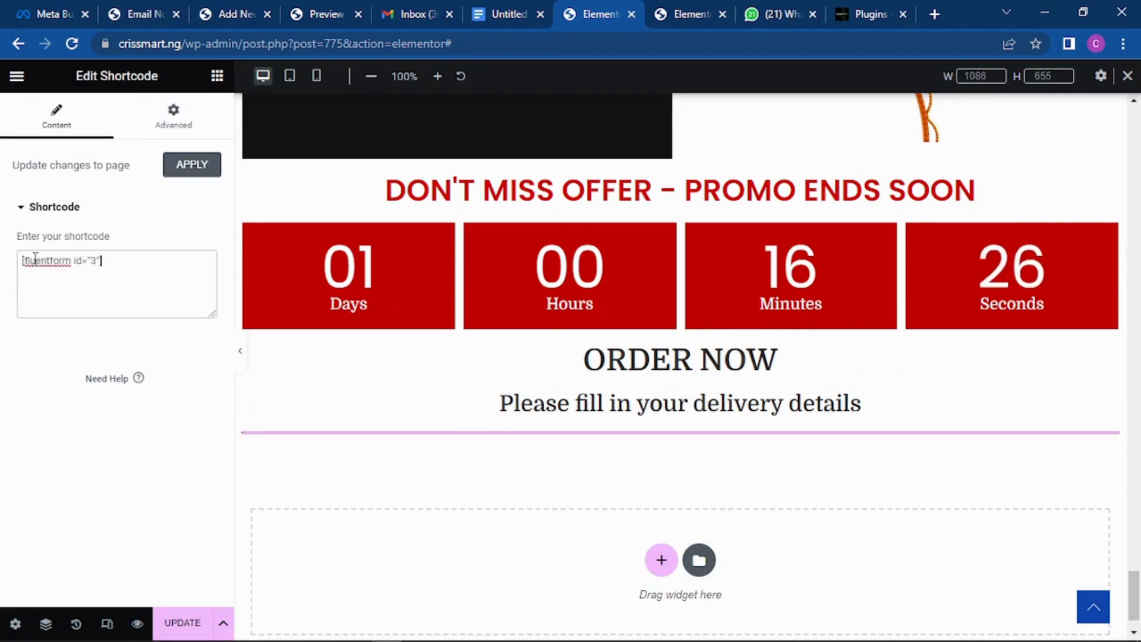
pyautogui.scroll(-7, 677, 369)
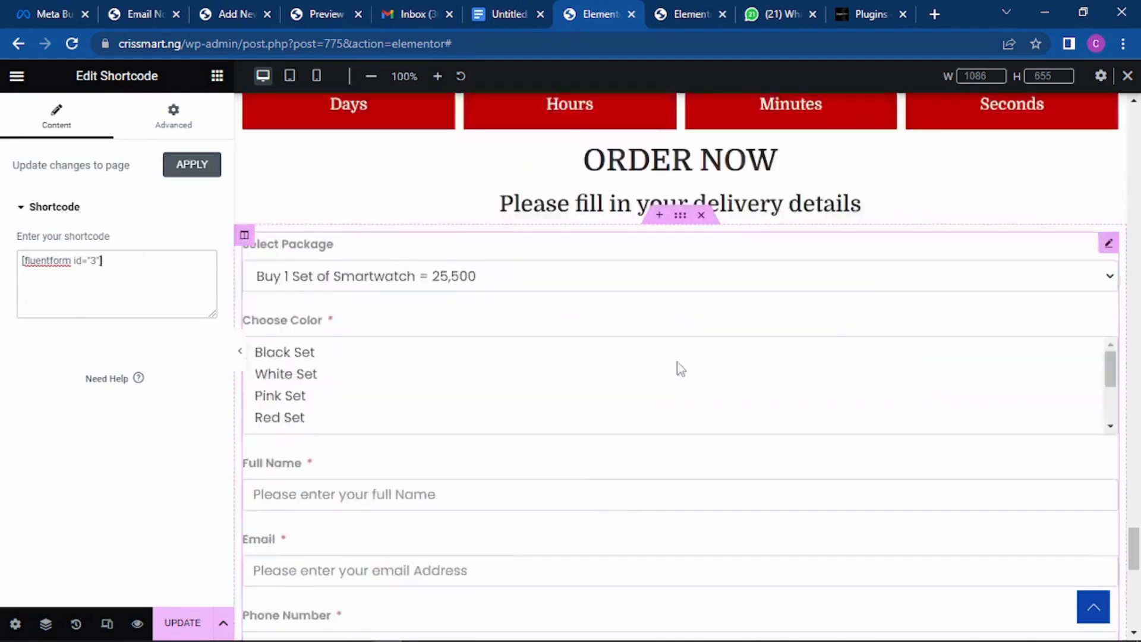
pyautogui.scroll(-2, 616, 330)
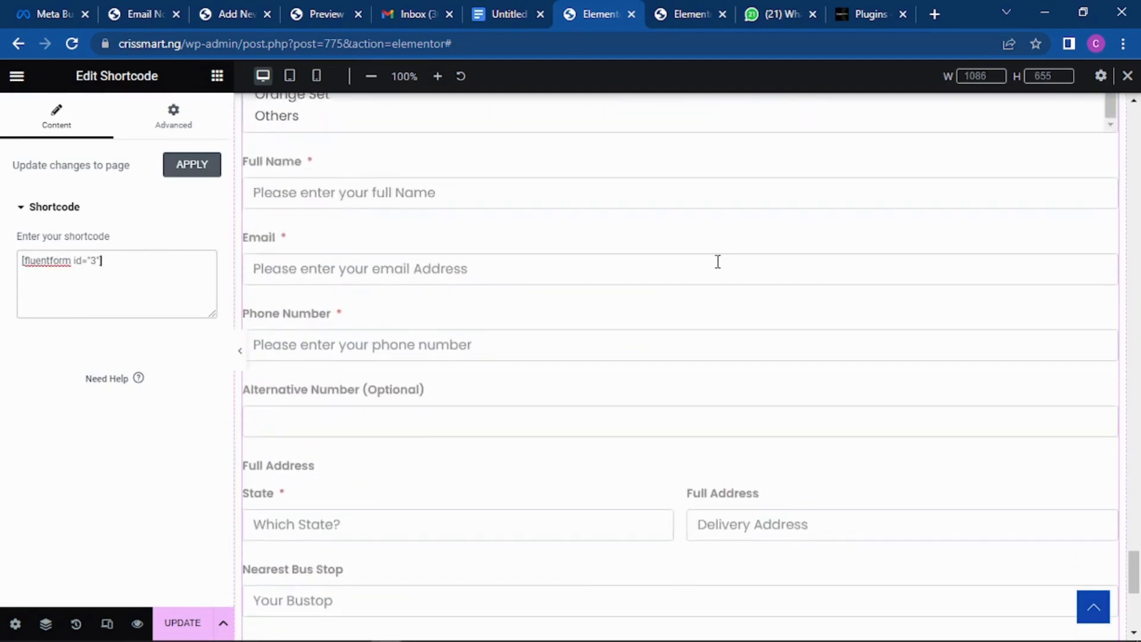
pyautogui.scroll(-6, 718, 261)
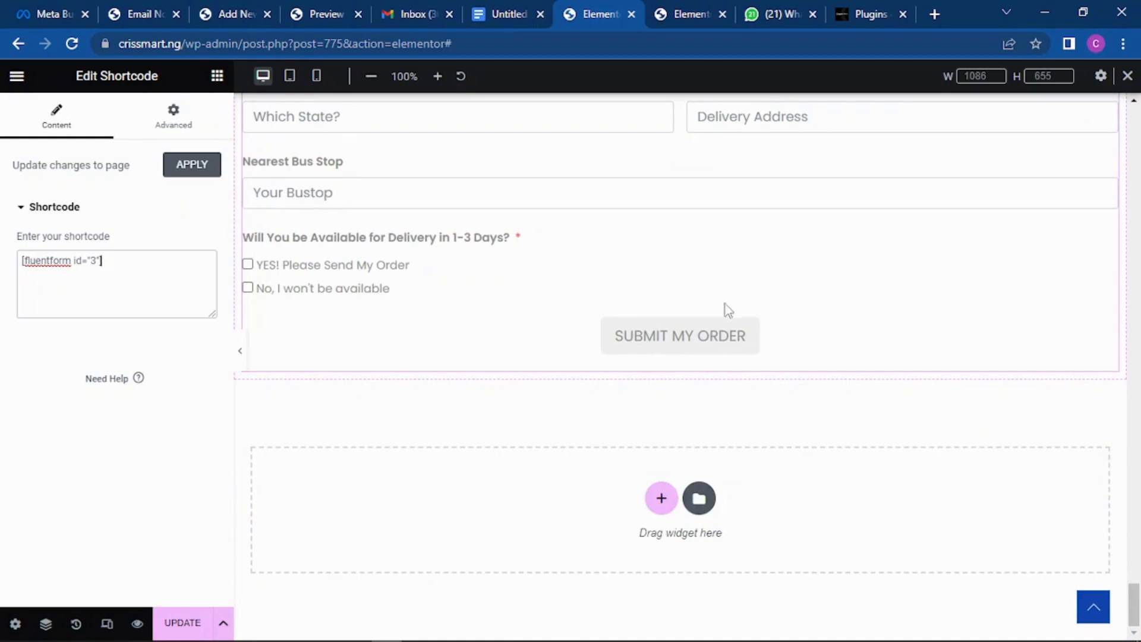
pyautogui.scroll(12, 725, 304)
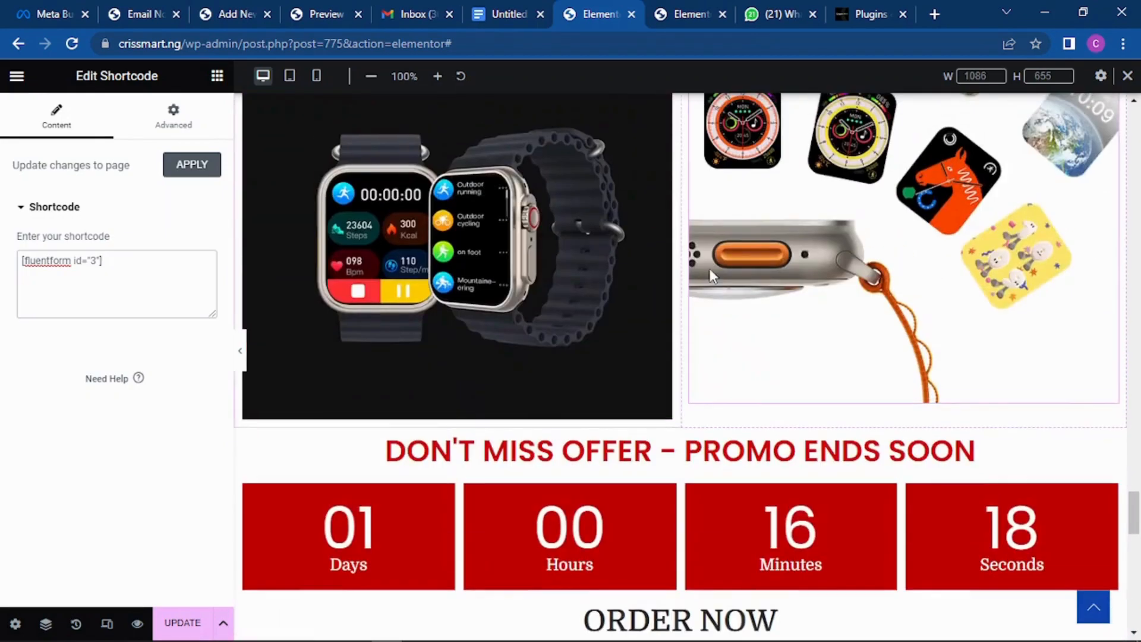
pyautogui.scroll(-8, 709, 269)
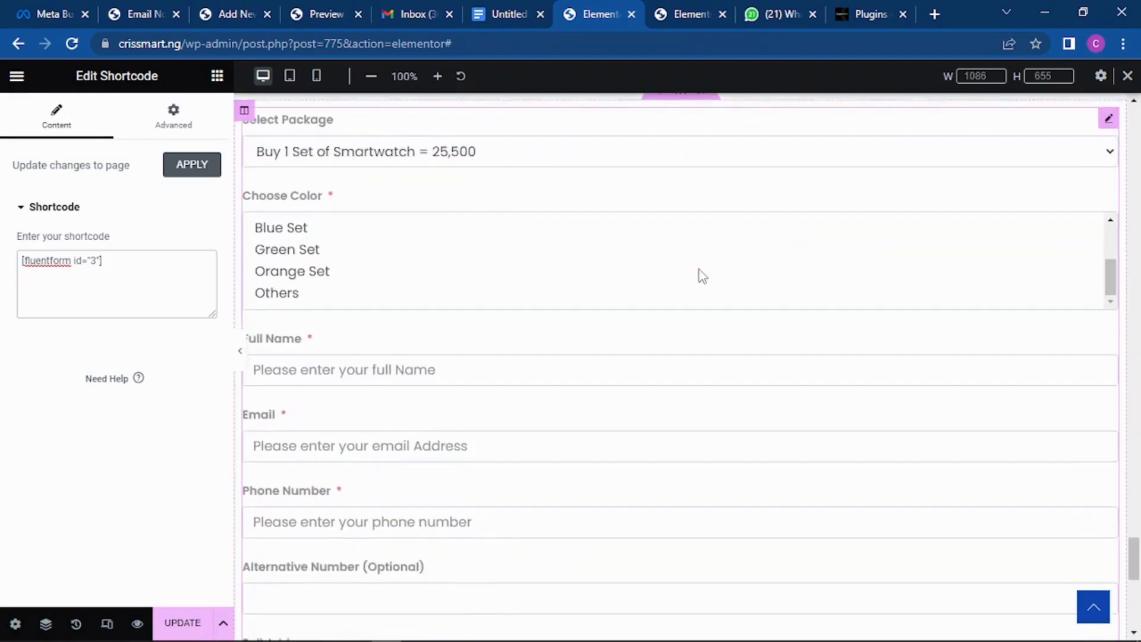
pyautogui.scroll(-1, 702, 276)
pyautogui.scroll(7, 701, 272)
pyautogui.scroll(-5, 701, 278)
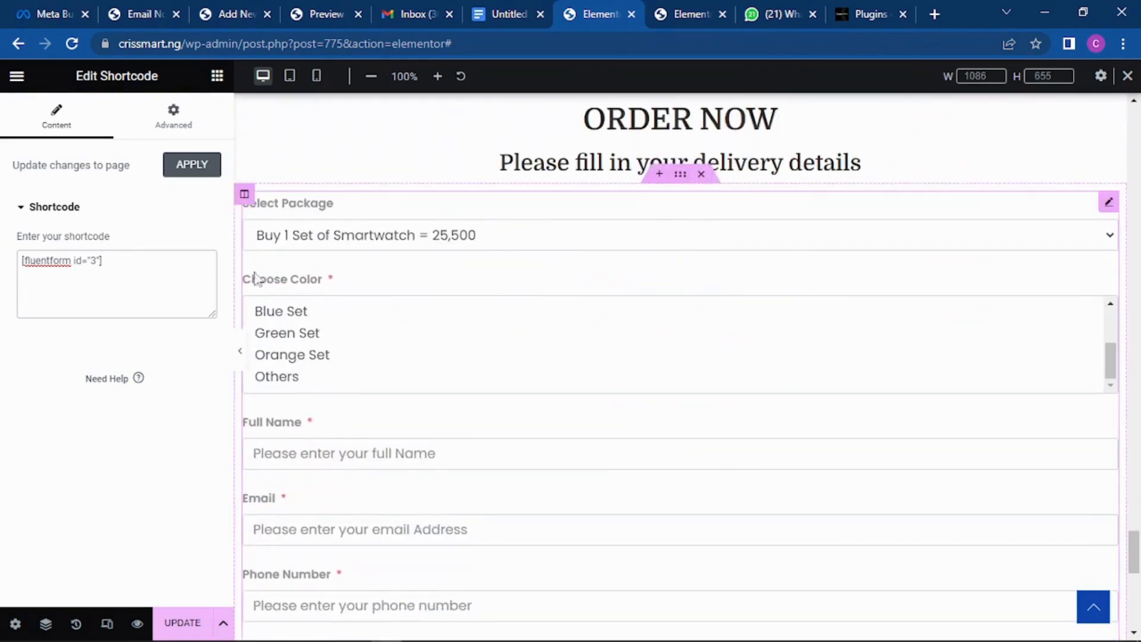
# Step: Apply the shortcode and check the reloaded order form with its delivery-address fields
pyautogui.click(197, 169)
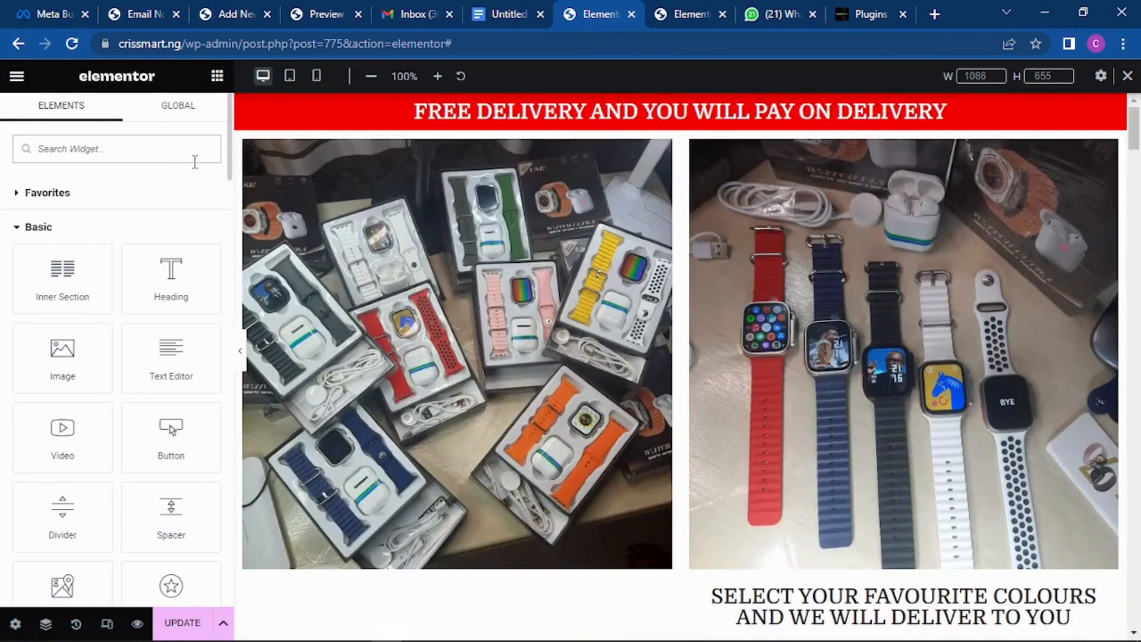
pyautogui.scroll(-15, 735, 188)
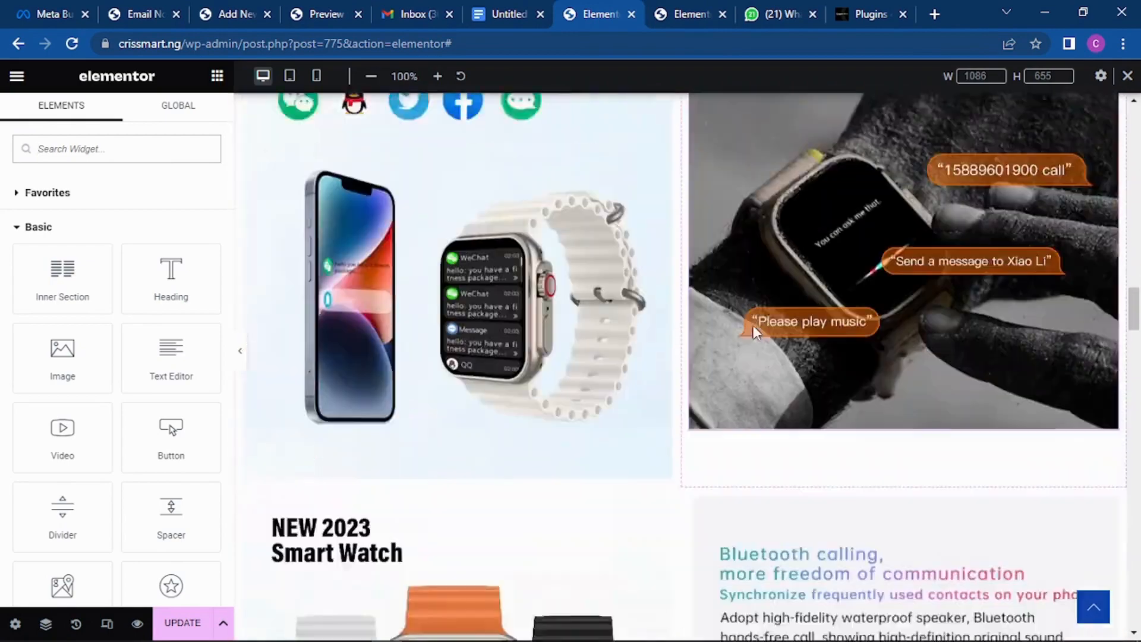
pyautogui.scroll(-10, 753, 326)
pyautogui.scroll(-15, 770, 304)
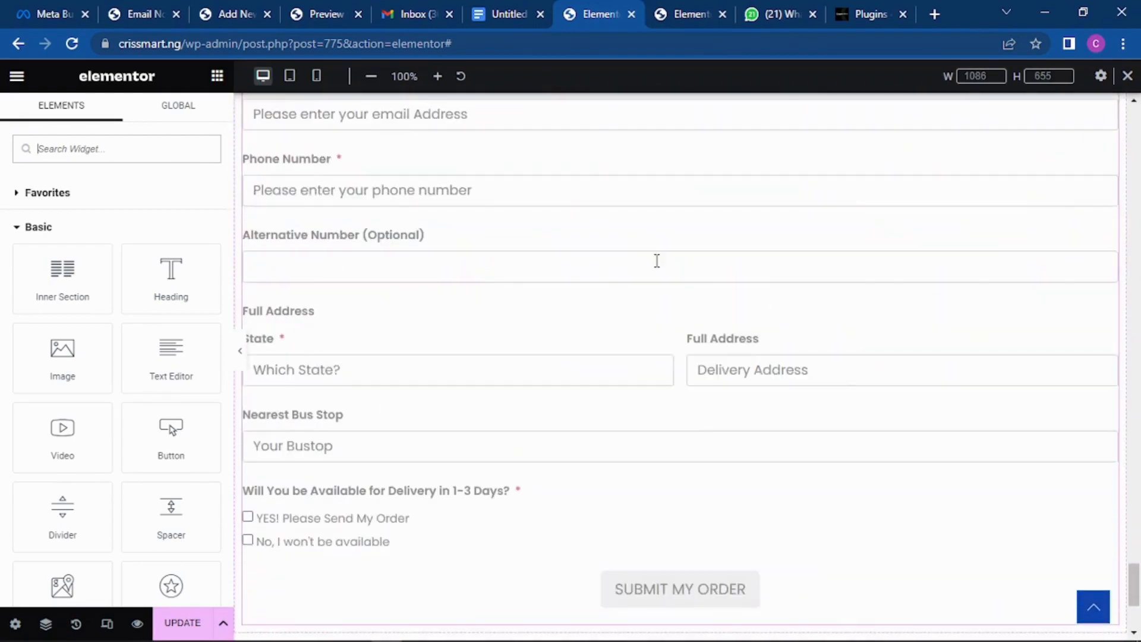
pyautogui.scroll(4, 657, 264)
pyautogui.scroll(-3, 428, 309)
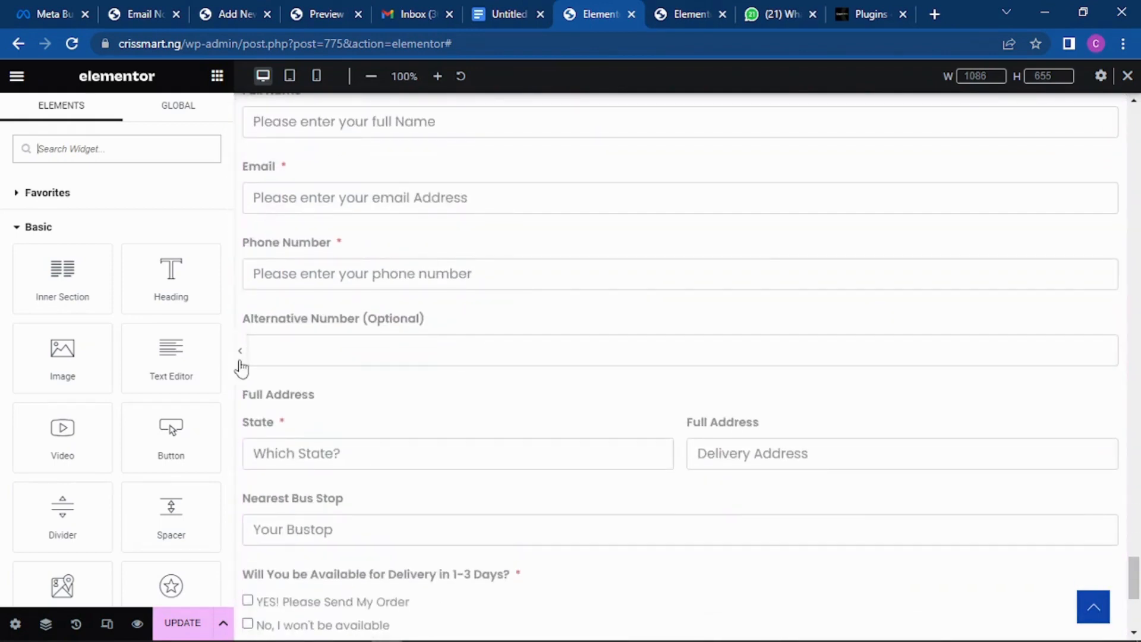
# Step: Preview the landing page at mobile size and scroll through the order section
pyautogui.click(316, 75)
pyautogui.scroll(-6, 782, 278)
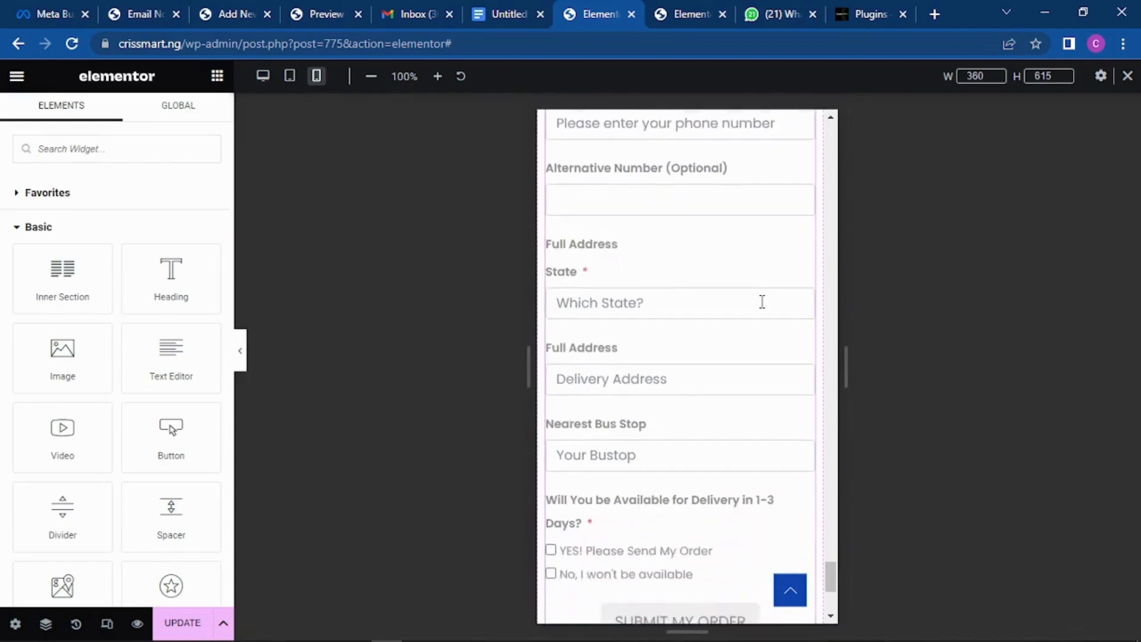
pyautogui.scroll(6, 759, 321)
pyautogui.scroll(9, 729, 285)
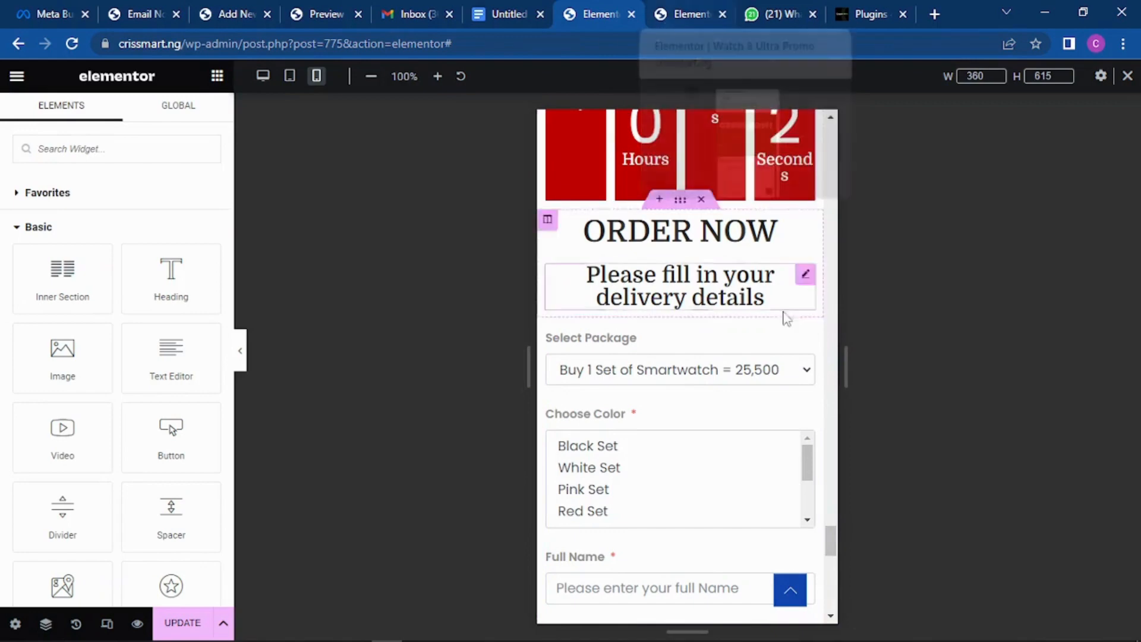
pyautogui.scroll(5, 784, 319)
pyautogui.scroll(-4, 761, 217)
pyautogui.scroll(-3, 760, 218)
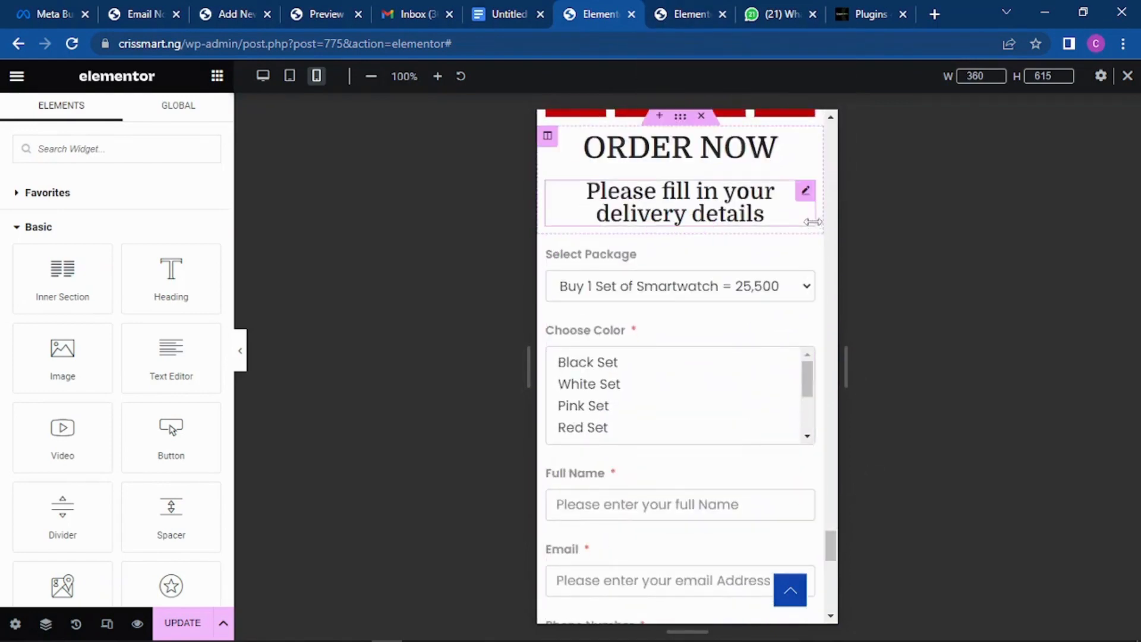
# Step: Compare with the reference order page, then select the section holding ORDER NOW and the form
pyautogui.hotkey('ctrl', 'Tab')
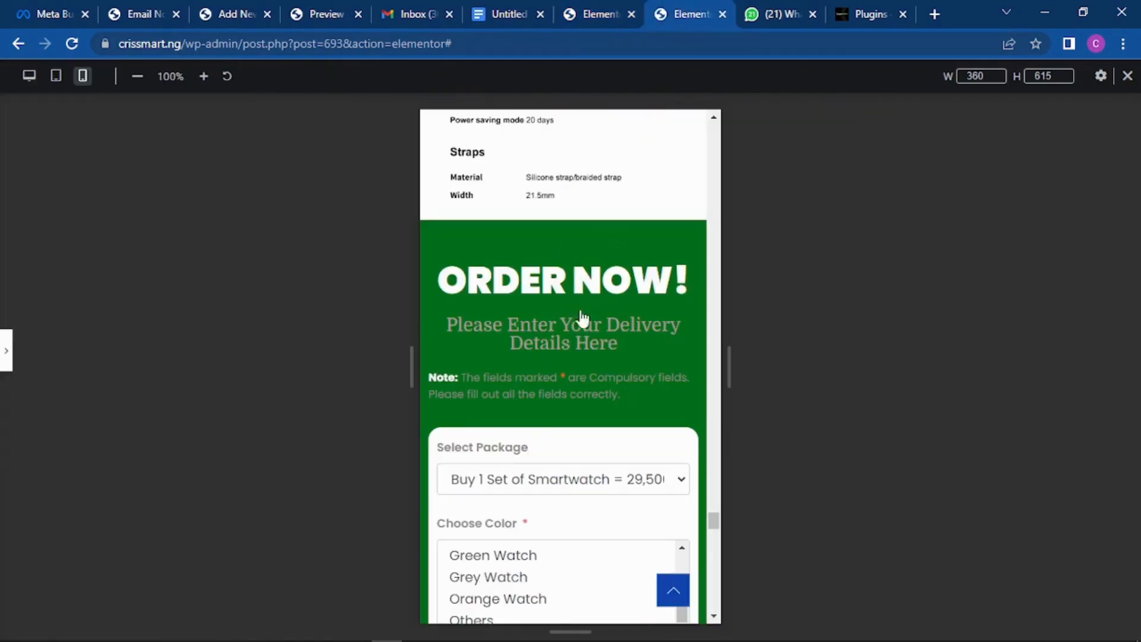
pyautogui.click(596, 7)
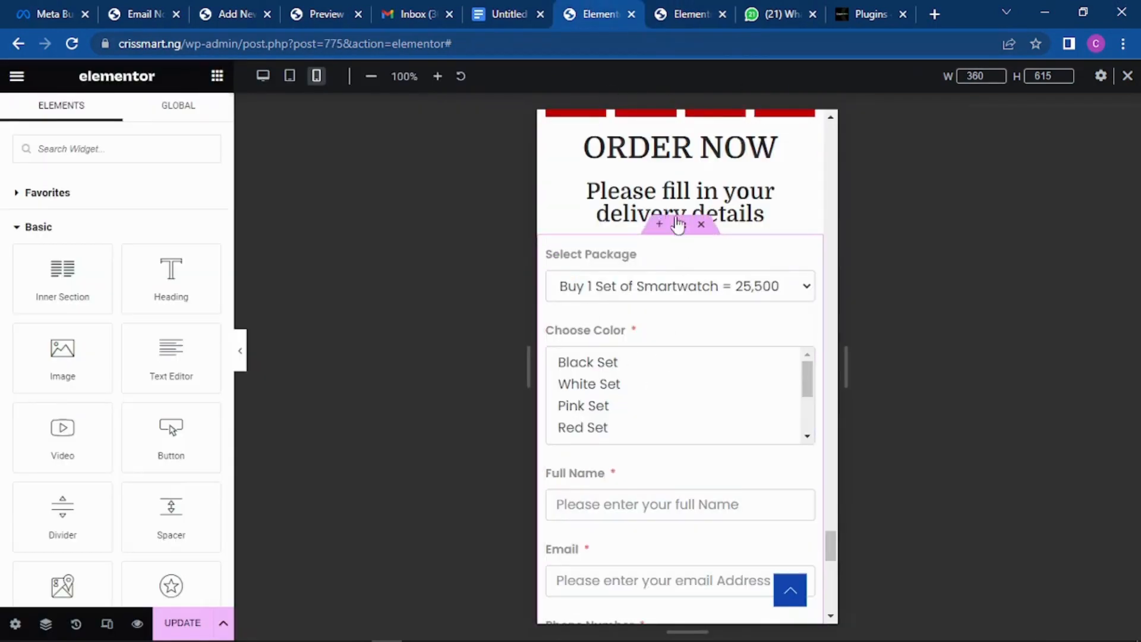
pyautogui.click(674, 123)
pyautogui.click(674, 123)
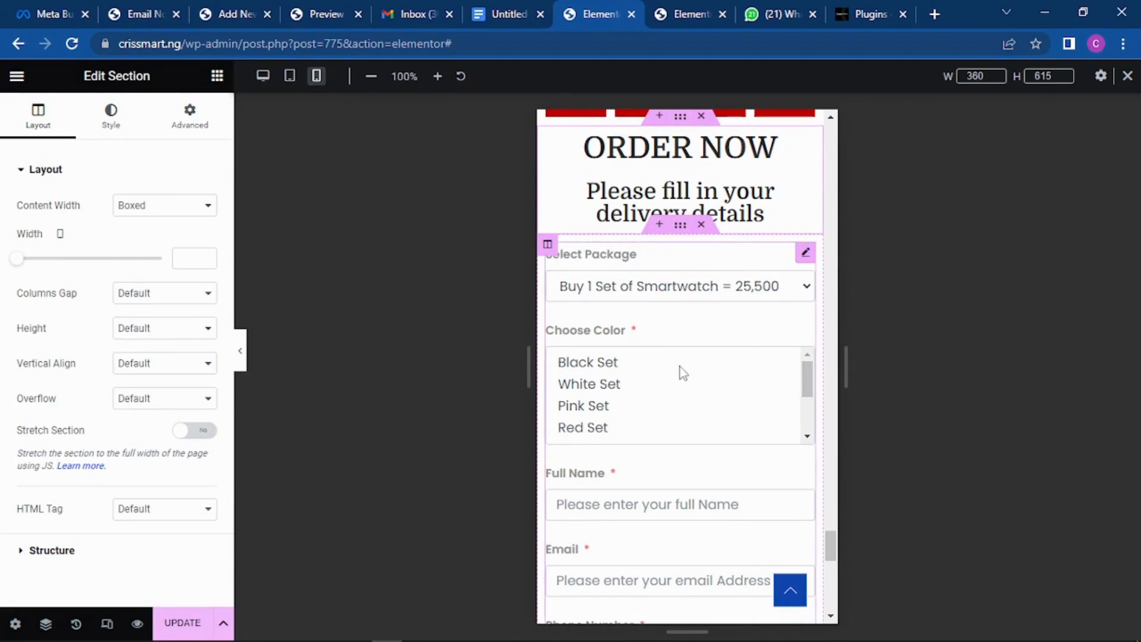
pyautogui.scroll(3, 682, 372)
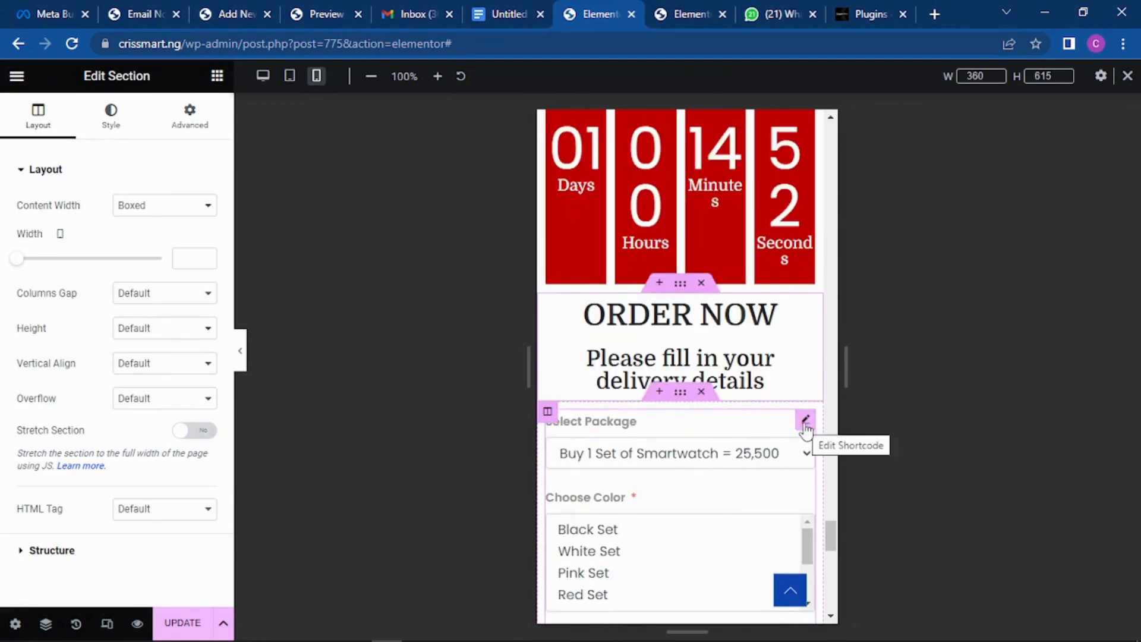
pyautogui.moveTo(805, 420)
pyautogui.mouseDown()
pyautogui.moveTo(742, 350)
pyautogui.moveTo(746, 380)
pyautogui.mouseUp()
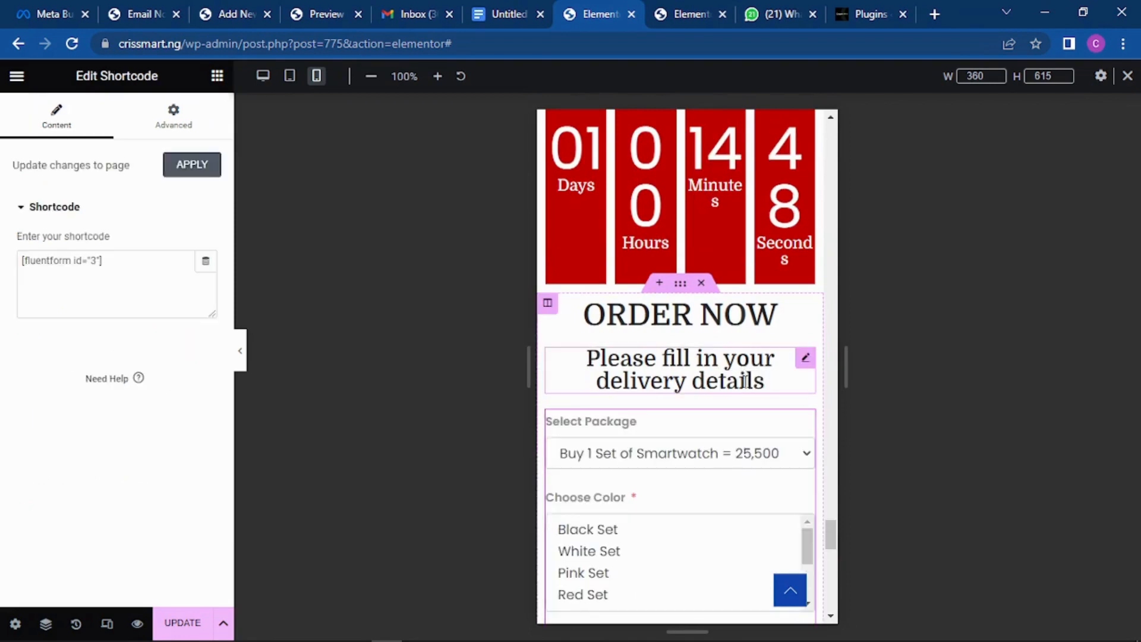
pyautogui.scroll(-3, 745, 380)
pyautogui.scroll(3, 708, 252)
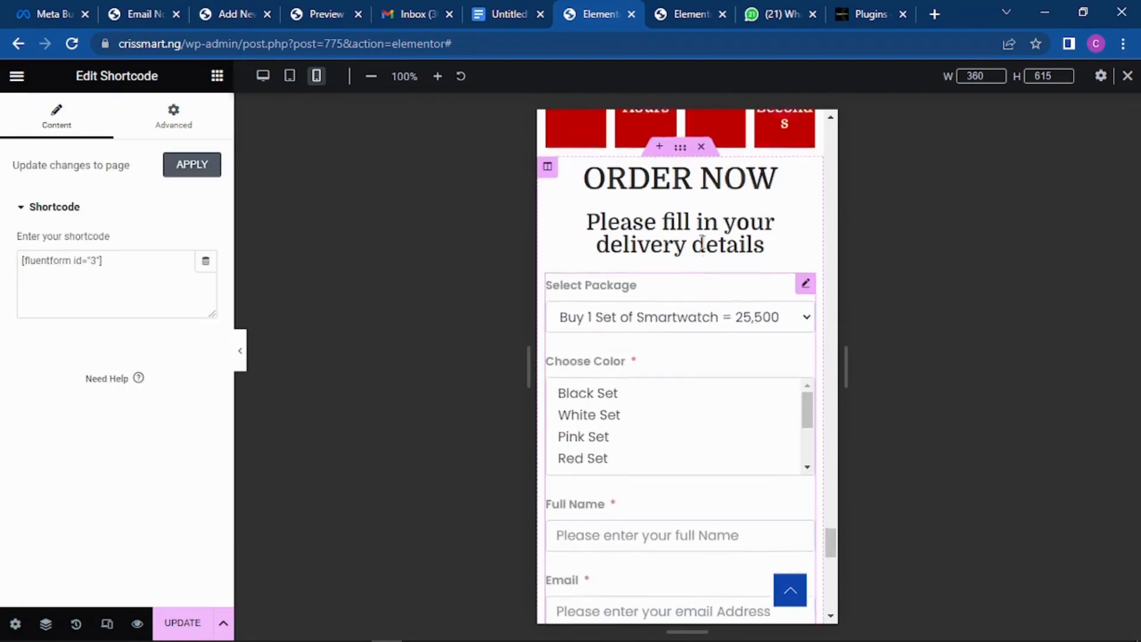
pyautogui.click(681, 285)
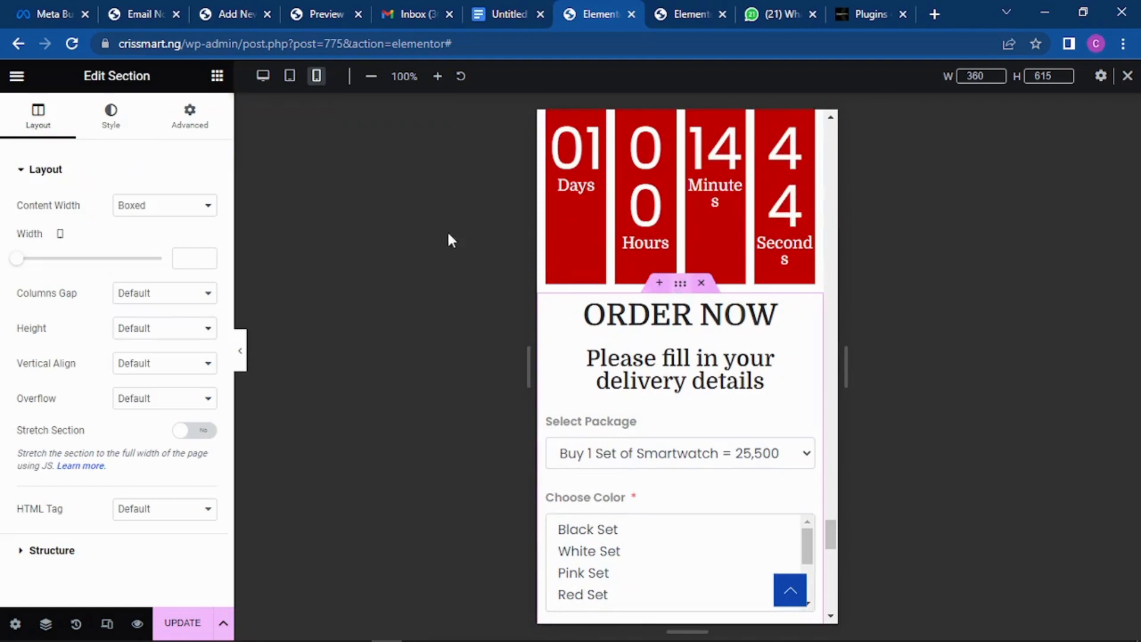
# Step: Set the section's Classic background colour to dark navy #061C80
pyautogui.click(113, 118)
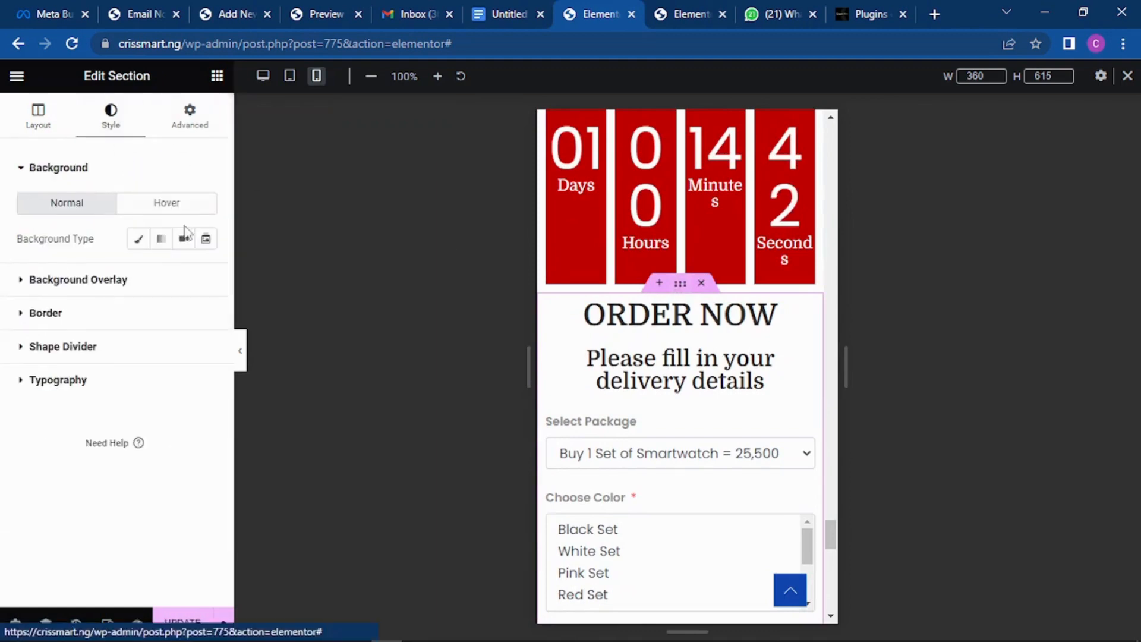
pyautogui.click(140, 240)
pyautogui.click(207, 276)
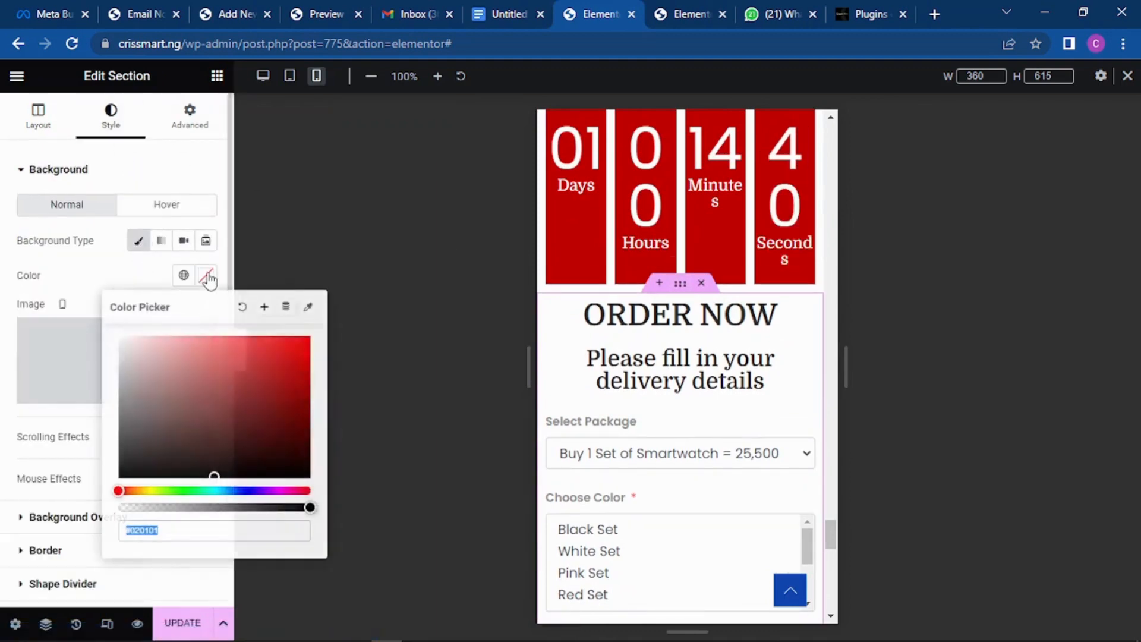
pyautogui.click(250, 490)
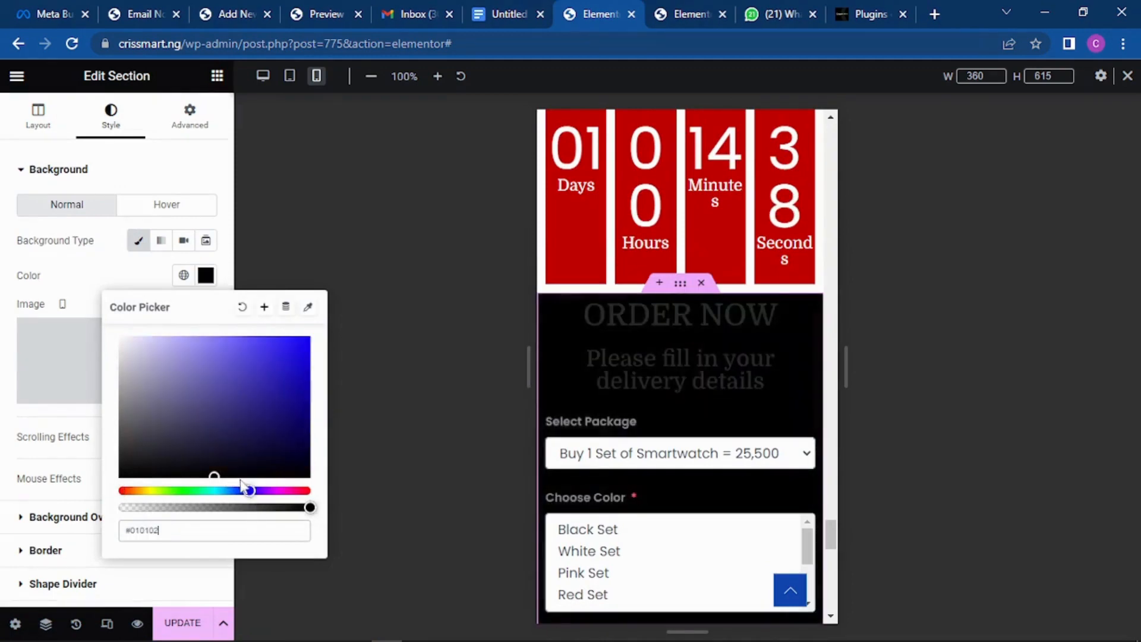
pyautogui.moveTo(232, 461)
pyautogui.mouseDown()
pyautogui.moveTo(323, 428)
pyautogui.moveTo(323, 404)
pyautogui.mouseUp()
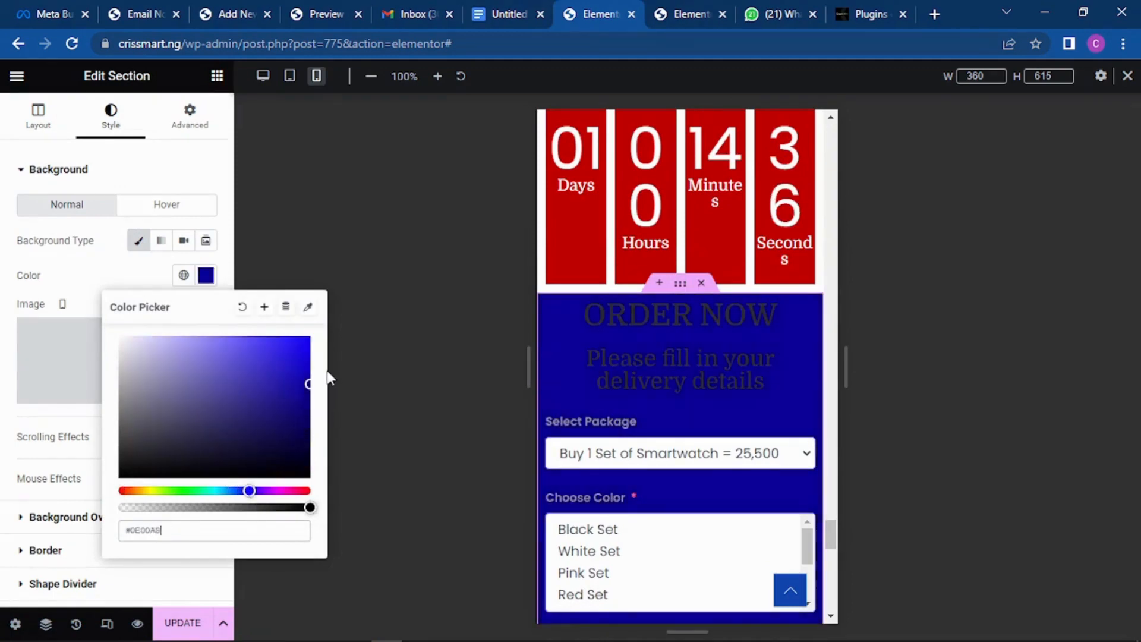
pyautogui.click(241, 490)
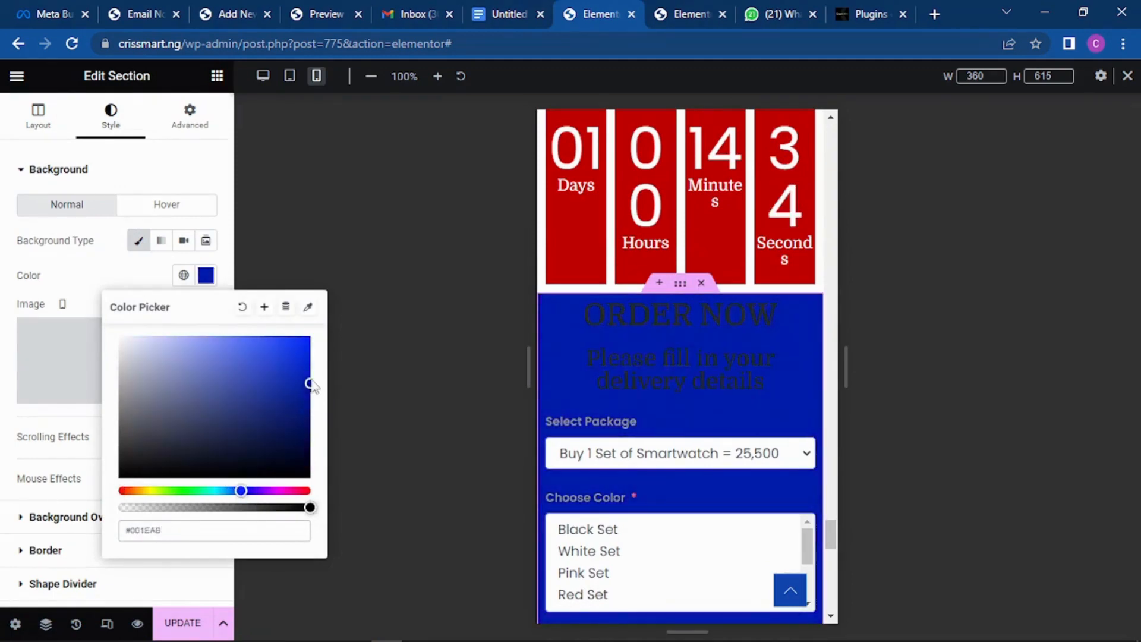
pyautogui.moveTo(305, 390); pyautogui.dragTo(301, 408)
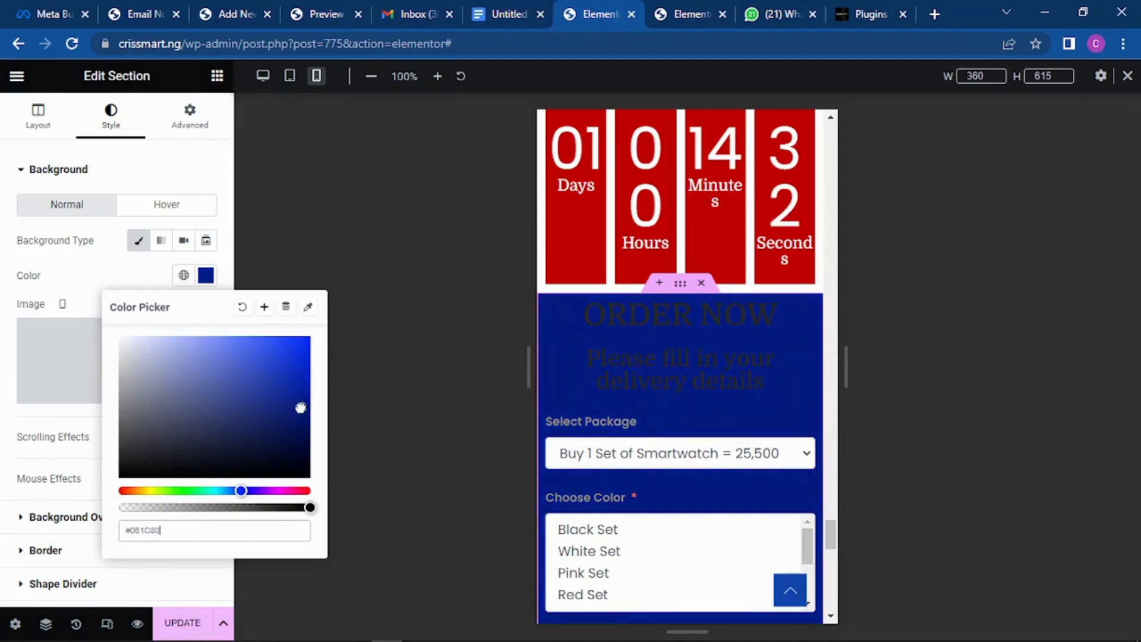
pyautogui.click(829, 287)
pyautogui.scroll(-10, 731, 345)
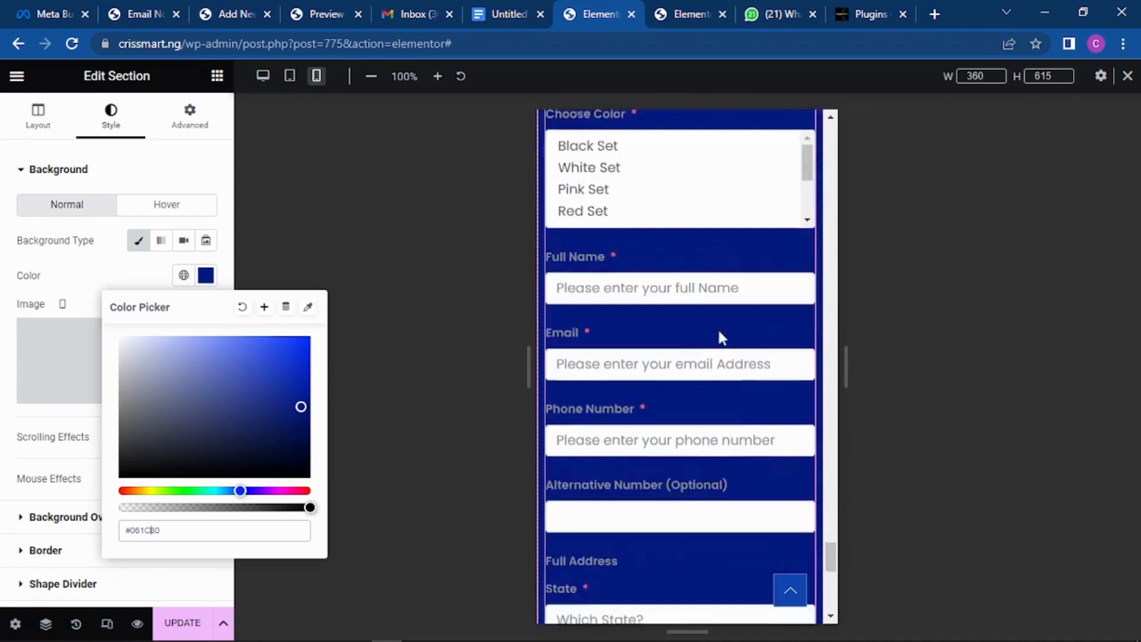
pyautogui.click(276, 222)
pyautogui.scroll(-10, 742, 324)
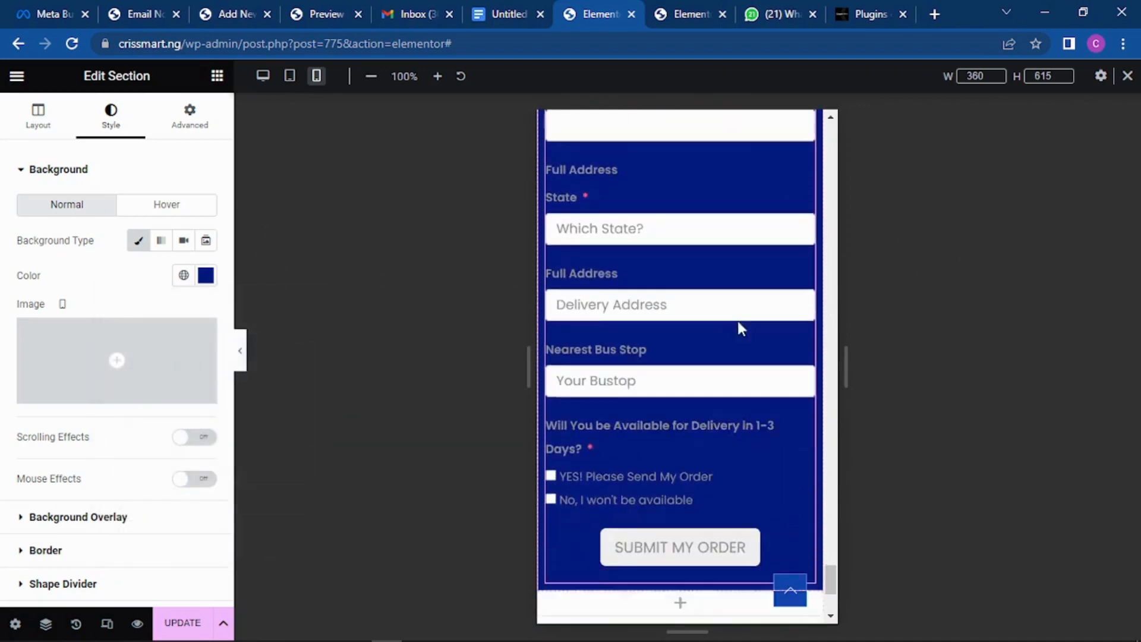
pyautogui.scroll(5, 743, 318)
pyautogui.scroll(10, 743, 286)
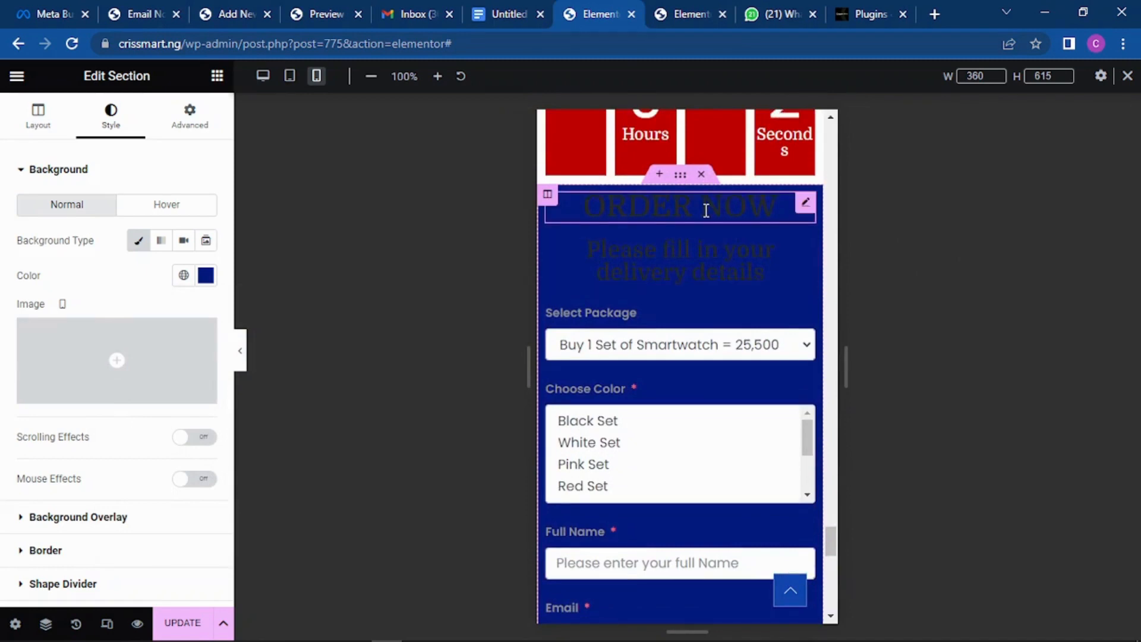
# Step: Change the ORDER NOW heading's text colour to white
pyautogui.click(706, 211)
pyautogui.click(110, 117)
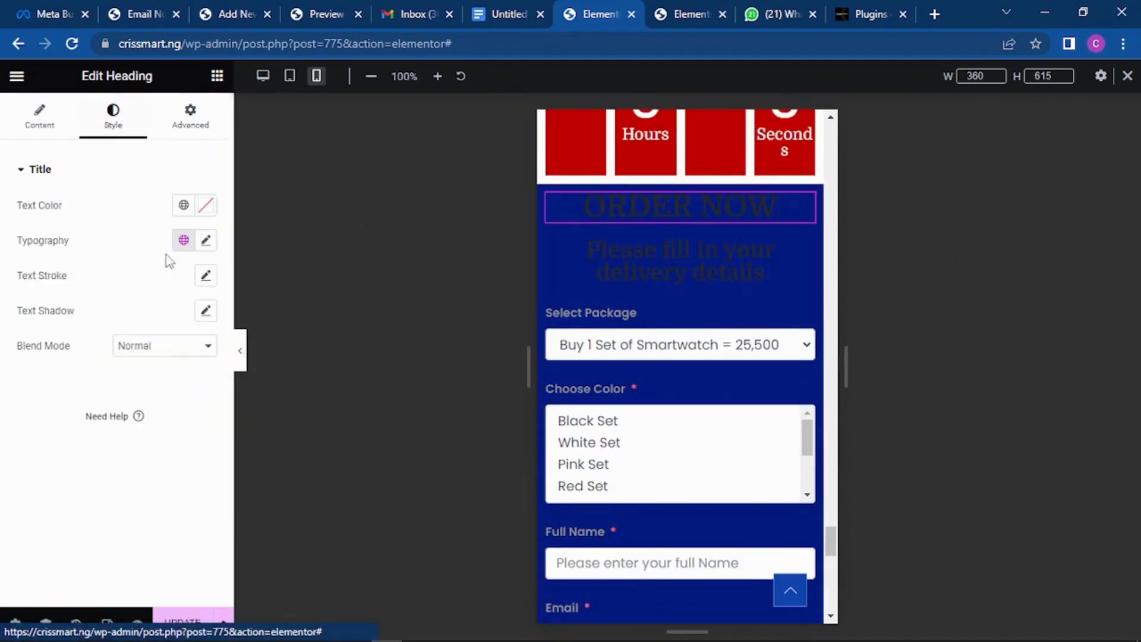
pyautogui.click(205, 205)
pyautogui.click(197, 309)
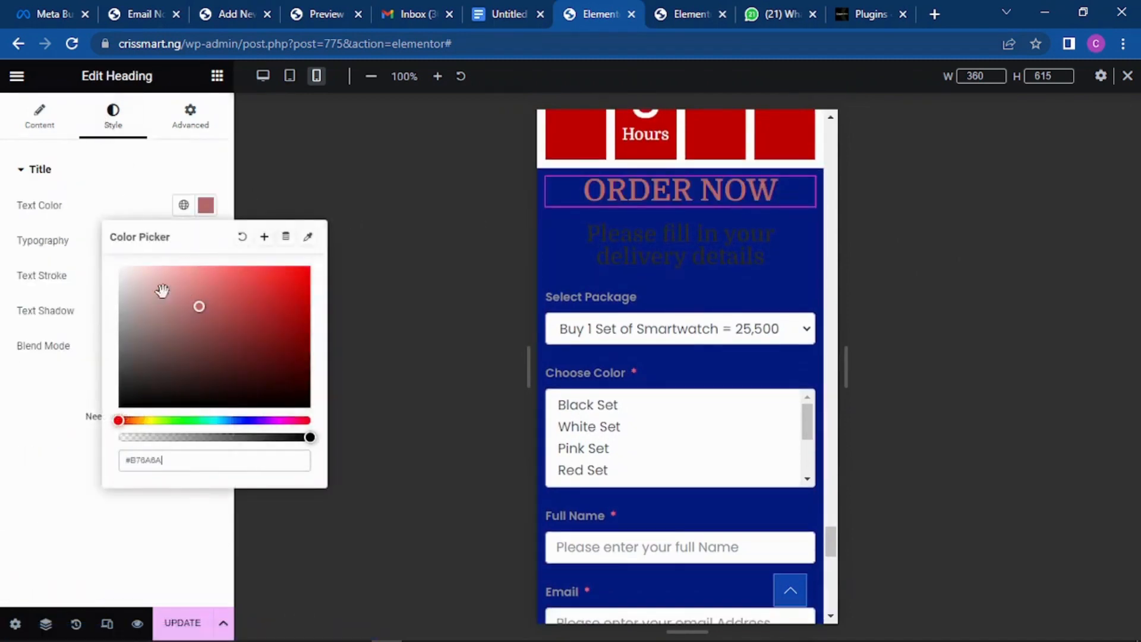
pyautogui.moveTo(163, 291); pyautogui.dragTo(119, 267)
# Step: Make the delivery-details subtitle light grey with a 19 px font size
pyautogui.click(711, 235)
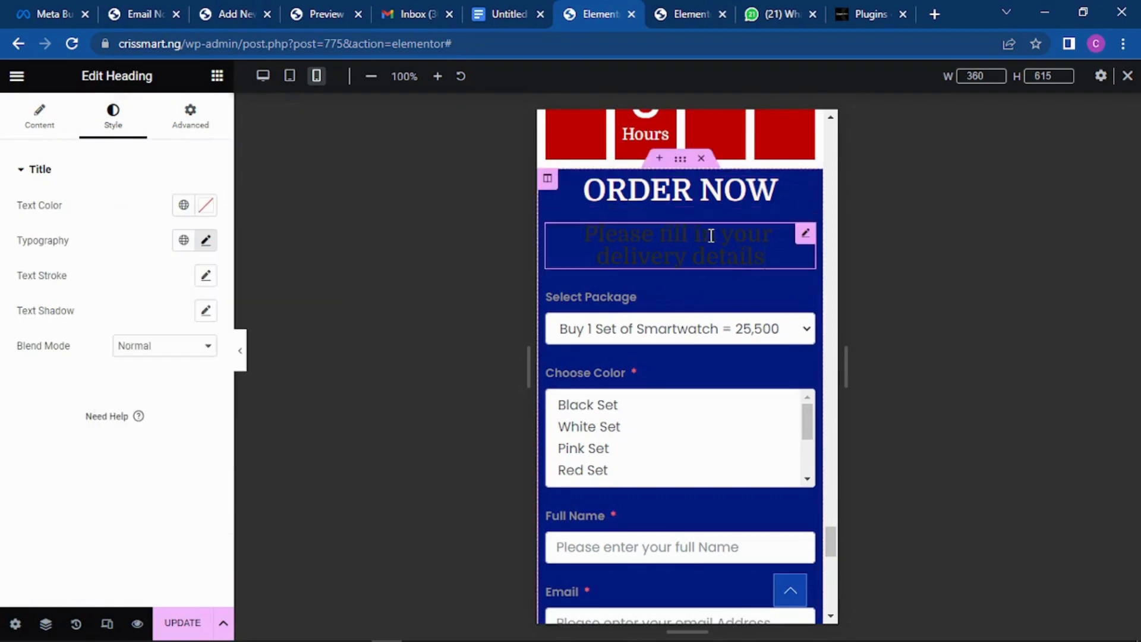
pyautogui.click(206, 205)
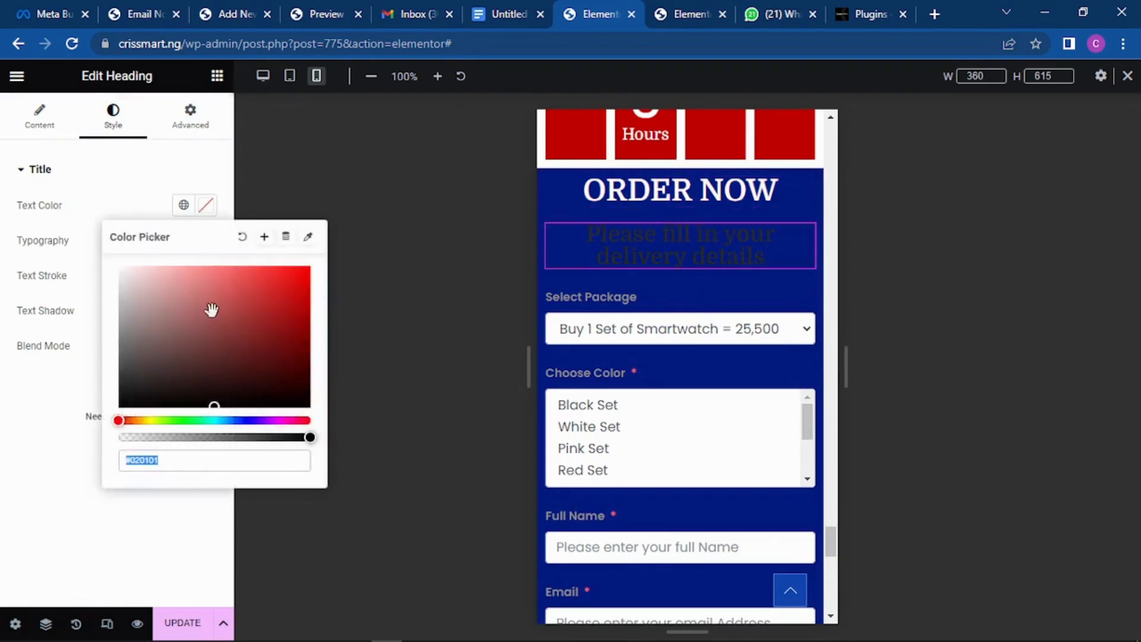
pyautogui.moveTo(212, 309)
pyautogui.mouseDown()
pyautogui.moveTo(140, 323)
pyautogui.moveTo(128, 303)
pyautogui.mouseUp()
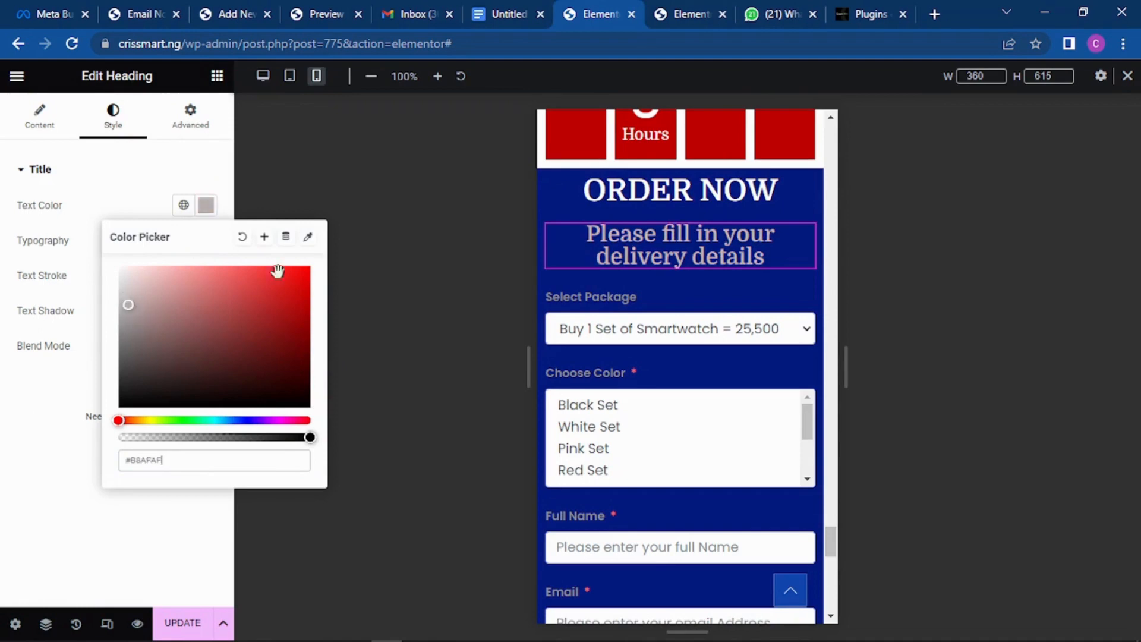
pyautogui.click(412, 208)
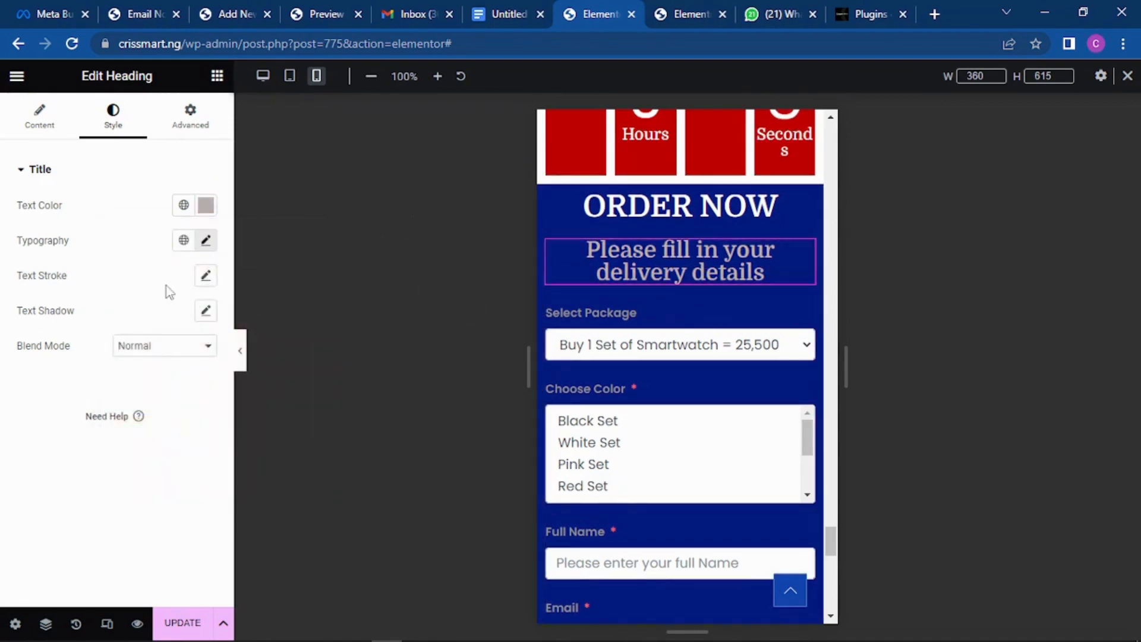
pyautogui.click(206, 240)
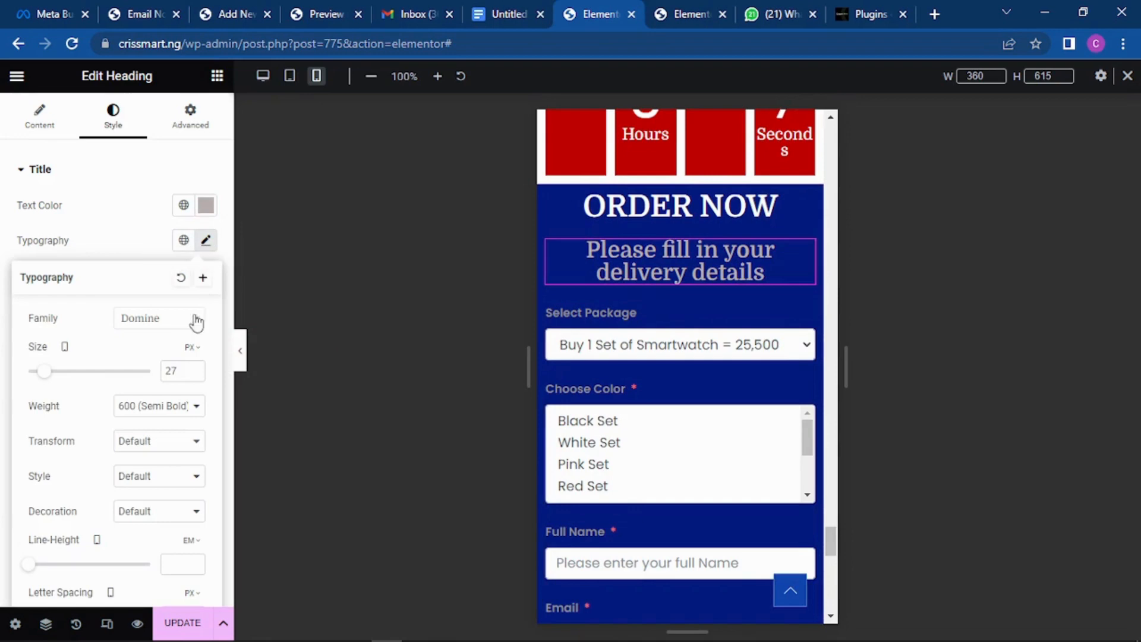
pyautogui.click(194, 374)
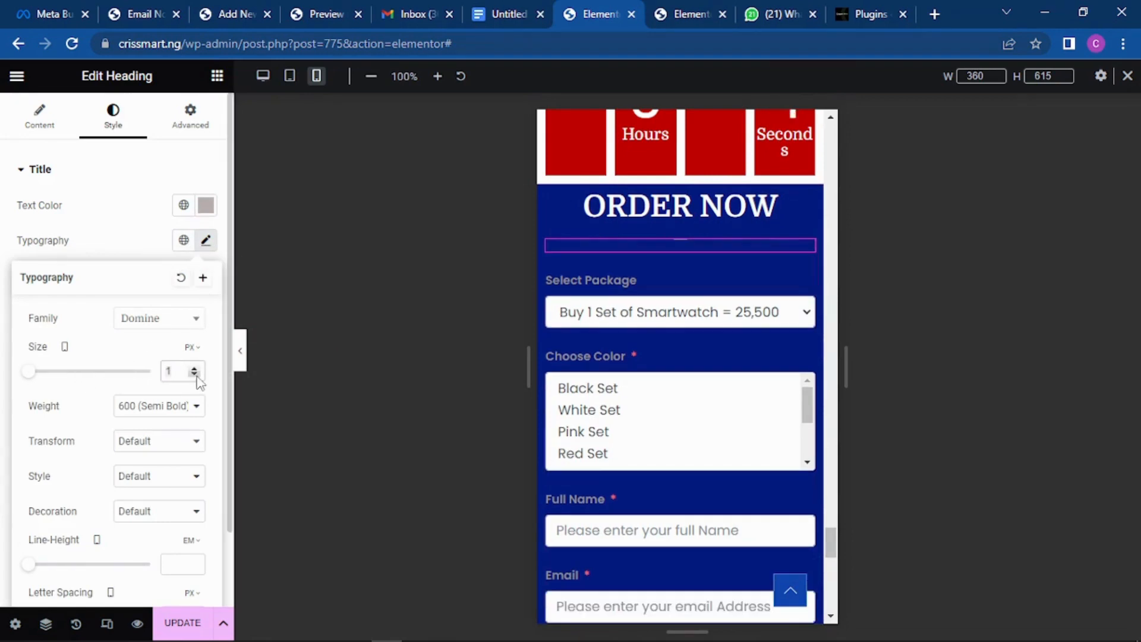
pyautogui.click(194, 368)
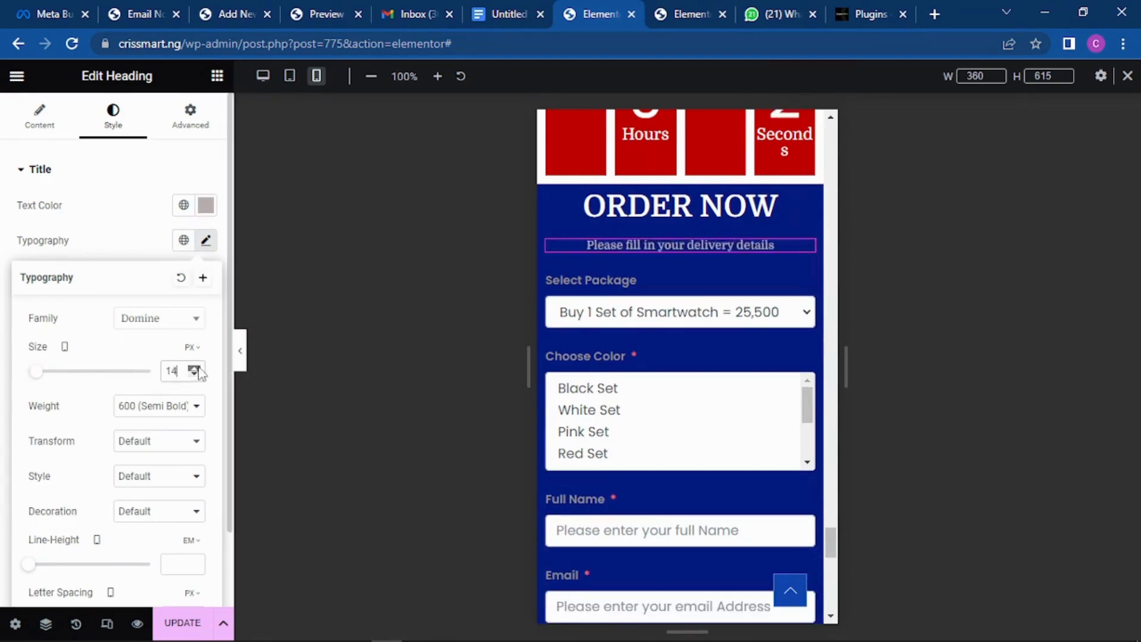
pyautogui.click(199, 368)
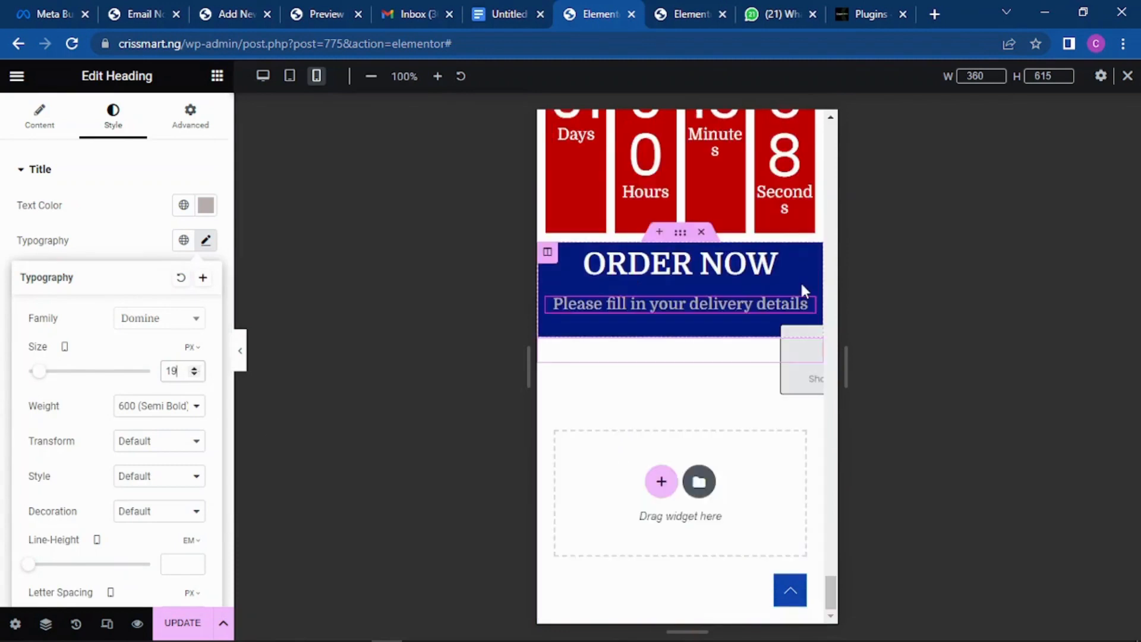
pyautogui.click(804, 282)
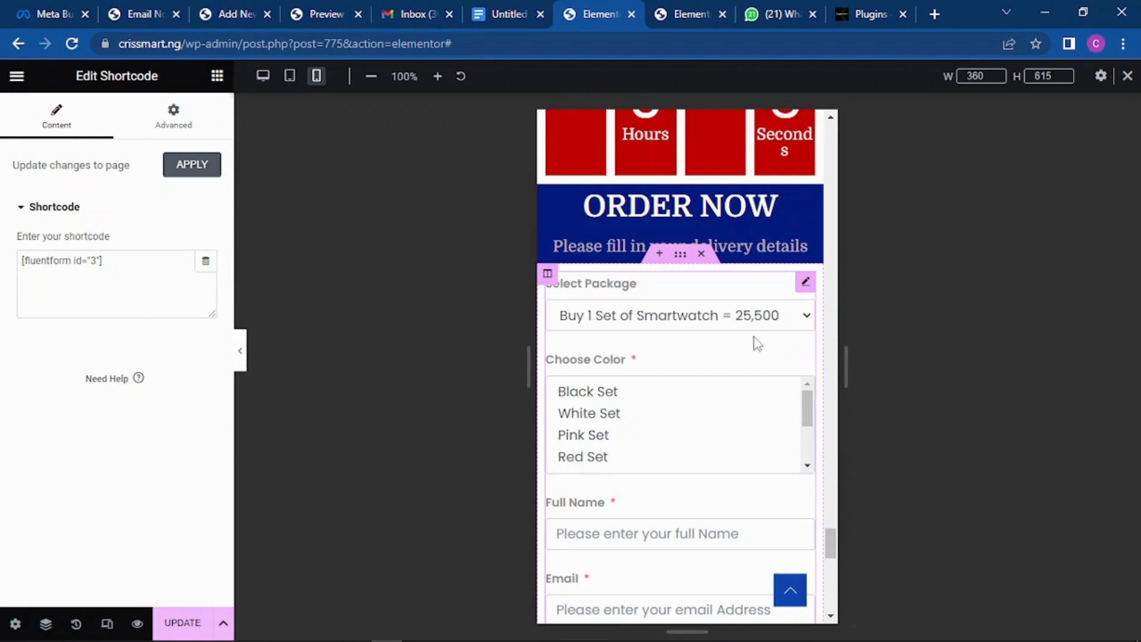
pyautogui.scroll(-15, 731, 333)
pyautogui.scroll(5, 731, 333)
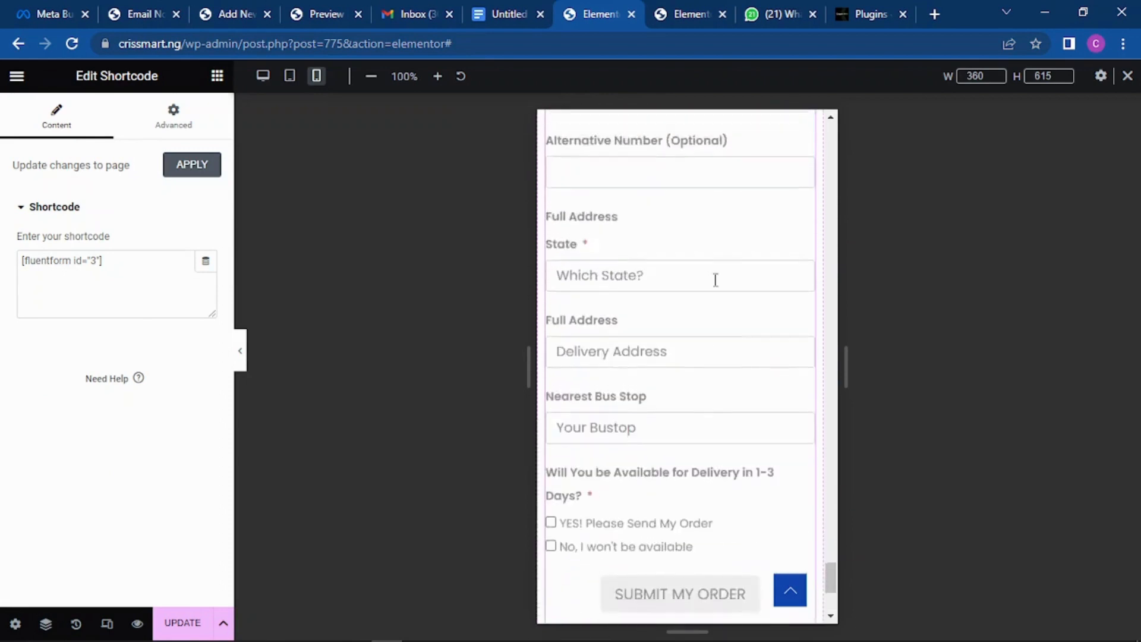
pyautogui.scroll(5, 715, 280)
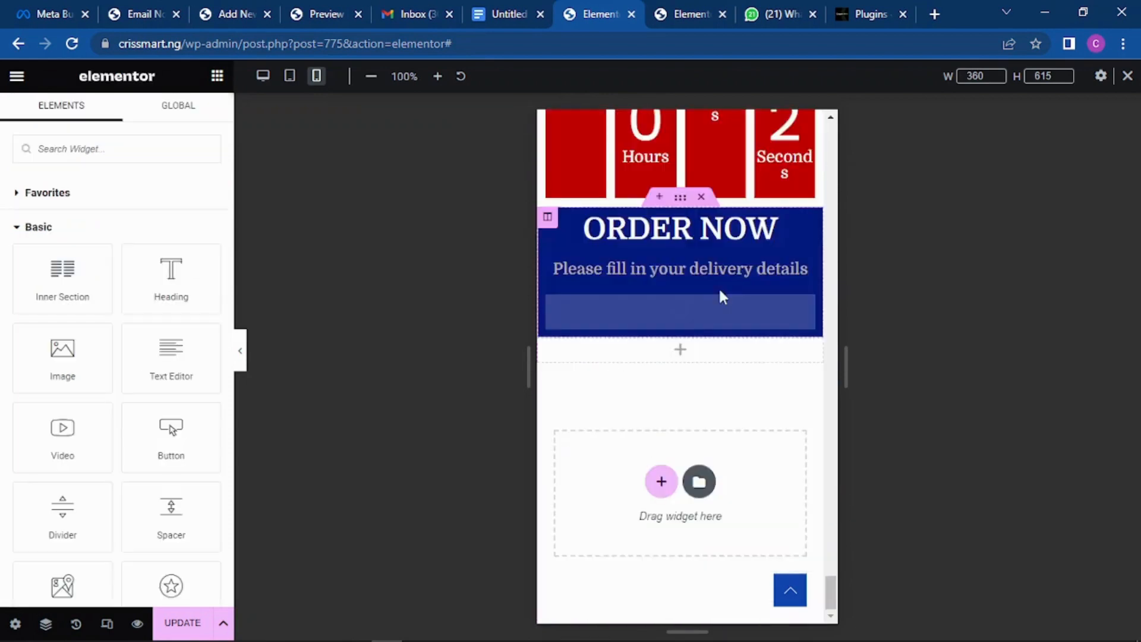
pyautogui.scroll(4, 719, 288)
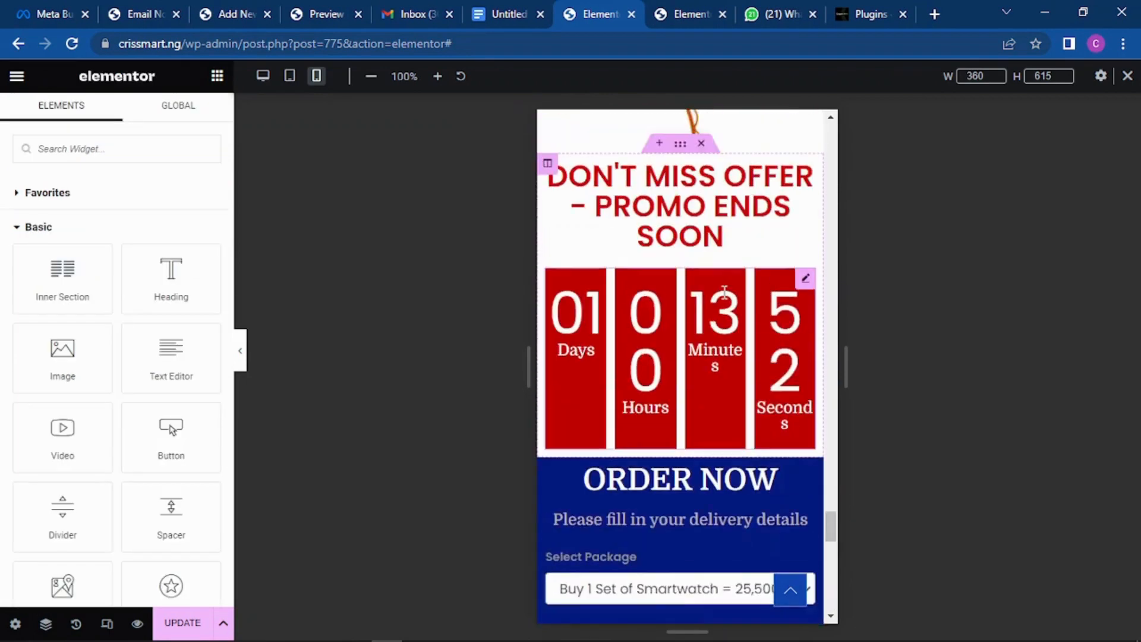
pyautogui.scroll(-5, 724, 289)
pyautogui.scroll(-8, 729, 262)
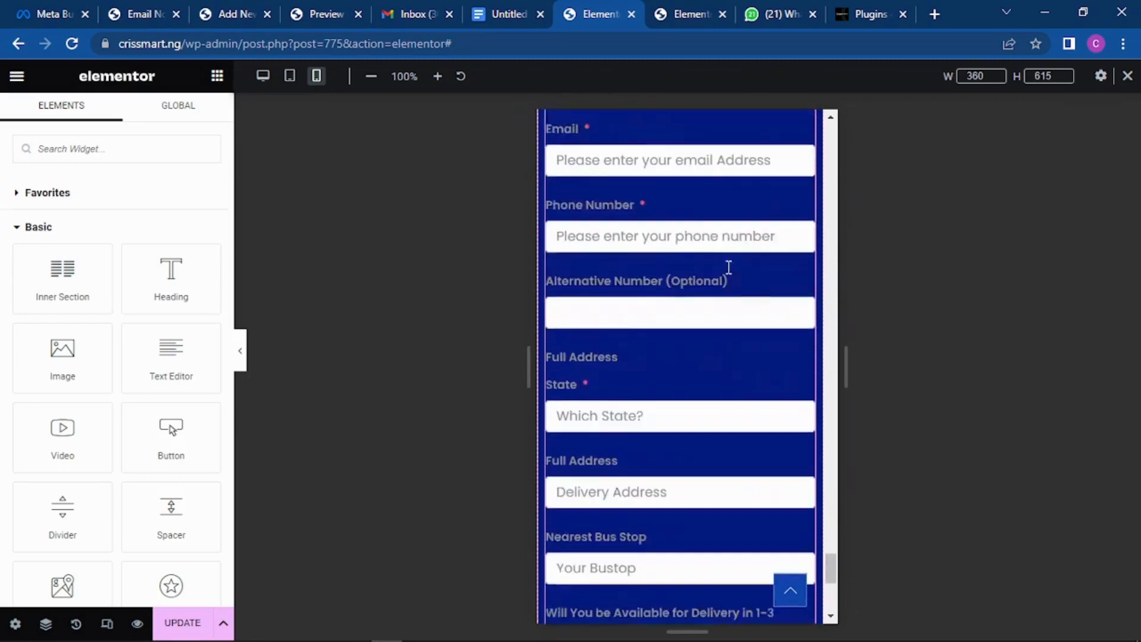
pyautogui.scroll(7, 717, 296)
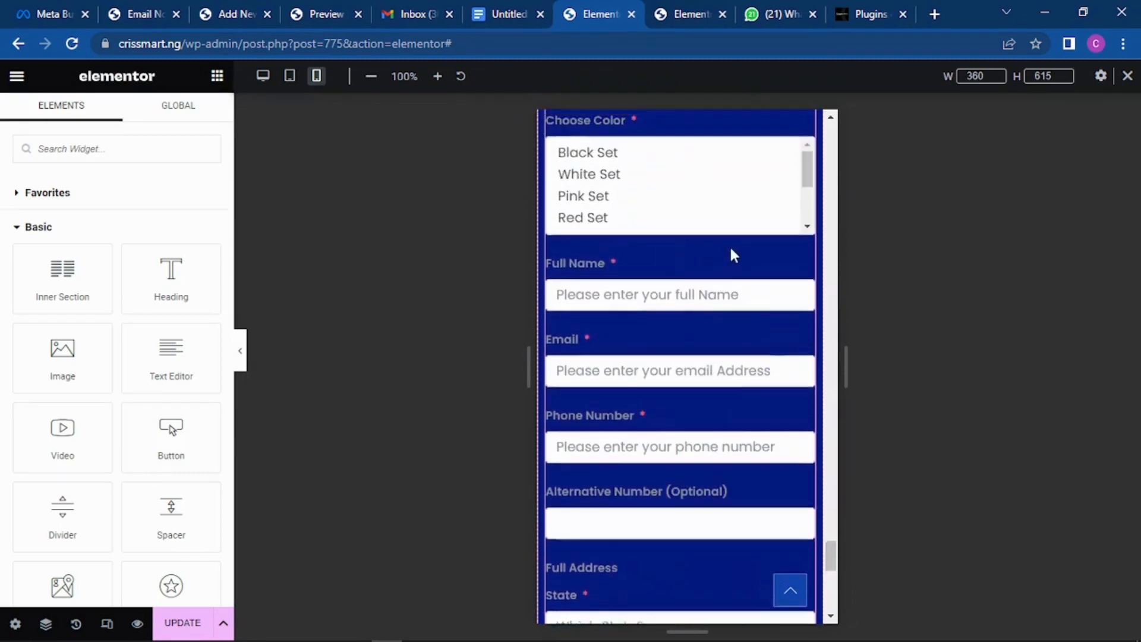
pyautogui.click(668, 13)
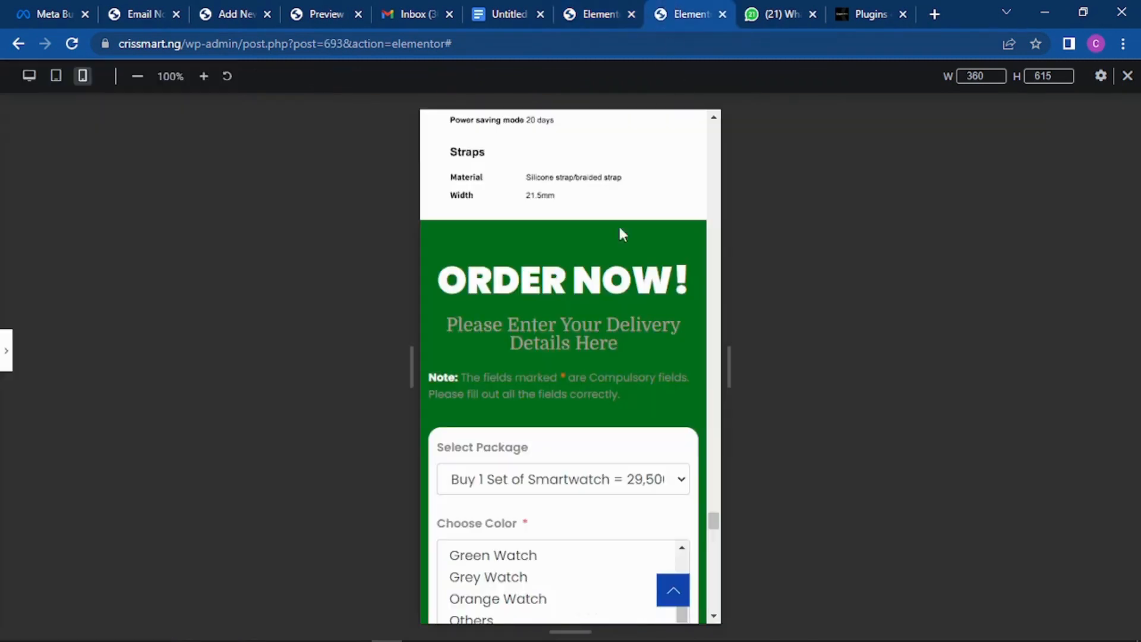
pyautogui.scroll(-2, 619, 232)
pyautogui.scroll(3, 555, 440)
pyautogui.click(599, 13)
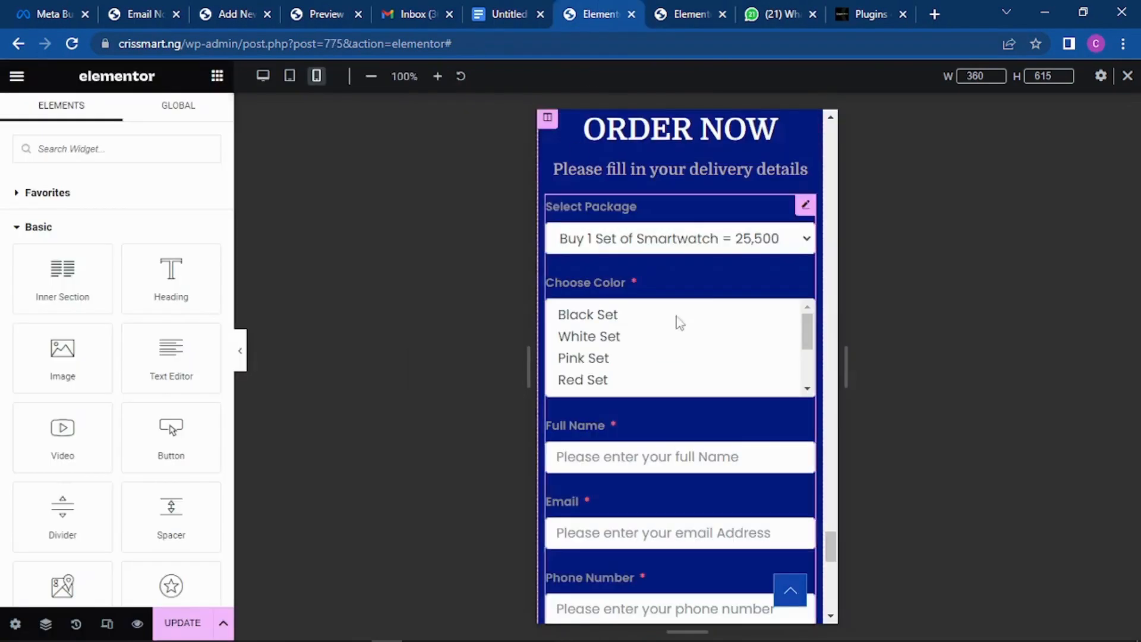
# Step: Give the order form Shortcode widget a Classic white (#FFFFFF) background under Advanced
pyautogui.click(806, 207)
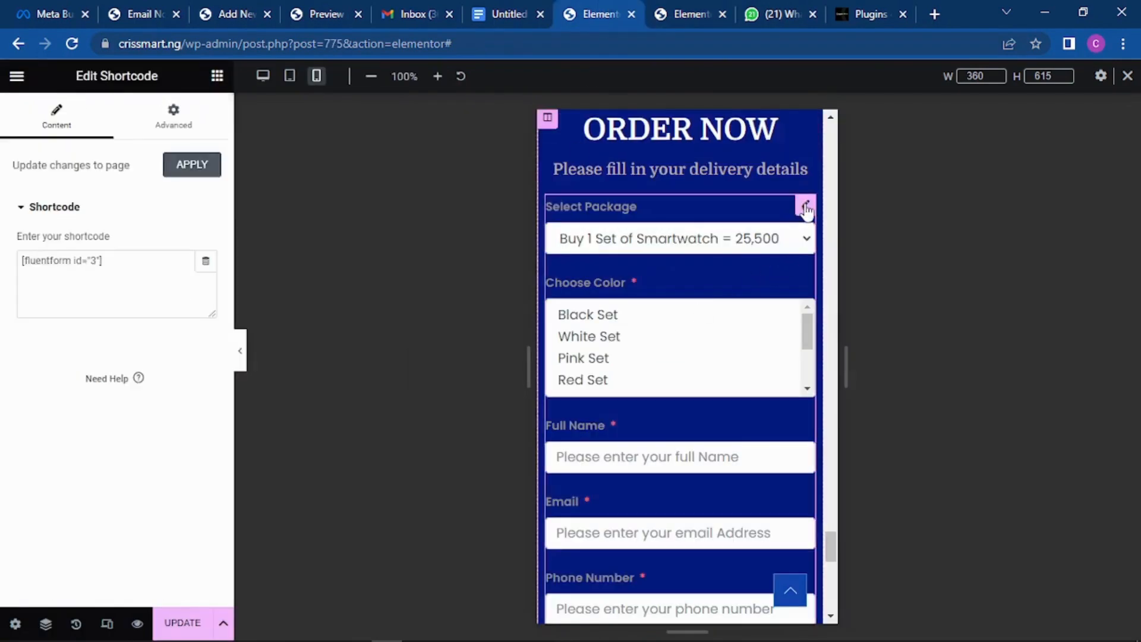
pyautogui.click(186, 126)
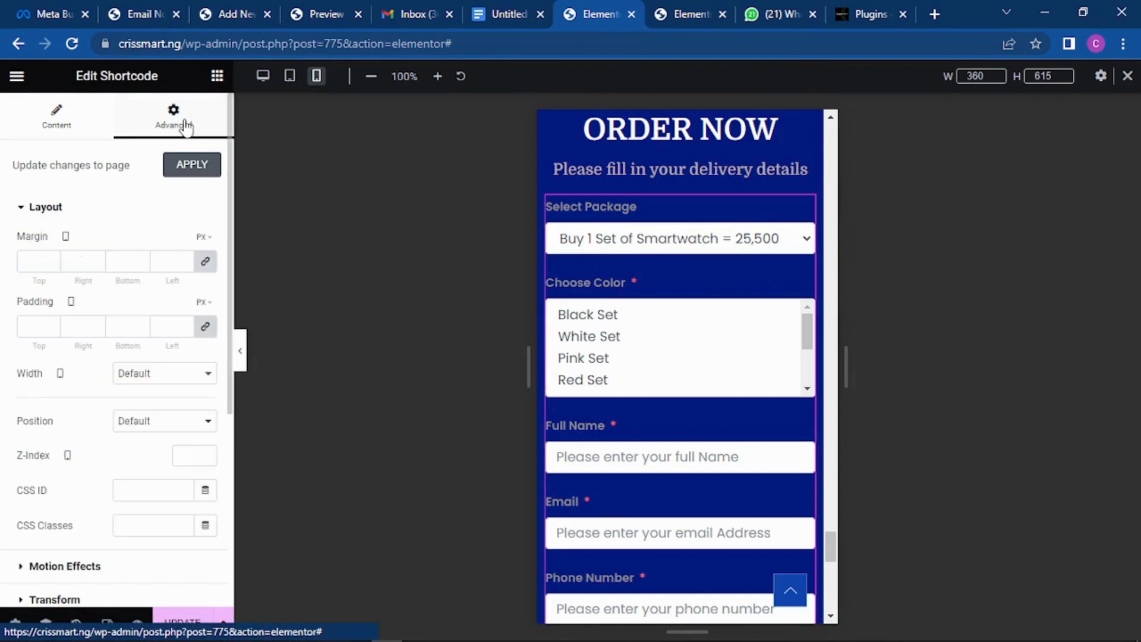
pyautogui.click(92, 211)
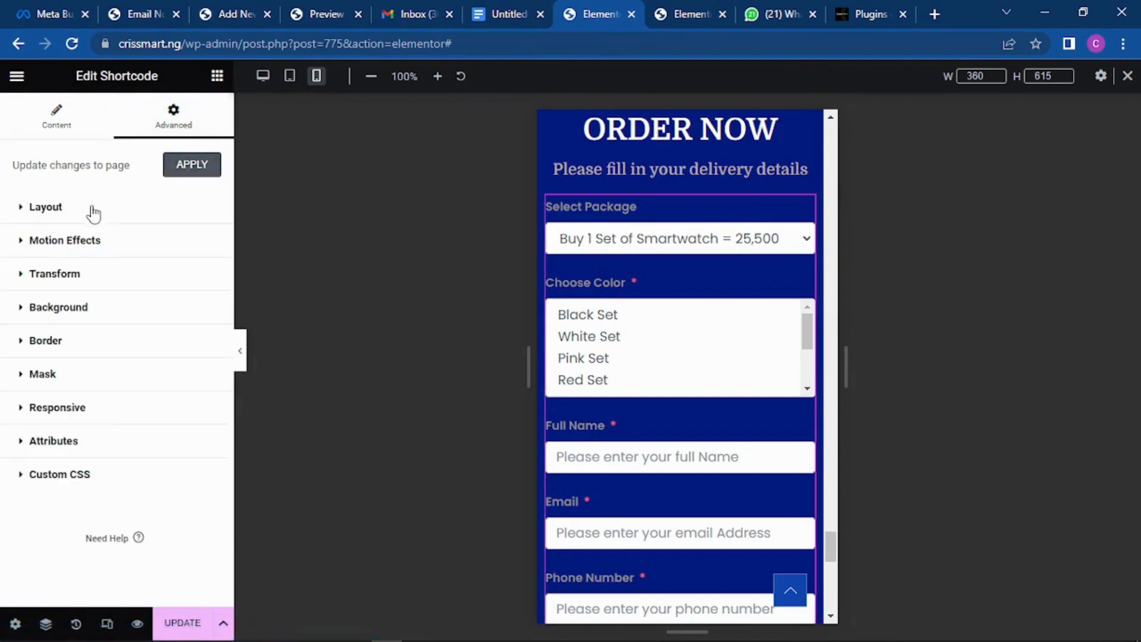
pyautogui.click(74, 310)
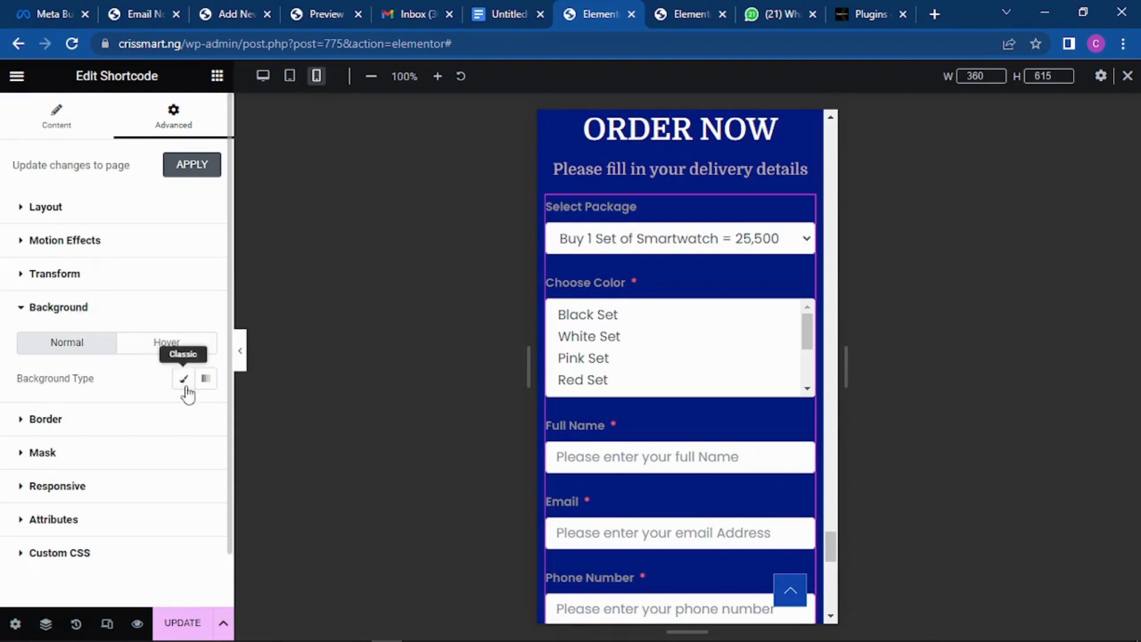
pyautogui.click(184, 379)
pyautogui.click(206, 416)
pyautogui.click(196, 279)
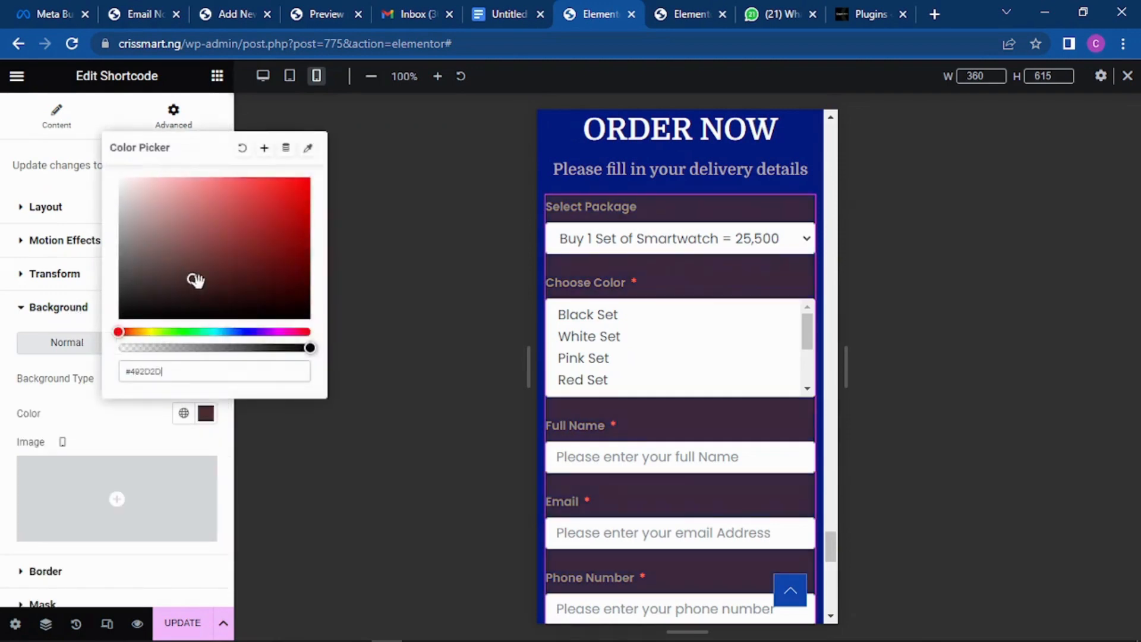
pyautogui.moveTo(192, 279); pyautogui.dragTo(112, 162)
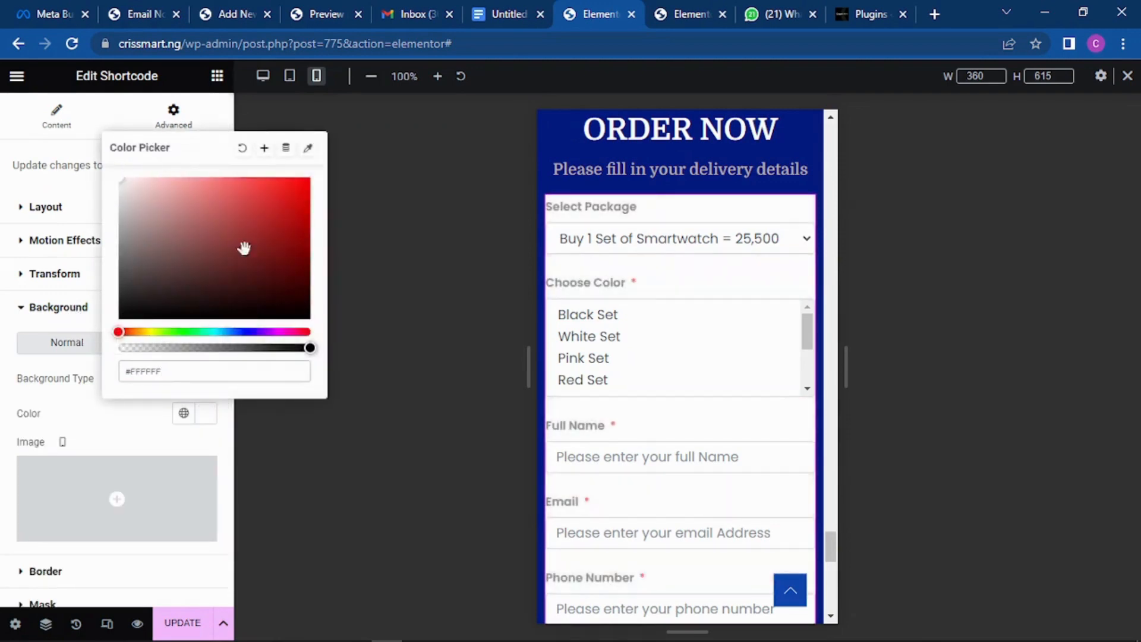
pyautogui.click(1000, 268)
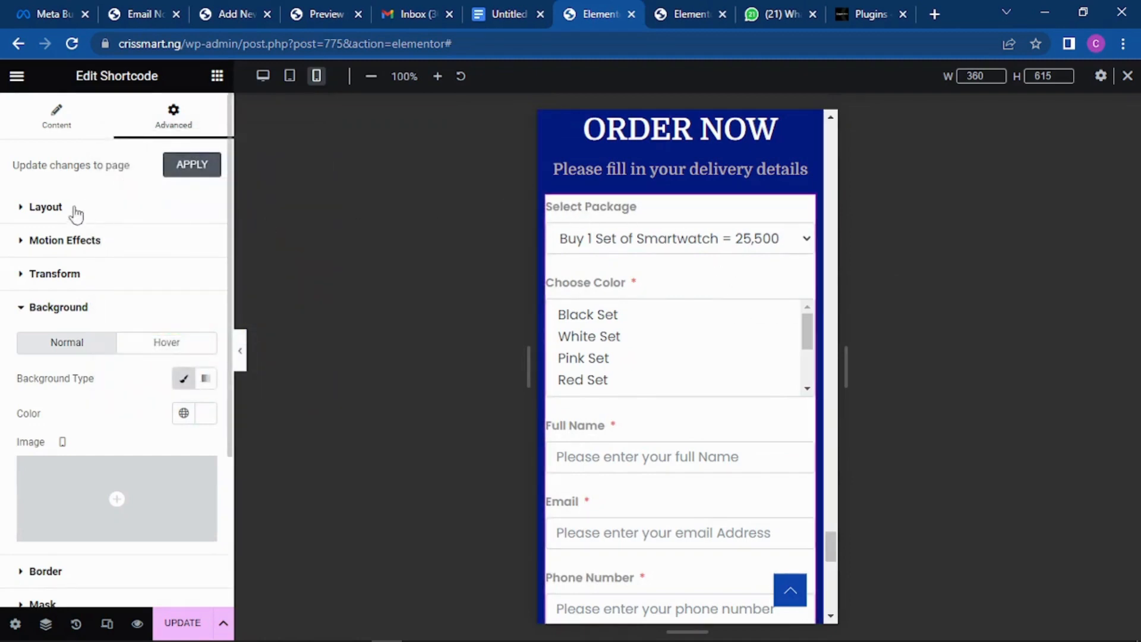
# Step: Set the order form's border type to Solid
pyautogui.click(66, 320)
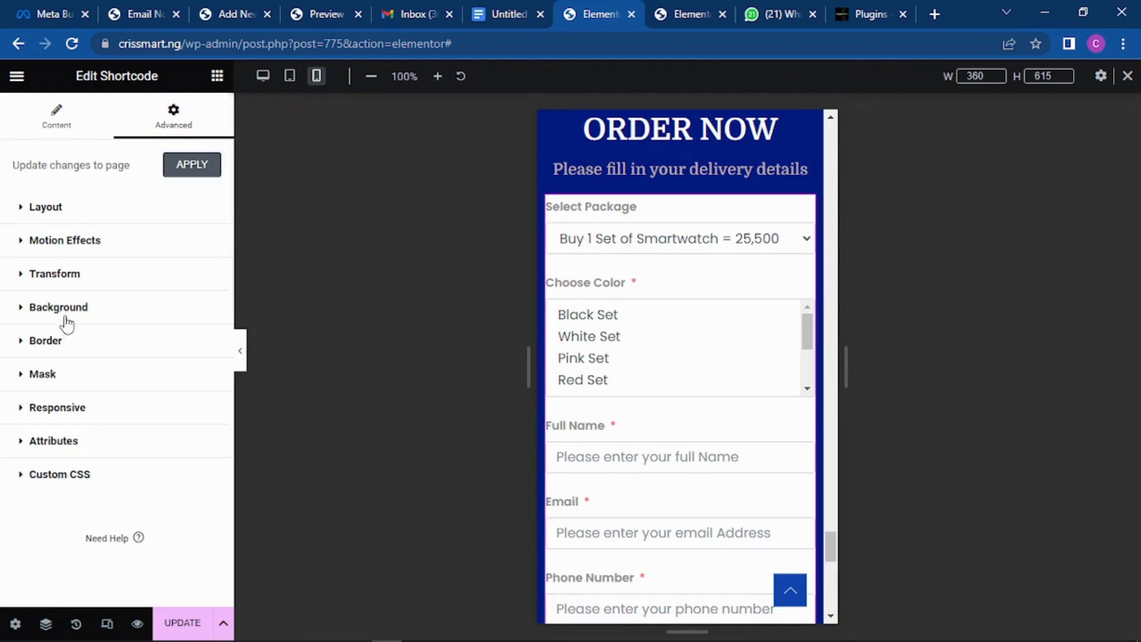
pyautogui.click(62, 349)
pyautogui.click(169, 411)
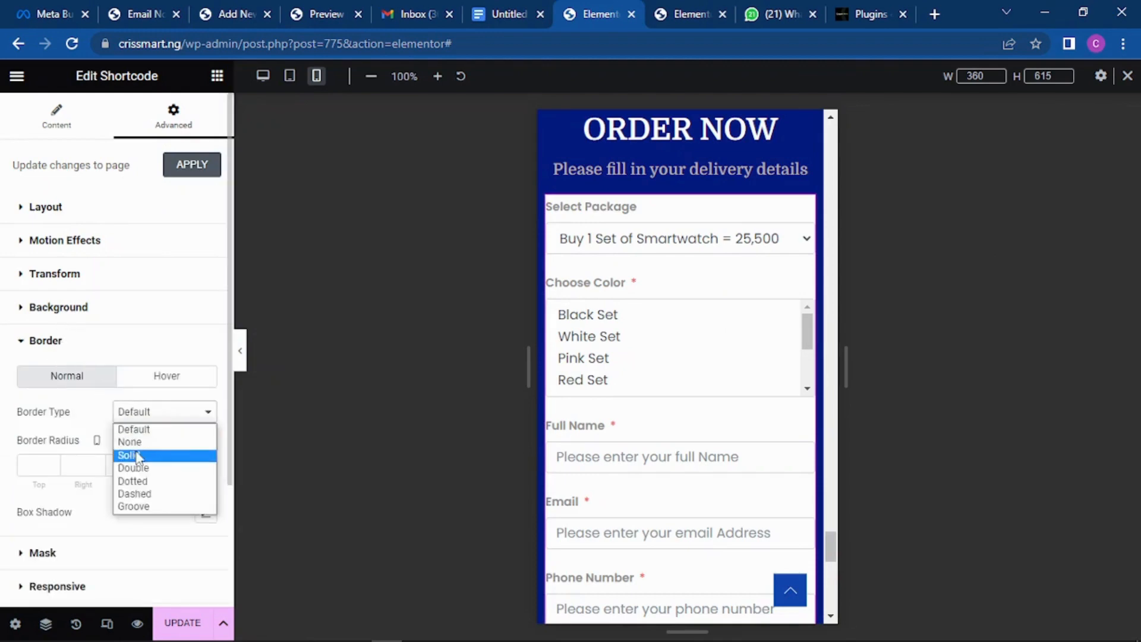
pyautogui.click(172, 450)
# Step: Set the form border width to 1 px and round its corners
pyautogui.click(56, 463)
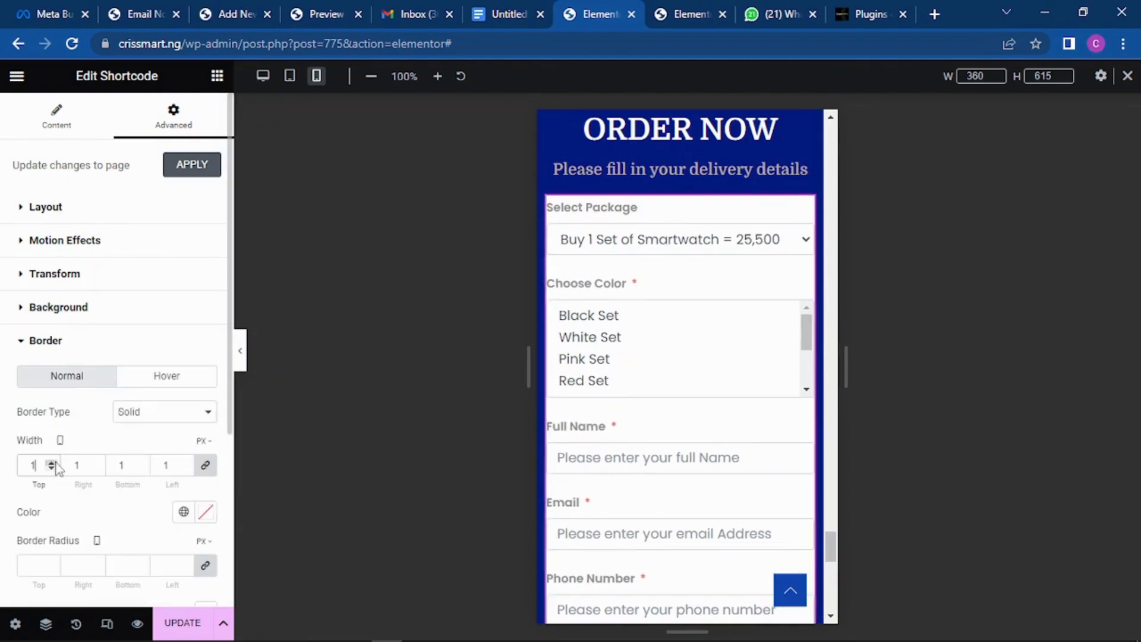
pyautogui.click(56, 462)
pyautogui.click(56, 463)
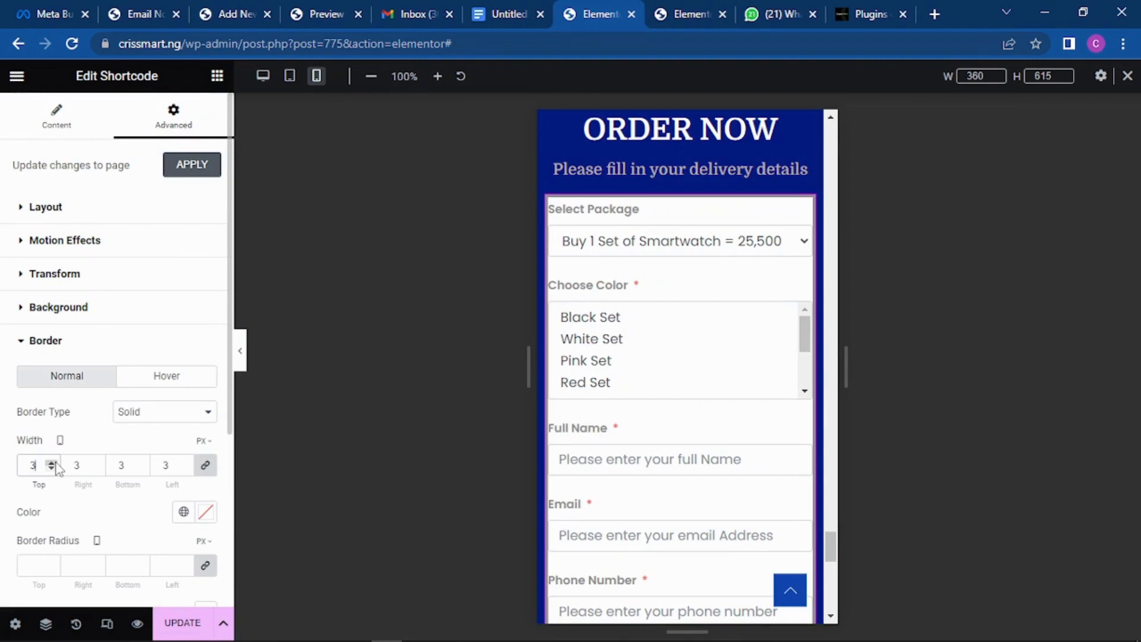
pyautogui.click(53, 462)
pyautogui.click(52, 462)
pyautogui.click(52, 462)
pyautogui.click(53, 463)
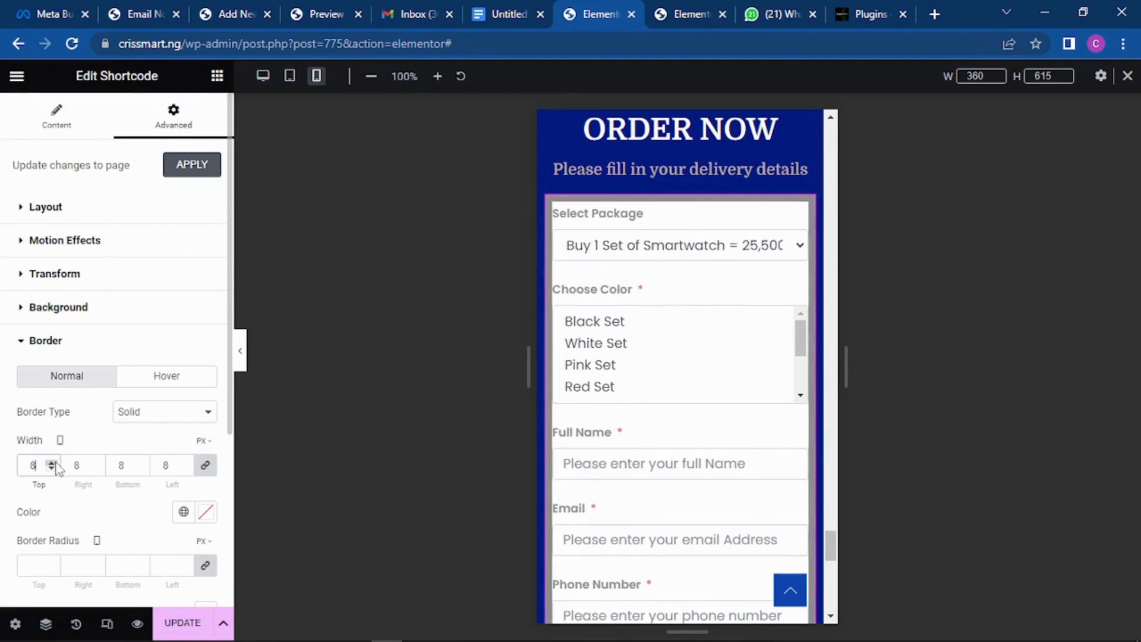
pyautogui.click(51, 469)
pyautogui.click(51, 469)
pyautogui.click(51, 468)
pyautogui.click(51, 469)
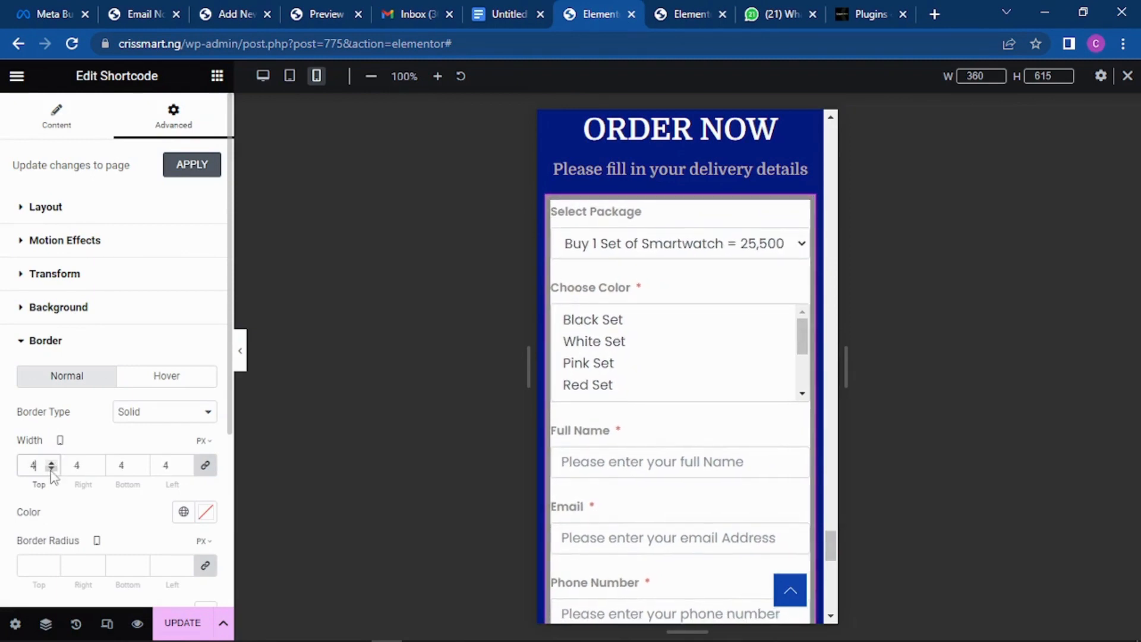
pyautogui.click(51, 469)
pyautogui.click(51, 469)
pyautogui.click(51, 469)
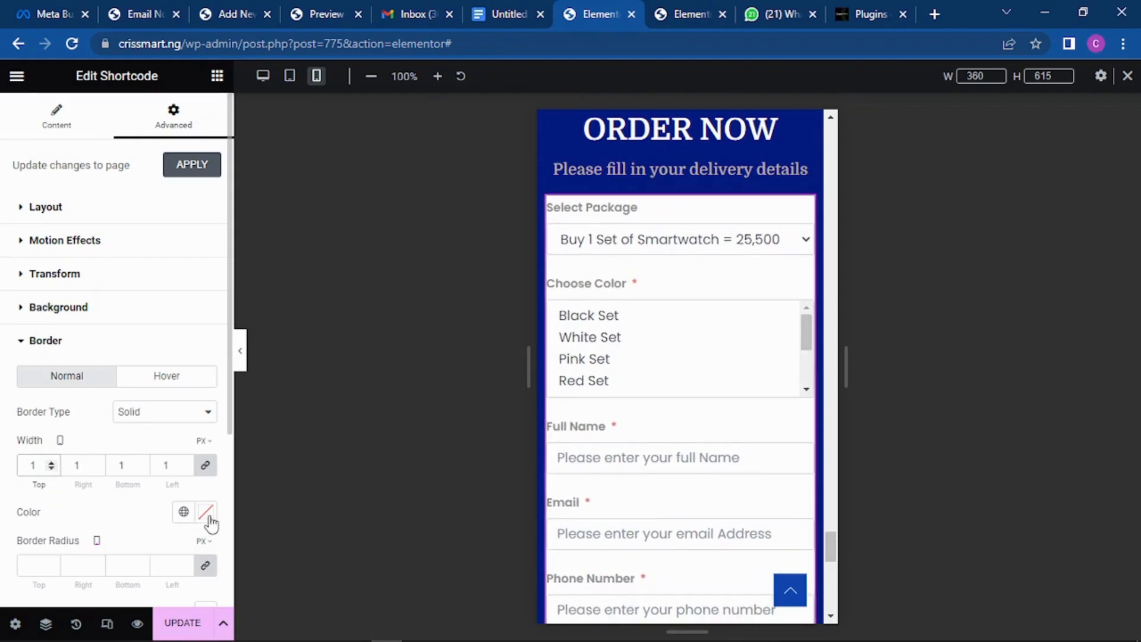
pyautogui.click(53, 563)
pyautogui.click(53, 563)
pyautogui.click(52, 563)
pyautogui.click(52, 563)
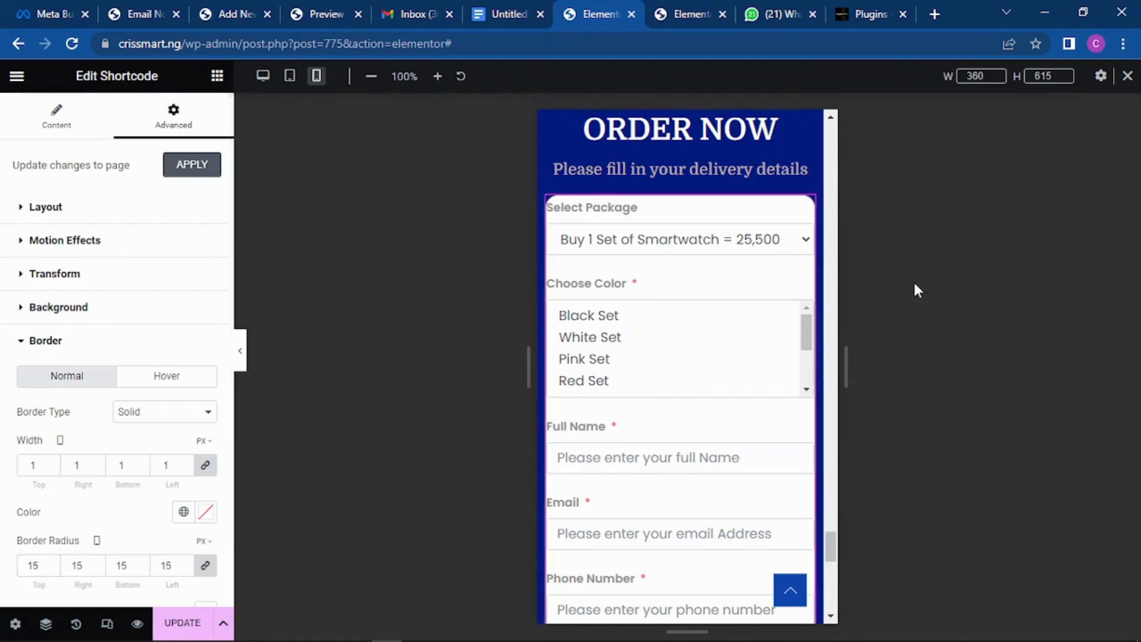
pyautogui.scroll(3, 706, 297)
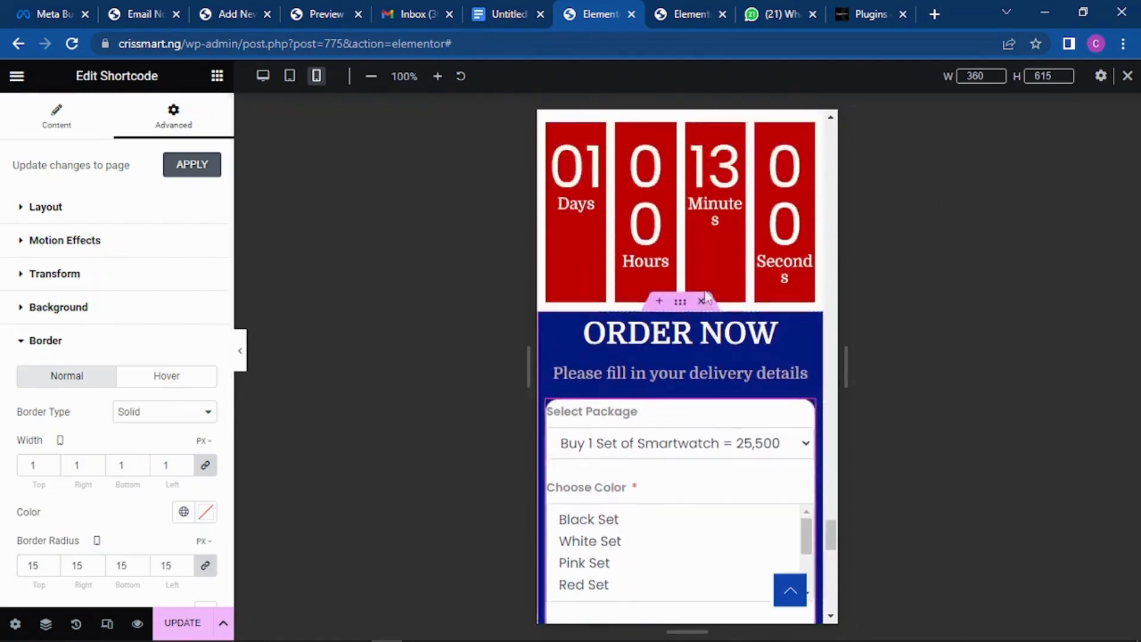
pyautogui.scroll(-4, 707, 286)
pyautogui.scroll(-2, 711, 262)
pyautogui.scroll(-5, 710, 328)
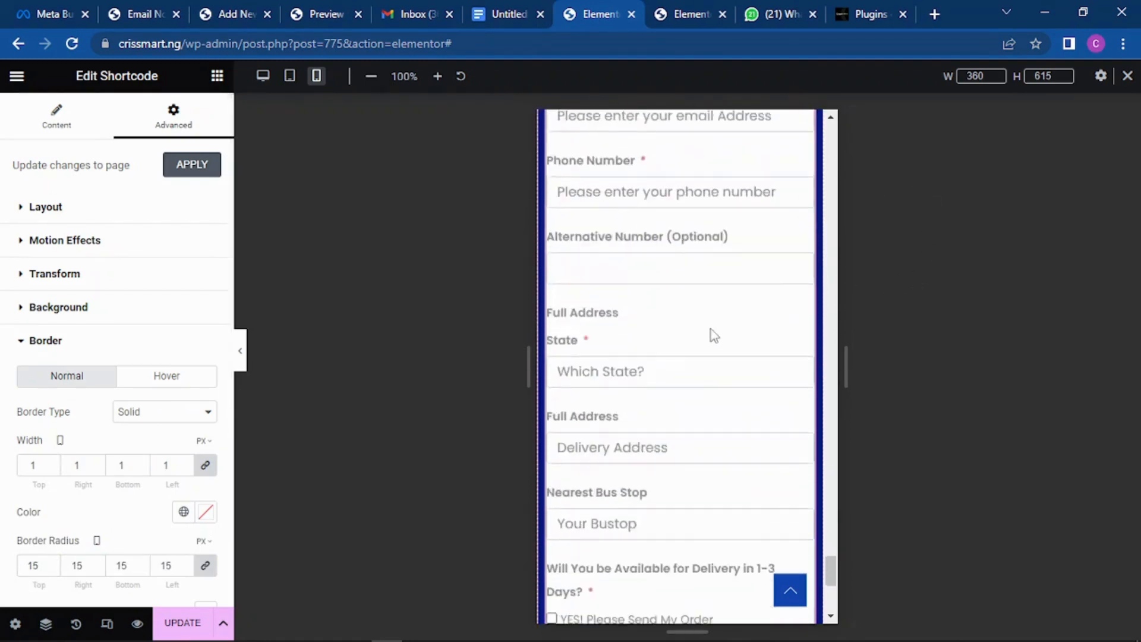
pyautogui.scroll(-5, 713, 332)
pyautogui.scroll(11, 719, 303)
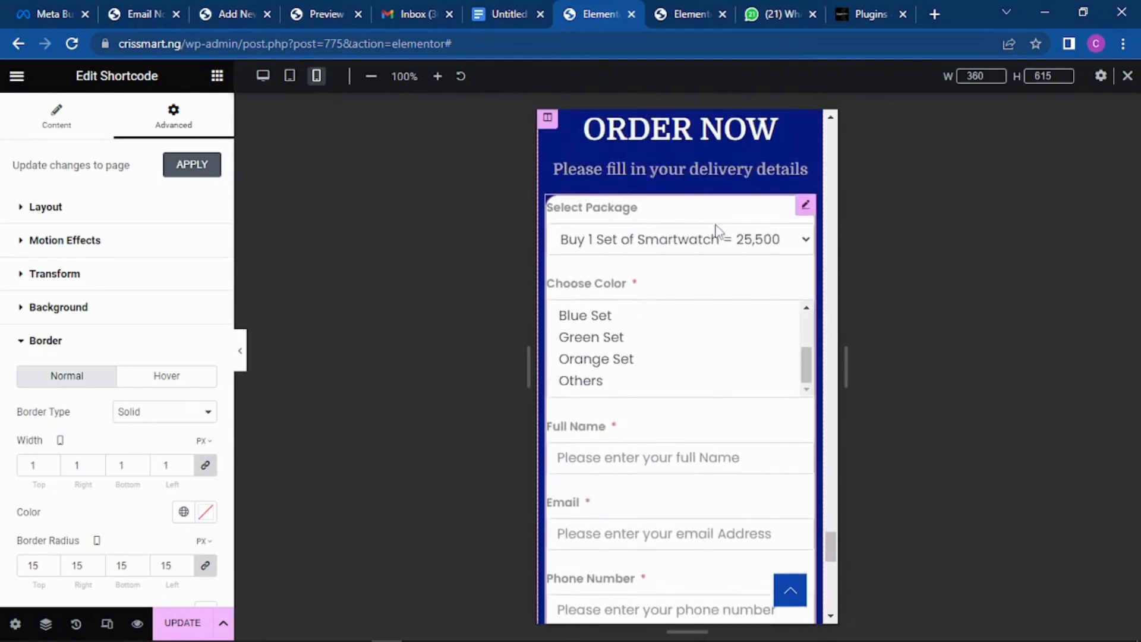
pyautogui.scroll(1, 703, 158)
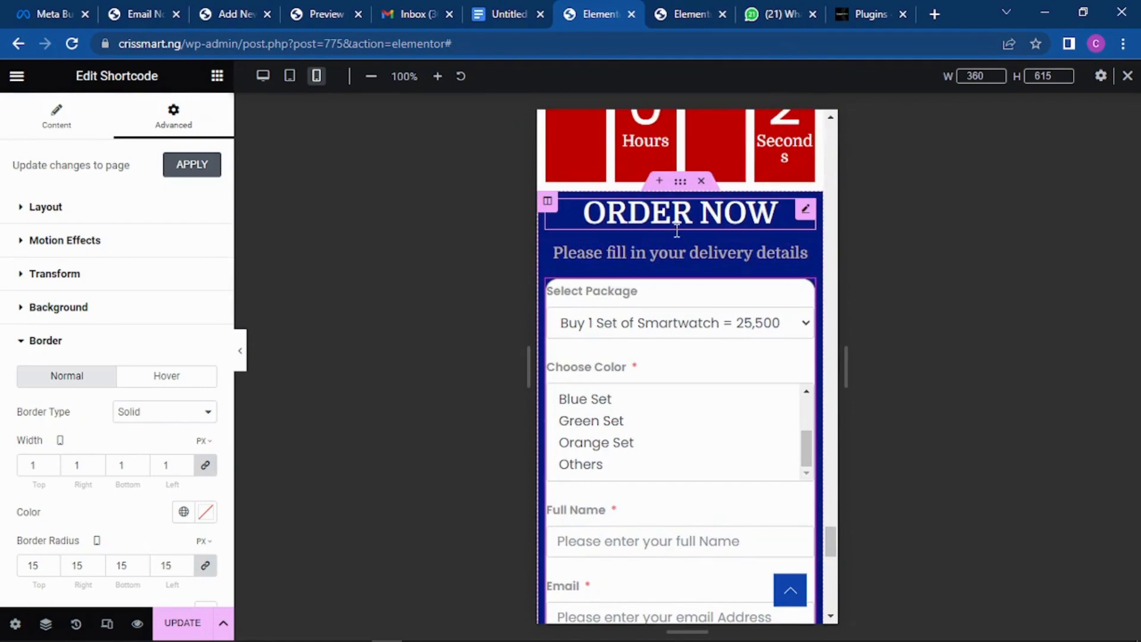
pyautogui.scroll(-1, 674, 222)
# Step: Unlink the ORDER NOW heading's padding and set its top padding to 30 px
pyautogui.click(685, 199)
pyautogui.click(199, 127)
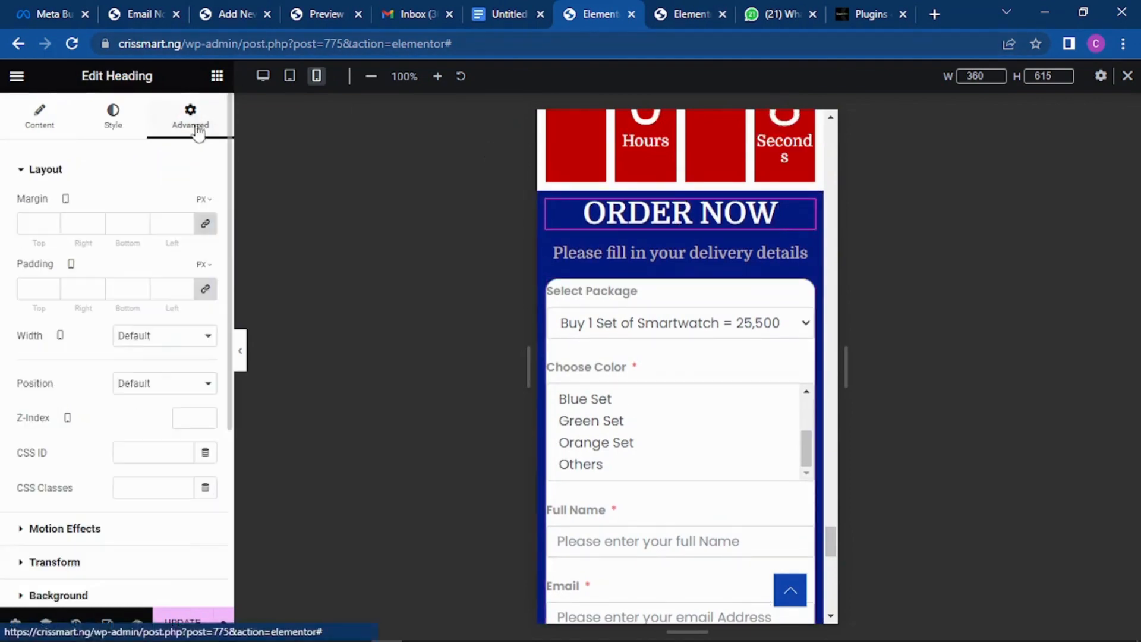
pyautogui.click(208, 294)
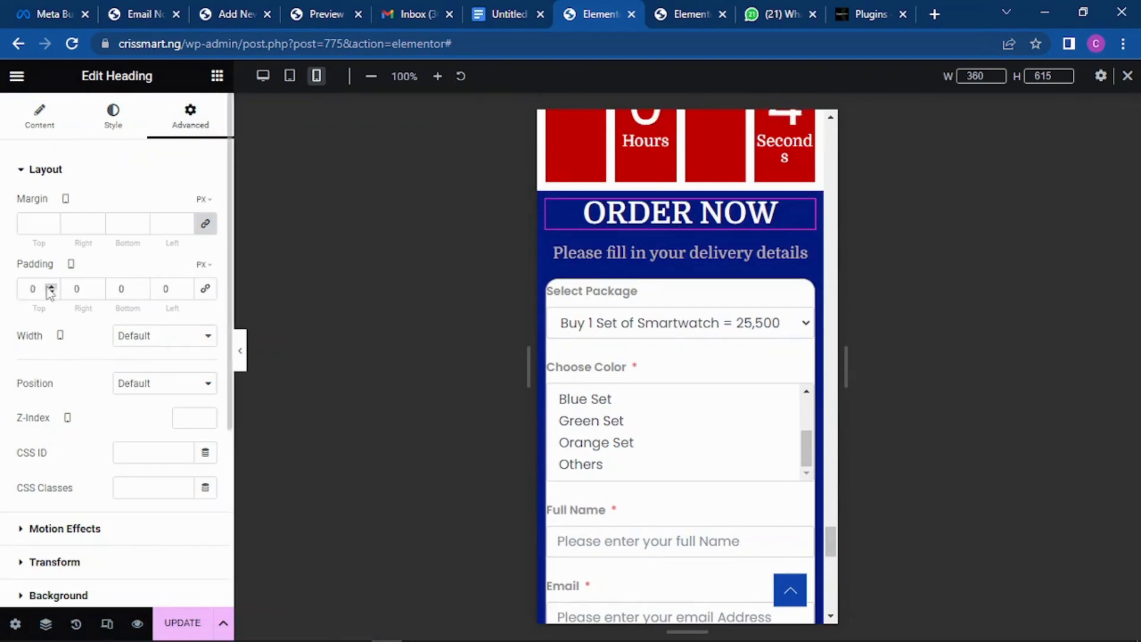
pyautogui.click(51, 286)
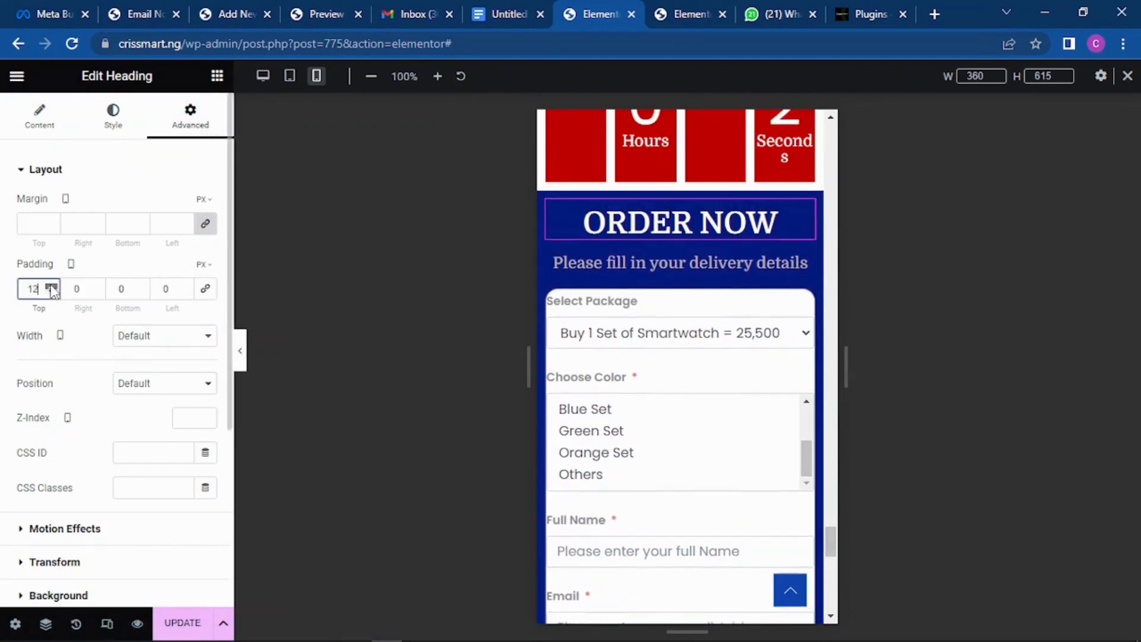
pyautogui.moveTo(51, 287); pyautogui.dragTo(52, 288)
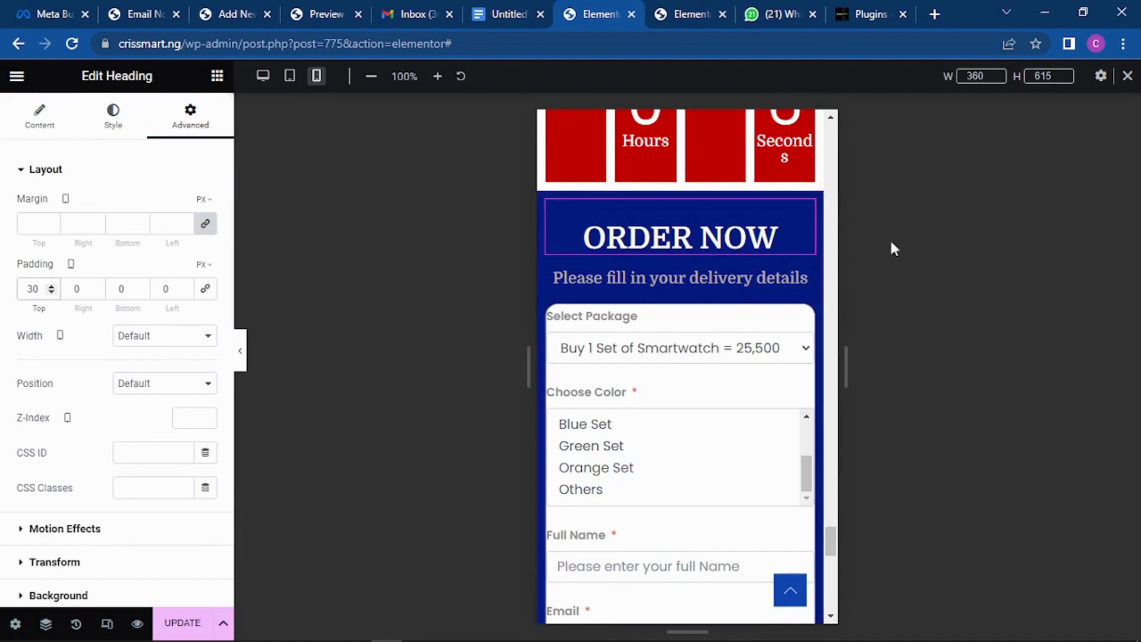
pyautogui.click(794, 158)
pyautogui.scroll(-1, 817, 263)
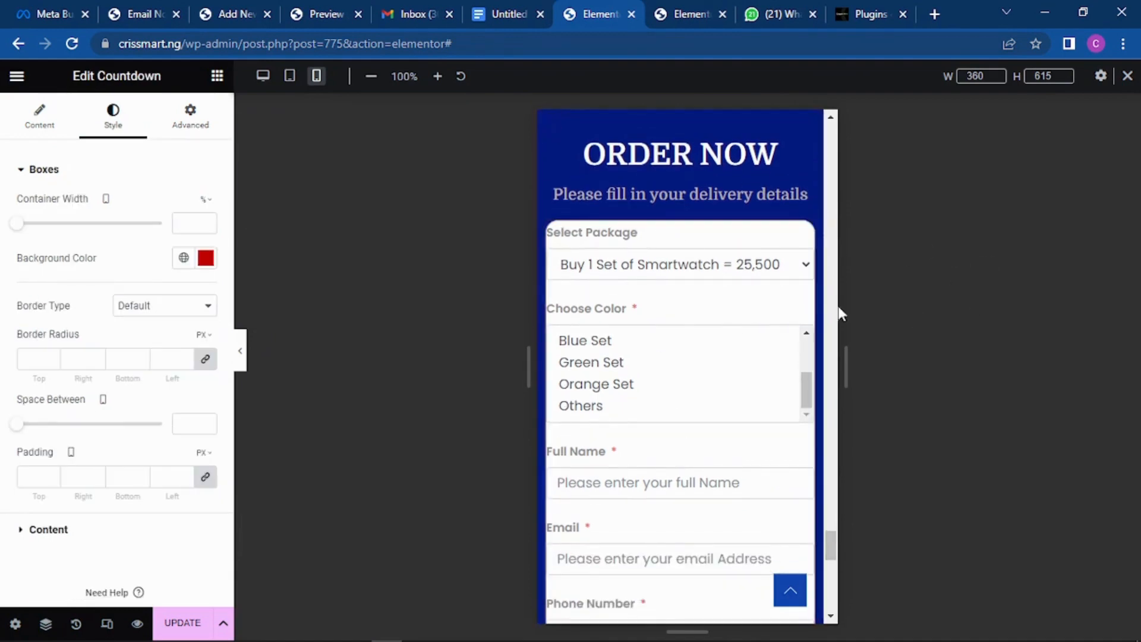
# Step: Open the order form Shortcode widget's settings on its Advanced layout options
pyautogui.click(805, 235)
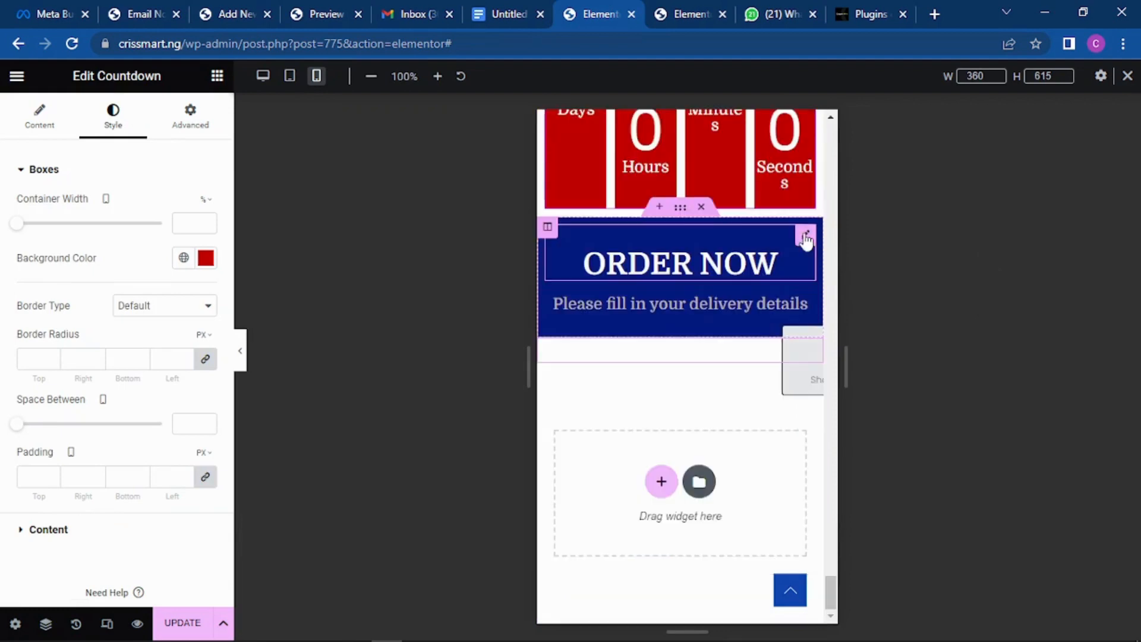
pyautogui.scroll(-13, 743, 280)
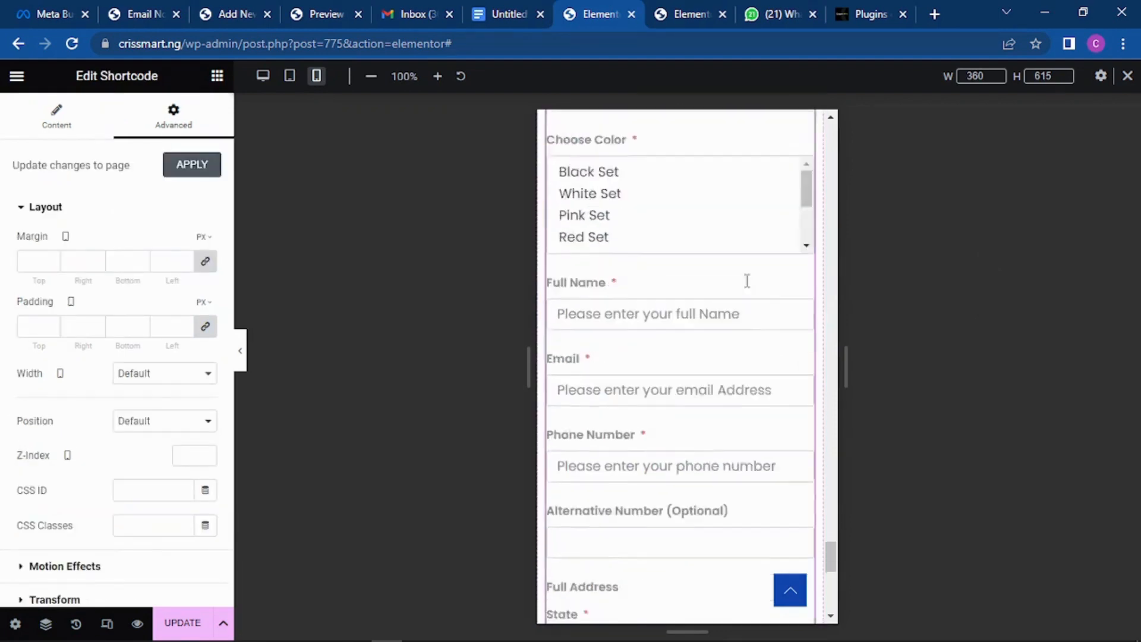
pyautogui.scroll(6, 743, 291)
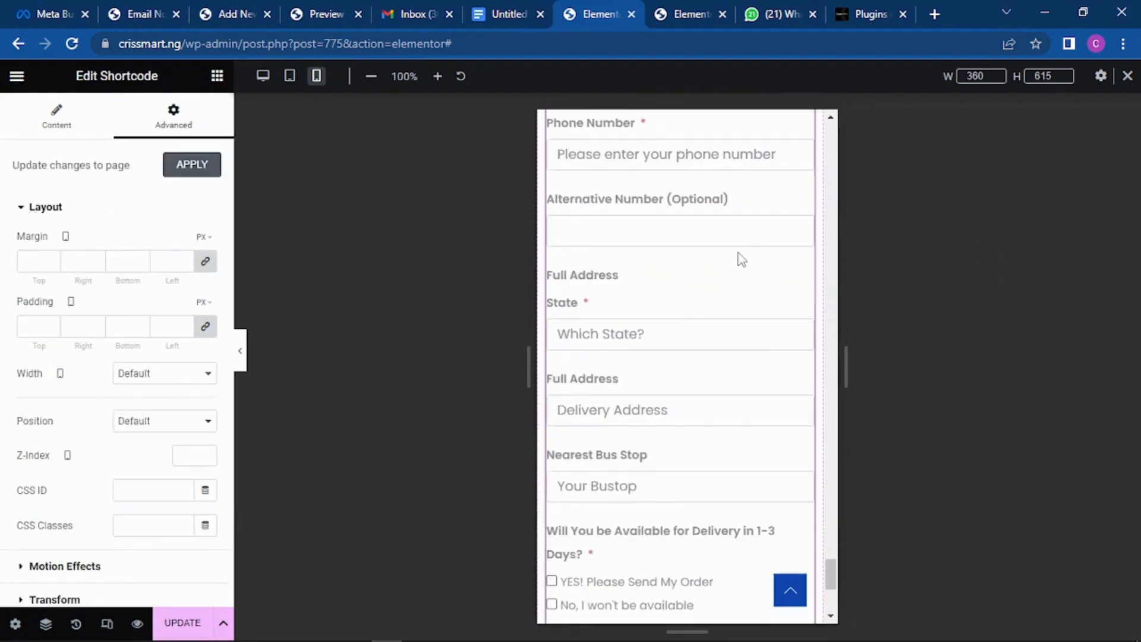
pyautogui.hotkey('ctrl', 'z')
pyautogui.scroll(3, 739, 250)
pyautogui.scroll(-3, 751, 249)
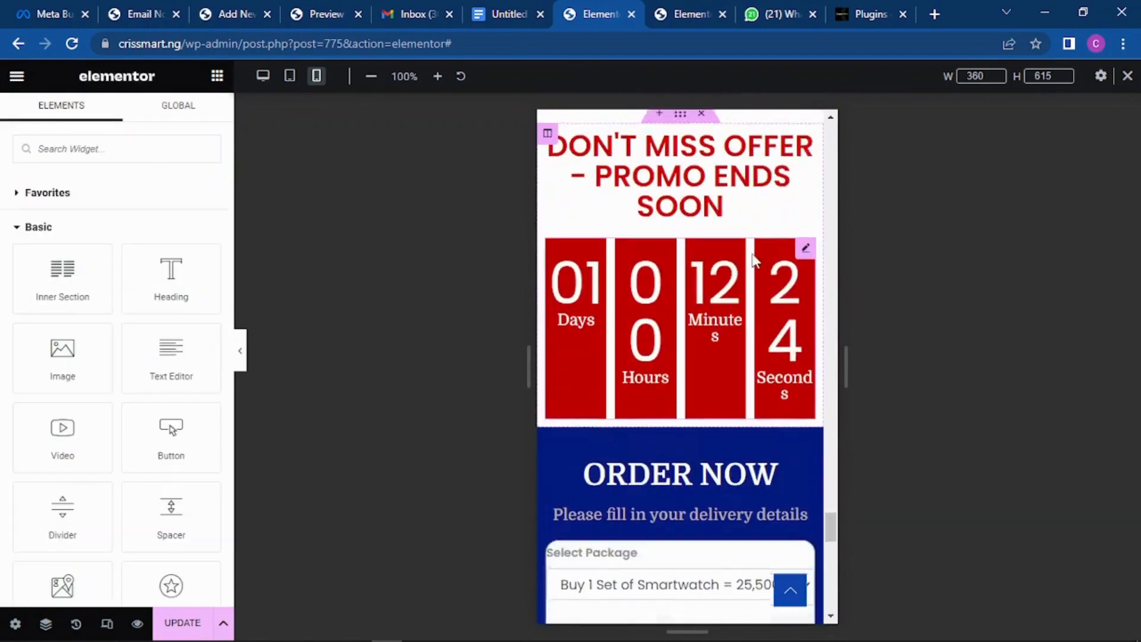
pyautogui.scroll(-3, 749, 247)
pyautogui.scroll(2, 759, 223)
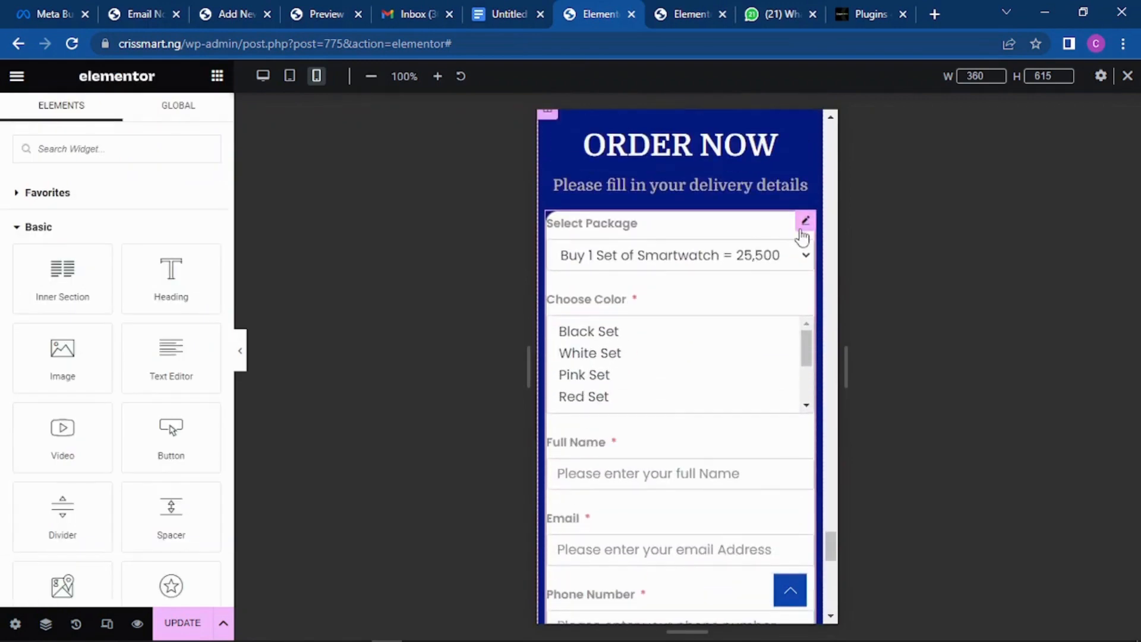
pyautogui.click(805, 222)
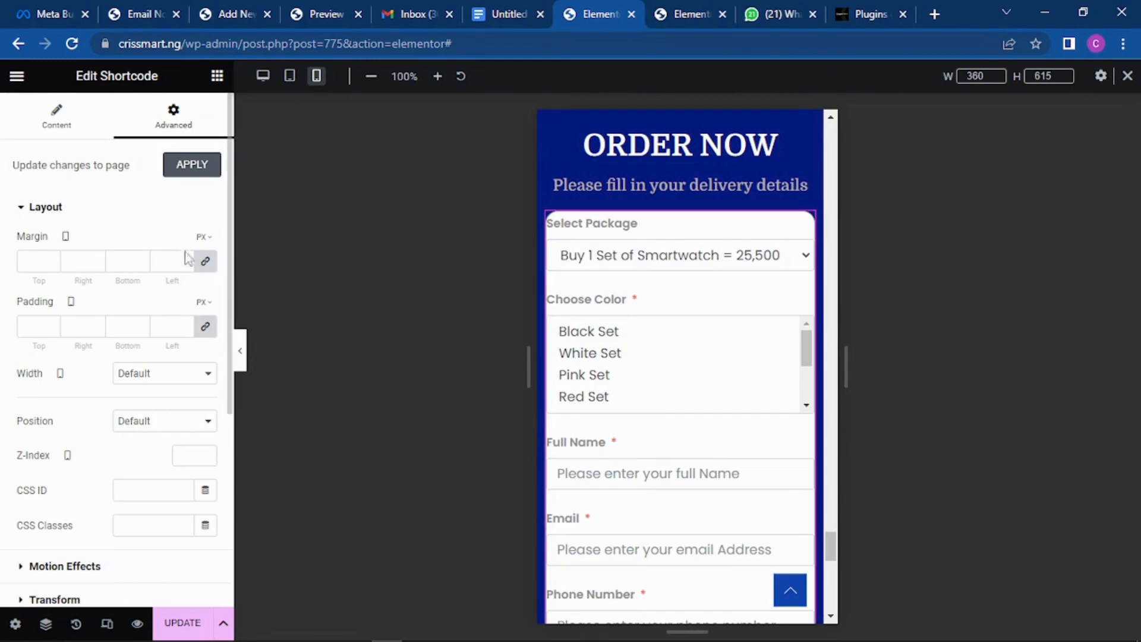
# Step: Link the padding sides and raise the order form's Shortcode widget padding to 10 px all round
pyautogui.click(206, 329)
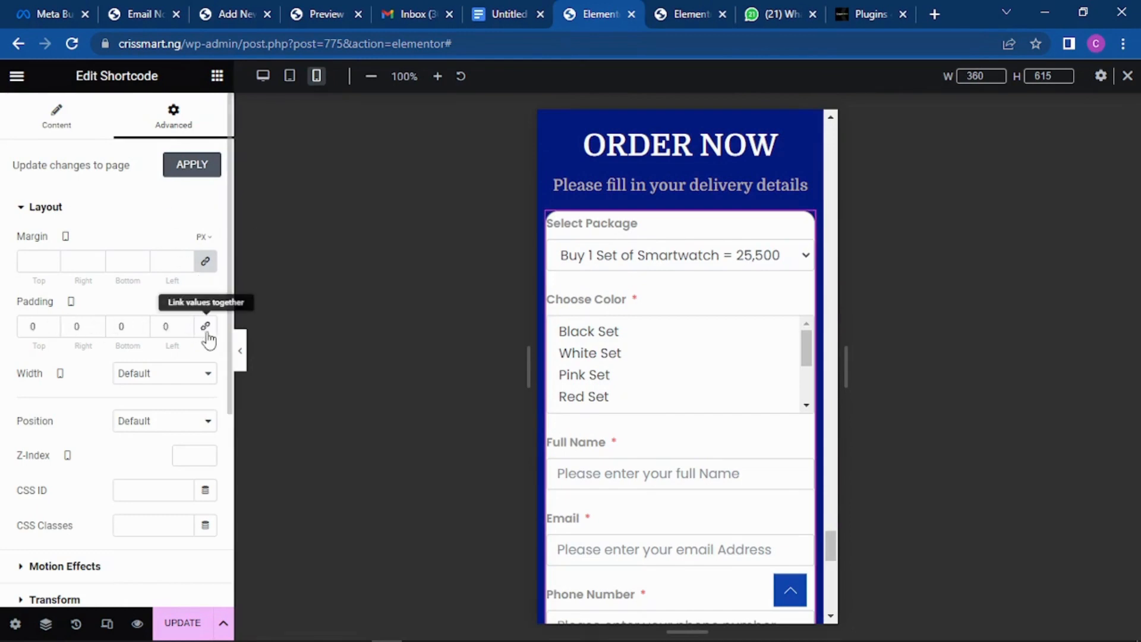
pyautogui.click(52, 326)
pyautogui.click(52, 327)
pyautogui.click(52, 327)
pyautogui.click(51, 326)
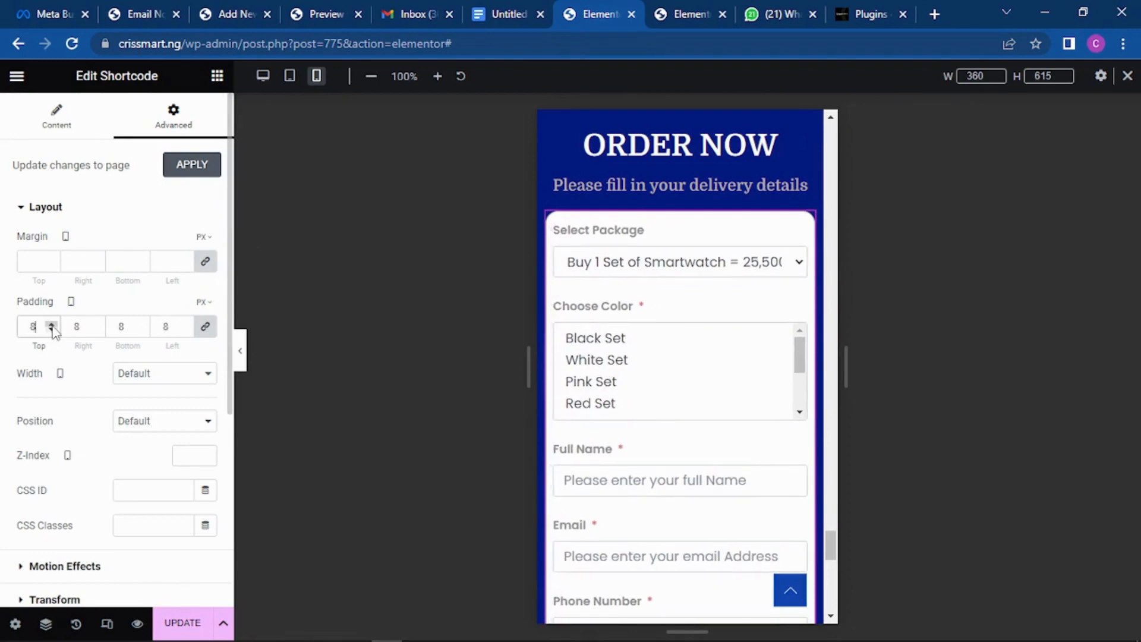
pyautogui.click(52, 327)
pyautogui.click(52, 326)
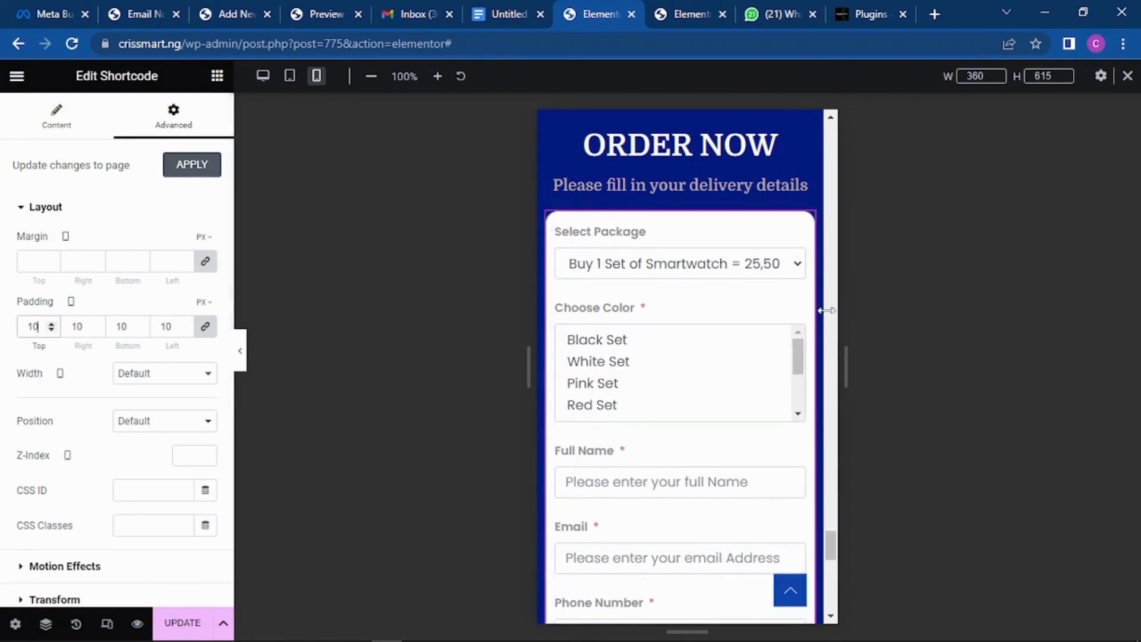
pyautogui.scroll(-3, 783, 326)
pyautogui.scroll(-5, 771, 264)
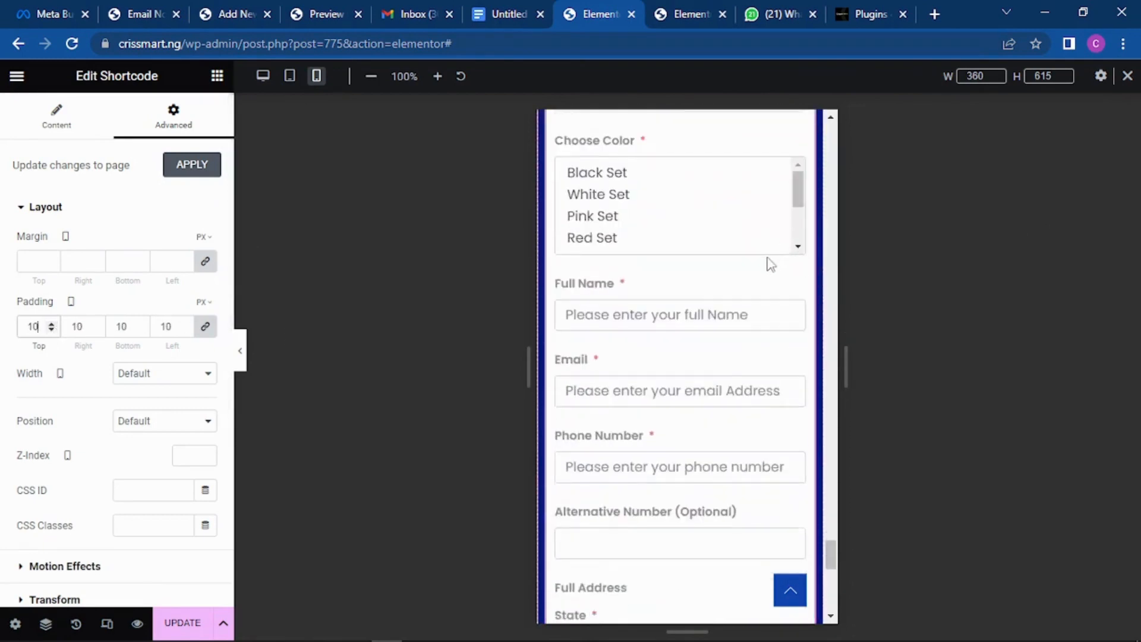
pyautogui.scroll(-10, 771, 264)
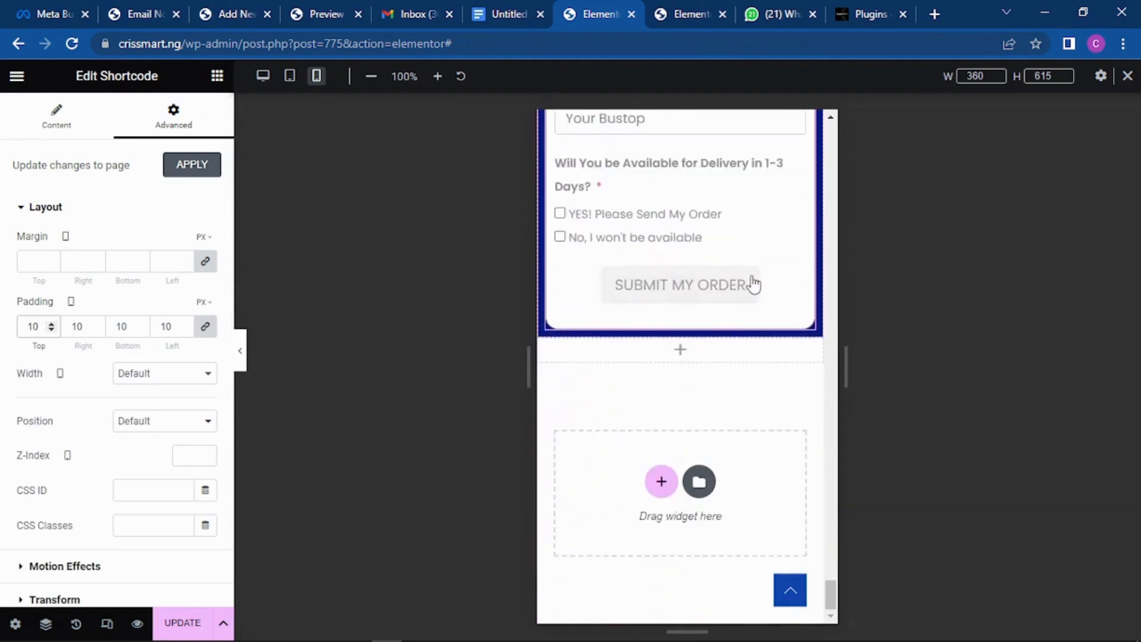
pyautogui.scroll(15, 752, 285)
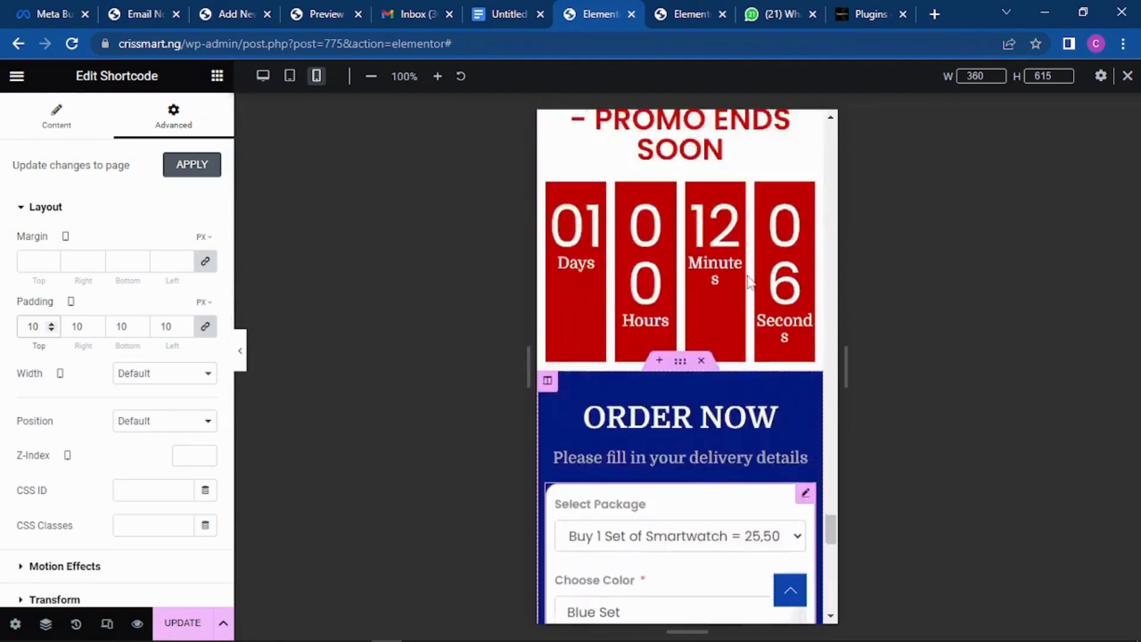
pyautogui.scroll(3, 751, 283)
pyautogui.scroll(-4, 747, 281)
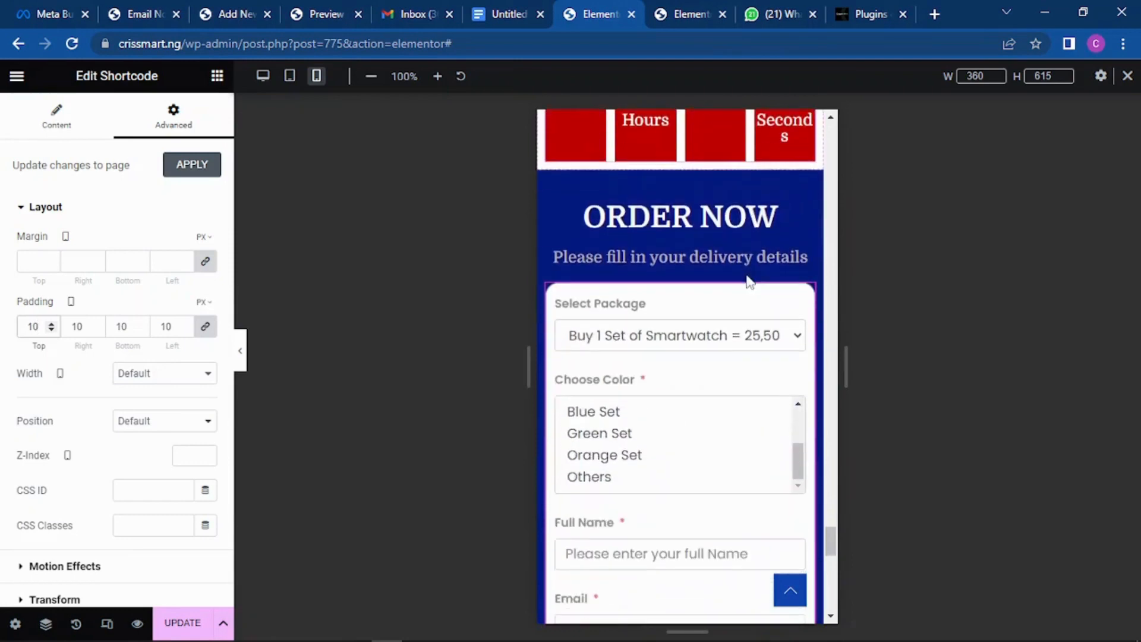
pyautogui.scroll(8, 747, 275)
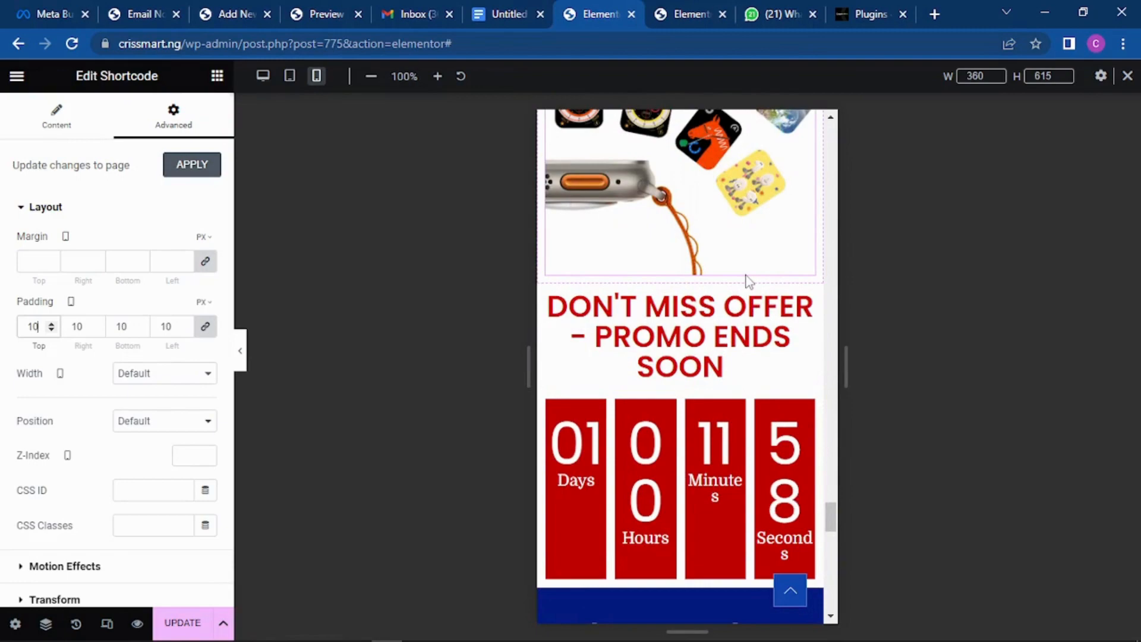
pyautogui.scroll(8, 747, 284)
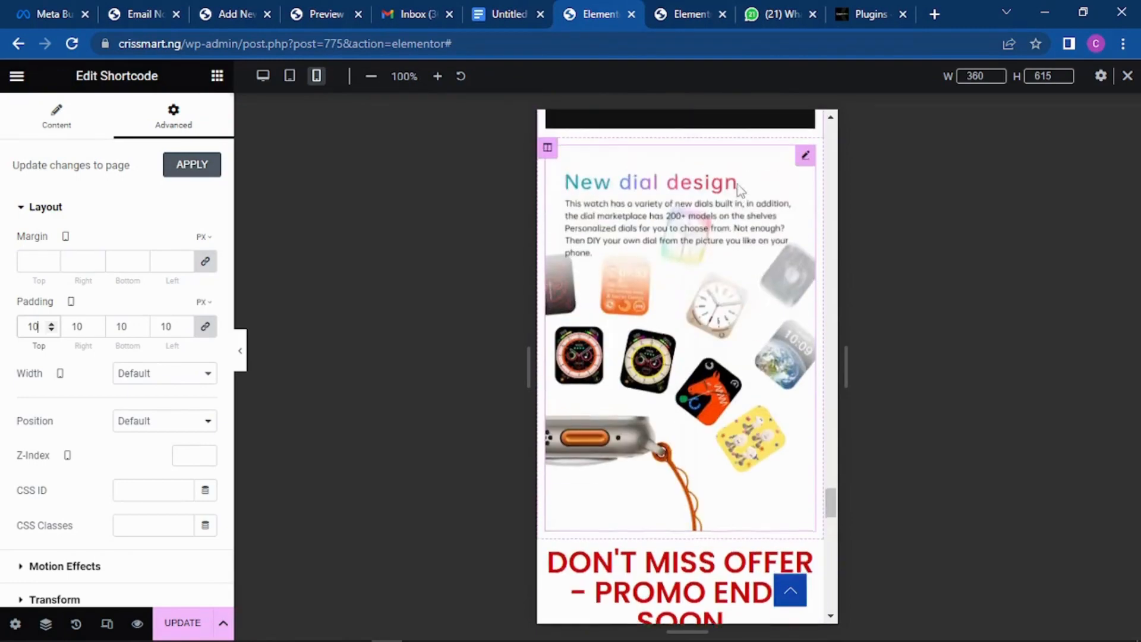
pyautogui.moveTo(832, 484); pyautogui.dragTo(826, 126)
pyautogui.scroll(-8, 761, 220)
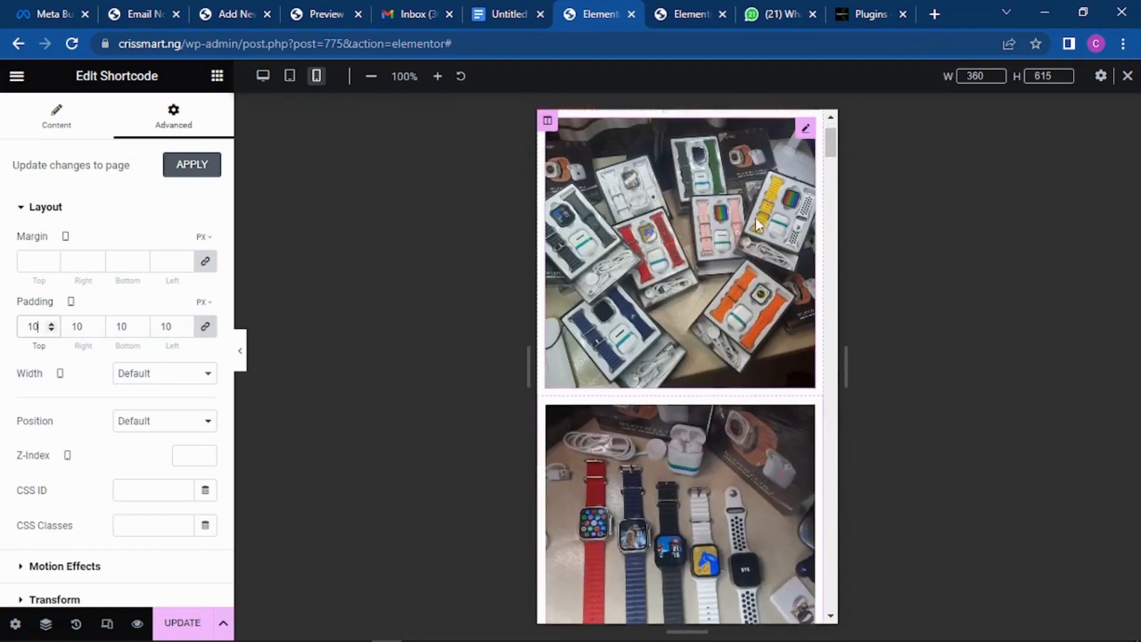
pyautogui.scroll(-15, 745, 232)
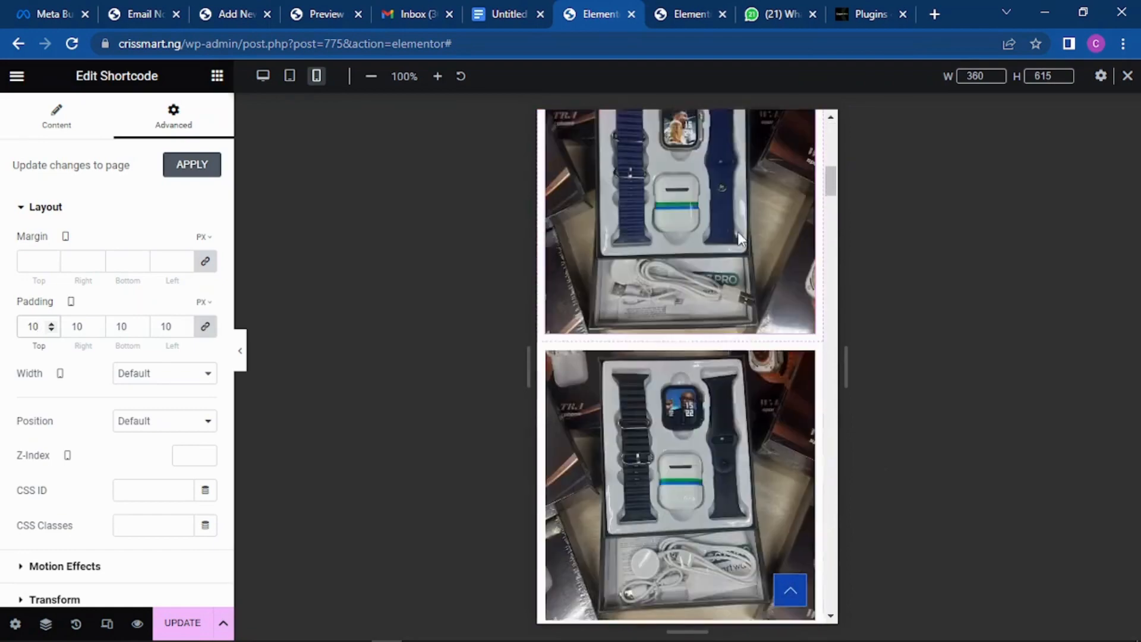
pyautogui.scroll(-15, 737, 243)
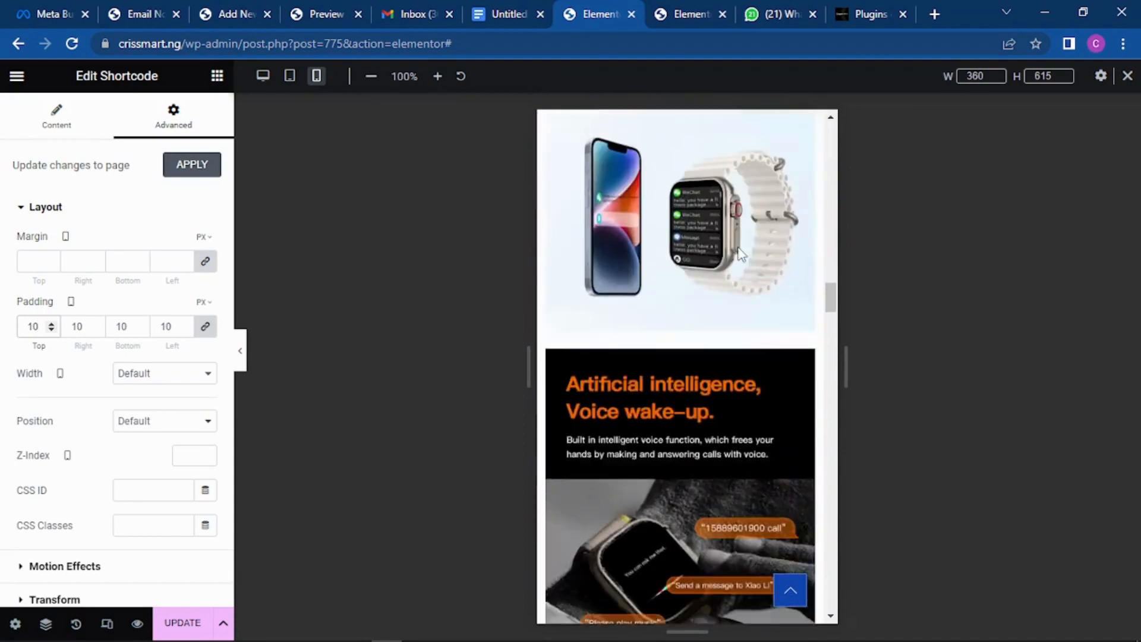
pyautogui.scroll(-15, 743, 250)
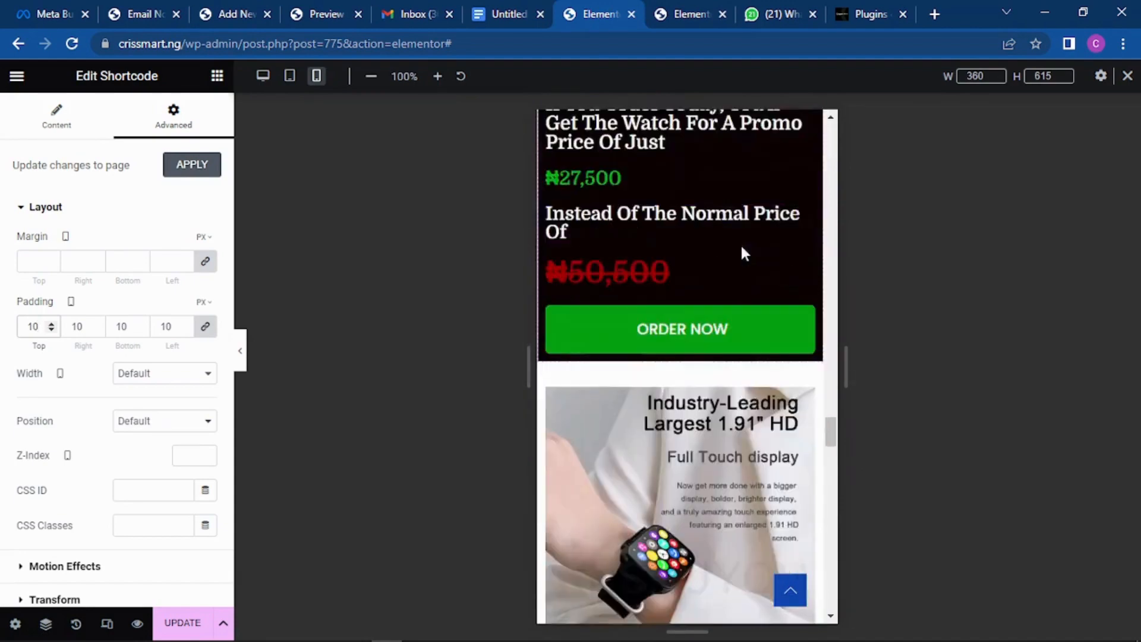
pyautogui.scroll(-15, 744, 252)
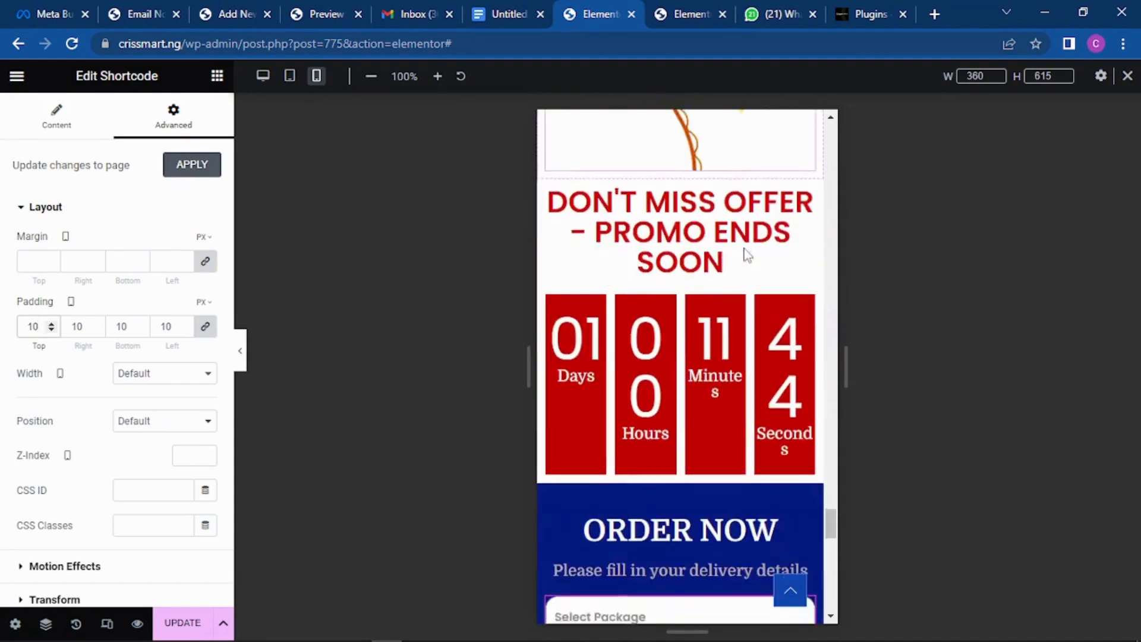
pyautogui.scroll(8, 741, 244)
pyautogui.scroll(15, 726, 218)
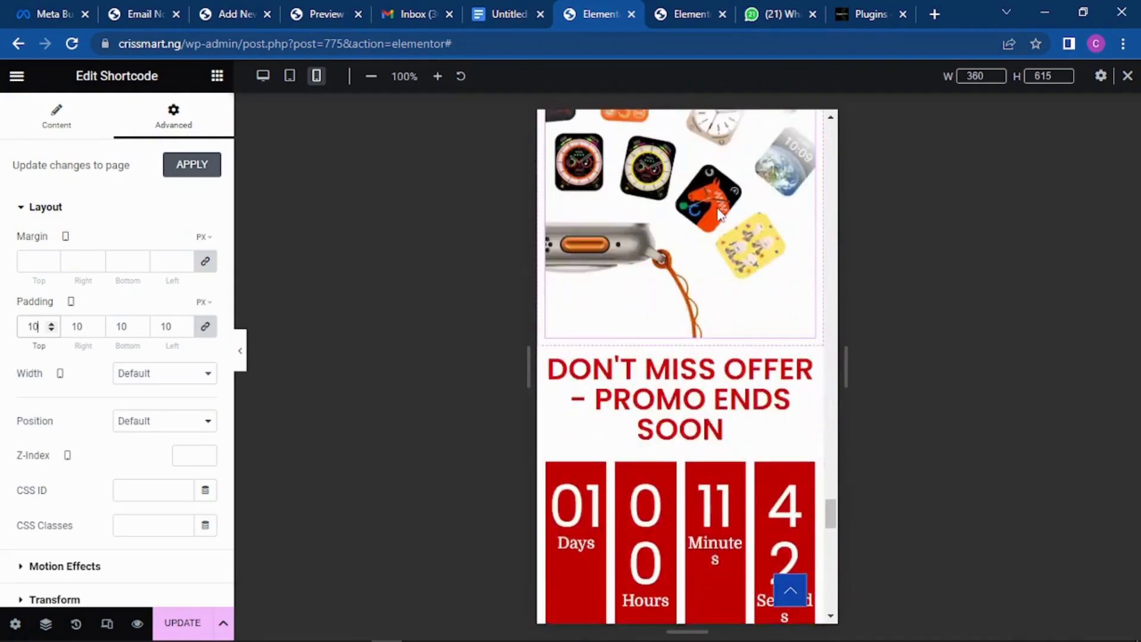
pyautogui.scroll(8, 708, 205)
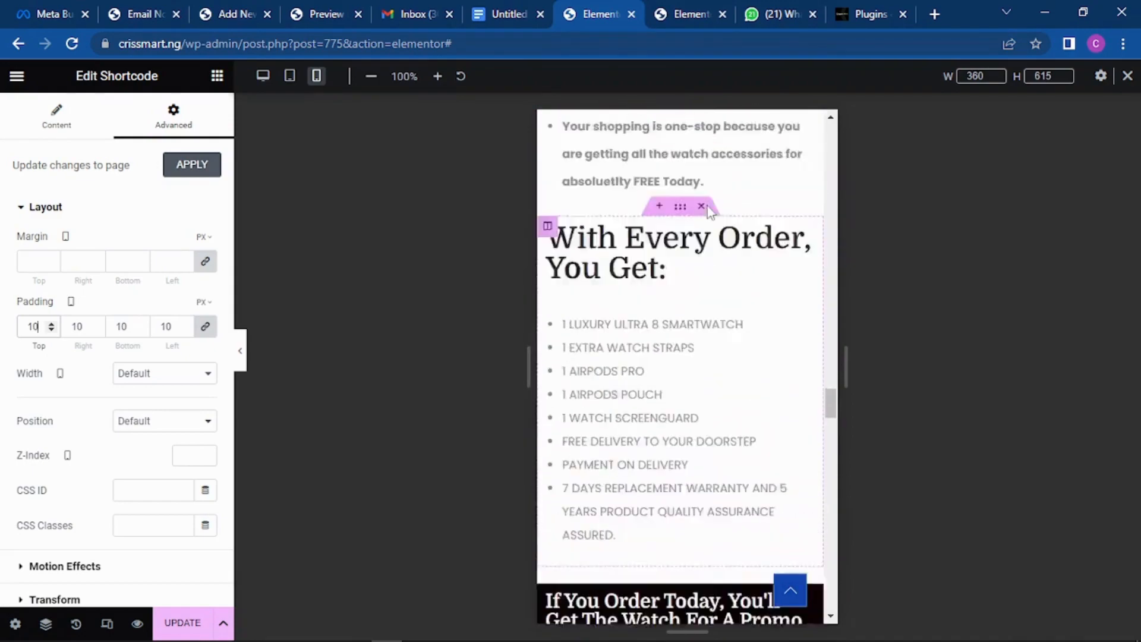
pyautogui.scroll(-15, 707, 215)
pyautogui.scroll(-15, 703, 228)
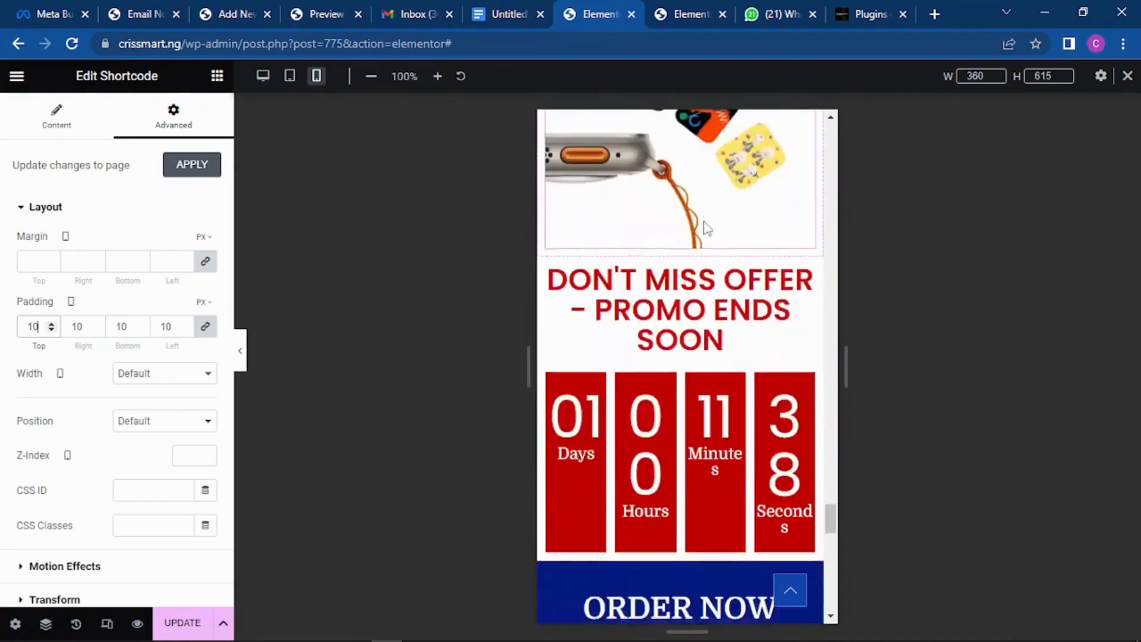
pyautogui.scroll(-10, 657, 233)
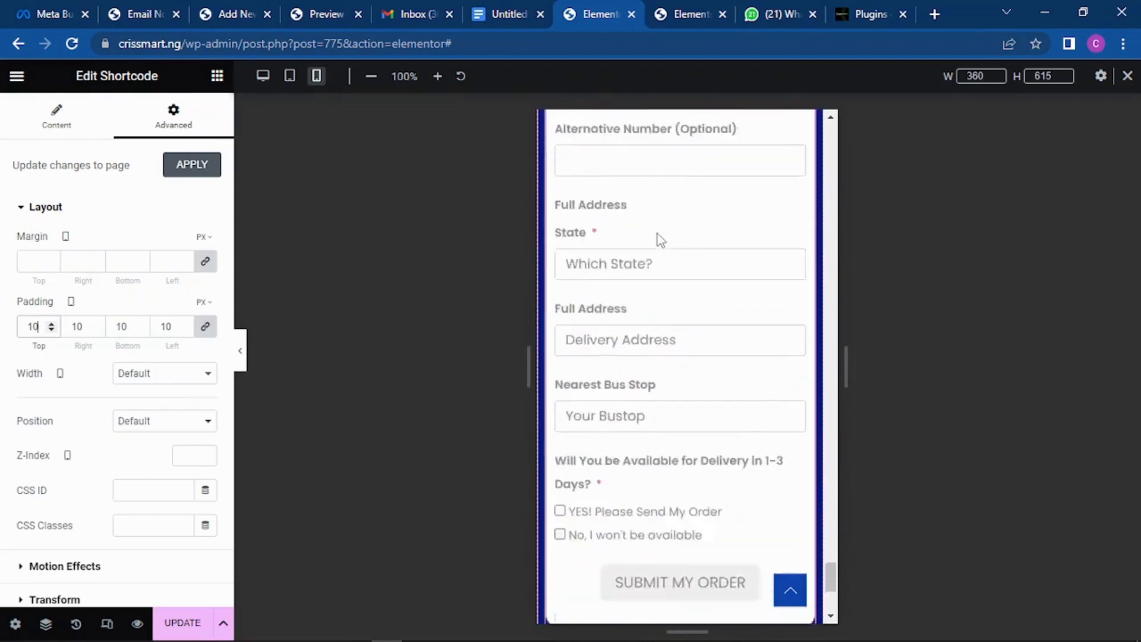
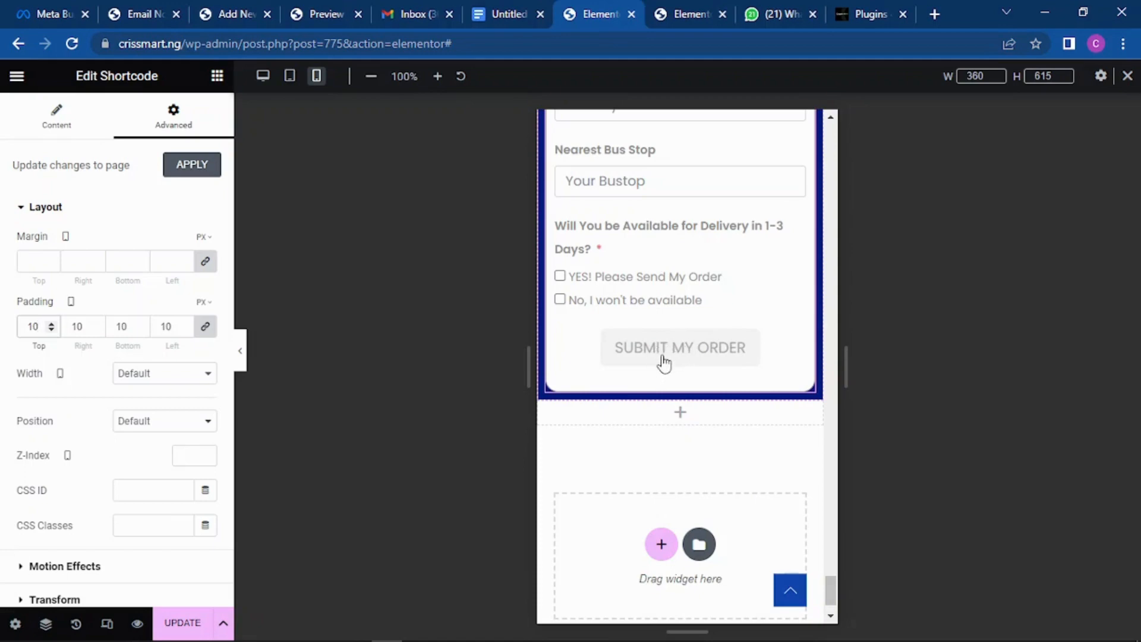
# Step: Open the Edit Button settings for the green ORDER NOW button beneath the ₦27,500 promo price
pyautogui.scroll(10, 713, 267)
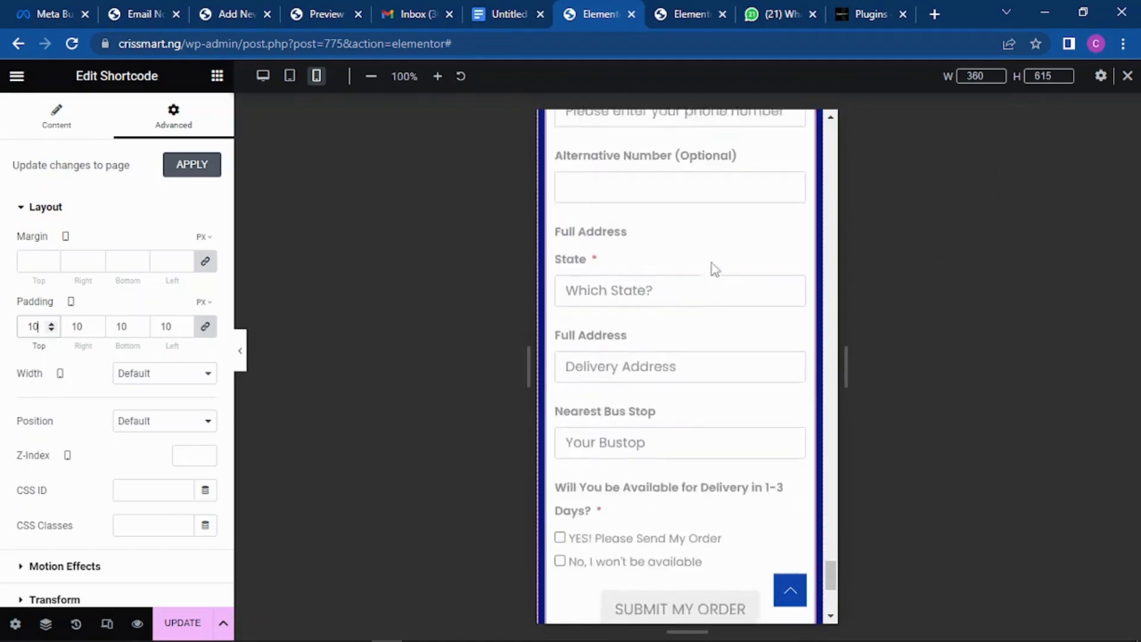
pyautogui.scroll(12, 716, 239)
pyautogui.scroll(-9, 716, 240)
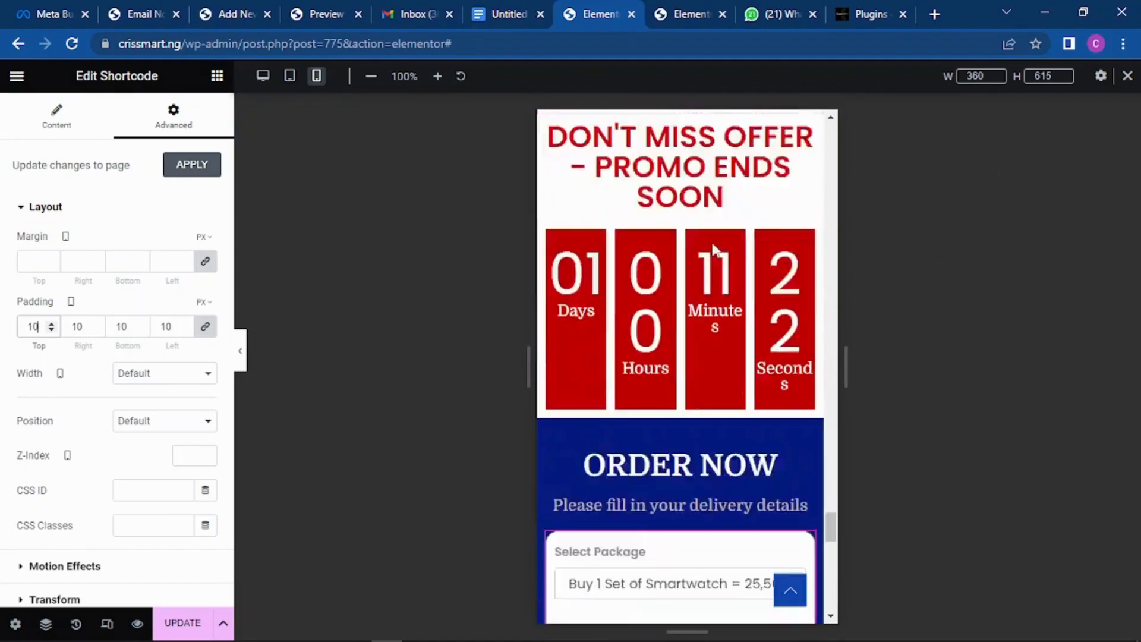
pyautogui.scroll(5, 716, 244)
pyautogui.scroll(10, 717, 238)
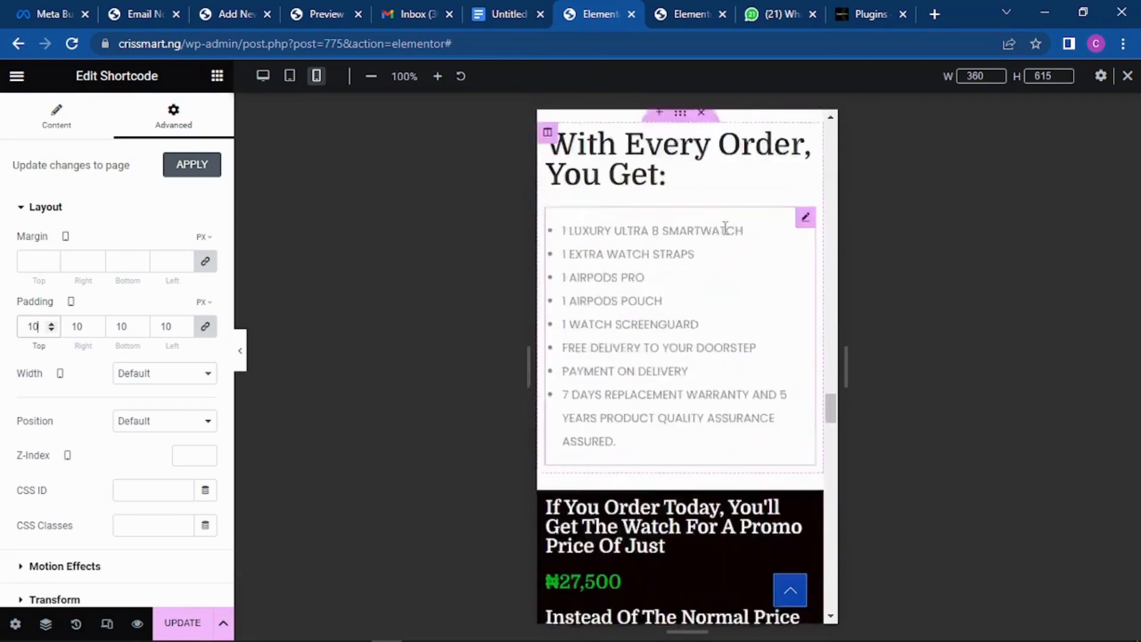
pyautogui.scroll(-12, 723, 240)
pyautogui.scroll(3, 707, 249)
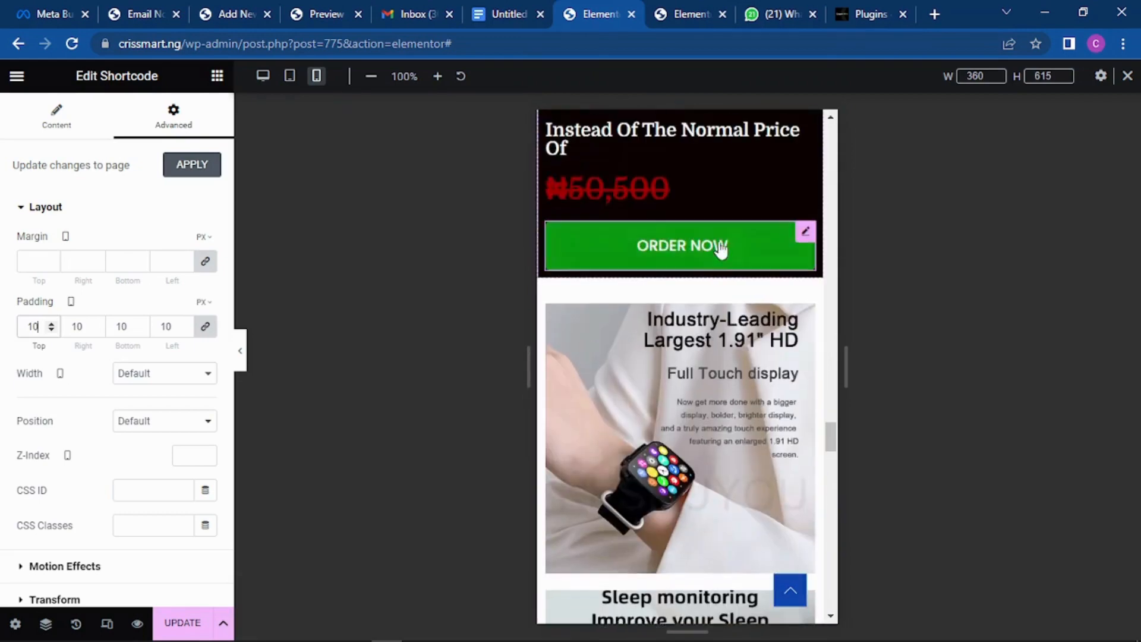
pyautogui.click(702, 252)
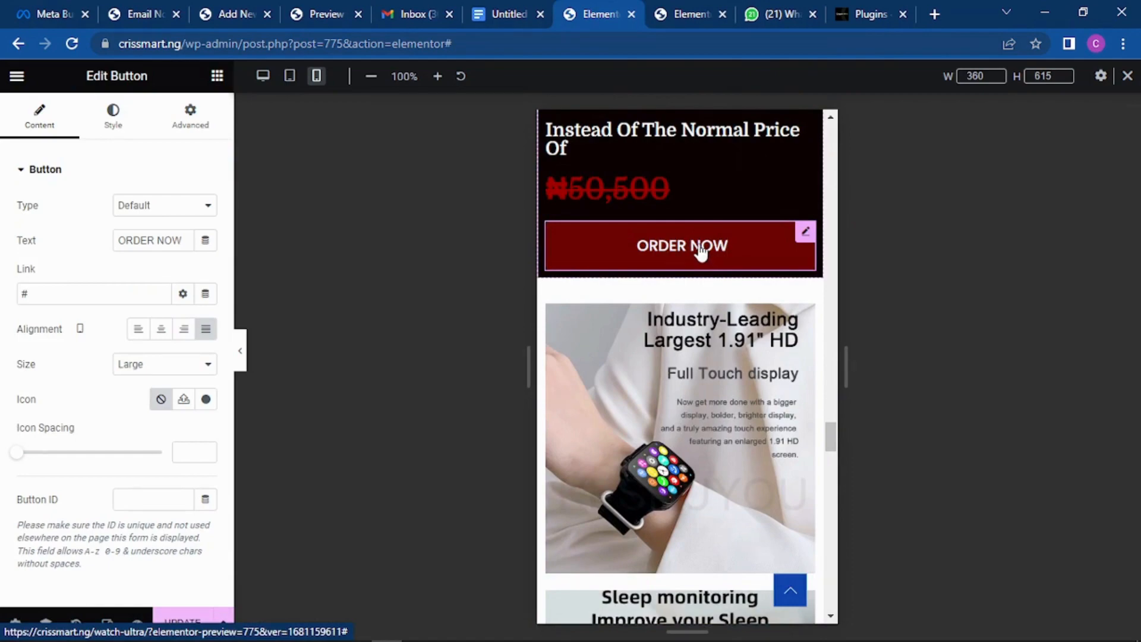
# Step: Scroll through the mobile preview past the product photos, package contents list and ORDER NOW buttons
pyautogui.scroll(15, 695, 246)
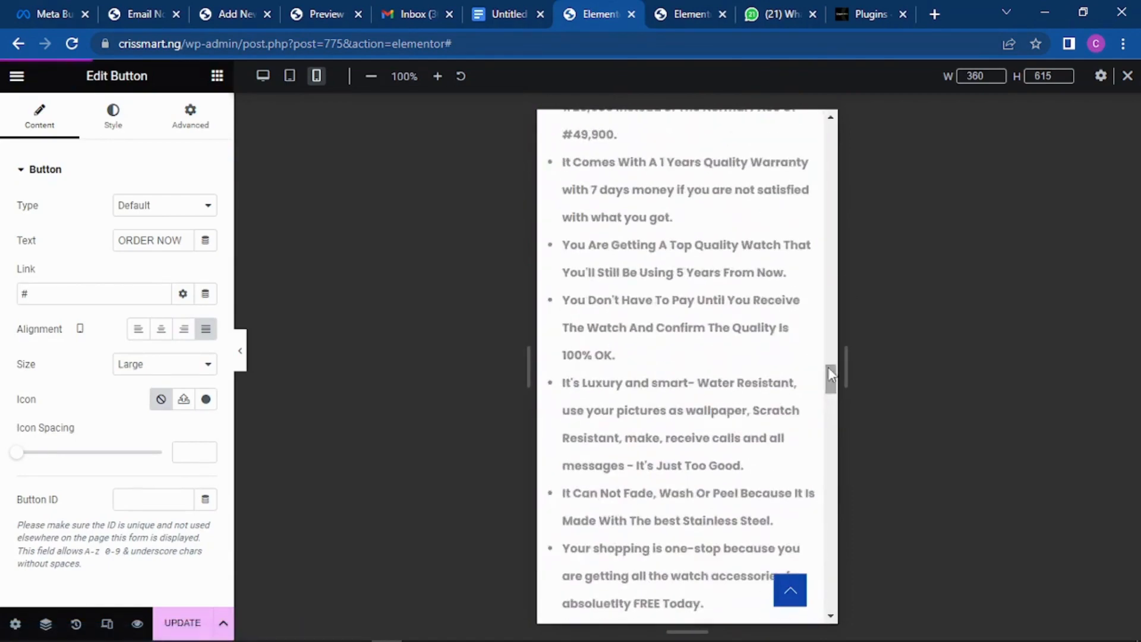
pyautogui.moveTo(830, 349); pyautogui.dragTo(826, 125)
pyautogui.scroll(-10, 727, 201)
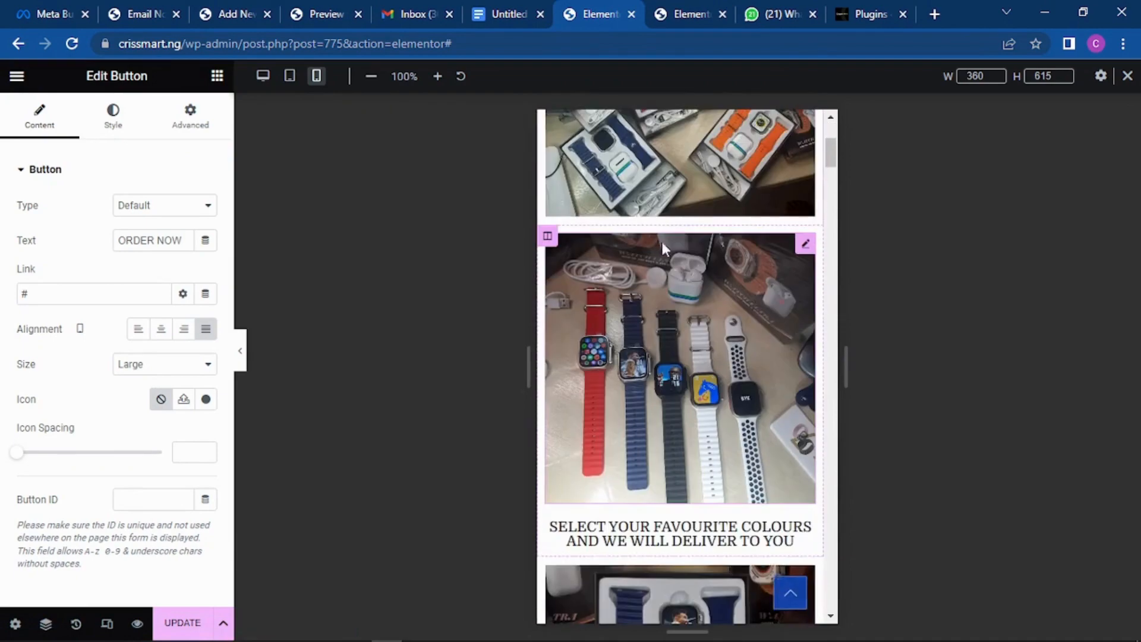
pyautogui.scroll(-10, 708, 259)
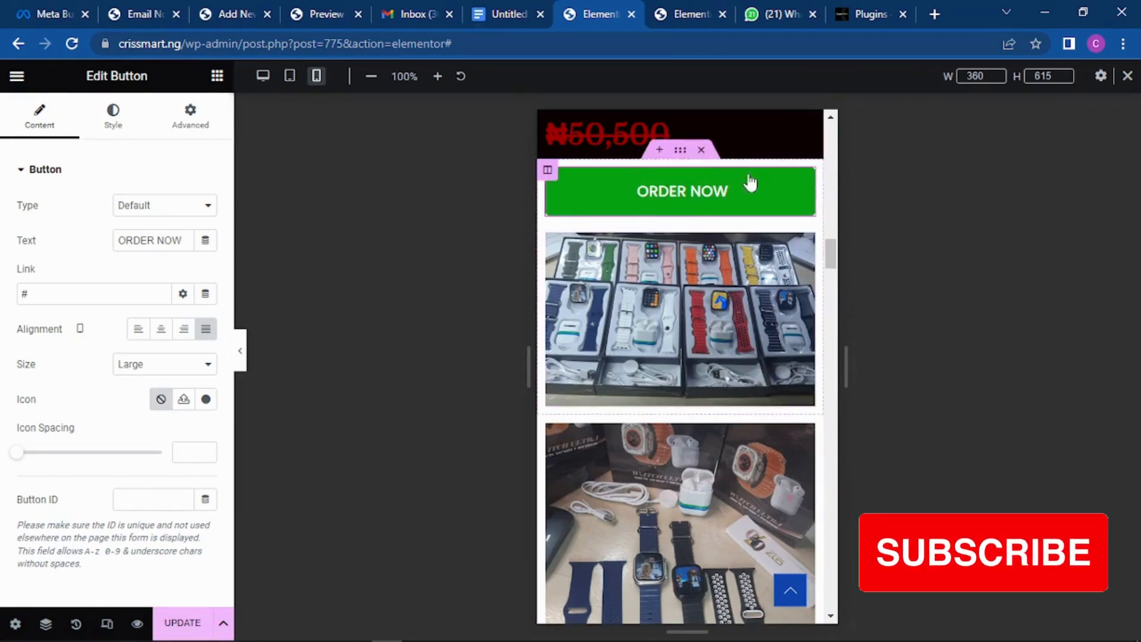
pyautogui.scroll(-15, 675, 272)
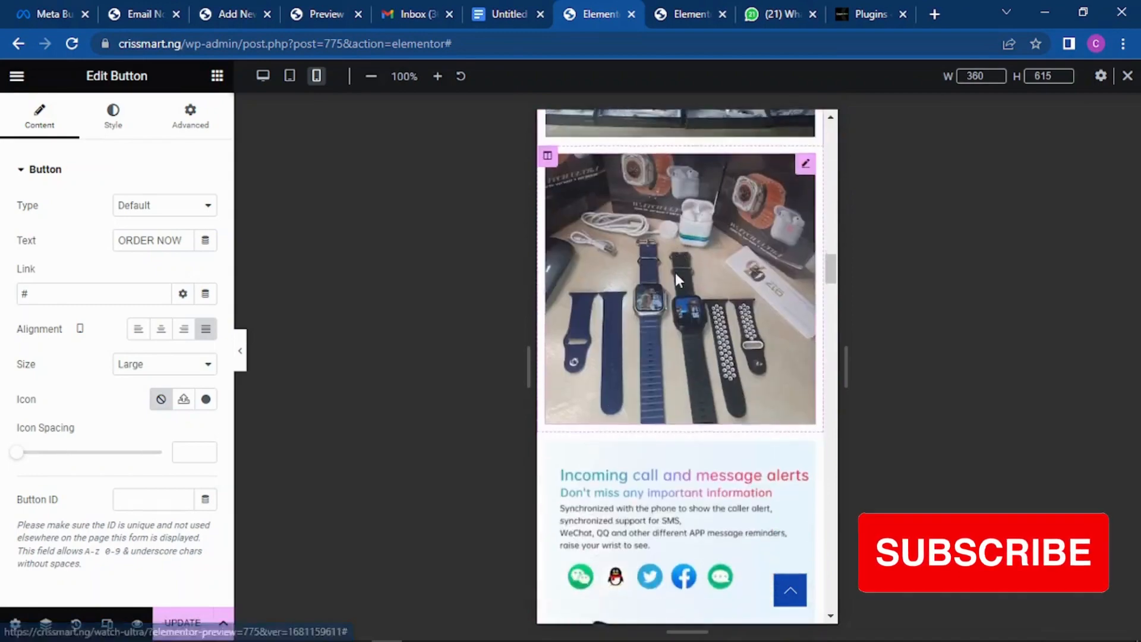
pyautogui.scroll(-7, 667, 261)
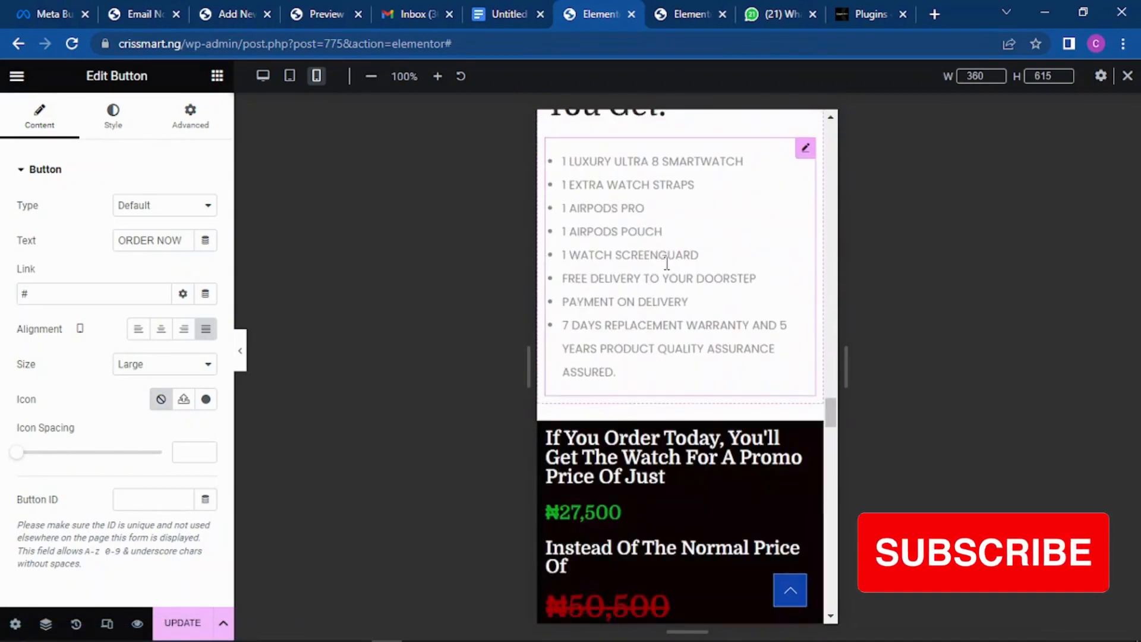